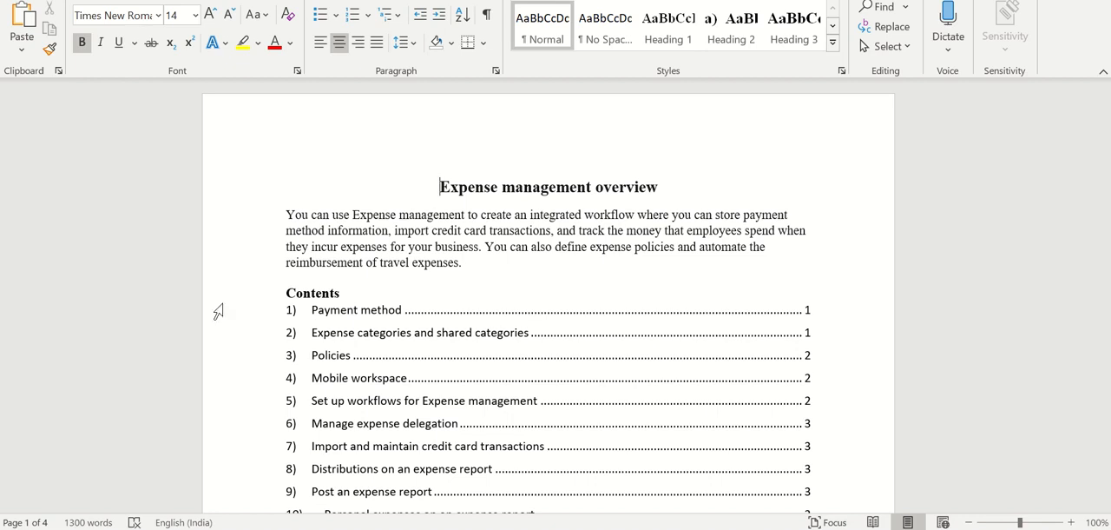
Examine the expense management overview and its contents list, from payment method through the report topics
scroll(252, 306, "down", 1)
scroll(252, 306, "up", 1)
mouse_move(555, 0)
scroll(399, 195, "down", 1)
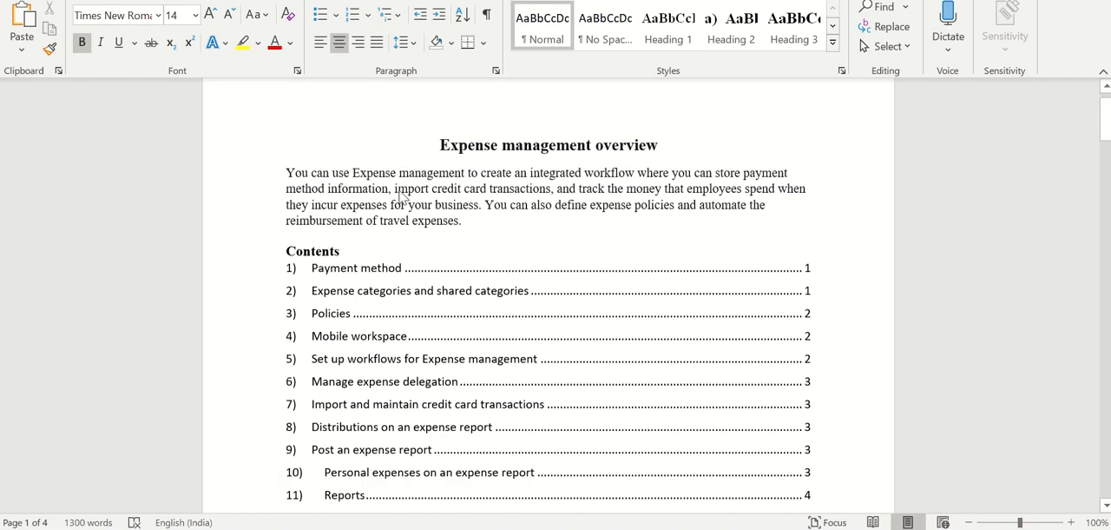
scroll(402, 195, "down", 1)
scroll(399, 193, "up", 2)
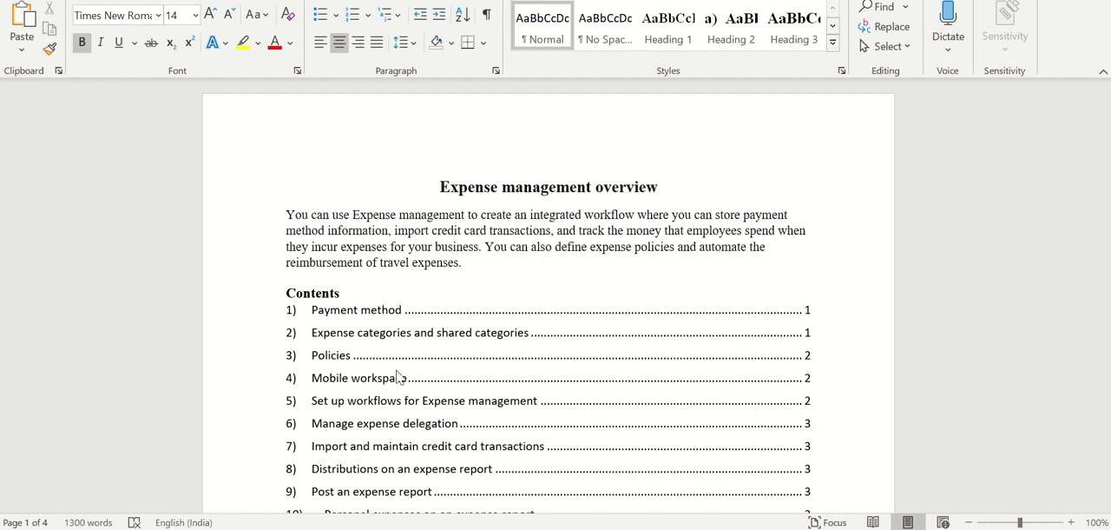
scroll(372, 404, "down", 1)
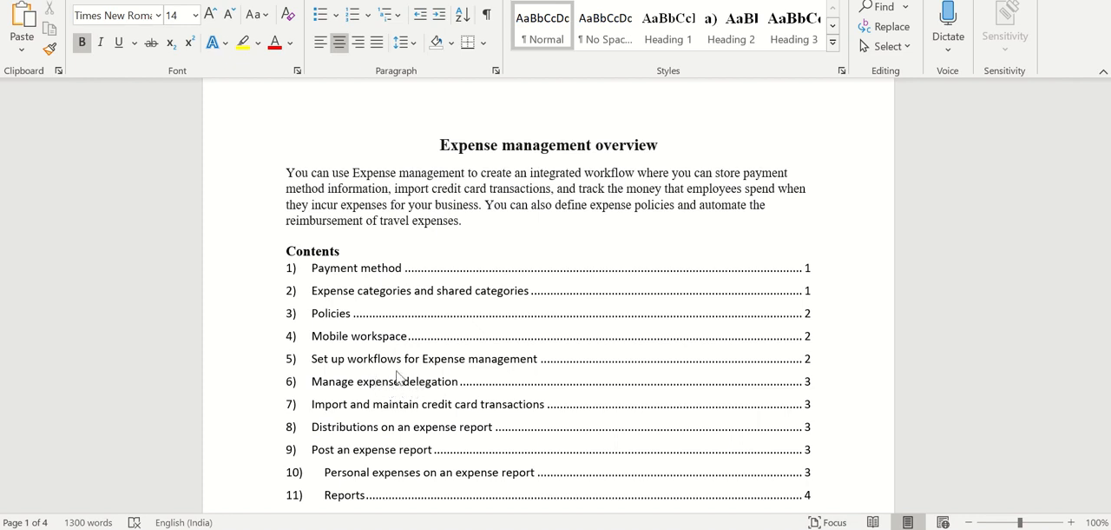
scroll(449, 368, "down", 1)
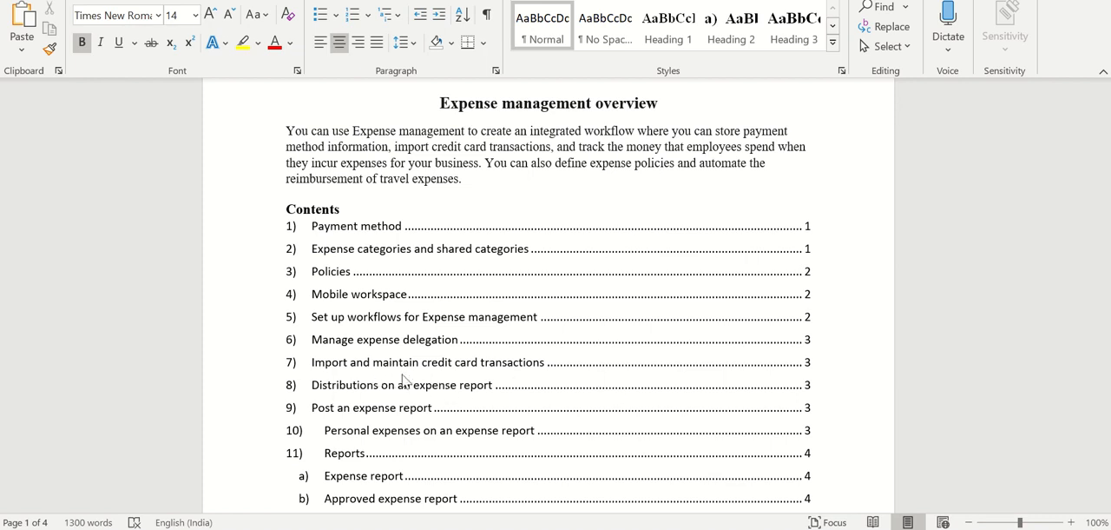
scroll(442, 372, "down", 1)
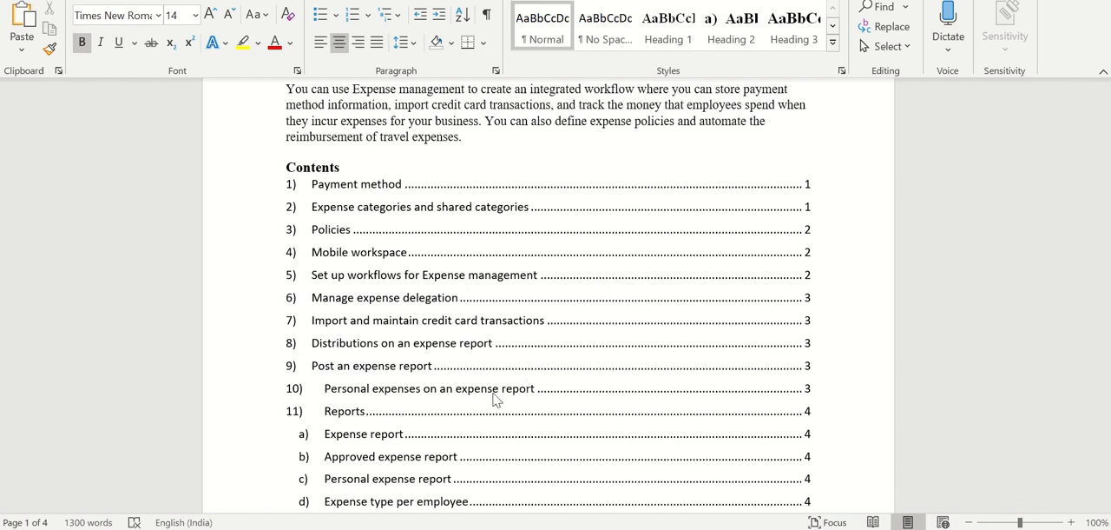
scroll(519, 388, "down", 1)
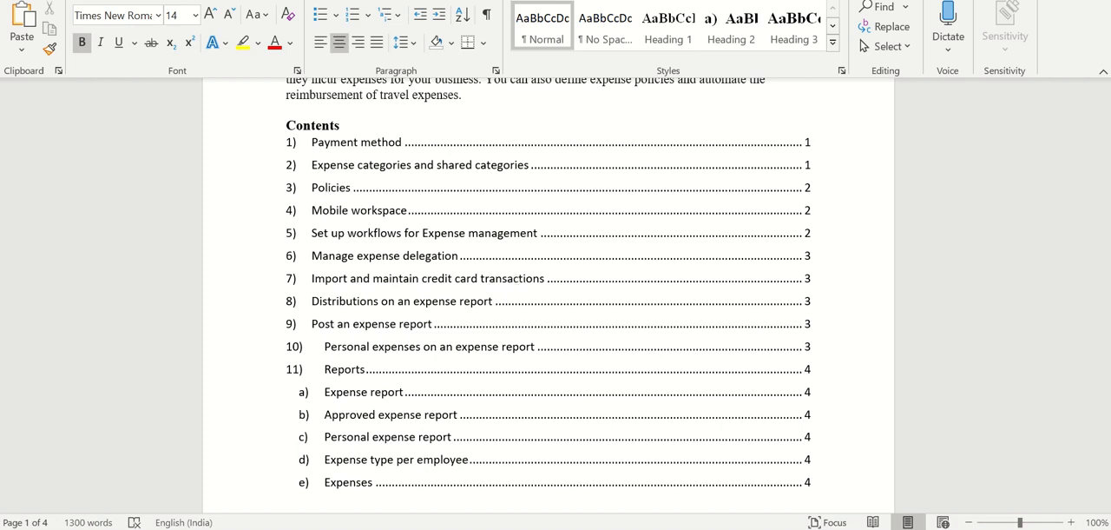
Switch to Dynamics 365 for Finance and Operations and open the Payment methods setup page of the Expense management module
left_click(580, 528)
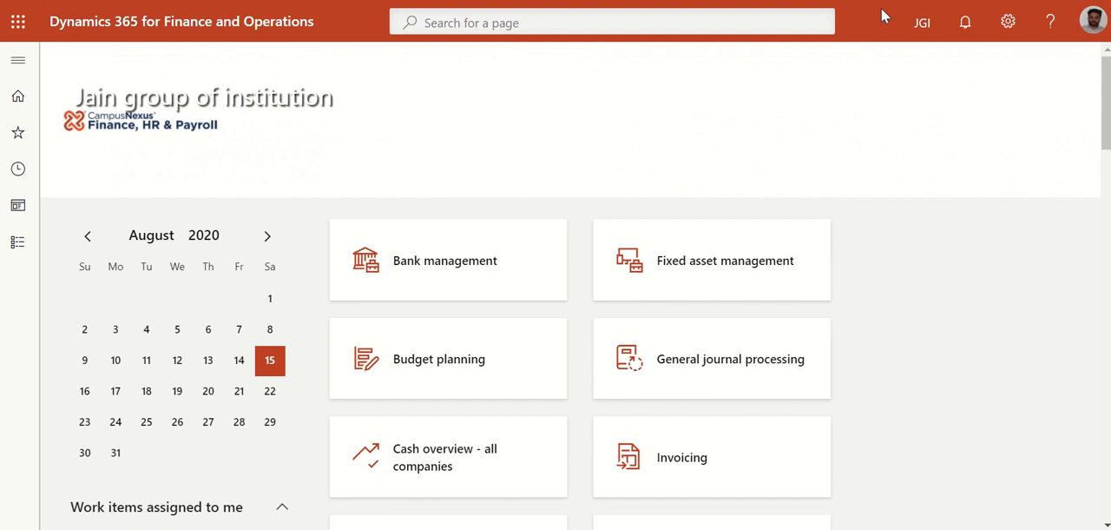
left_click(15, 64)
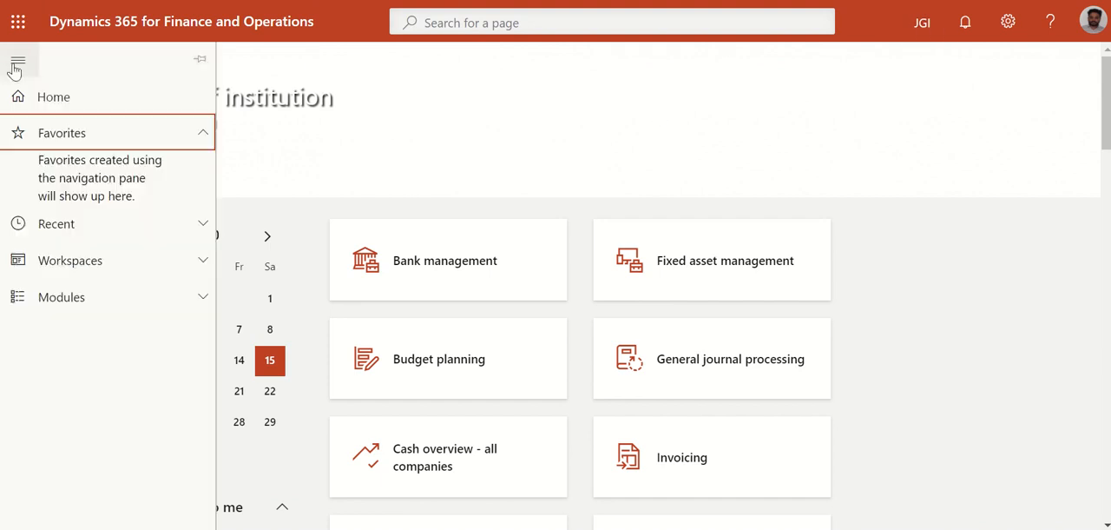
left_click(75, 304)
scroll(79, 308, "down", 3)
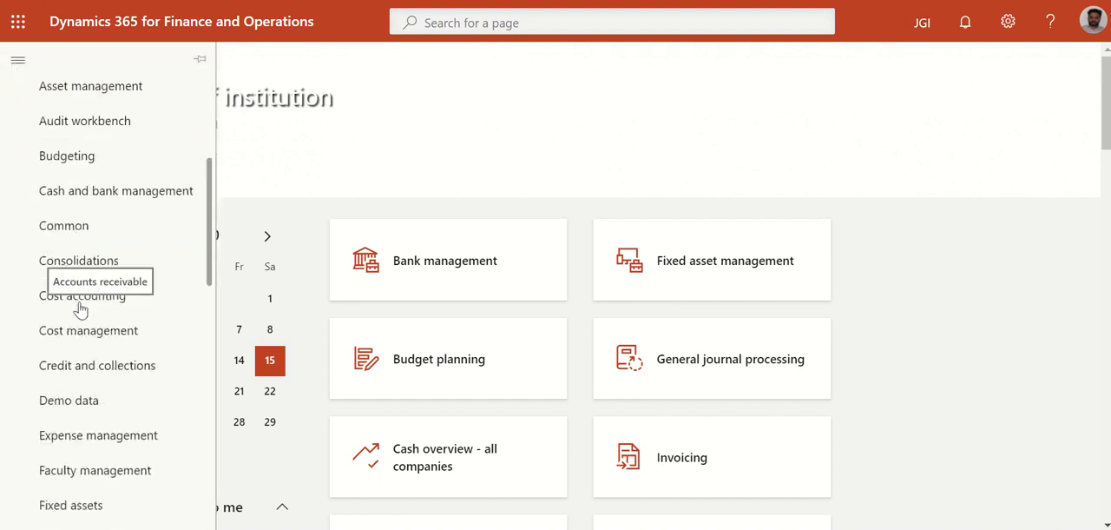
left_click(97, 441)
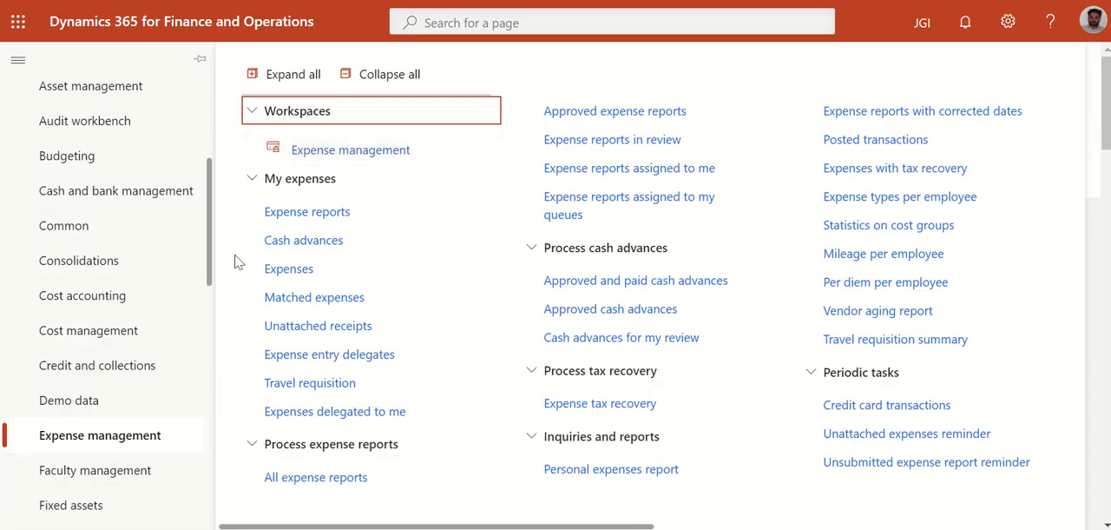
left_click_drag(478, 527, 906, 526)
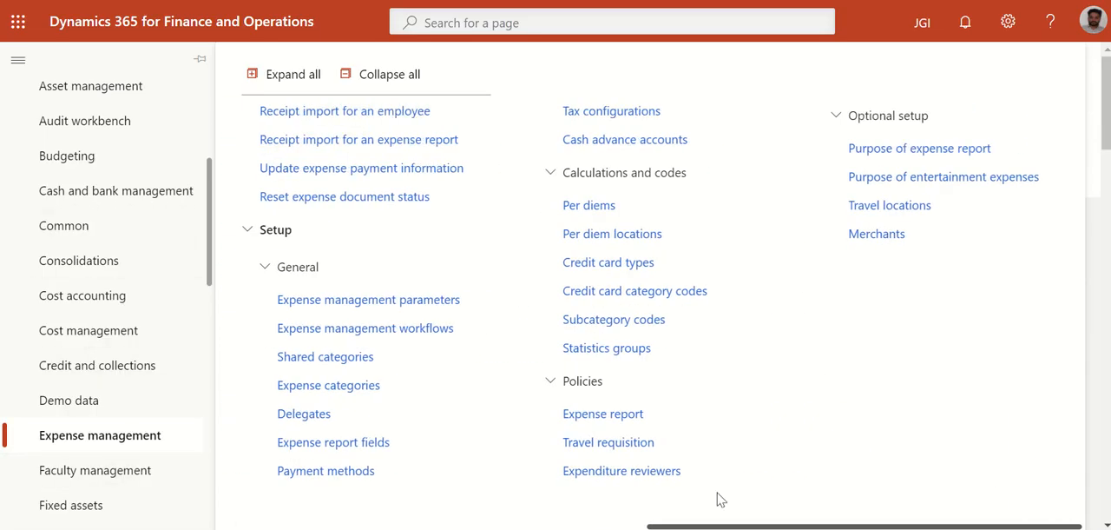
left_click(330, 471)
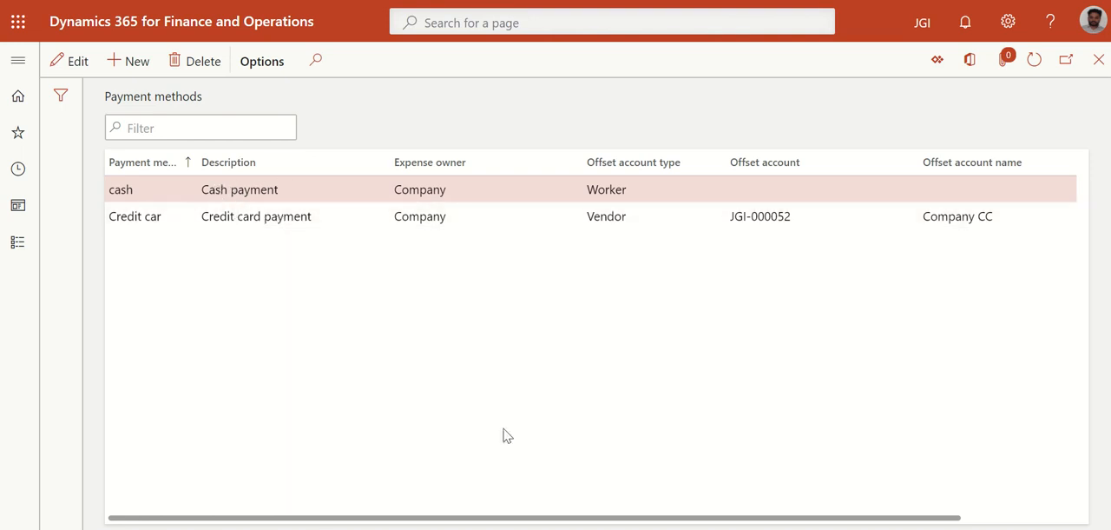
Add a new payment method named cash1 with the description "cash payment"
left_click_drag(484, 518, 359, 521)
key("F2")
left_click(477, 284)
left_click(139, 63)
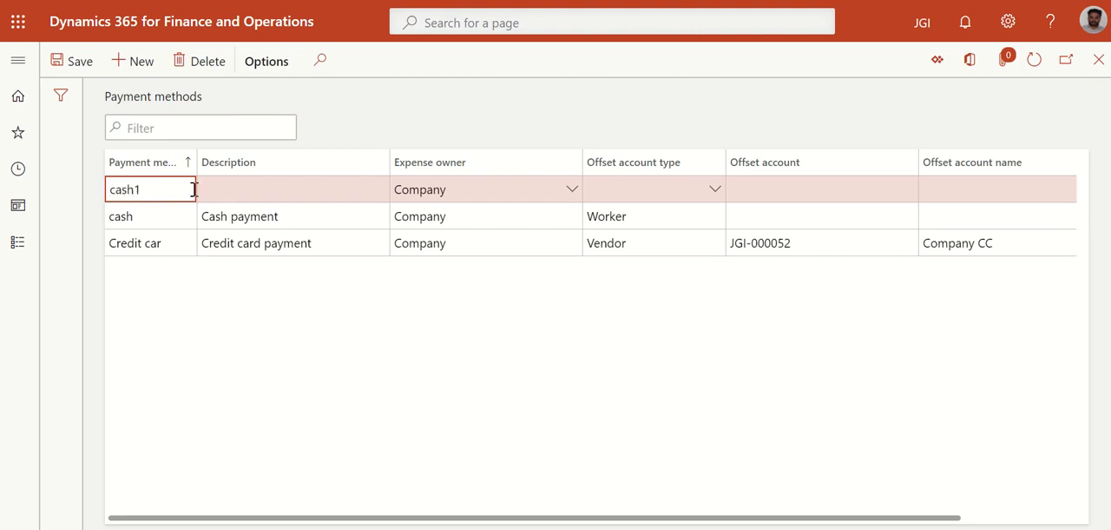
left_click(233, 189)
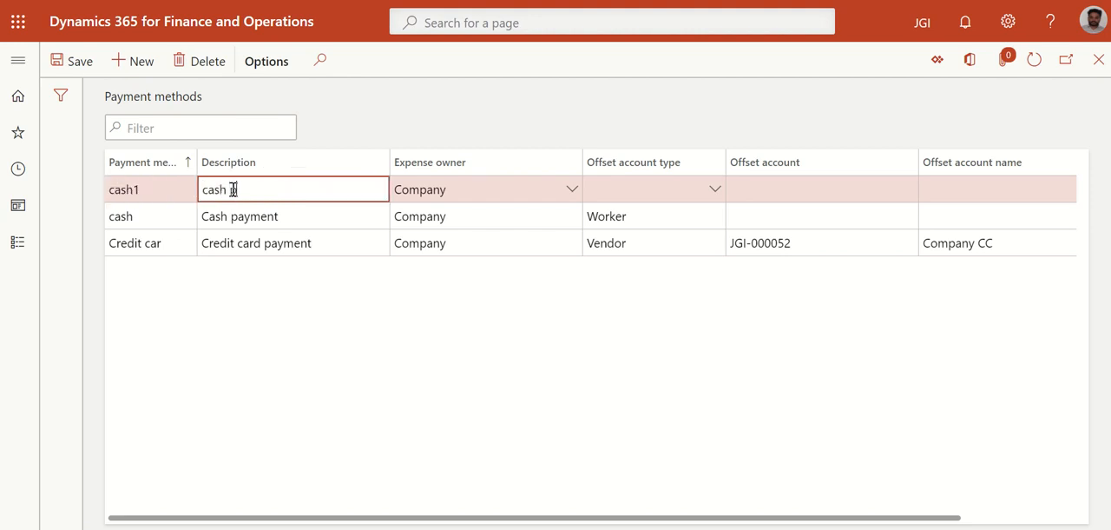
type("cash payment")
Set the cash1 payment method's expense owner to Company and its offset account type to Worker
left_click(571, 189)
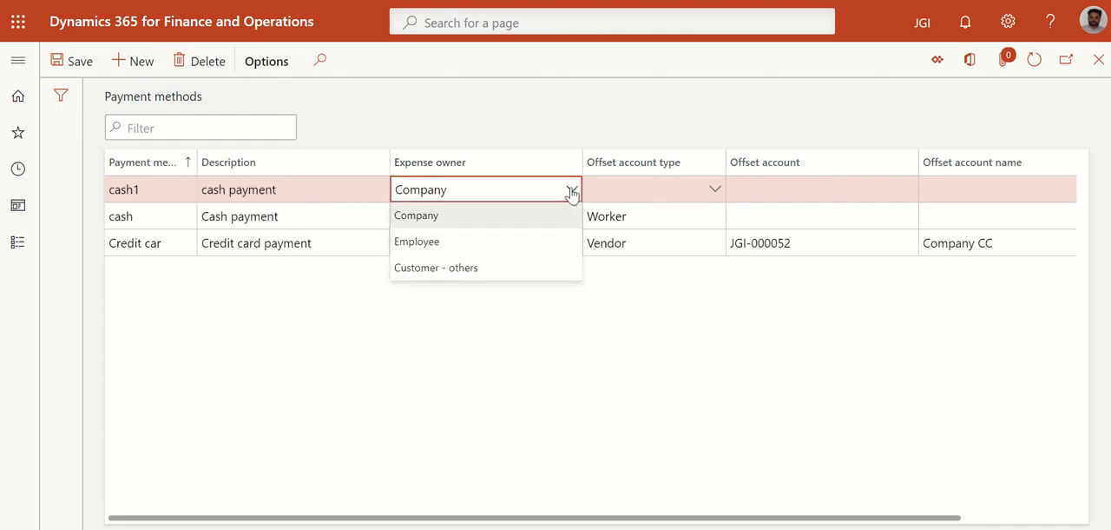
left_click(434, 213)
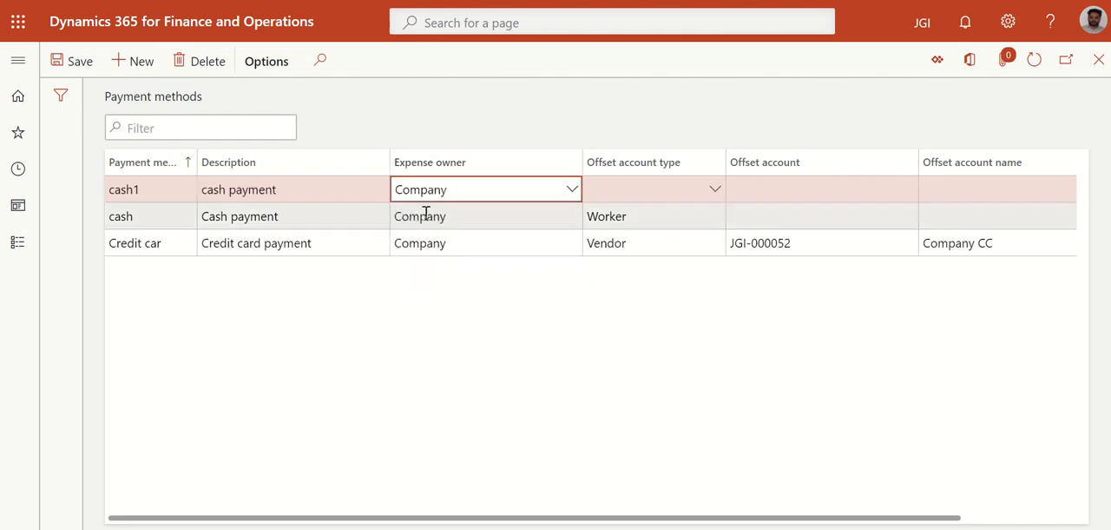
left_click(716, 189)
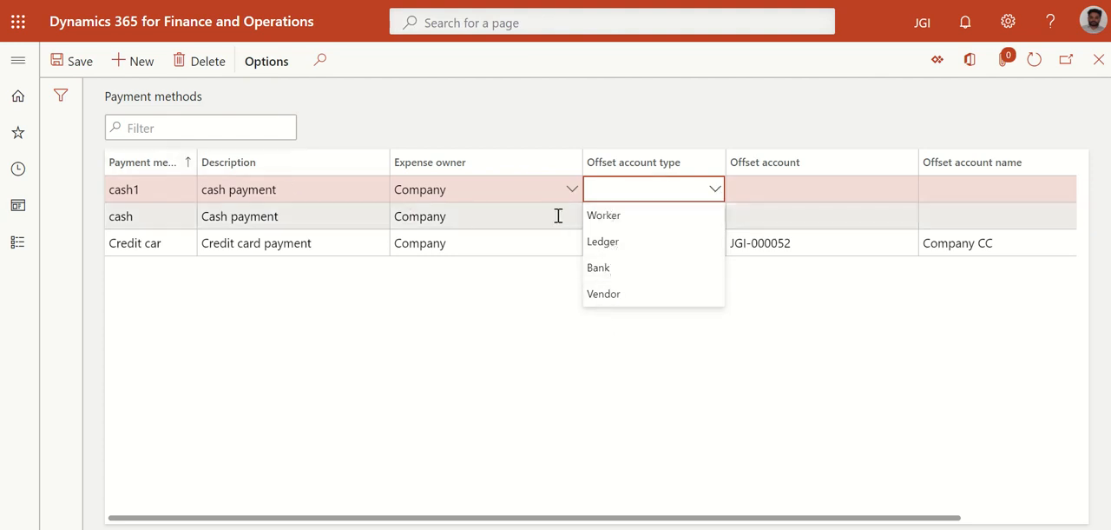
left_click(612, 215)
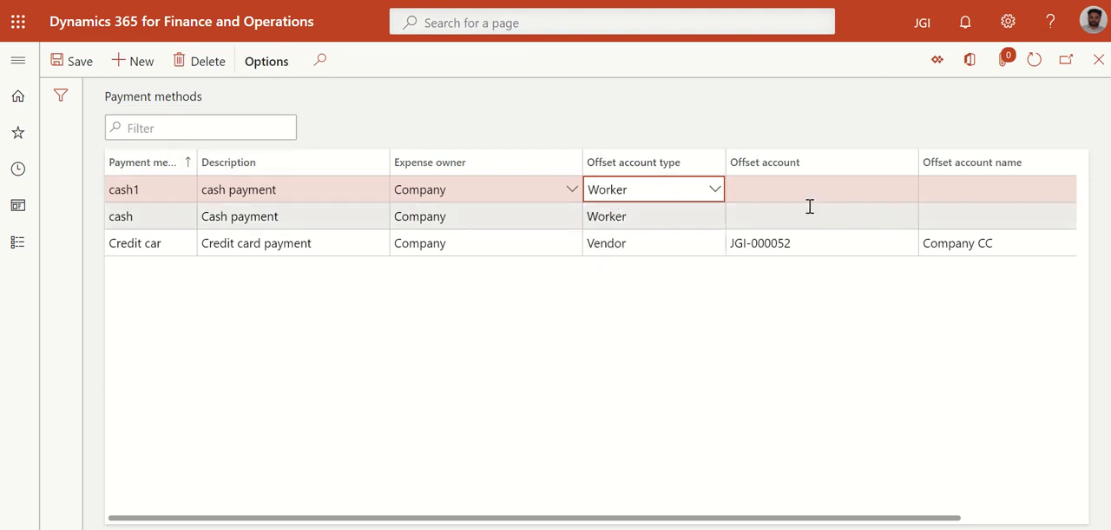
left_click(768, 191)
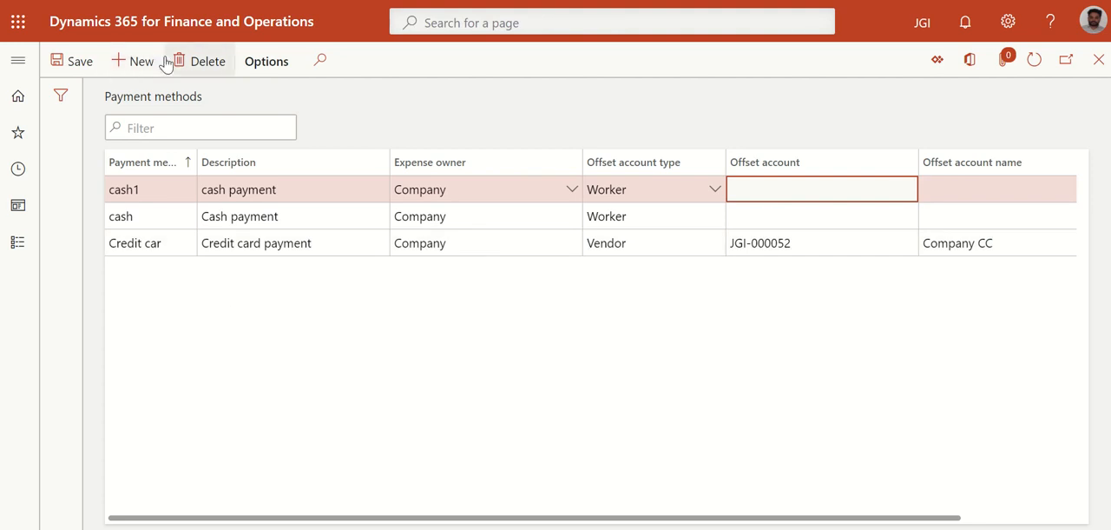
Add a payment method named CC with the description "Credit card" and the offset account type Vendor
left_click(146, 64)
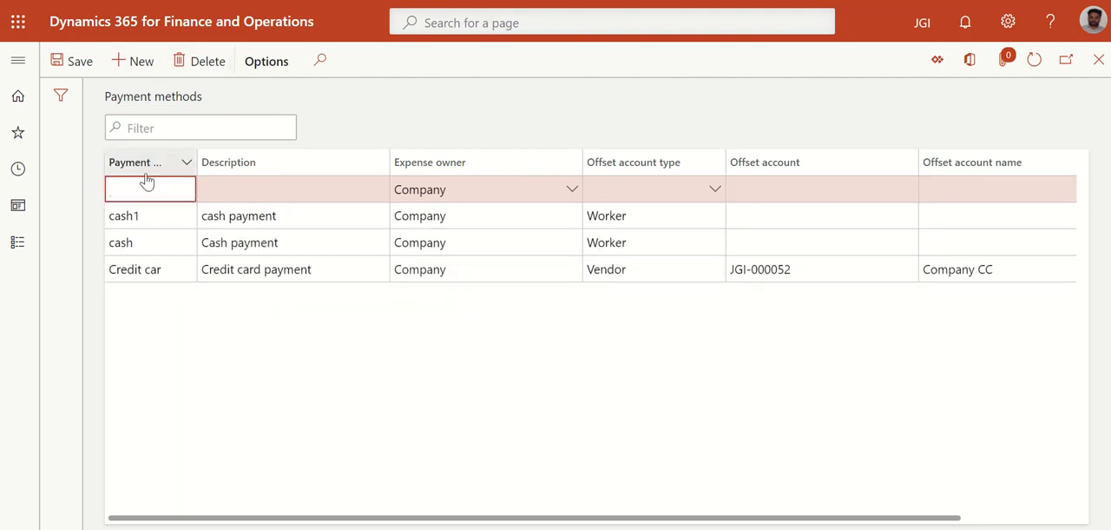
left_click(214, 184)
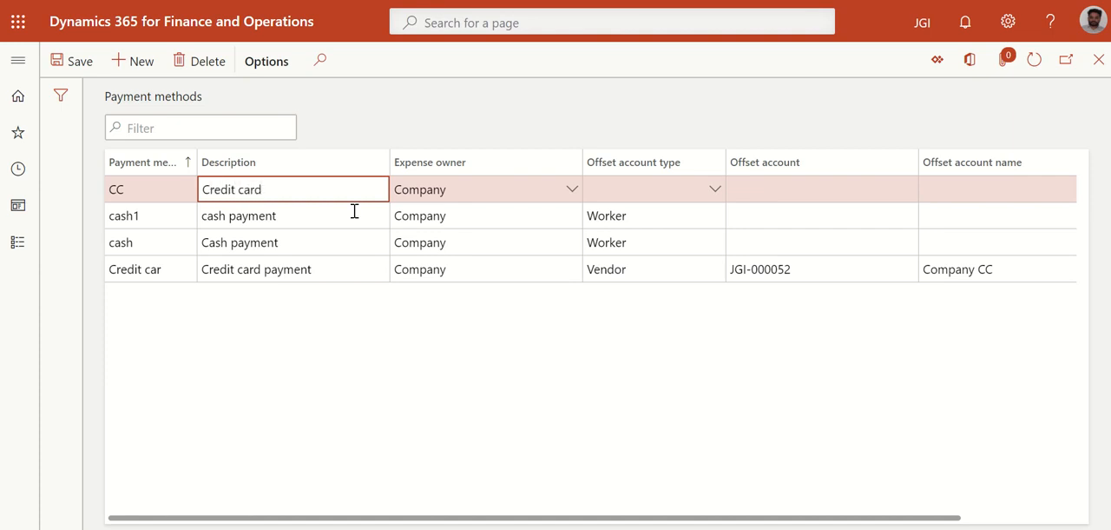
left_click(663, 187)
left_click(715, 189)
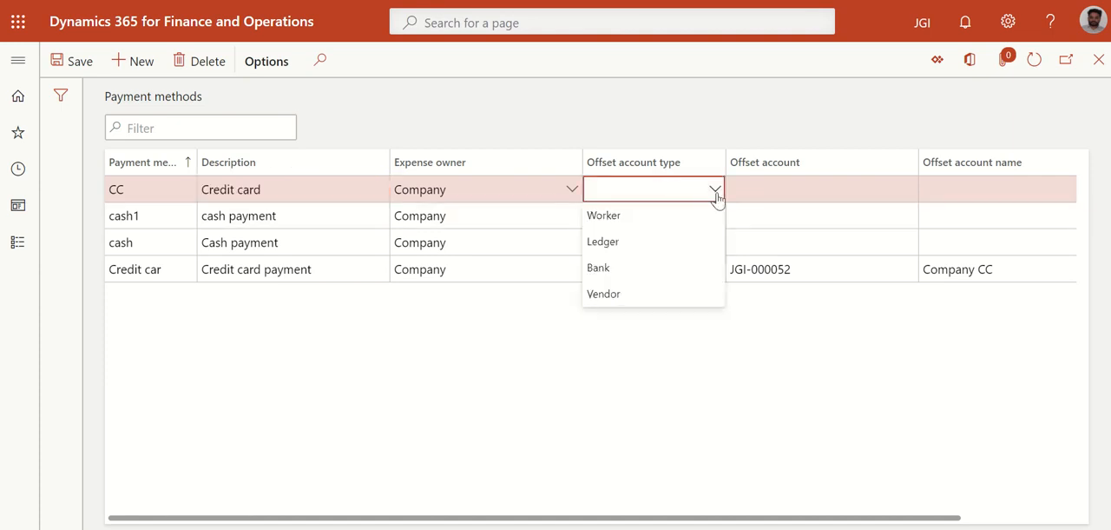
left_click(615, 295)
Assign the Company CC vendor as the offset account of the CC payment method and save the record
left_click(787, 191)
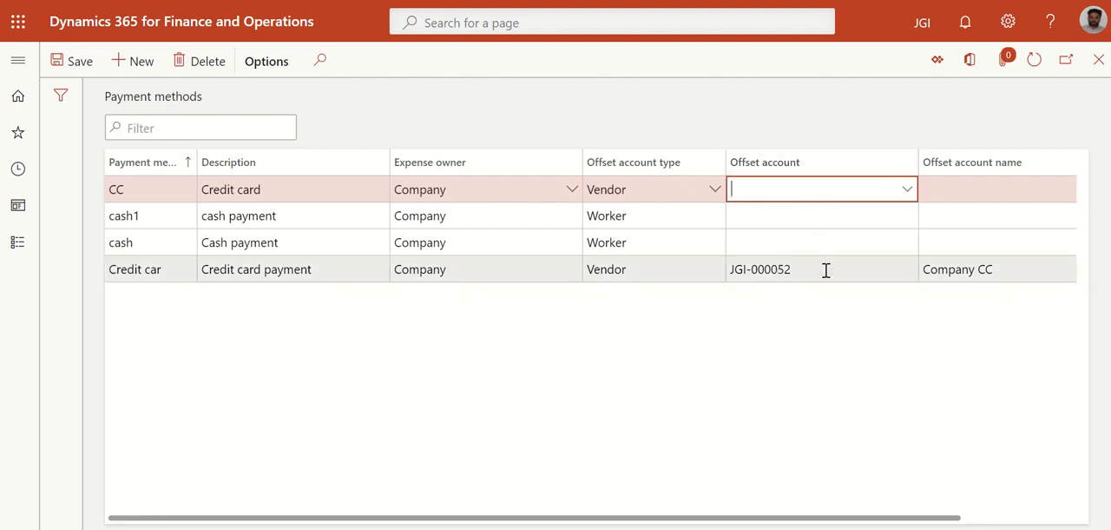
left_click(908, 192)
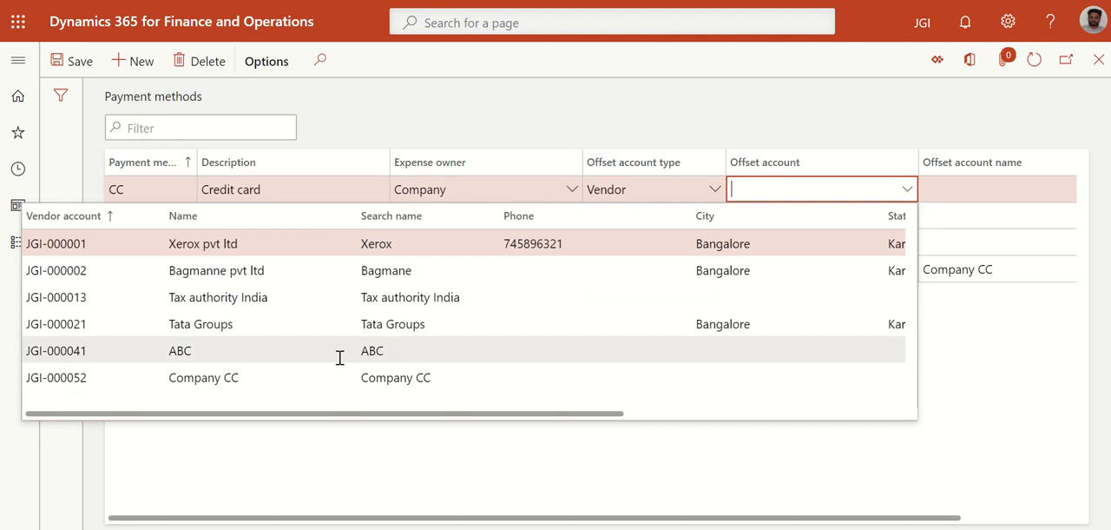
scroll(295, 364, "right", 2)
left_click(243, 379)
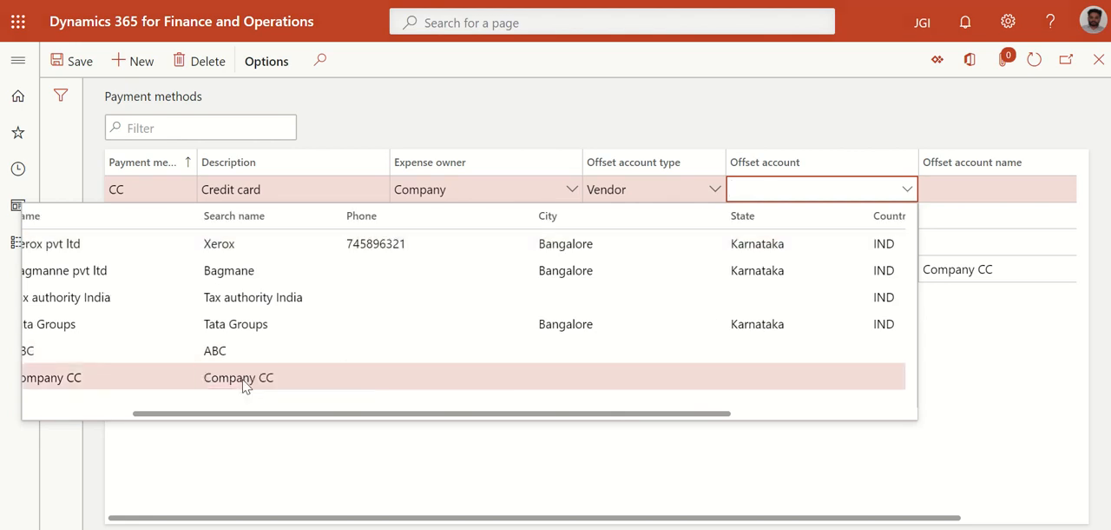
left_click(243, 380)
left_click(961, 189)
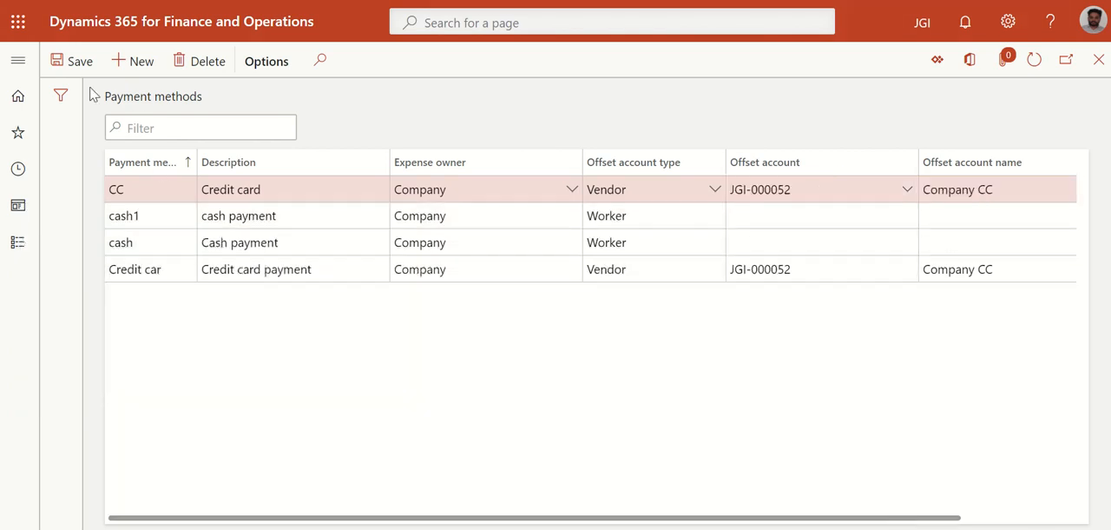
left_click(76, 62)
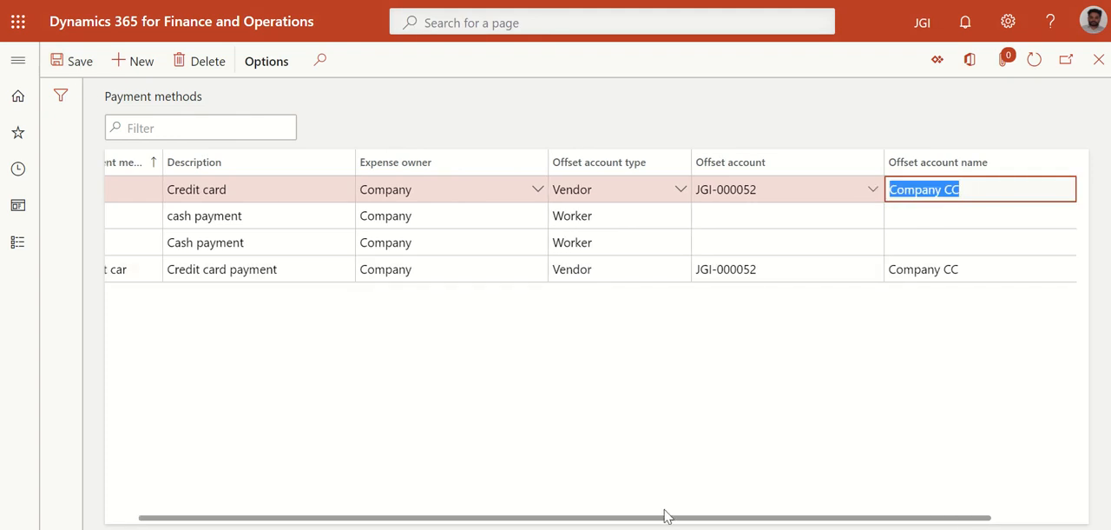
Open the vendor details behind the CC payment method's offset account
left_click_drag(666, 516, 616, 516)
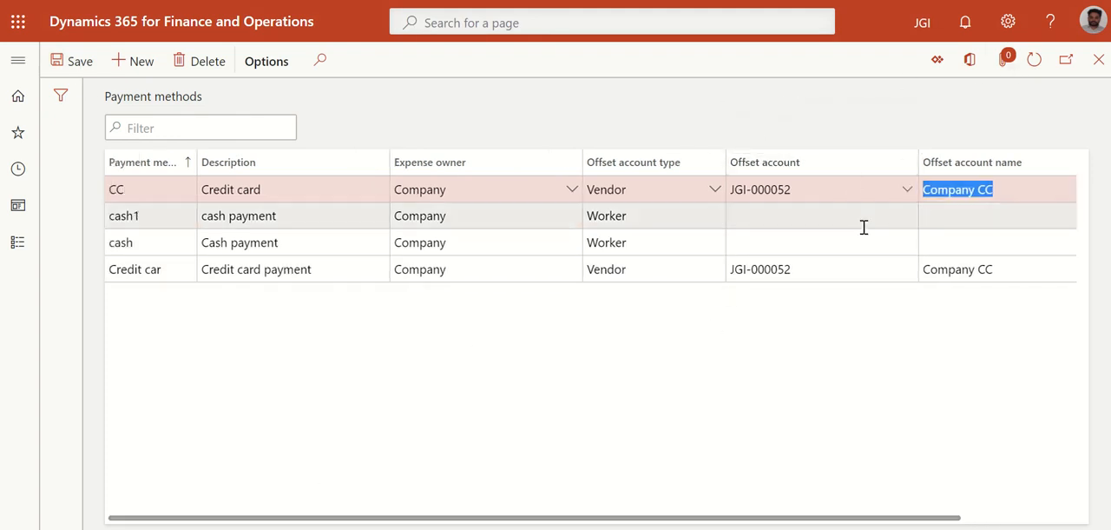
right_click(908, 192)
left_click(936, 314)
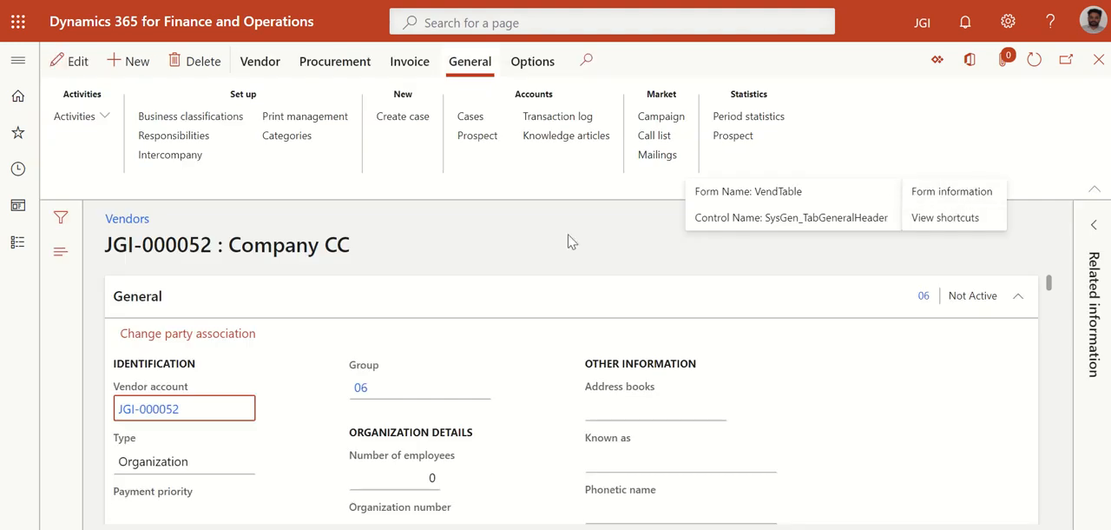
left_click(568, 247)
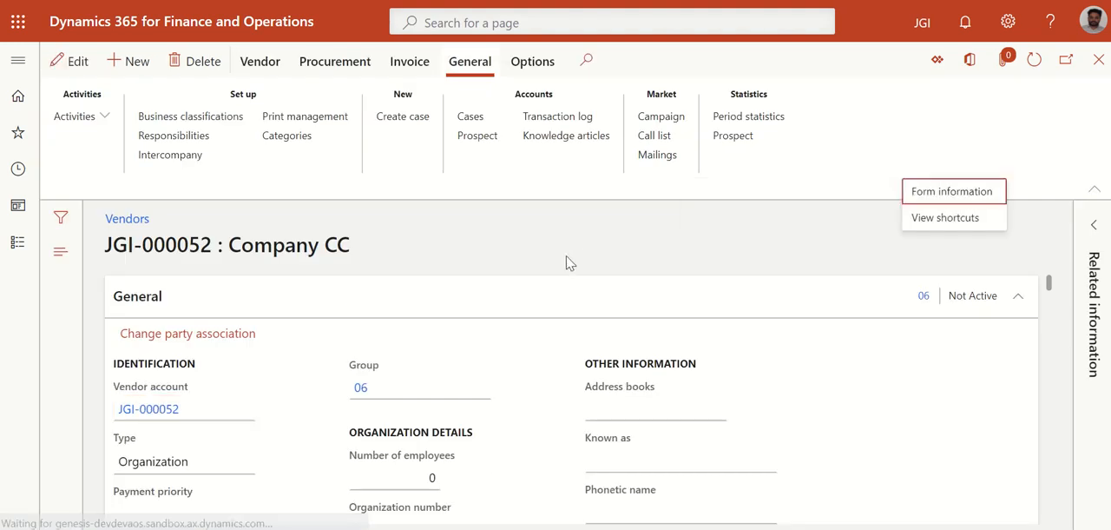
Examine the Company CC vendor's general information and open the details of its vendor group
scroll(219, 339, "down", 1)
scroll(219, 338, "down", 2)
scroll(218, 330, "up", 2)
scroll(131, 400, "down", 2)
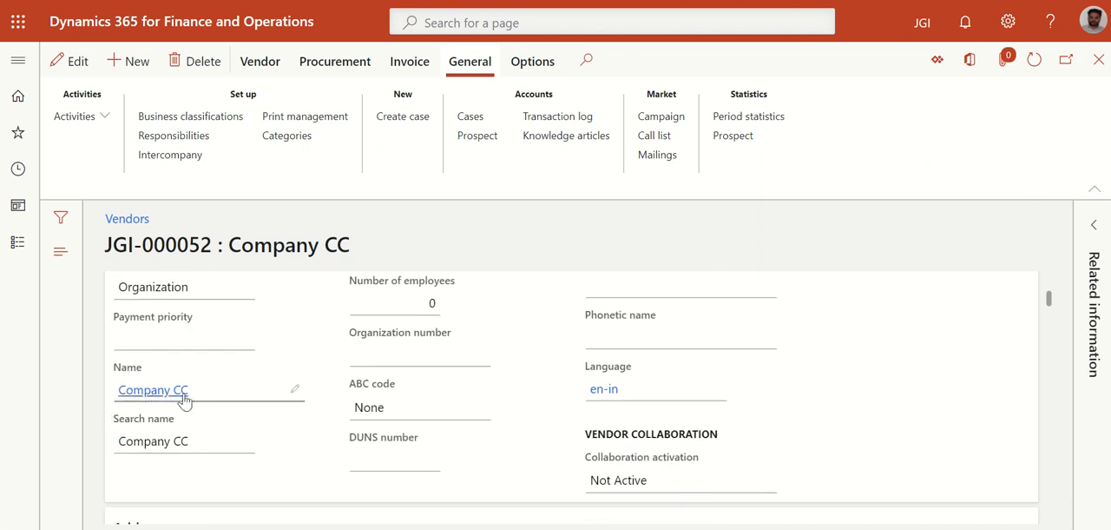
scroll(239, 392, "down", 2)
scroll(241, 392, "up", 2)
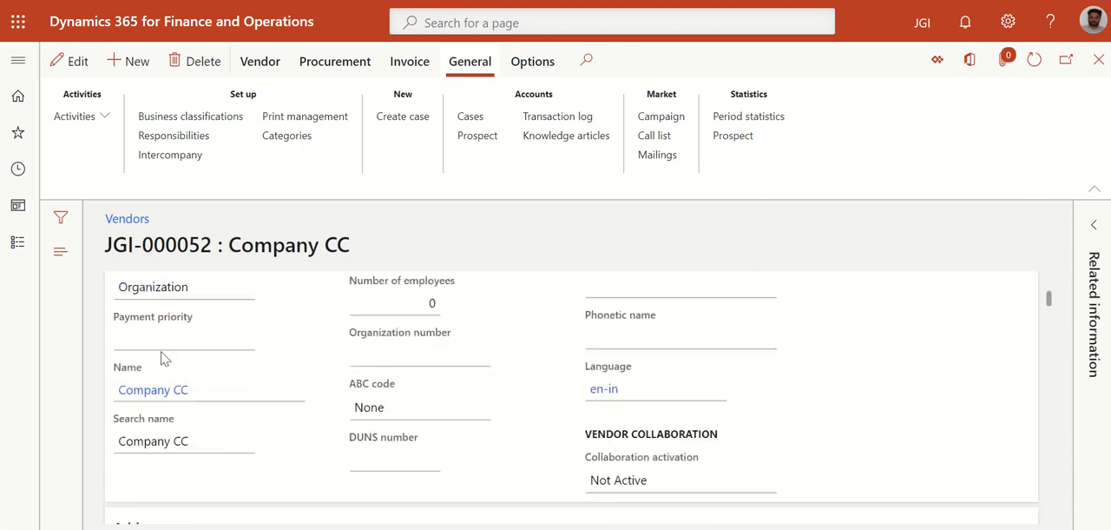
scroll(163, 359, "up", 2)
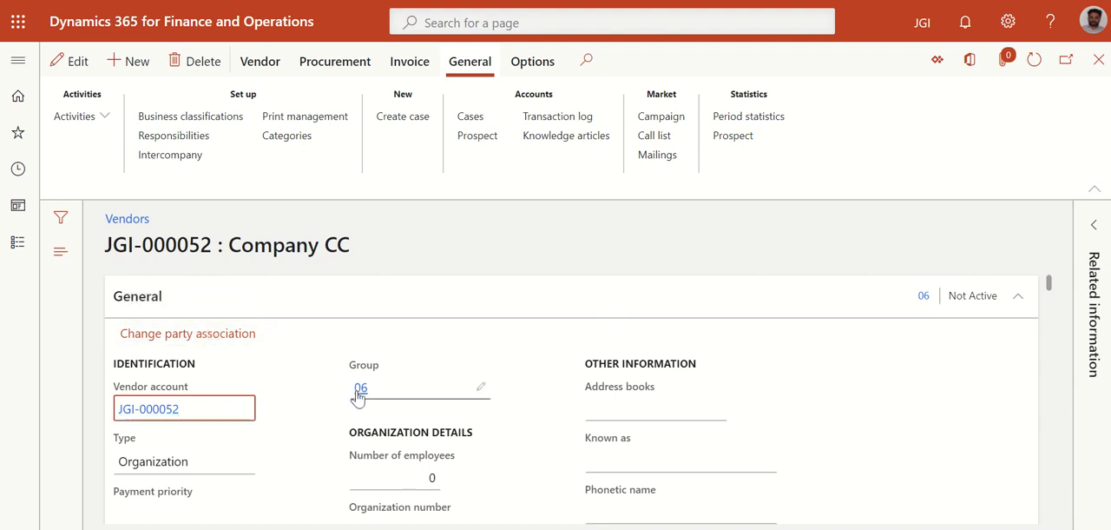
right_click(477, 392)
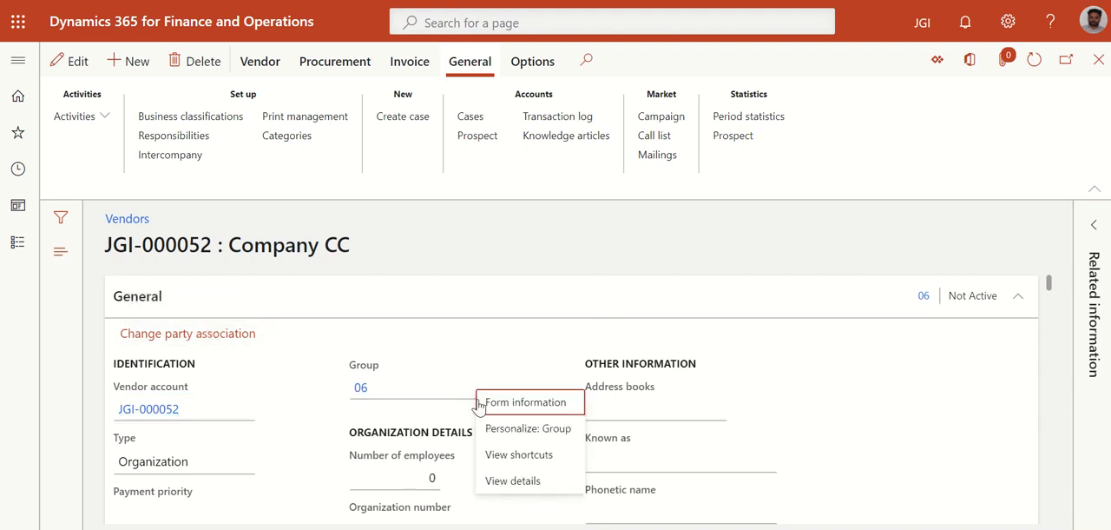
left_click(525, 484)
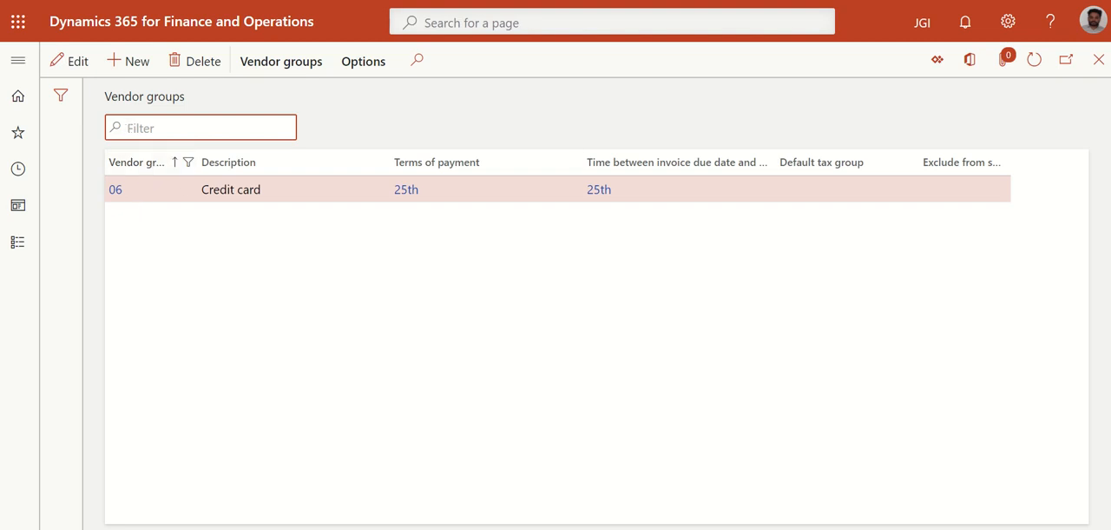
Leave the vendor groups, open the Expense management setup of expense categories and look over the Hotel category's settings
left_click(1099, 65)
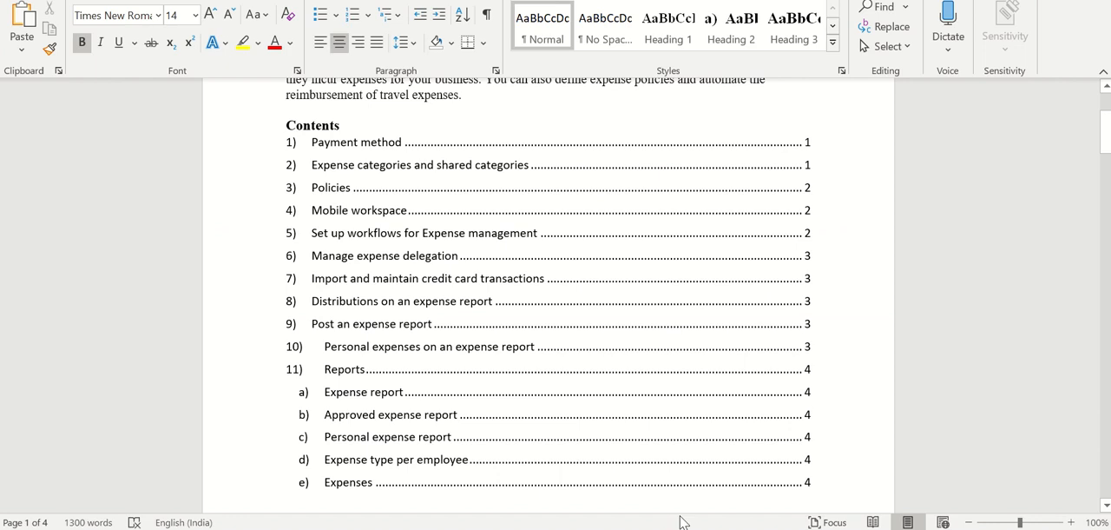
left_click(343, 232)
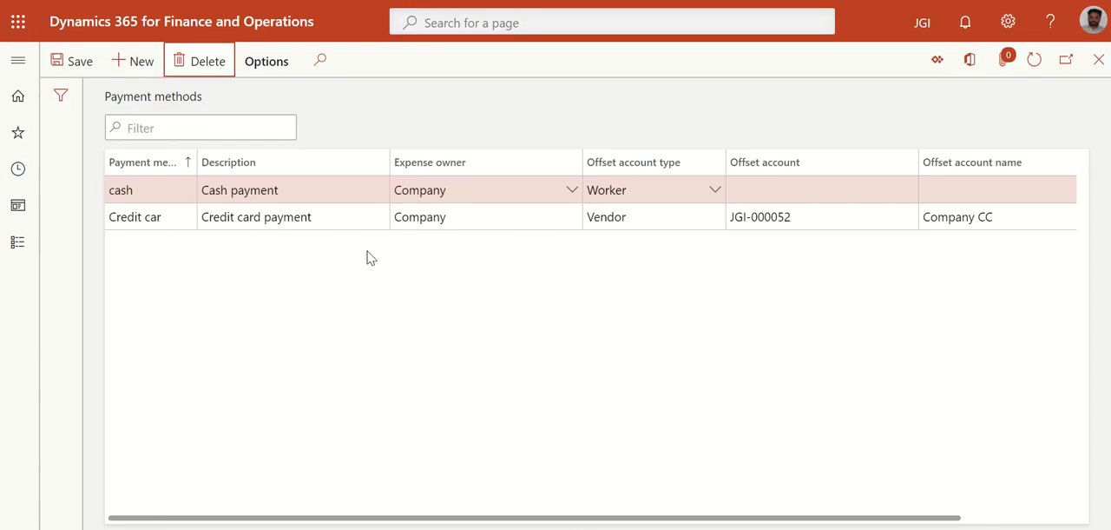
left_click(10, 62)
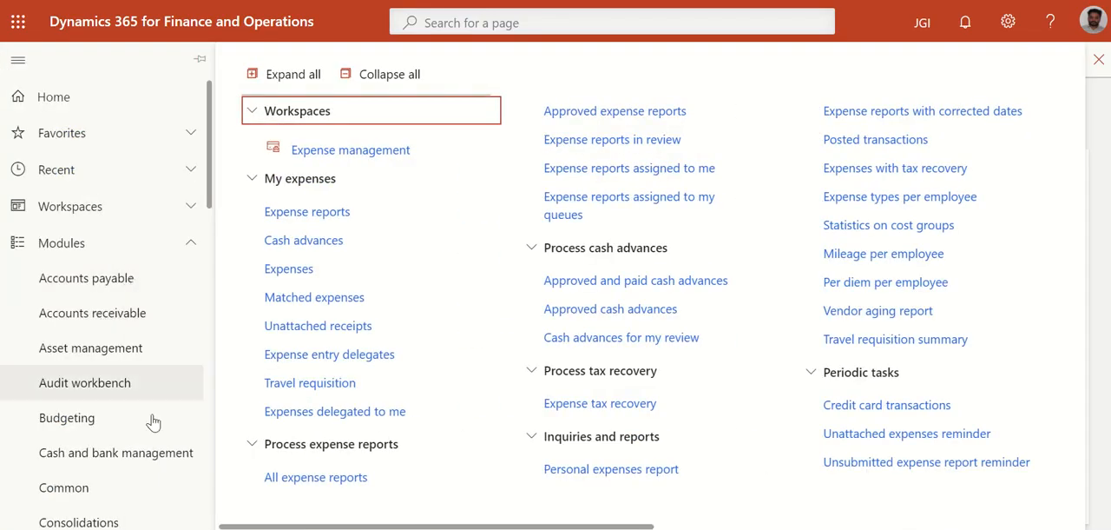
left_click_drag(336, 527, 749, 527)
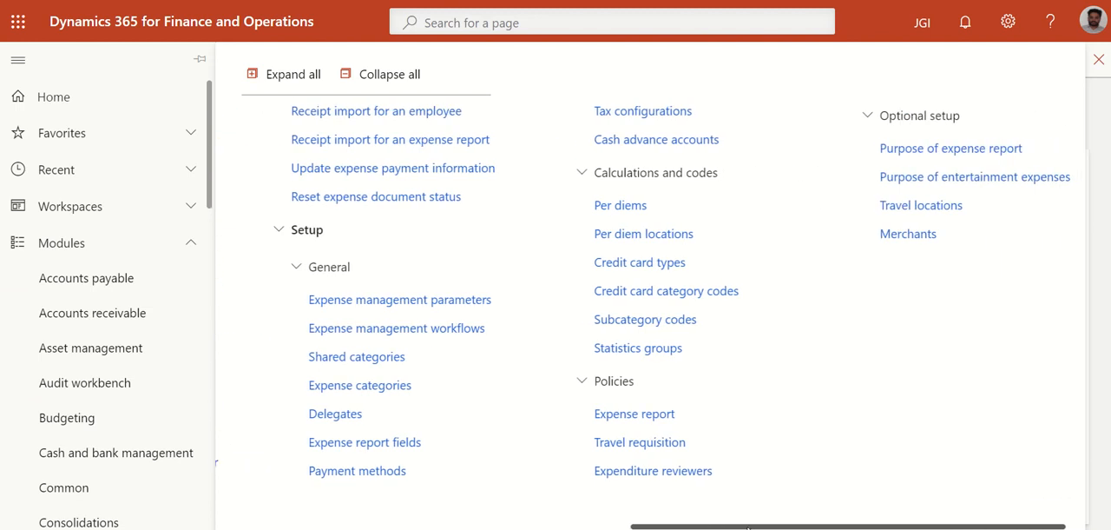
left_click(356, 384)
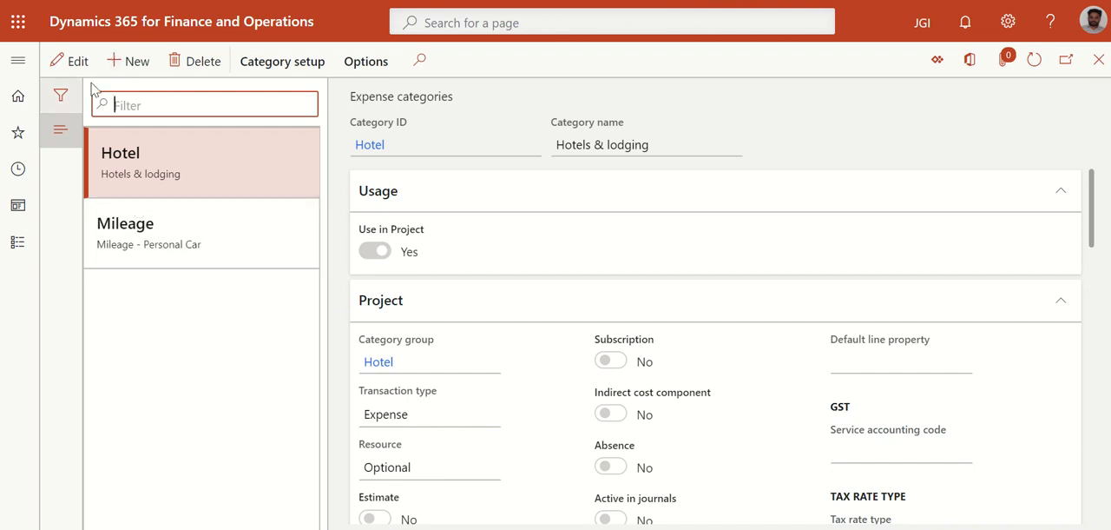
scroll(528, 293, "down", 10)
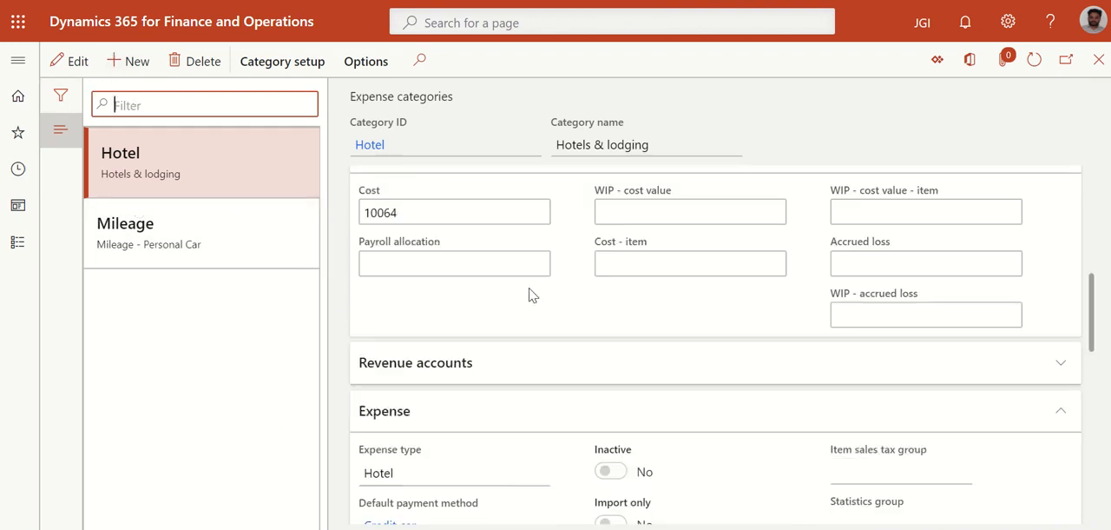
scroll(503, 327, "up", 10)
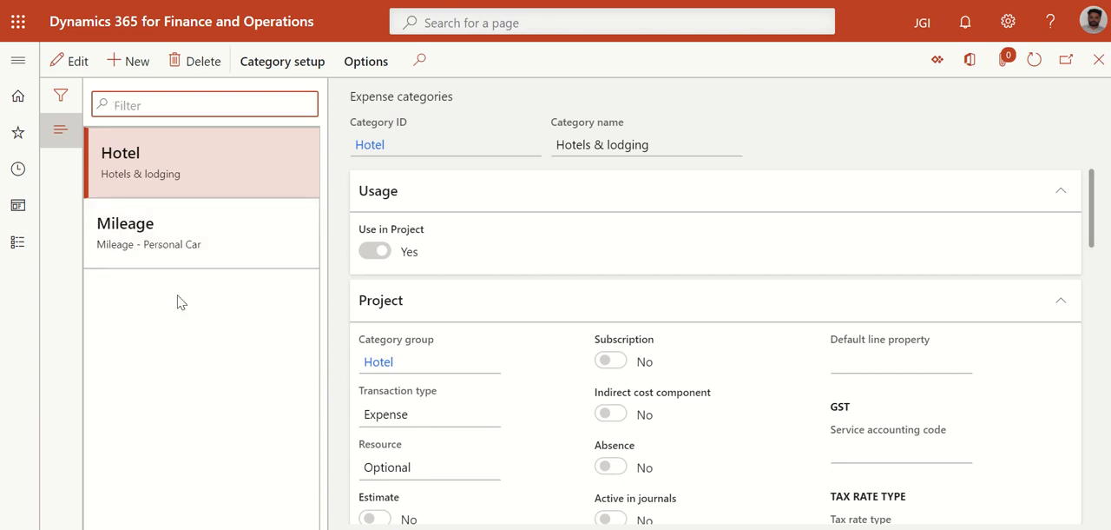
Start a new expense category and look through the category IDs available for it
left_click(137, 60)
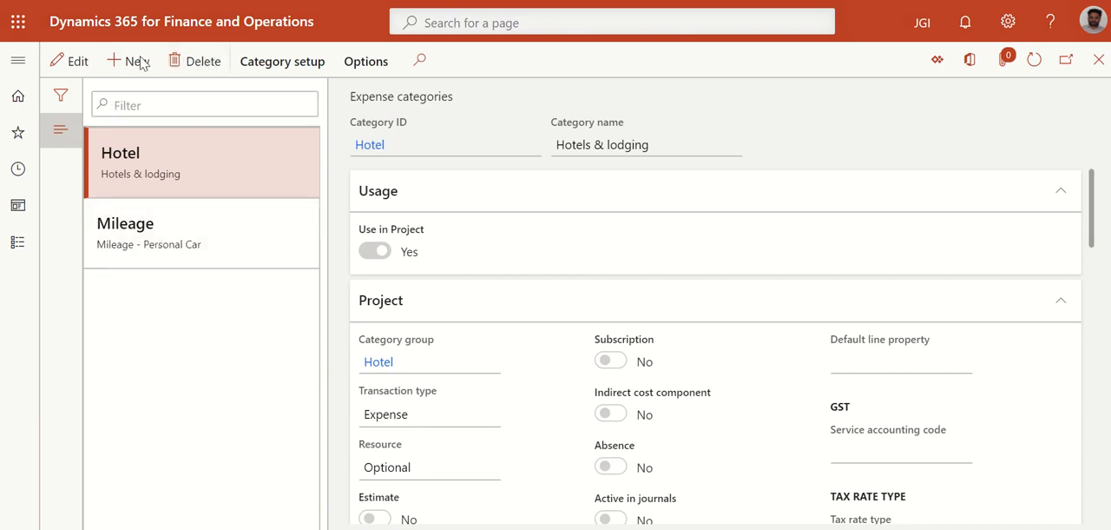
left_click(518, 145)
scroll(440, 224, "down", 3)
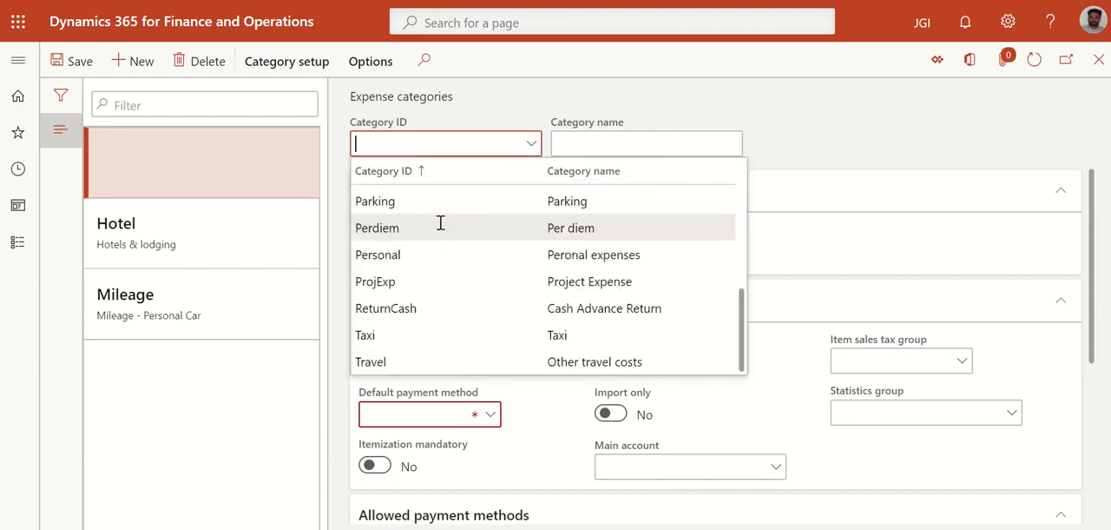
scroll(441, 221, "up", 2)
scroll(441, 221, "down", 2)
scroll(441, 220, "up", 2)
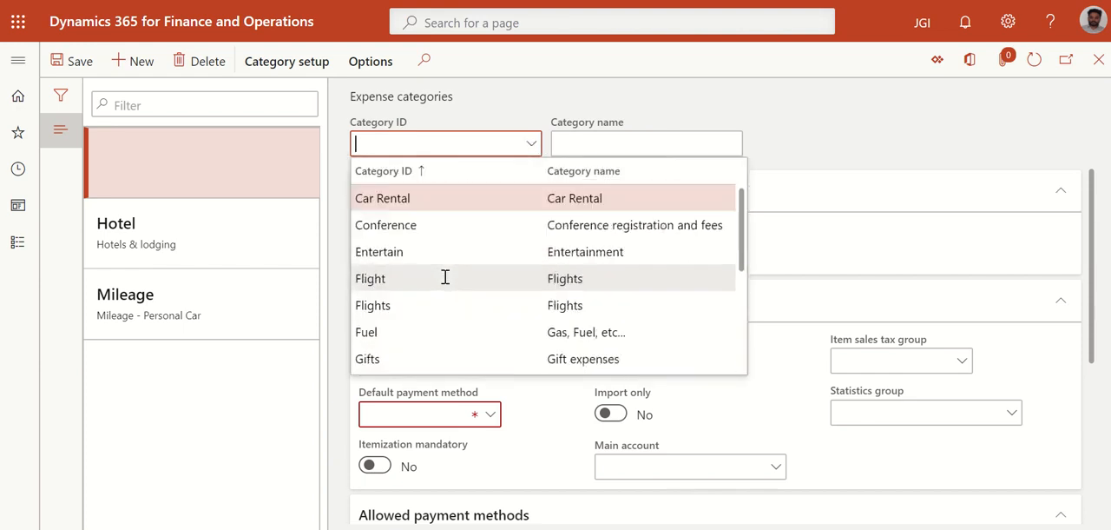
Examine the shared categories behind the Category ID and return to the new expense category
right_click(531, 144)
left_click(554, 241)
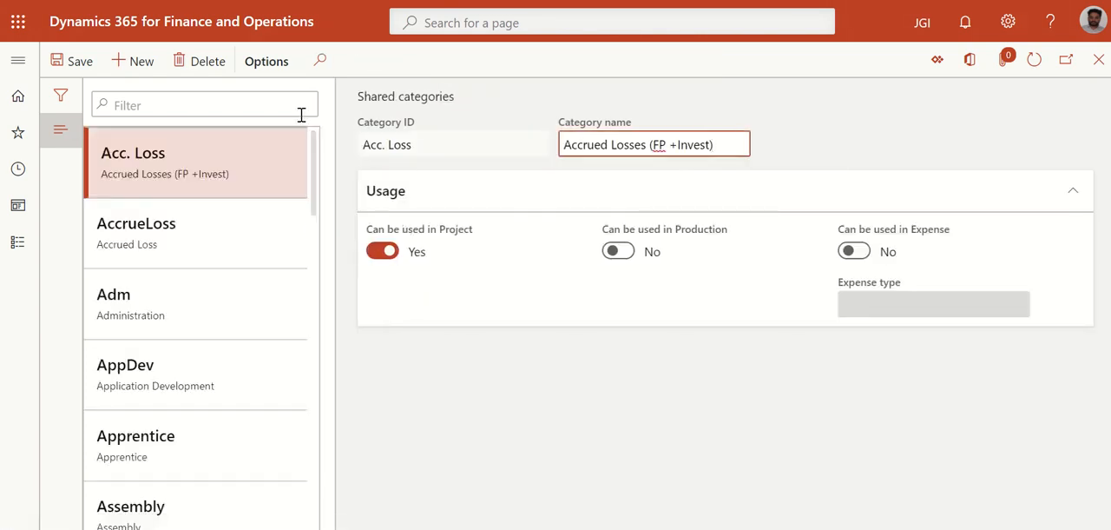
scroll(182, 256, "down", 10)
scroll(182, 257, "up", 8)
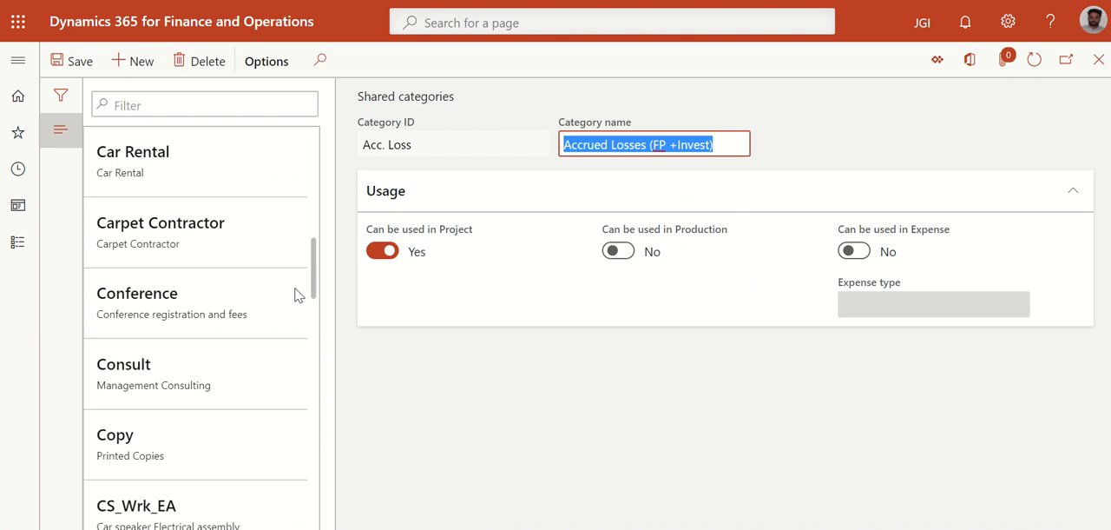
left_click(1098, 59)
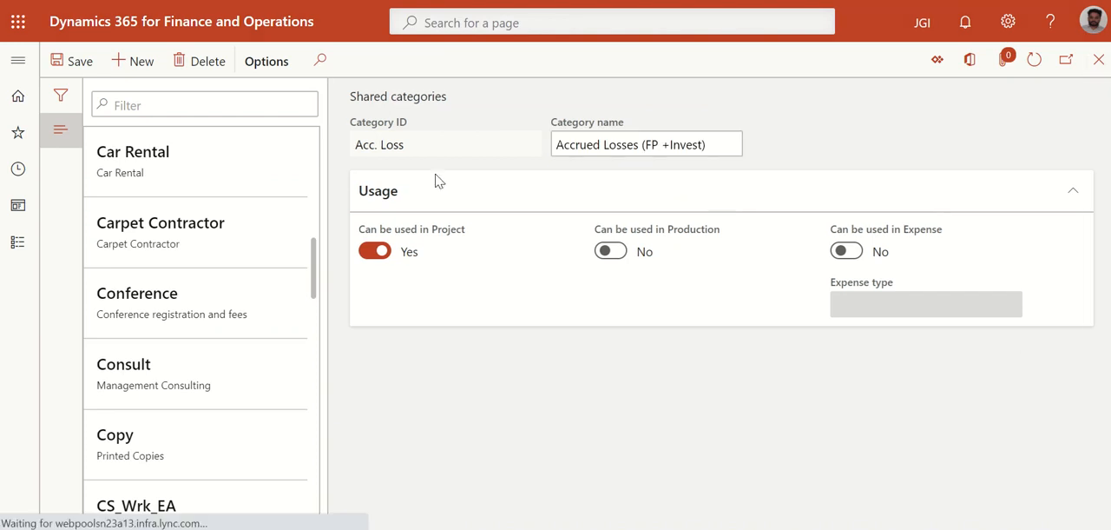
Choose Flight as the new expense category's ID, with its use in projects enabled
left_click(416, 148)
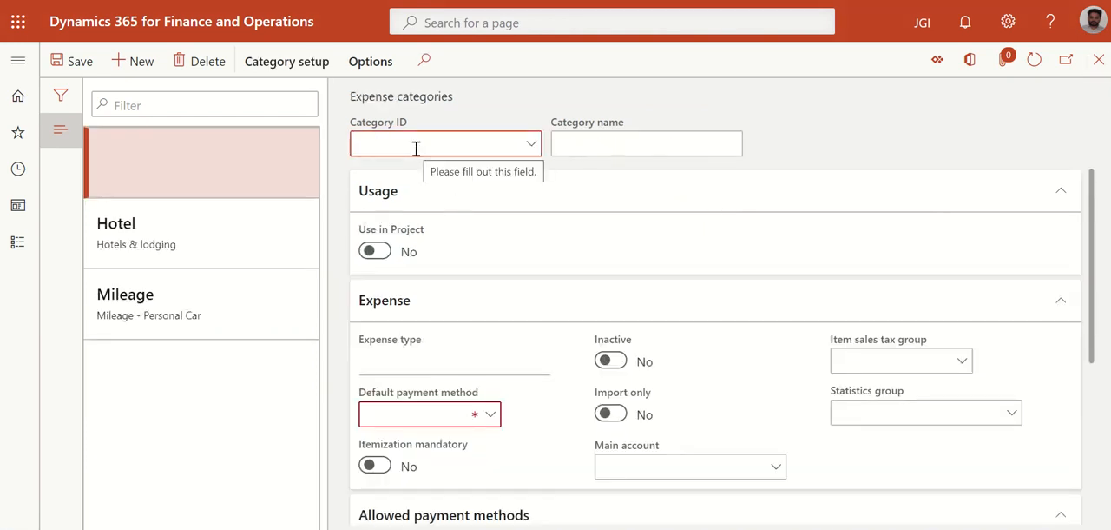
type("fligh")
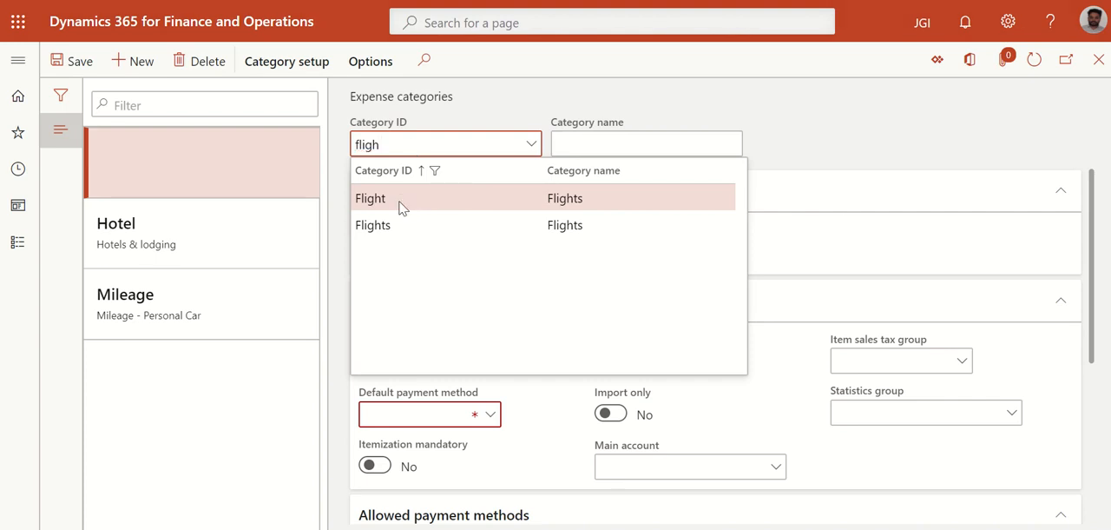
key("Return")
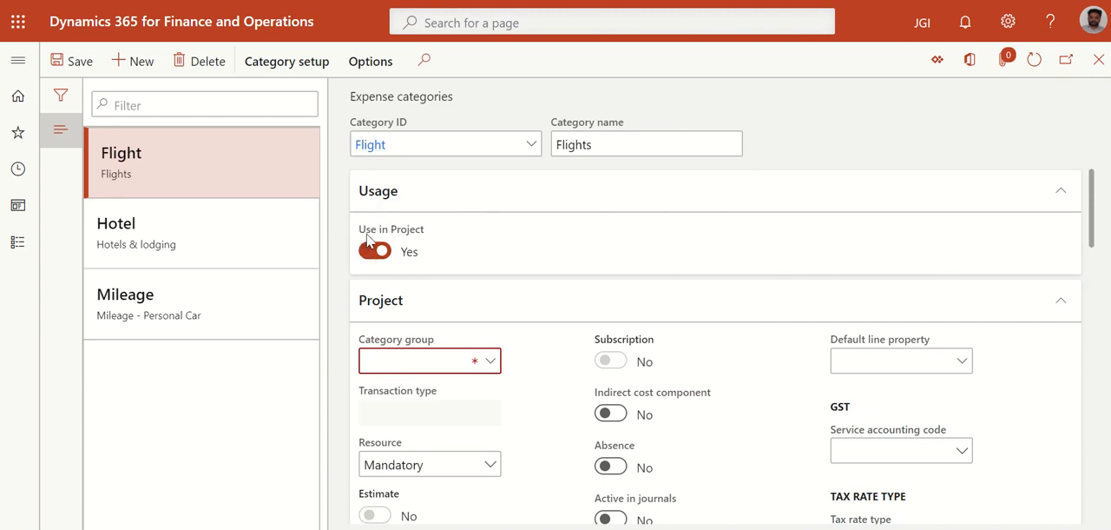
From the Flight category's project settings, create a category group named flight with transaction type Expense and save it
scroll(467, 266, "down", 1)
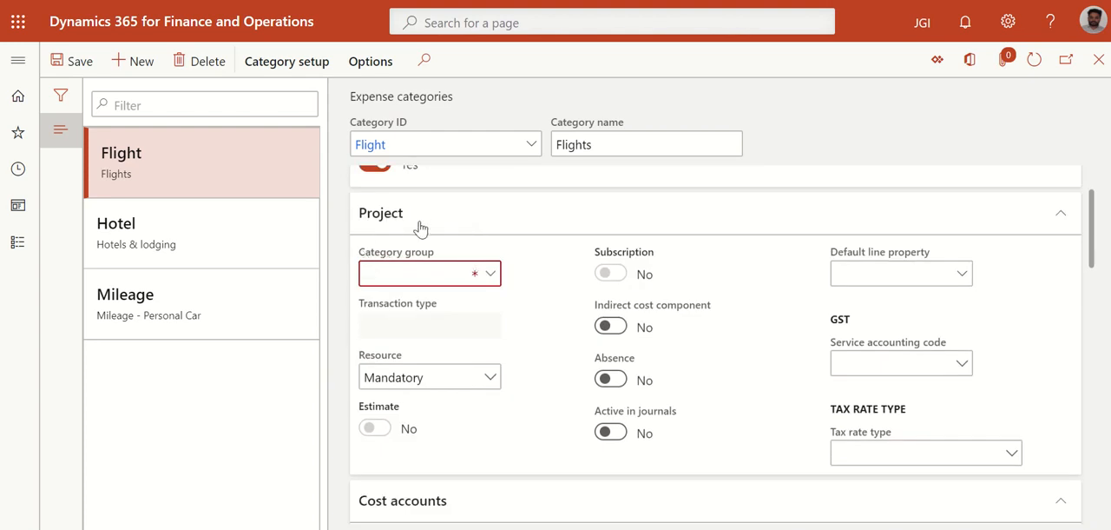
right_click(492, 276)
left_click(521, 368)
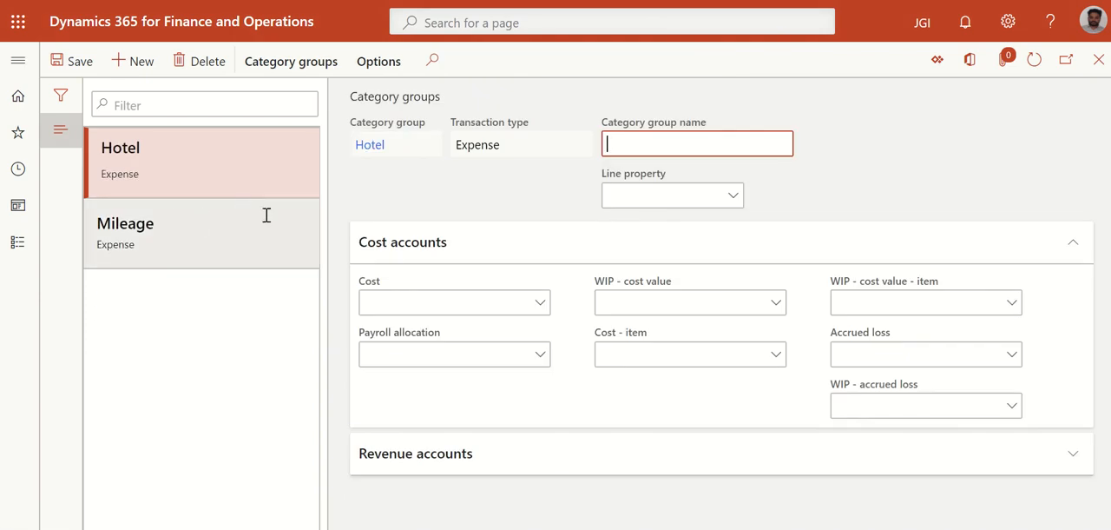
left_click(142, 61)
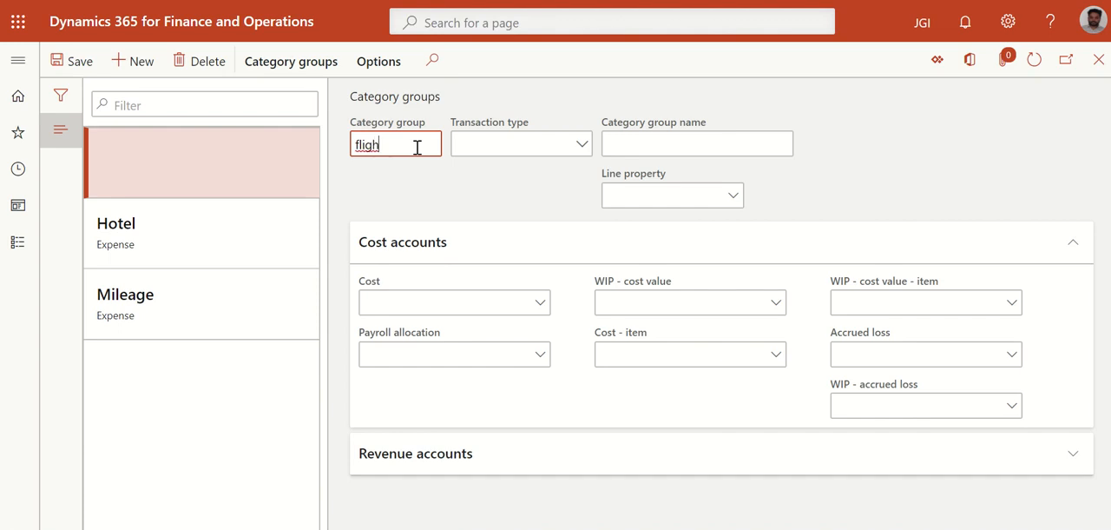
left_click(502, 153)
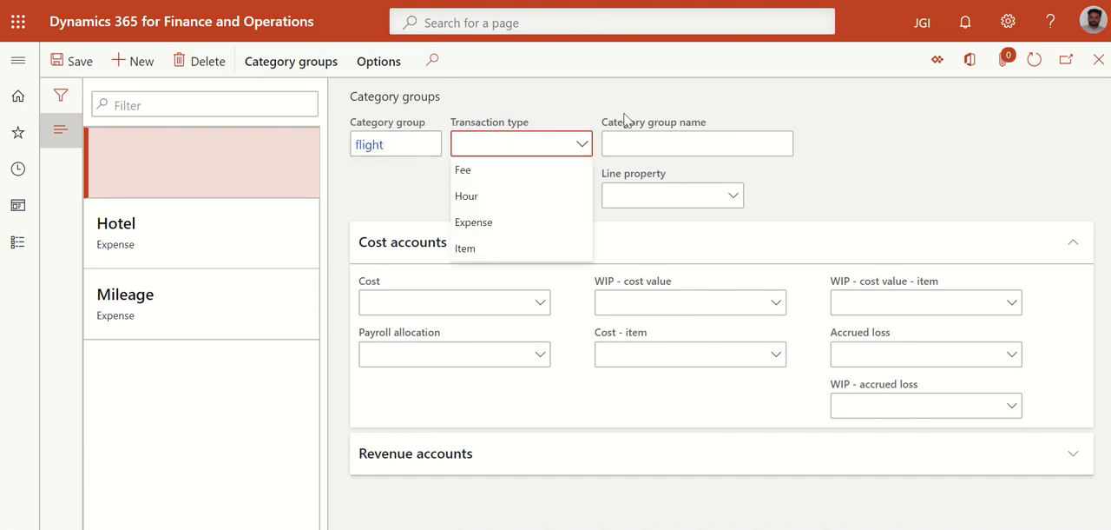
left_click(485, 222)
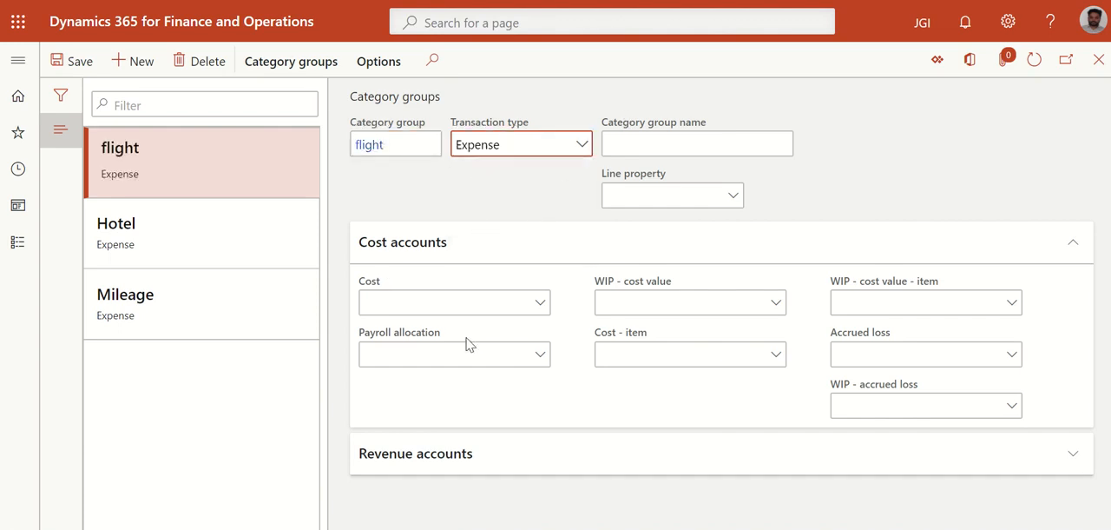
left_click(73, 63)
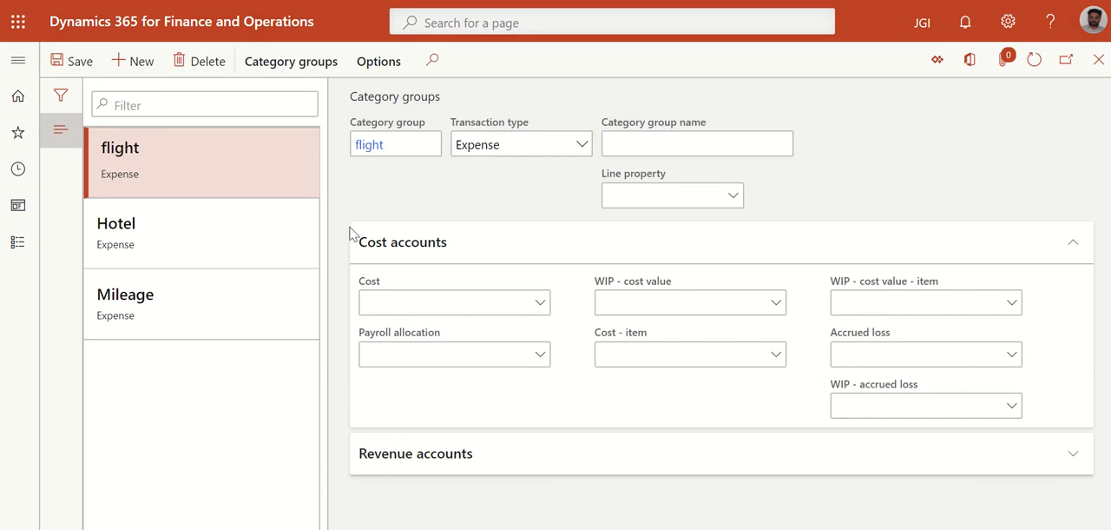
Return to the Flight expense category and assign the flight category group to it
left_click(427, 311)
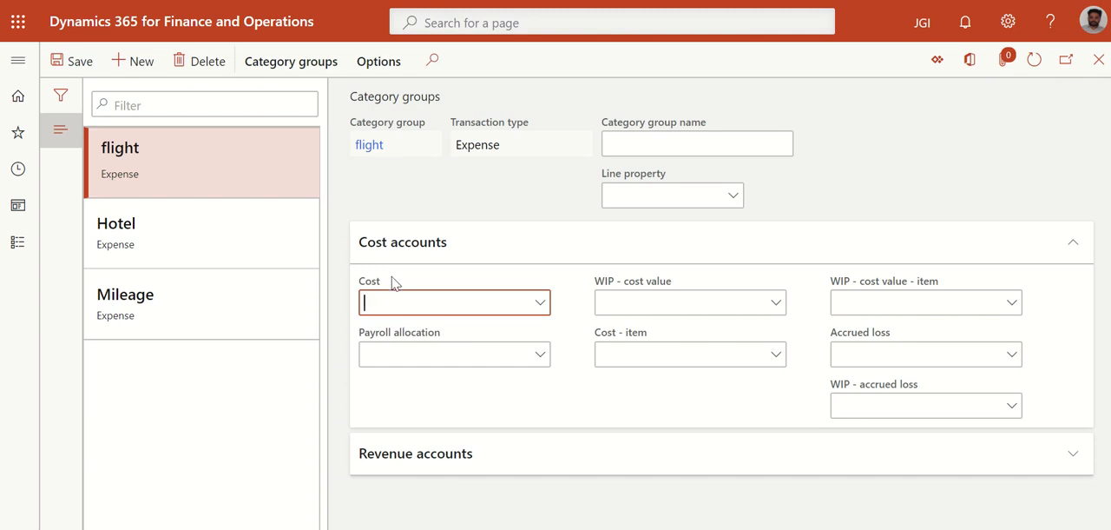
left_click(1101, 65)
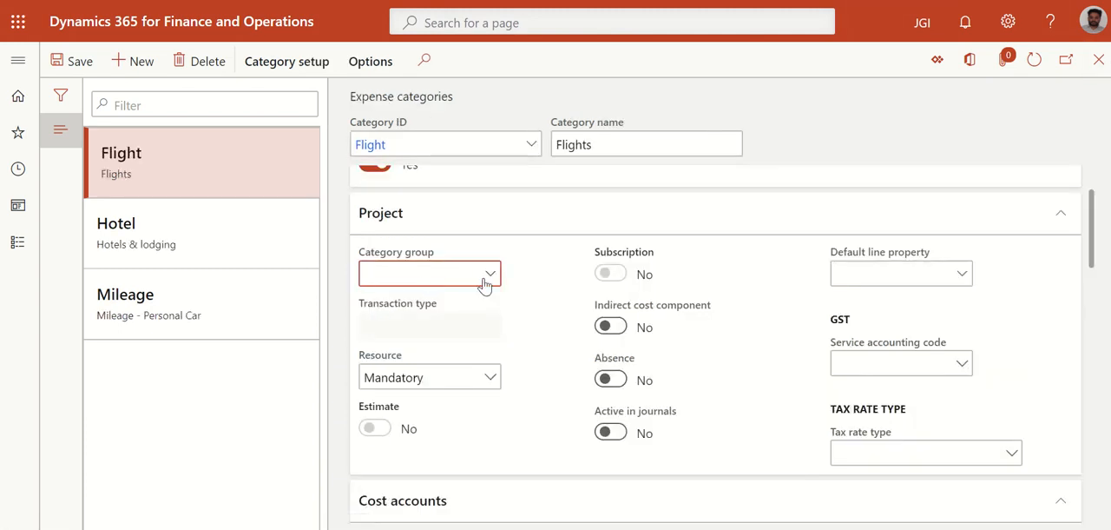
left_click(485, 279)
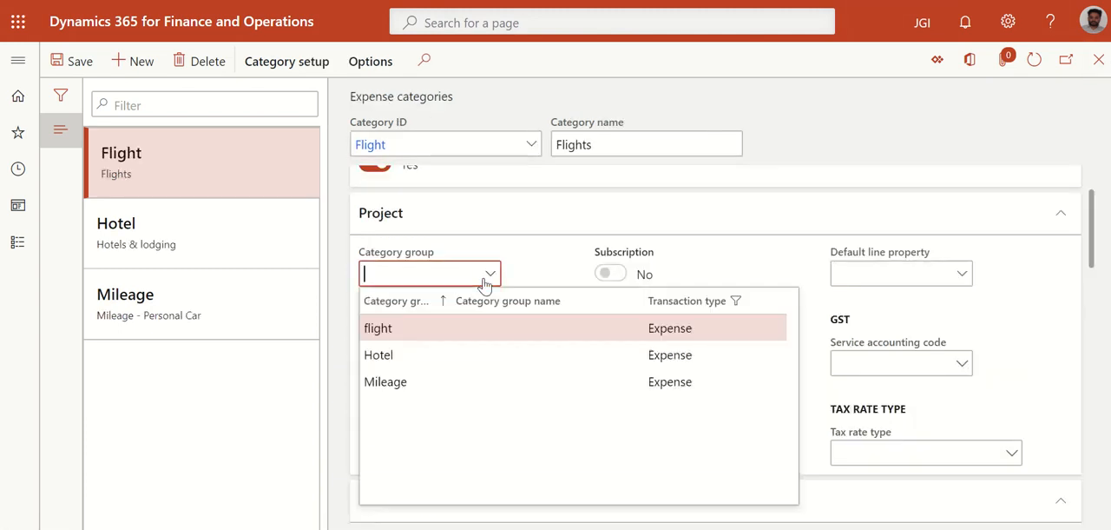
left_click(390, 334)
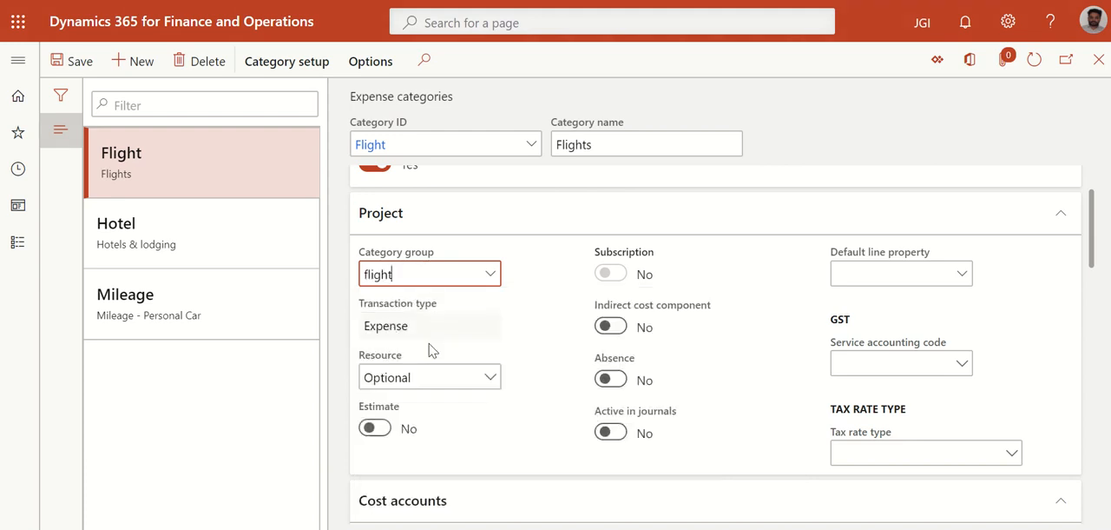
Open the main account details from the Cost field in the Flight category's cost accounts
scroll(535, 265, "down", 2)
scroll(447, 318, "down", 2)
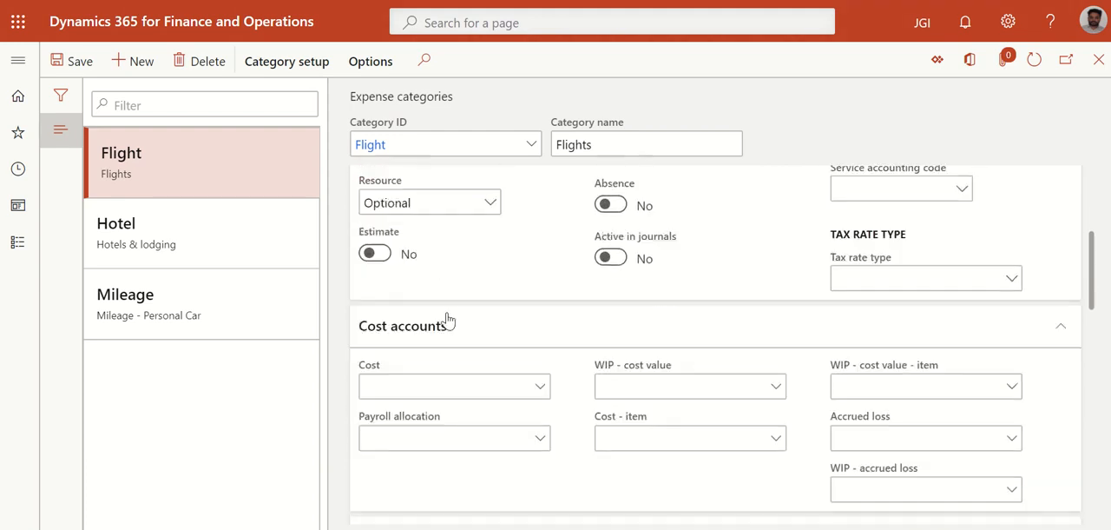
left_click(403, 386)
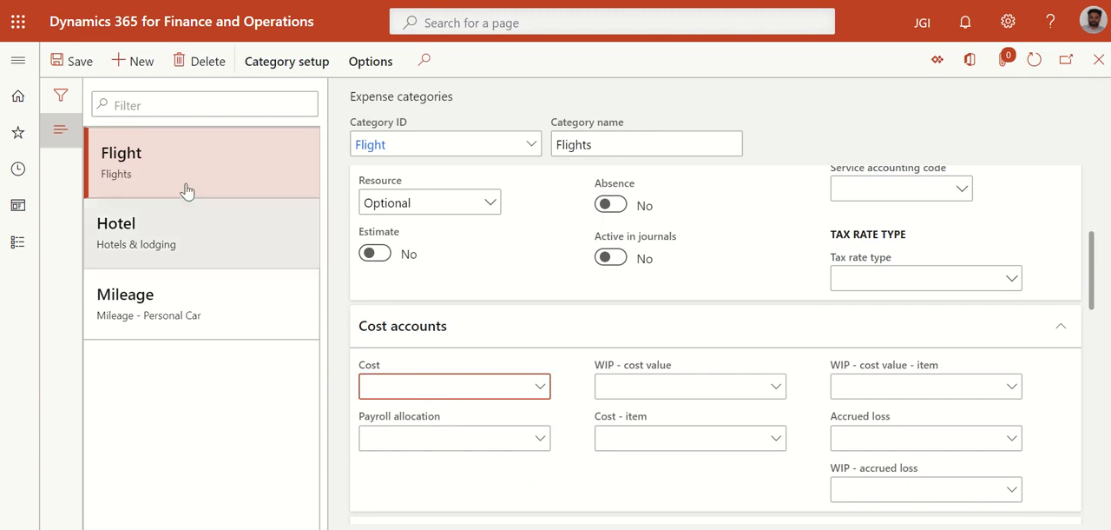
left_click(540, 388)
right_click(540, 390)
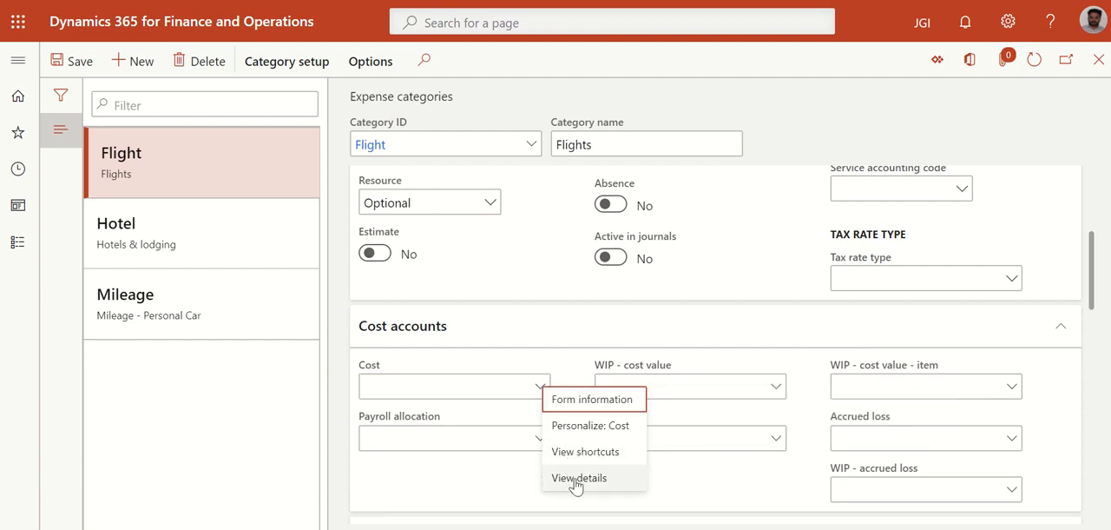
key("Escape")
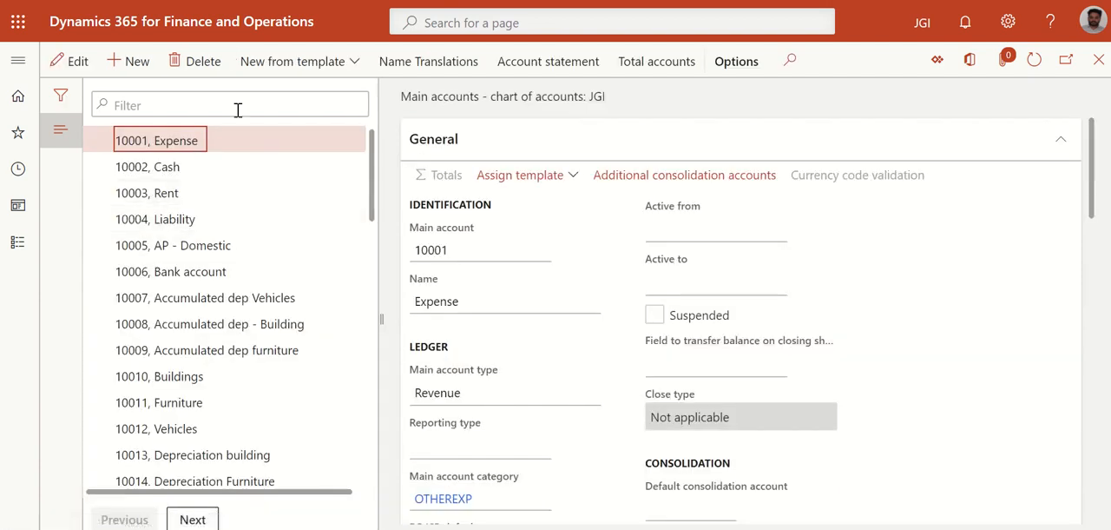
Check the existing main accounts to the end of the list and add main account 10067 named "Fligh expense"
scroll(330, 374, "down", 10)
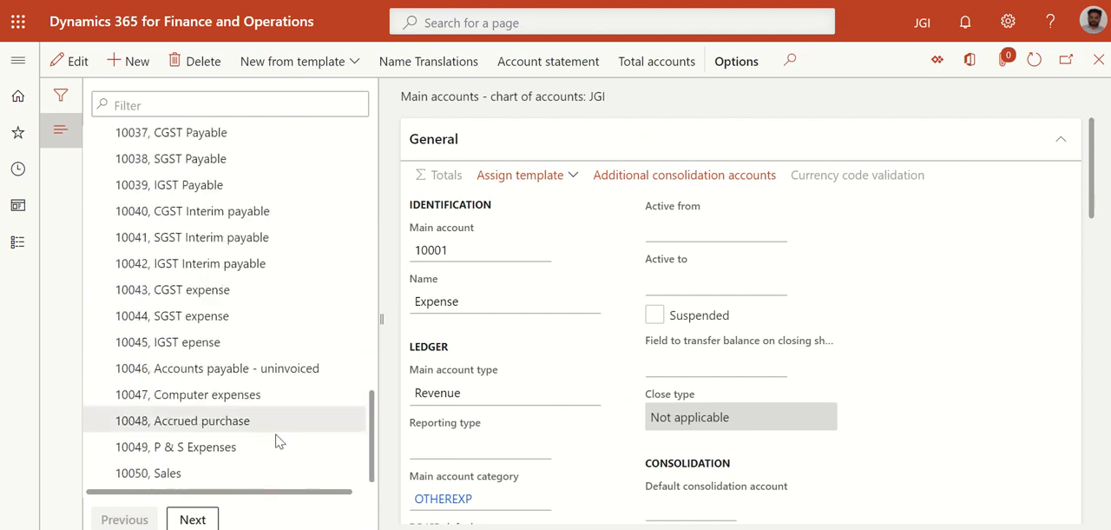
left_click(193, 519)
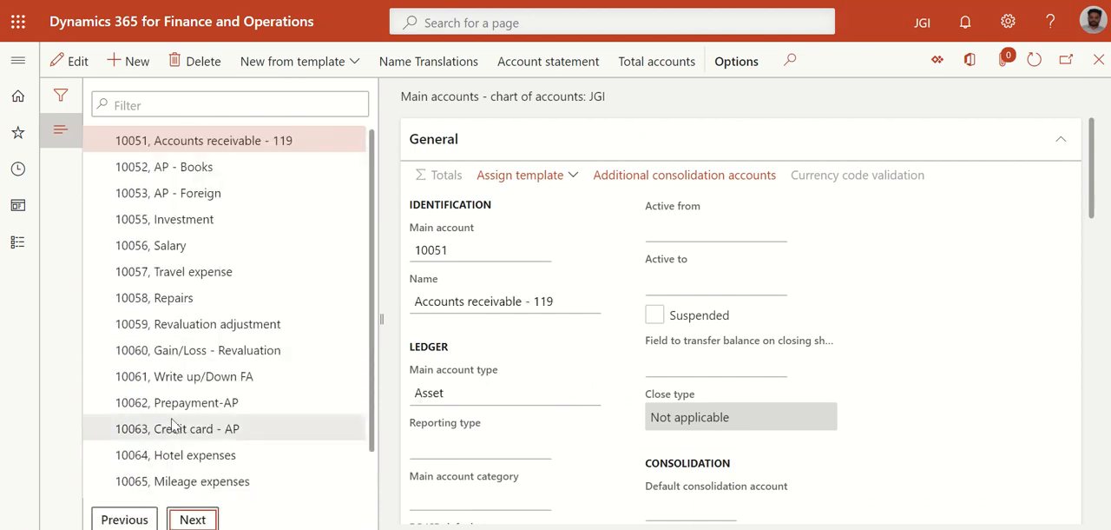
scroll(178, 460, "down", 1)
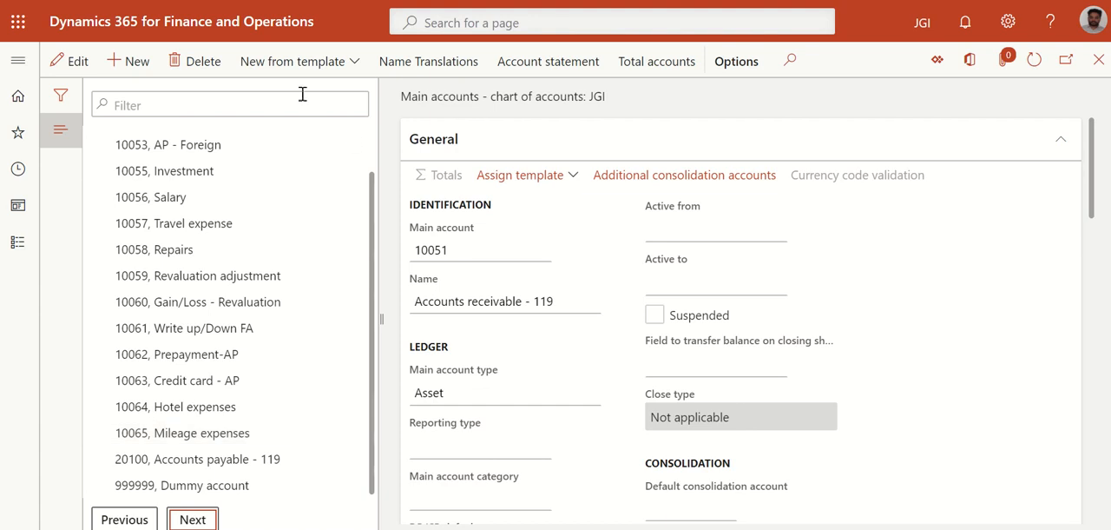
key("alt+n")
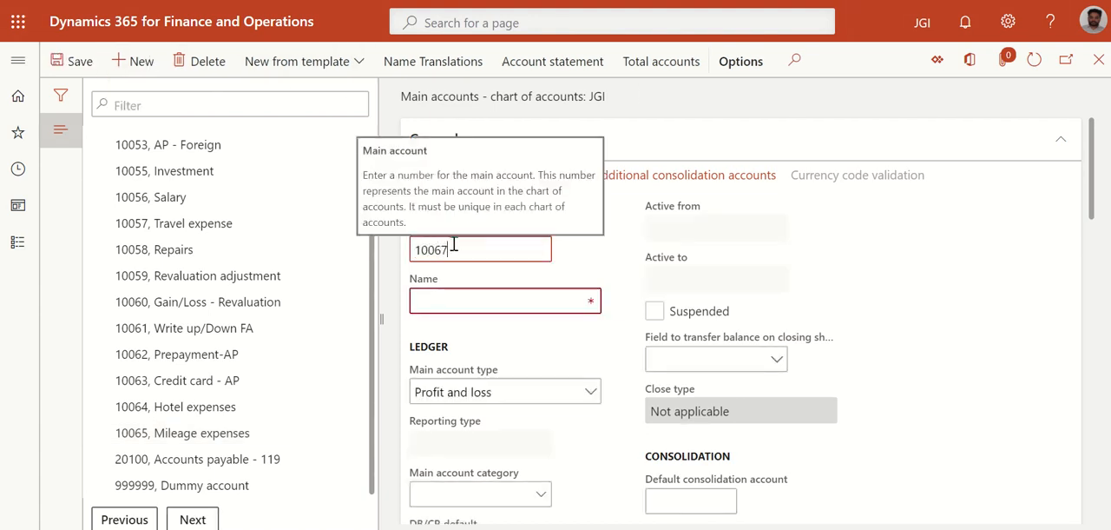
left_click(447, 304)
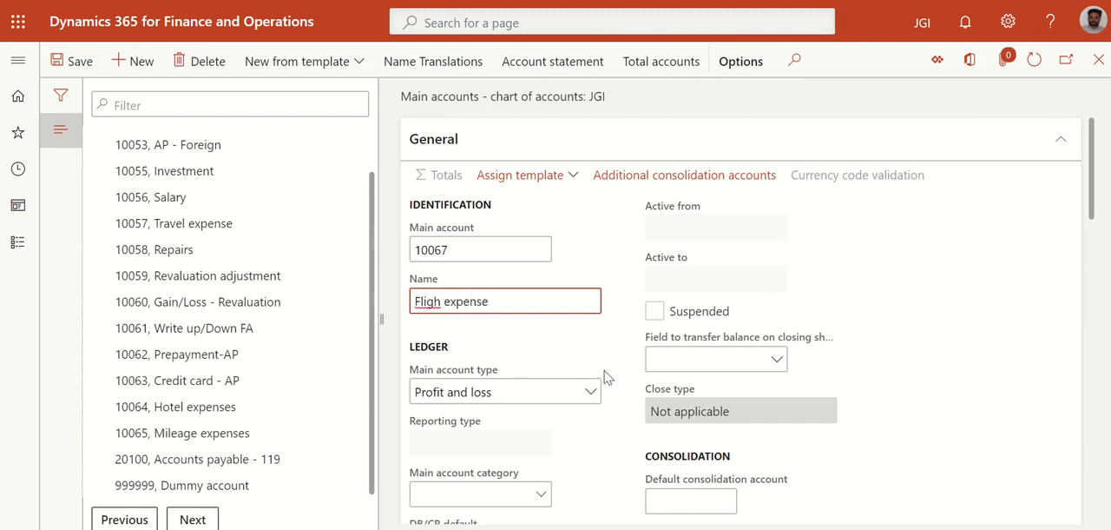
Set the type of main account 10067 to Expense, save it and return to the Flight expense category
left_click(589, 393)
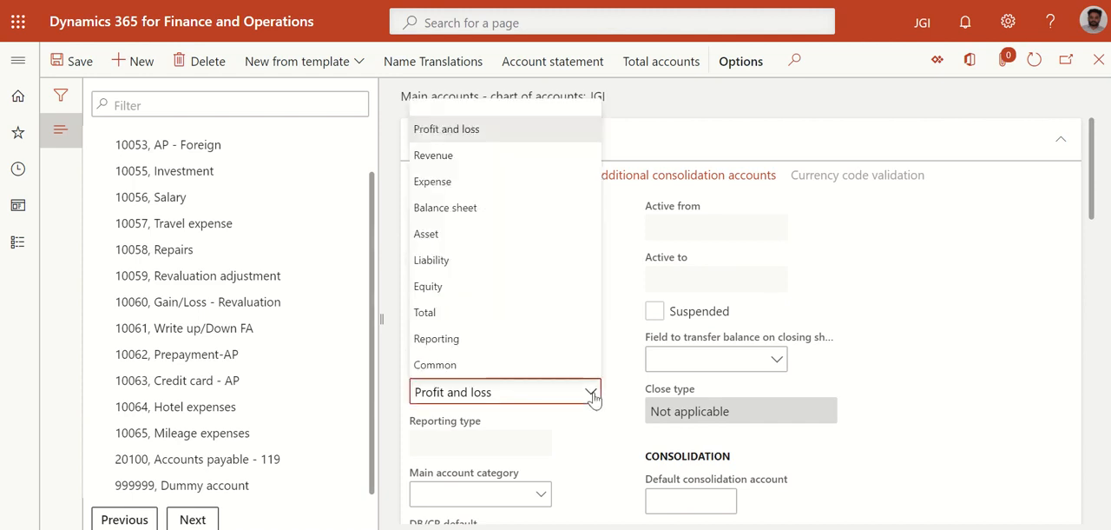
left_click(461, 182)
left_click(78, 63)
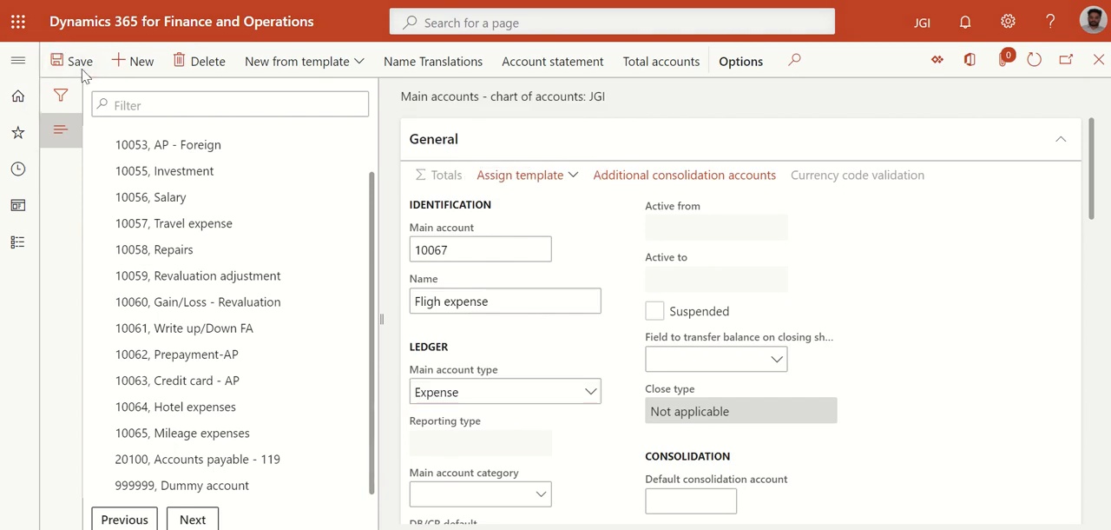
left_click(1099, 60)
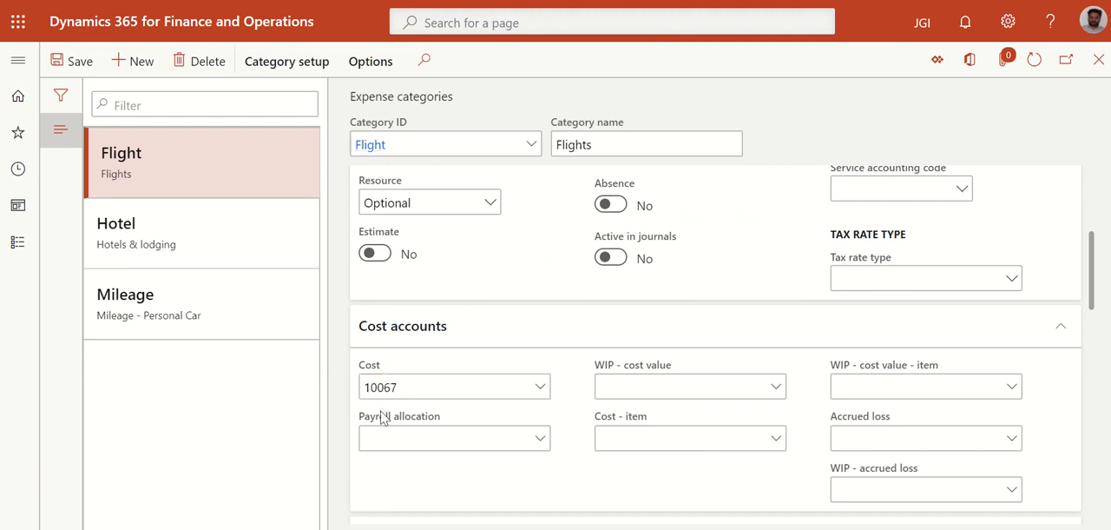
Set the Flight category's default payment method to Credit car and leave mandatory itemization off
scroll(447, 368, "down", 3)
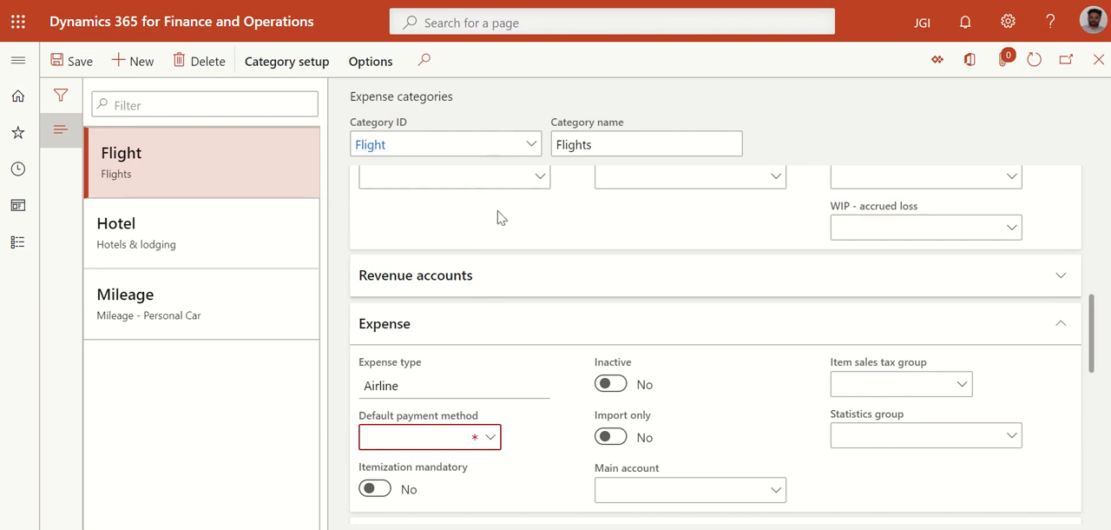
scroll(424, 283, "down", 1)
scroll(464, 224, "down", 1)
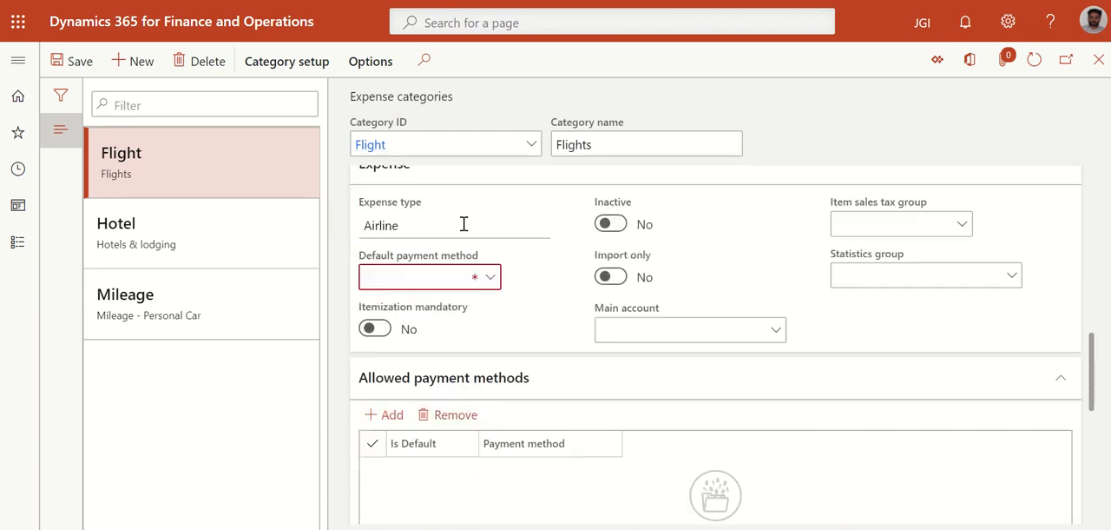
scroll(466, 258, "up", 1)
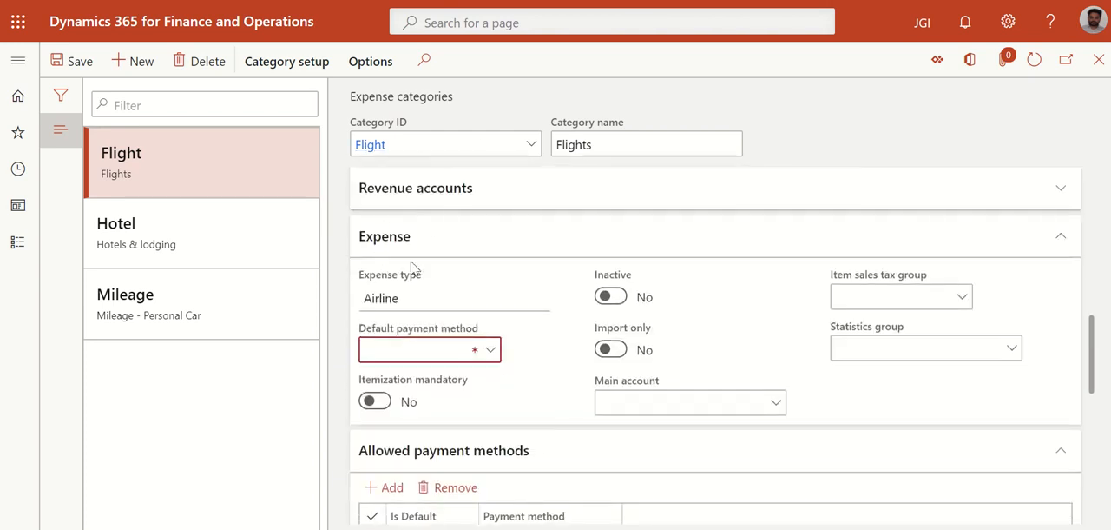
left_click(491, 349)
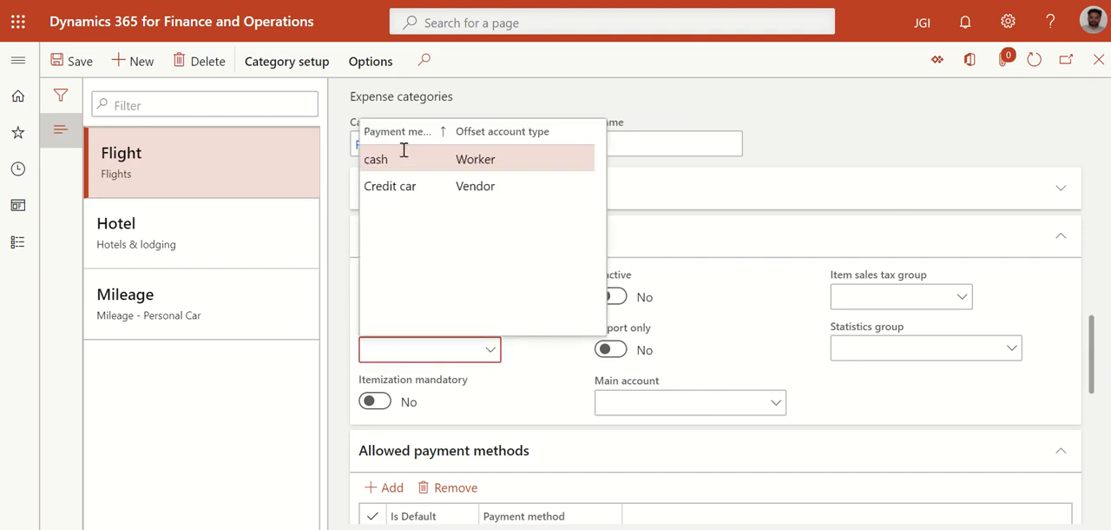
left_click(477, 187)
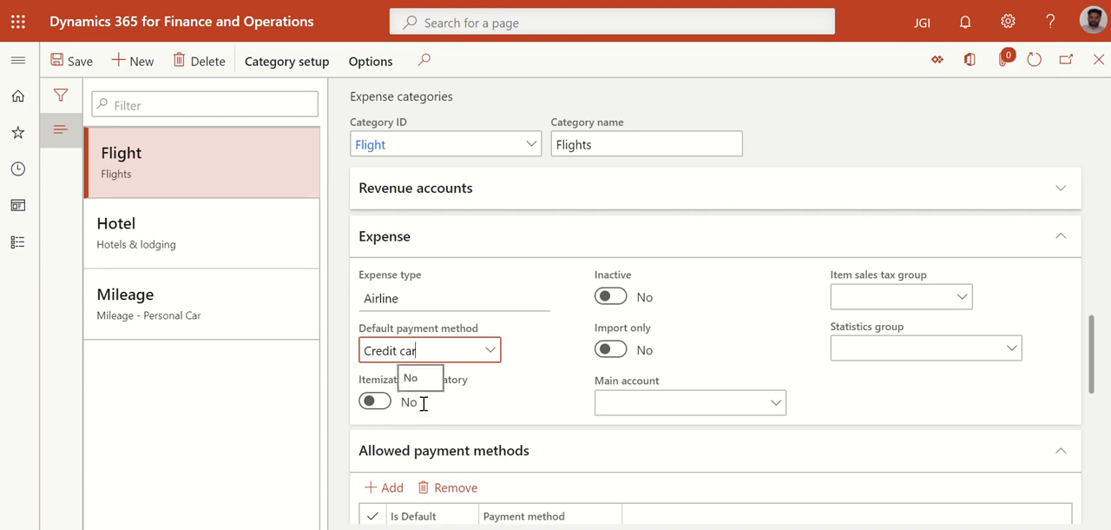
left_click(374, 401)
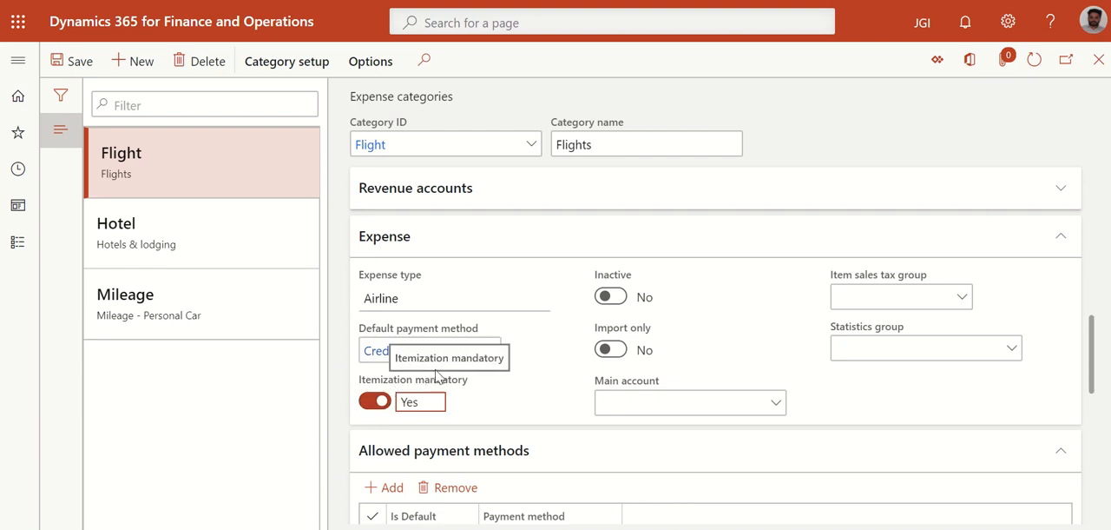
left_click(379, 402)
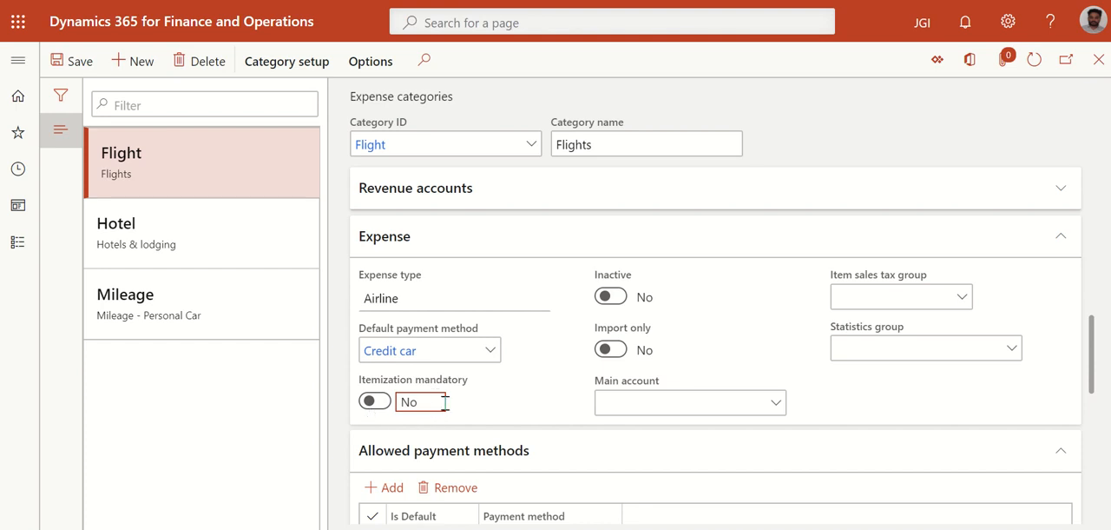
Set the main account in the Flight category's expense settings to 10067
left_click(629, 408)
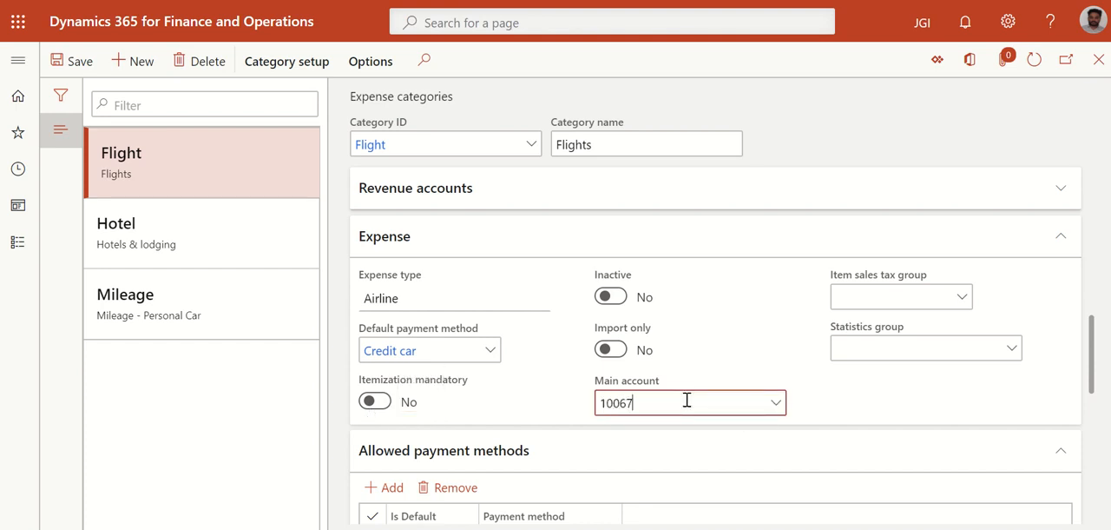
left_click(517, 424)
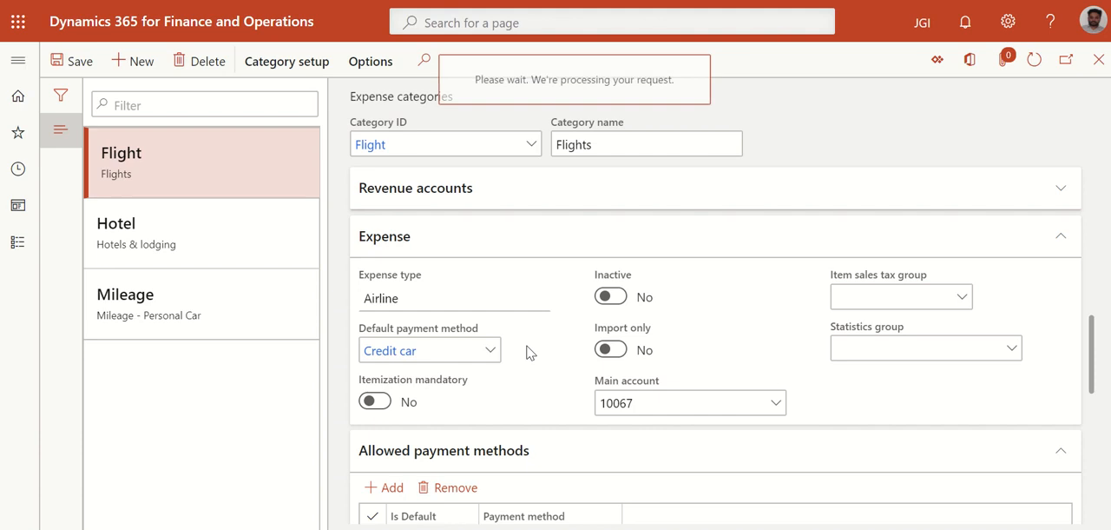
left_click(627, 408)
Review the Flight category's allowed payment methods and its airline subcategories with their accounts, and close the expense categories form
scroll(608, 360, "down", 3)
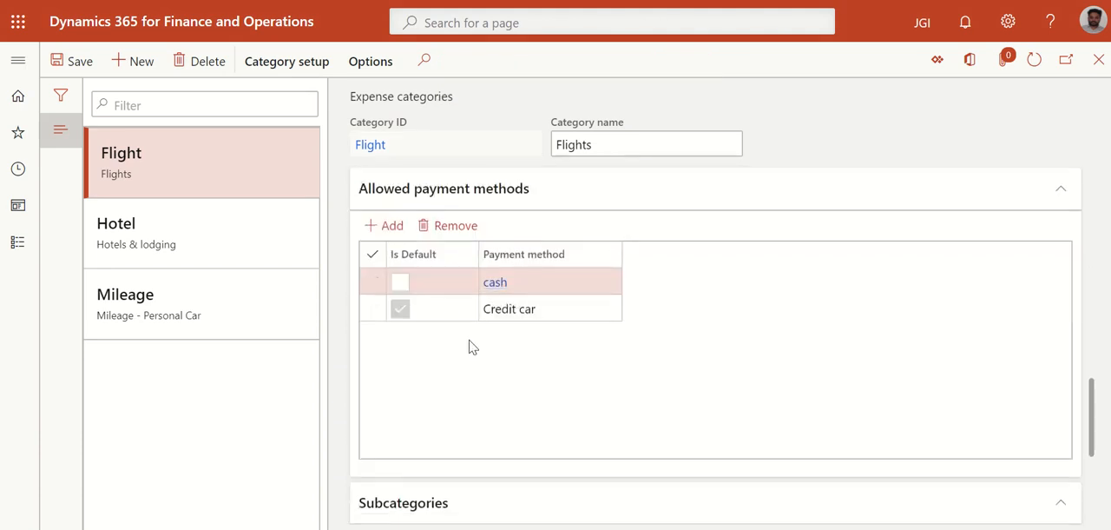
scroll(727, 387, "down", 3)
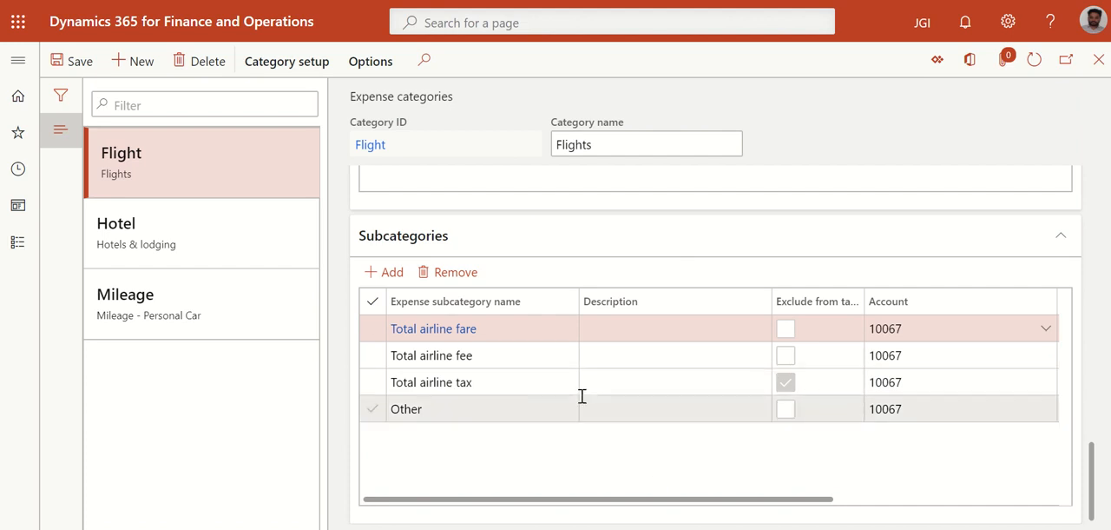
scroll(770, 250, "up", 6)
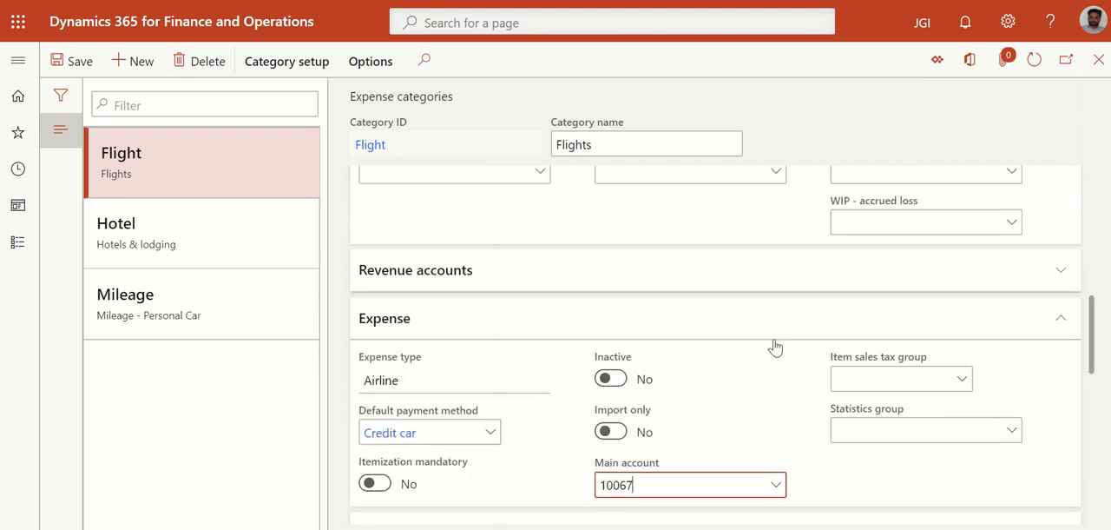
scroll(776, 347, "down", 2)
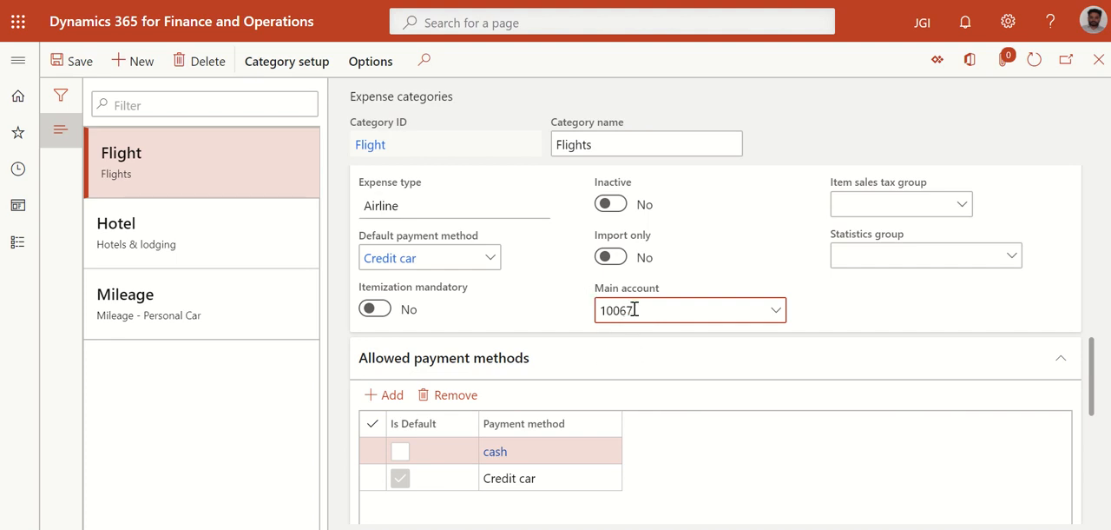
scroll(680, 350, "down", 5)
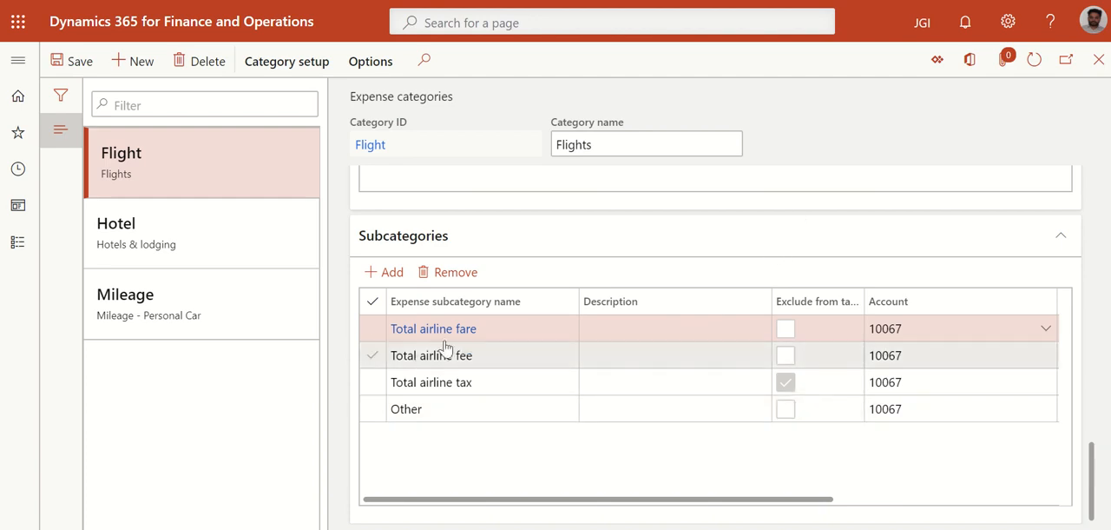
scroll(504, 278, "up", 5)
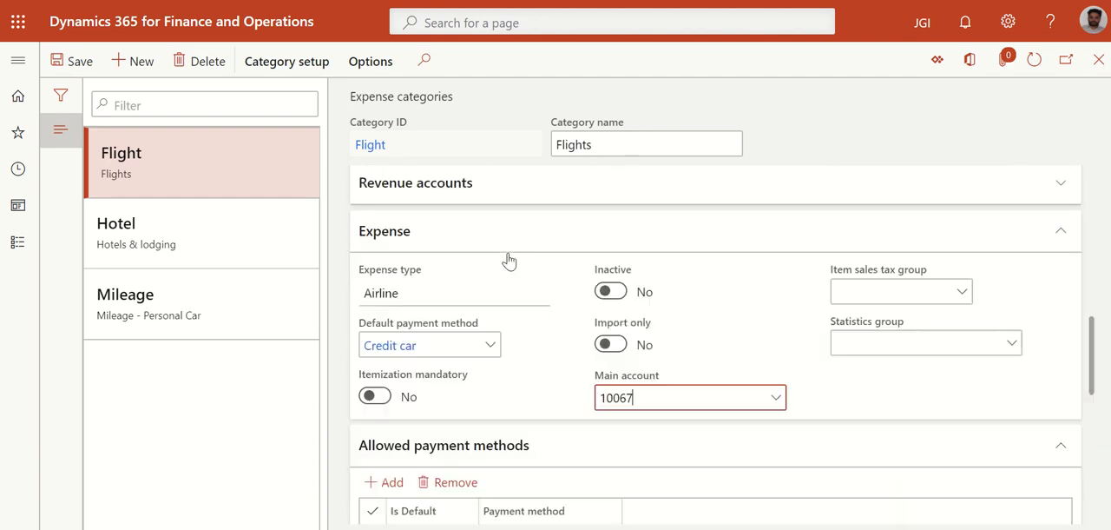
scroll(403, 394, "down", 5)
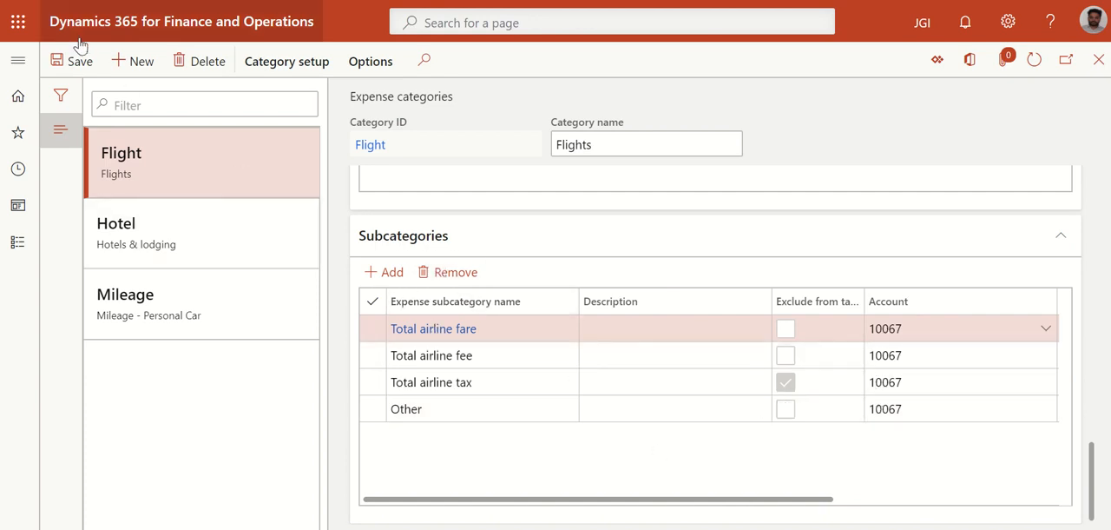
scroll(476, 313, "up", 5)
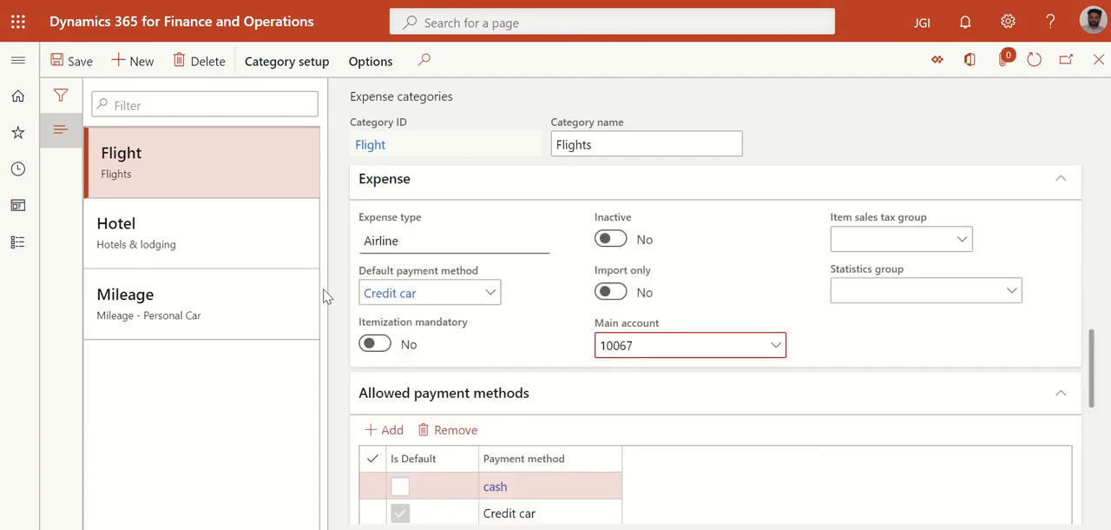
left_click(1099, 60)
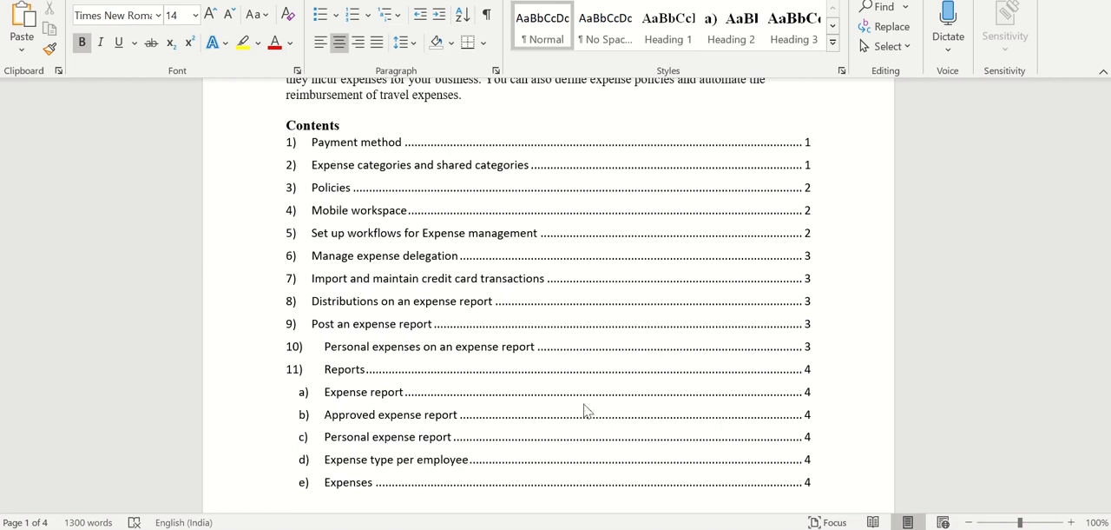
Switch from the Word document back to Dynamics 365 and open the expense report policies in the Expense management setup
left_click(541, 515)
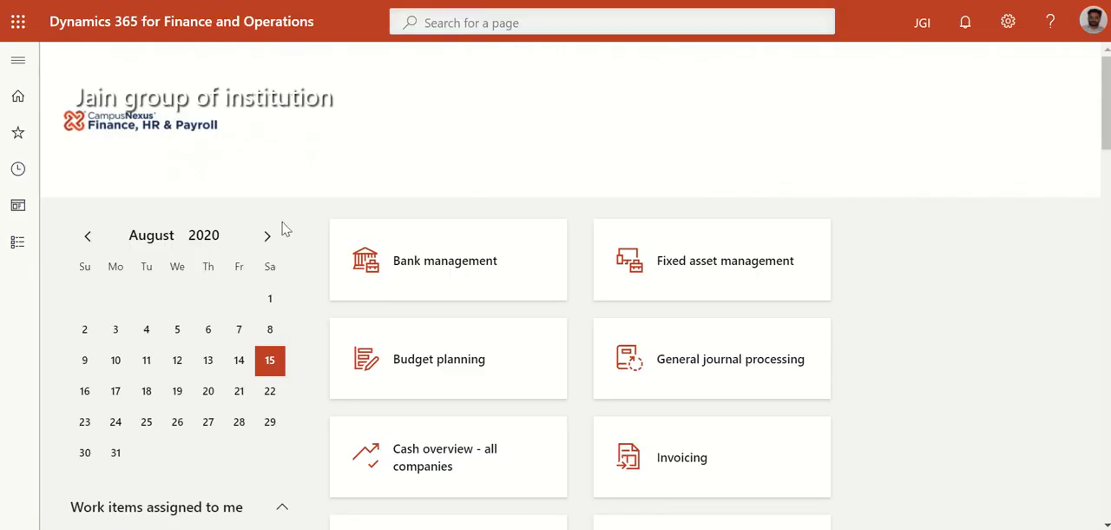
left_click(17, 59)
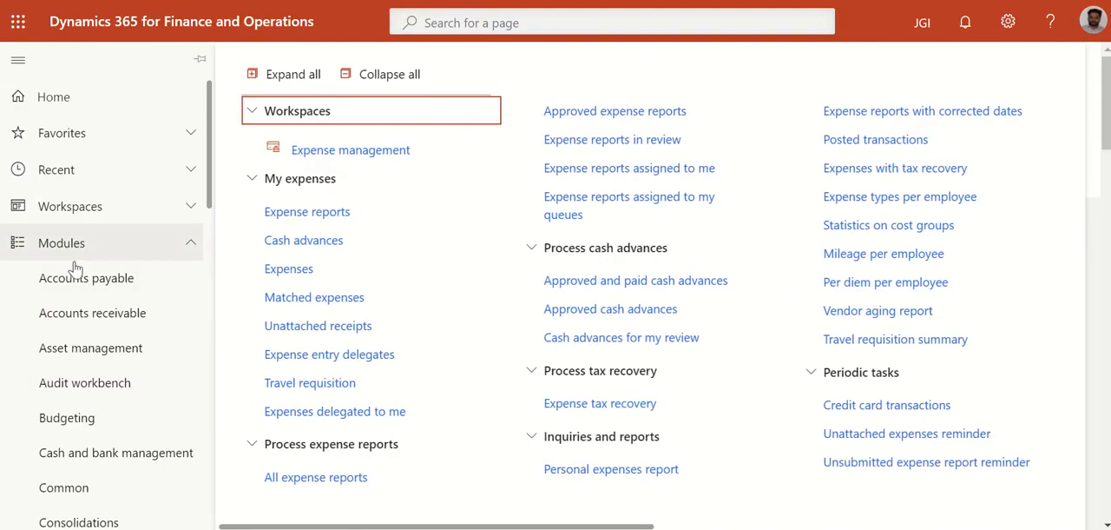
scroll(84, 285, "down", 2)
scroll(84, 285, "down", 3)
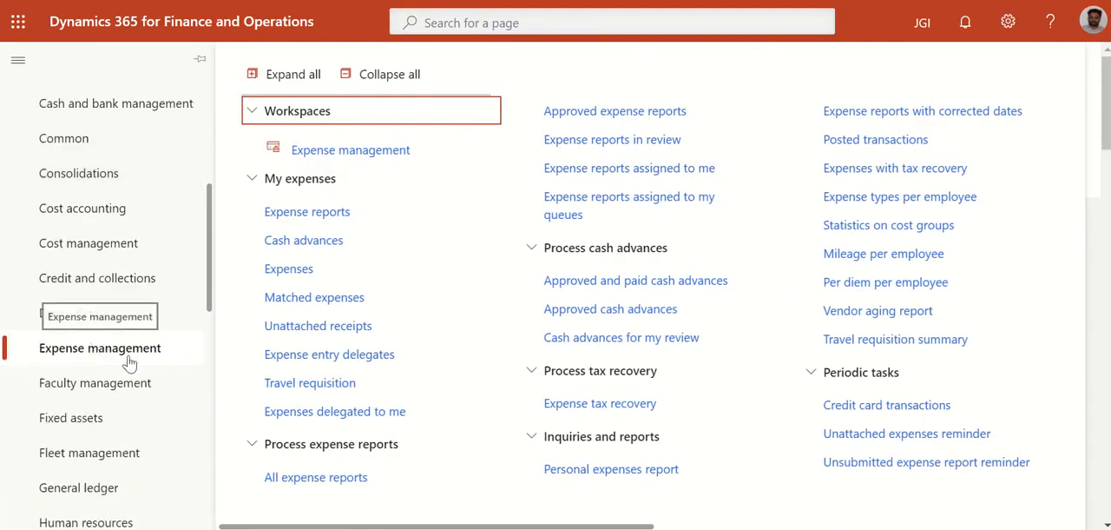
left_click_drag(373, 526, 803, 526)
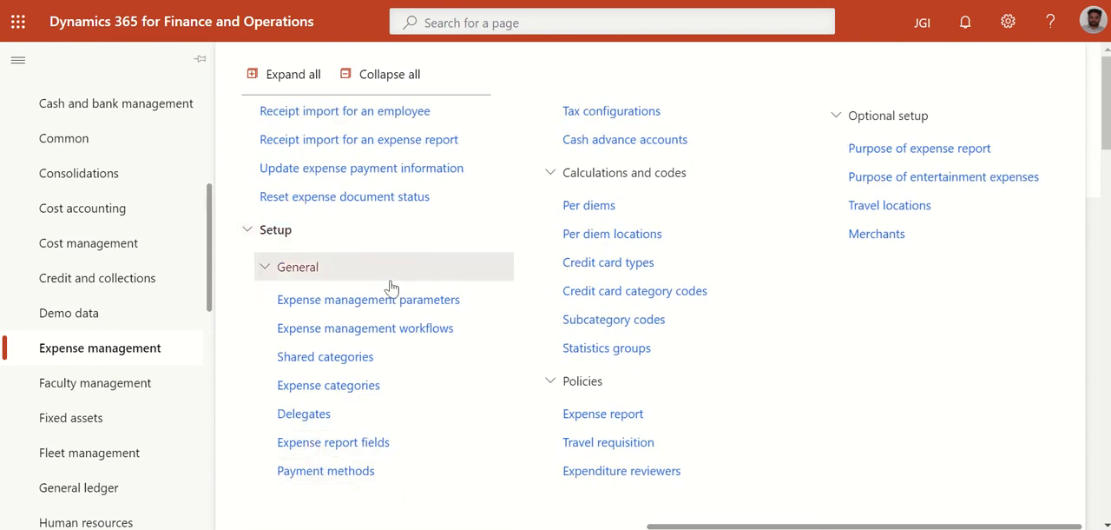
left_click(592, 415)
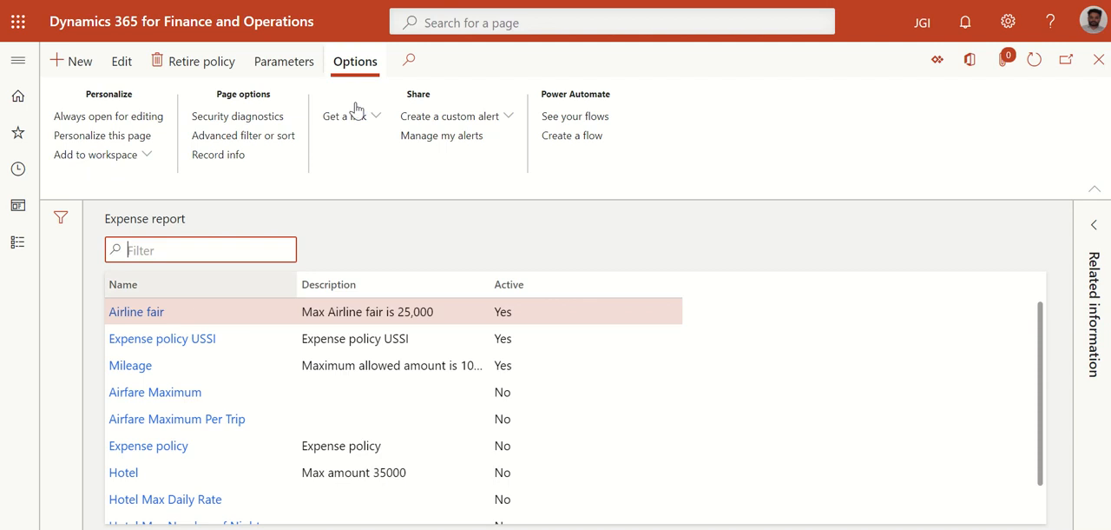
Look through the expense report policies, open the Airline fair policy and check its description
scroll(298, 351, "down", 1)
scroll(297, 352, "up", 1)
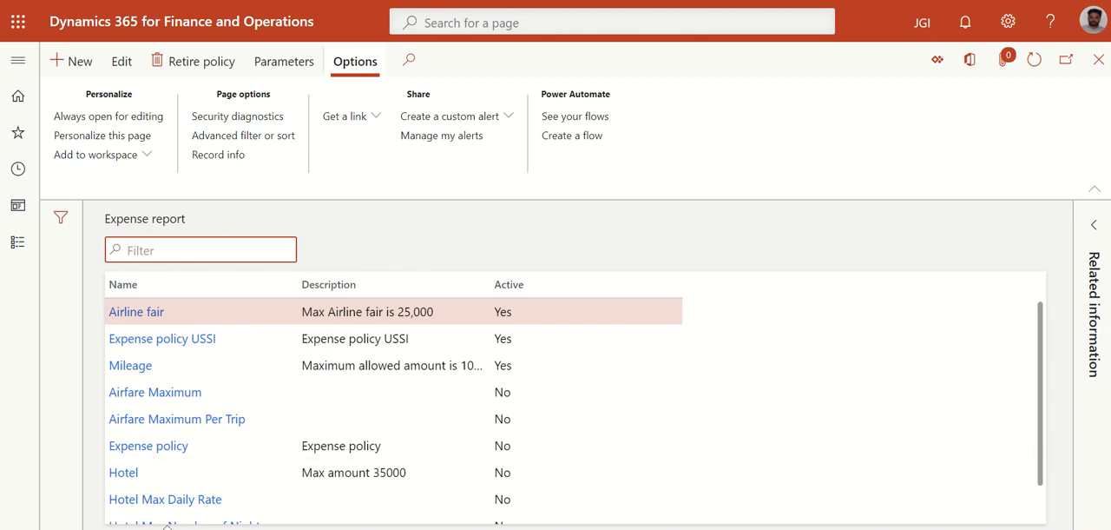
left_click(440, 7)
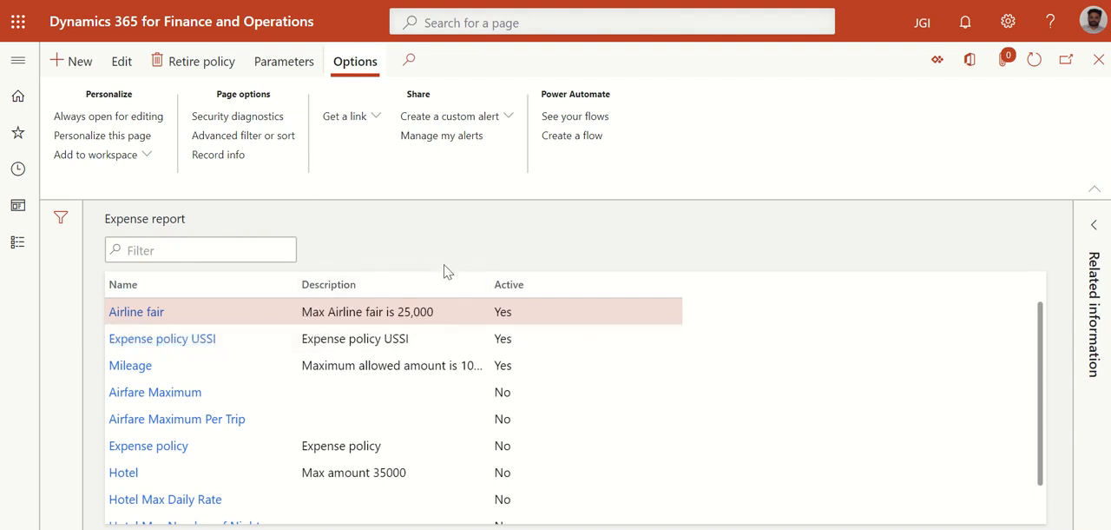
left_click(147, 318)
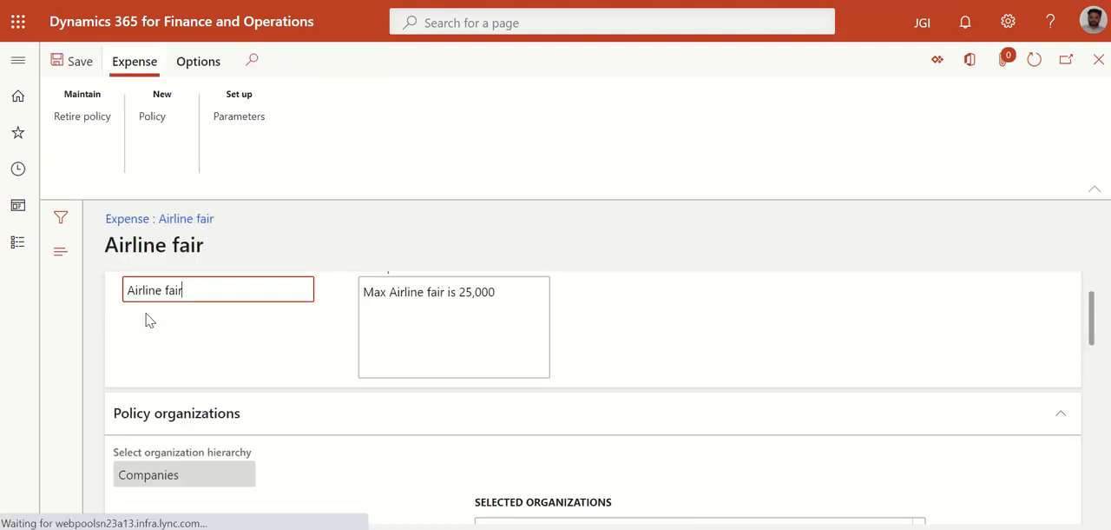
left_click(439, 342)
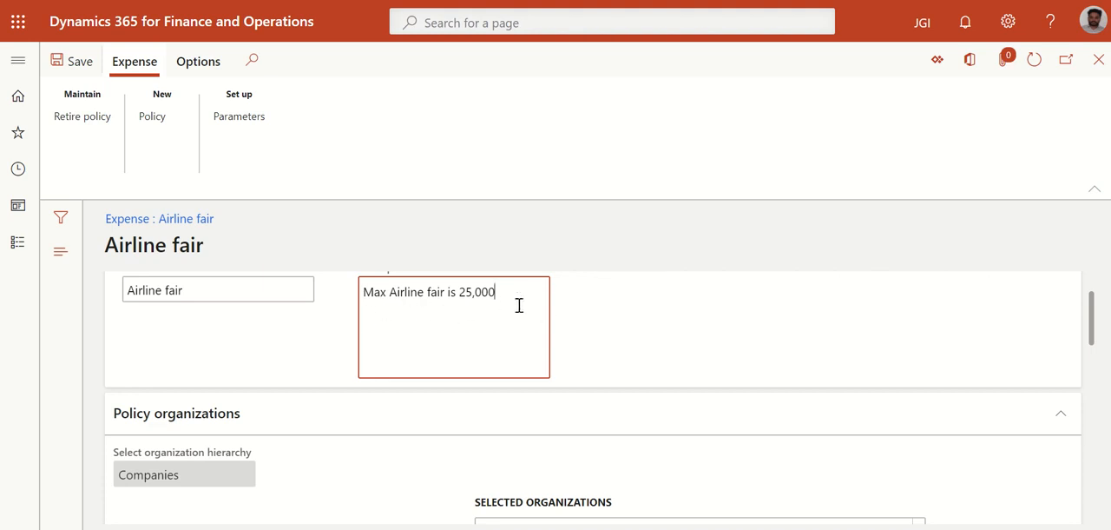
Add Jain group of institution to the Airline fair policy's selected organizations
scroll(374, 321, "down", 3)
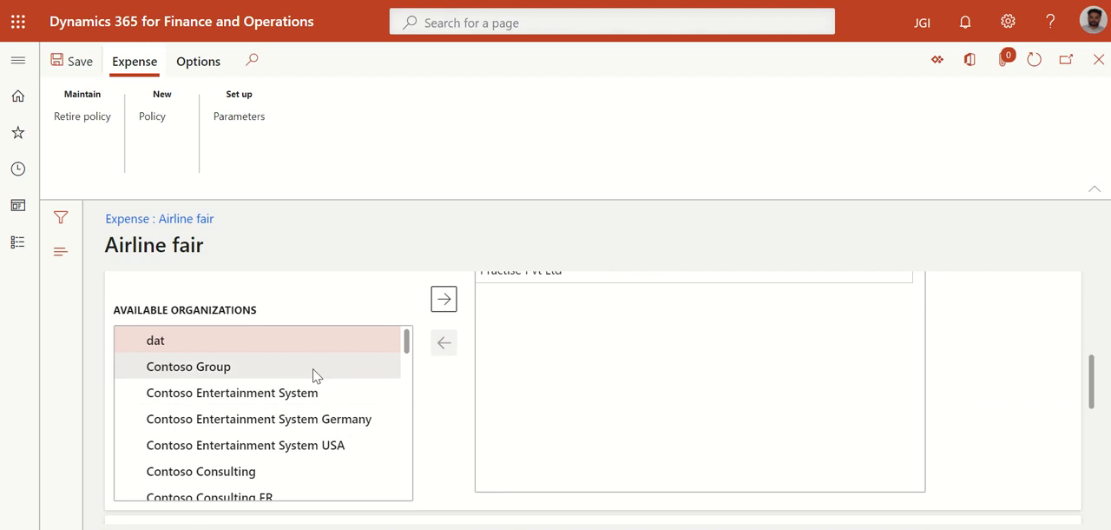
scroll(397, 286, "up", 2)
scroll(397, 275, "down", 1)
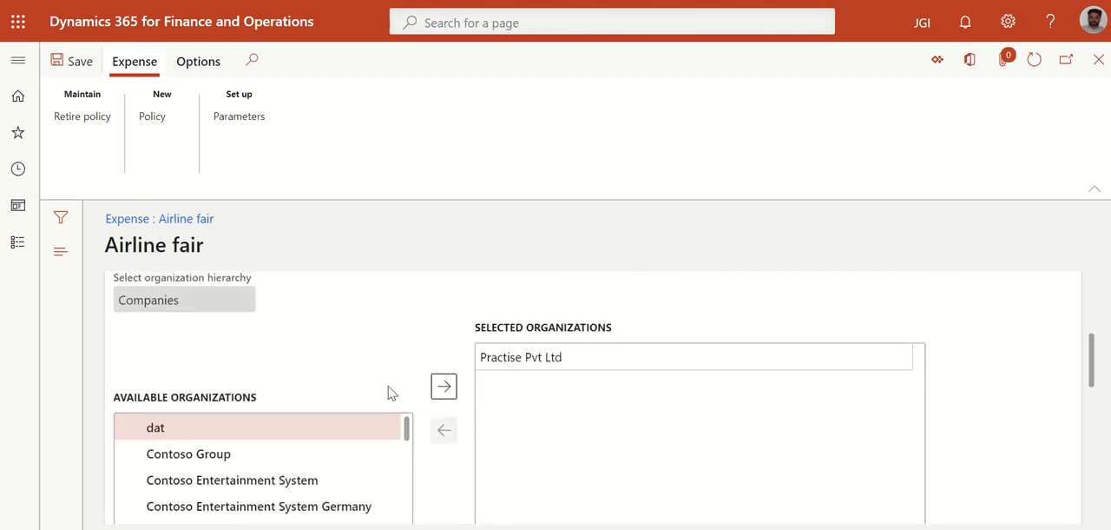
scroll(391, 382, "down", 1)
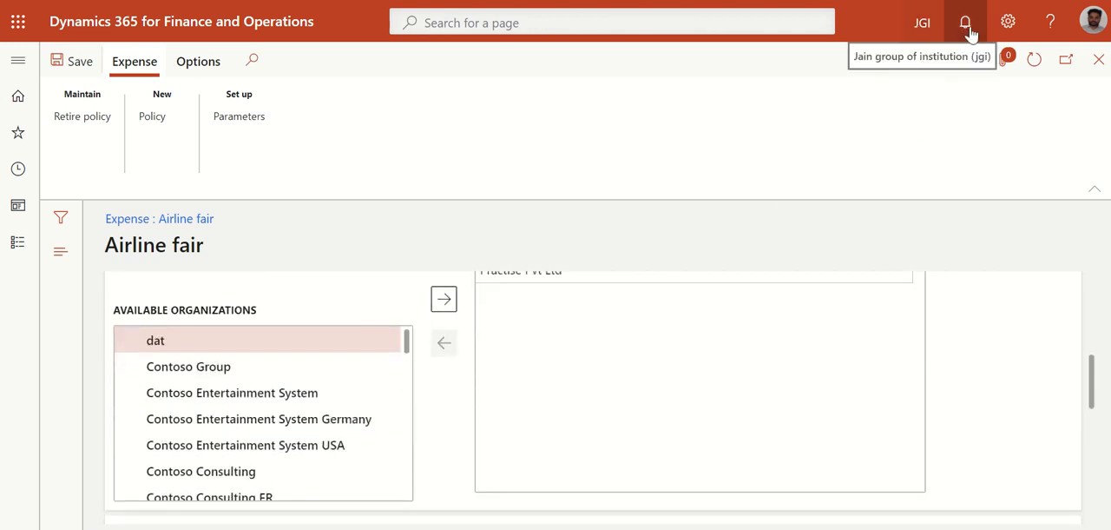
scroll(338, 382, "down", 3)
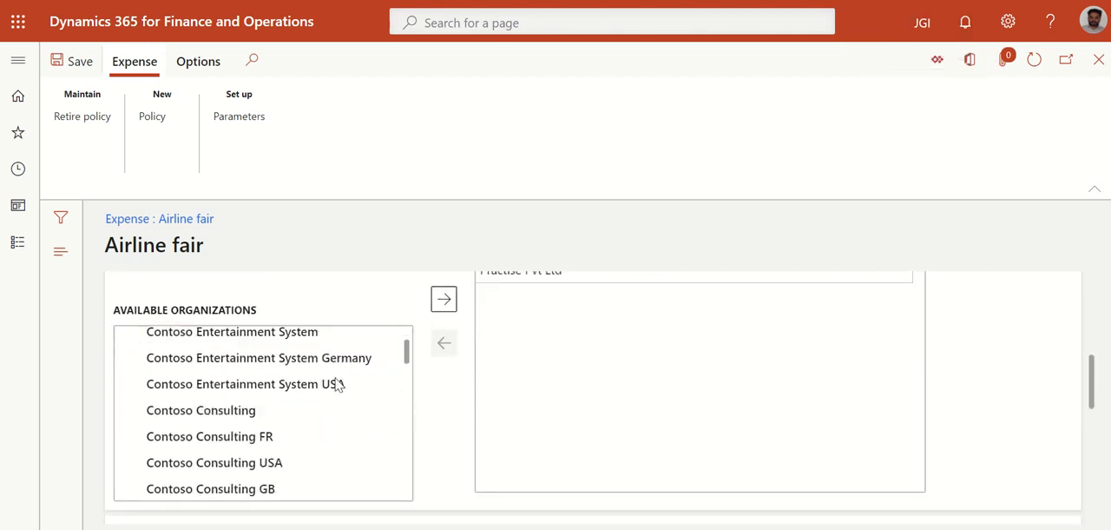
scroll(338, 385, "down", 5)
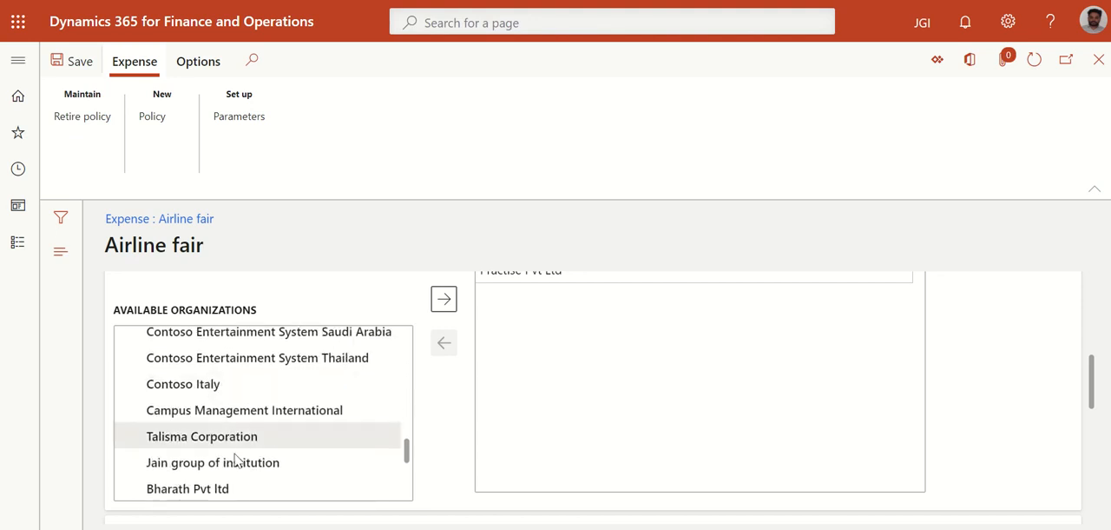
left_click(233, 460)
scroll(230, 466, "down", 1)
left_click(440, 304)
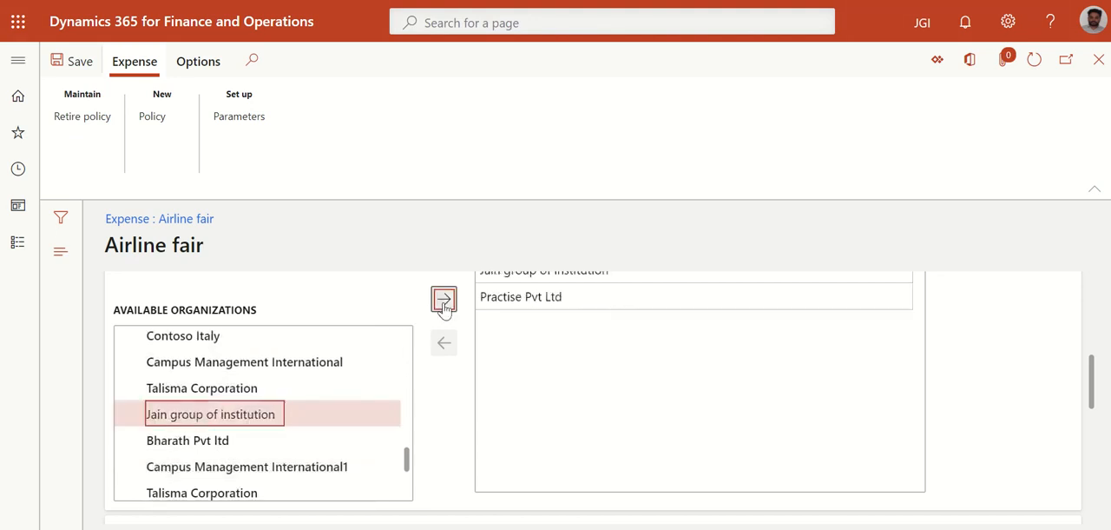
scroll(348, 333, "up", 1)
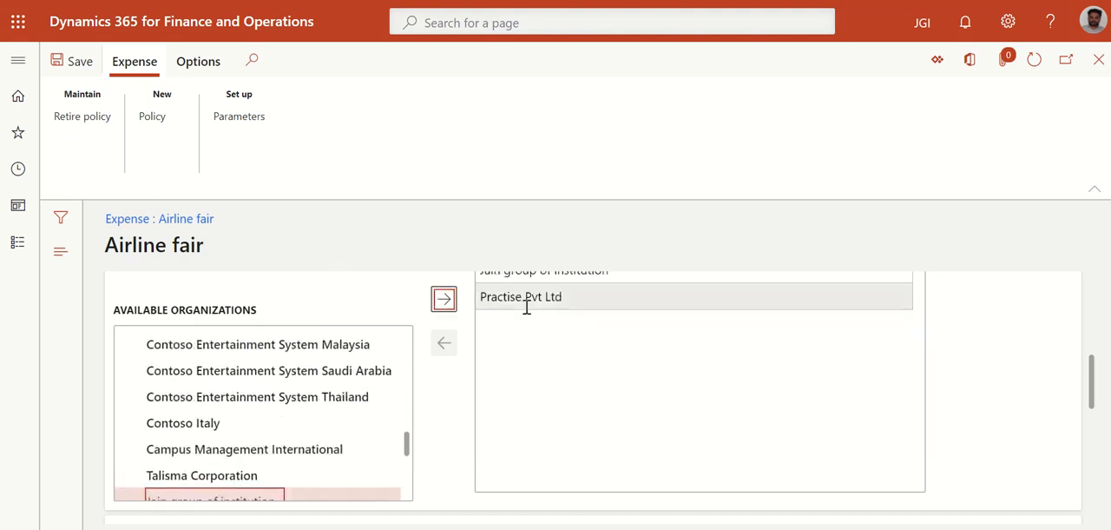
scroll(534, 339, "up", 2)
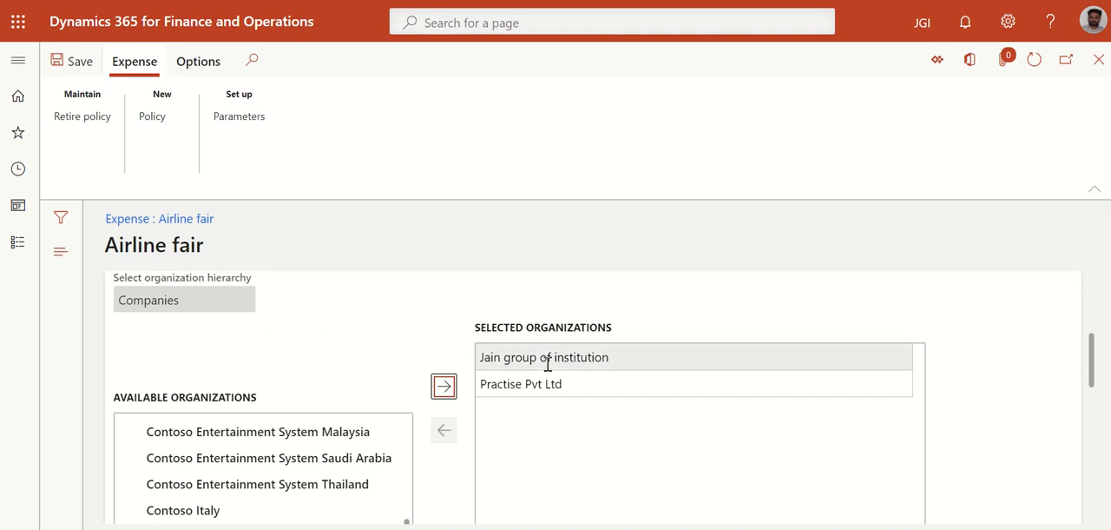
Open the Airline policy rule effective 8/4/2020 and review its details
scroll(399, 330, "down", 5)
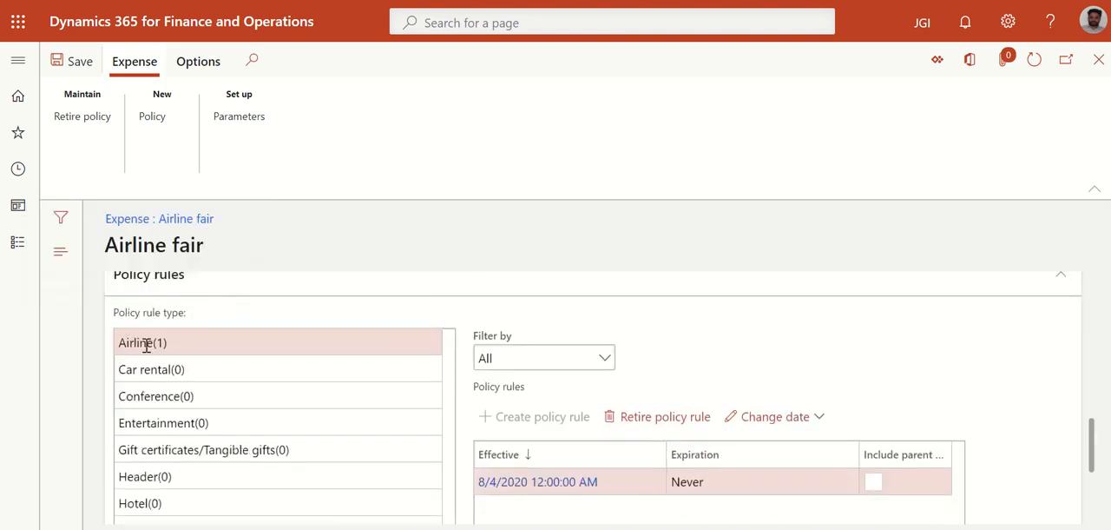
scroll(622, 382, "down", 2)
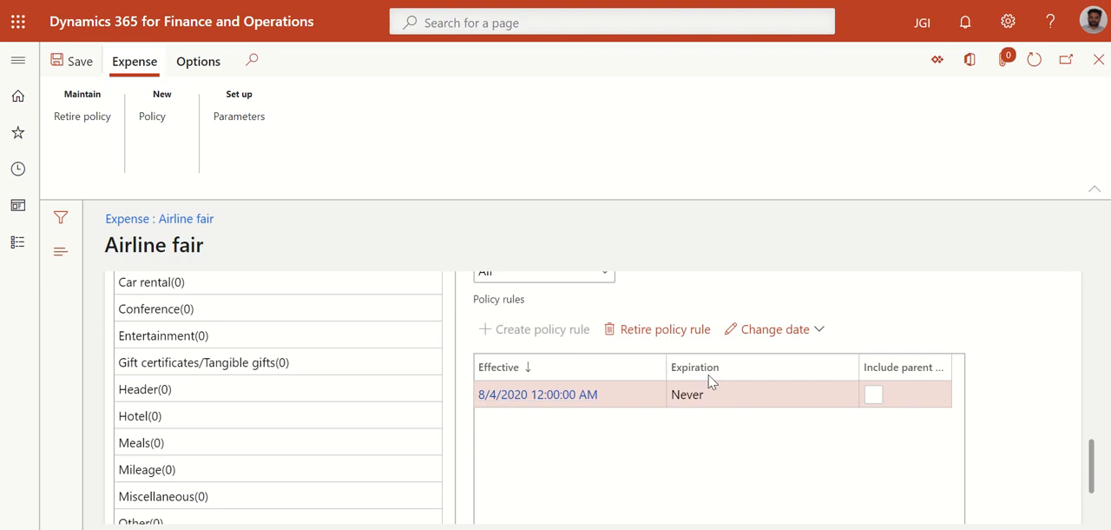
left_click(561, 396)
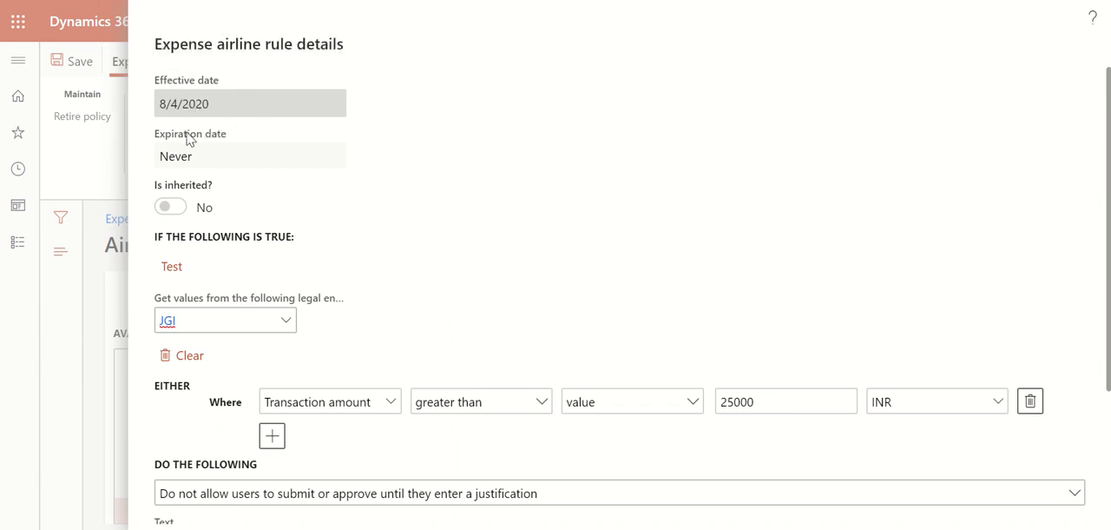
scroll(243, 262, "down", 1)
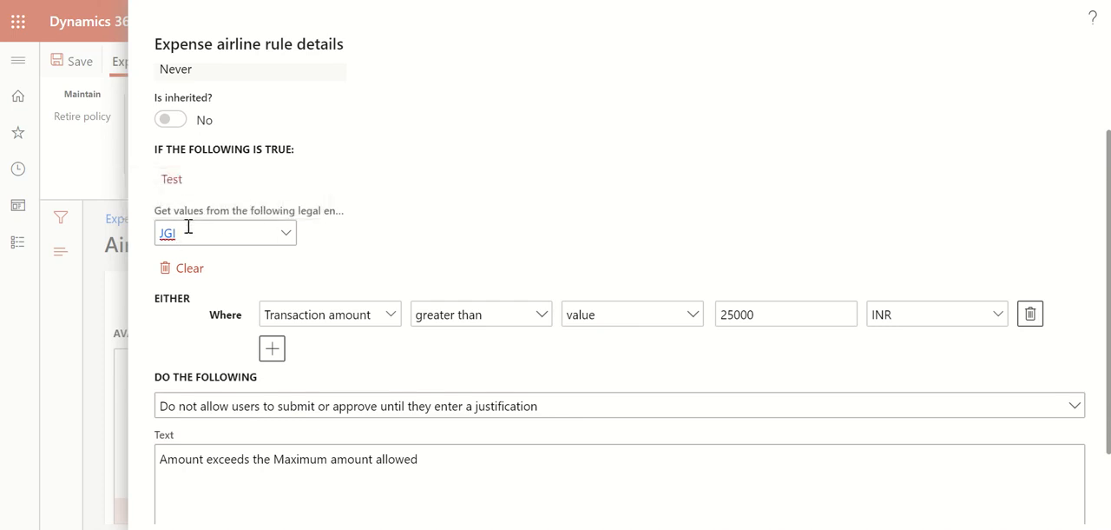
Set the airline rule's condition to Transaction amount greater than value 25000 with currency INR
left_click(390, 314)
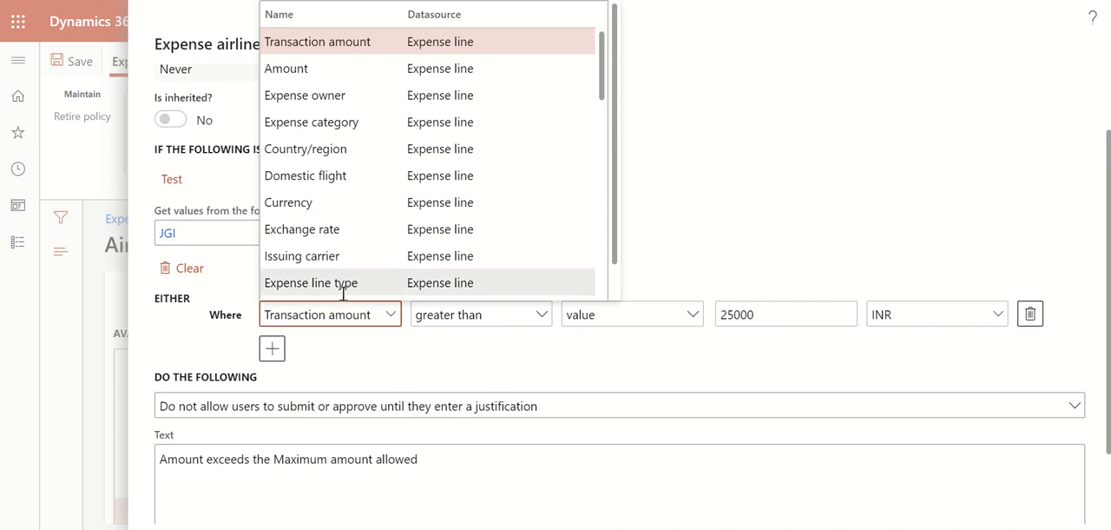
scroll(343, 286, "down", 3)
scroll(343, 286, "down", 10)
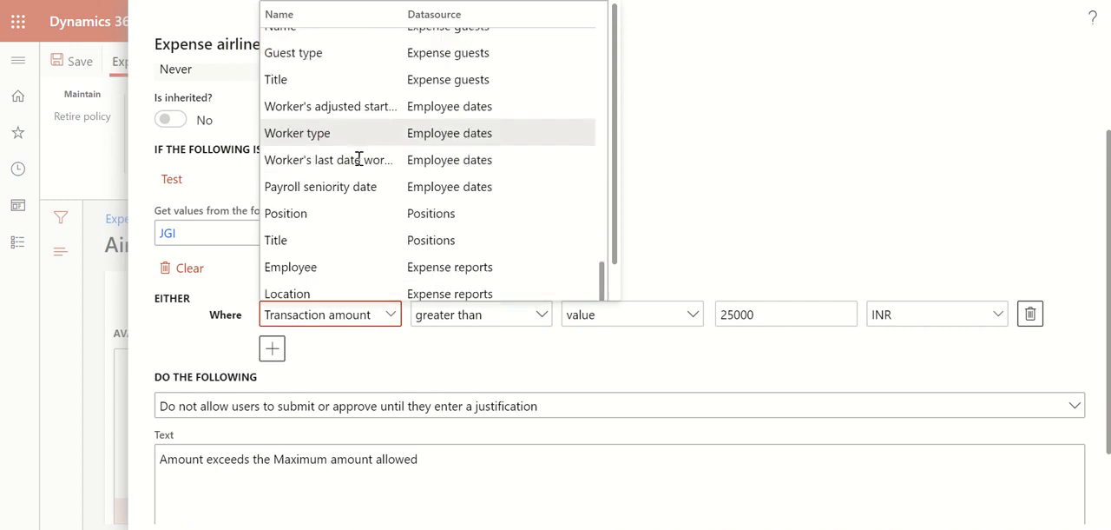
scroll(362, 224, "up", 15)
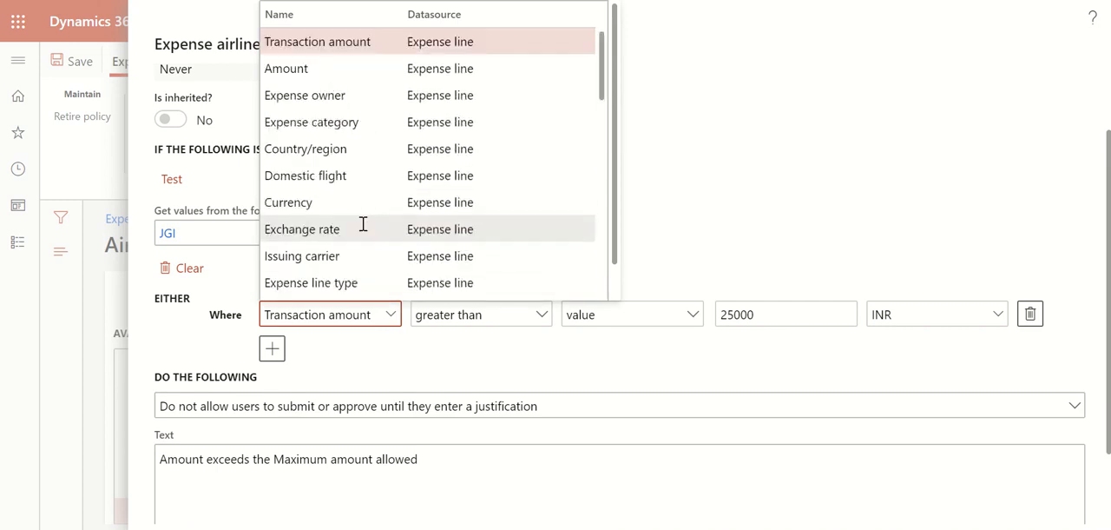
left_click(319, 42)
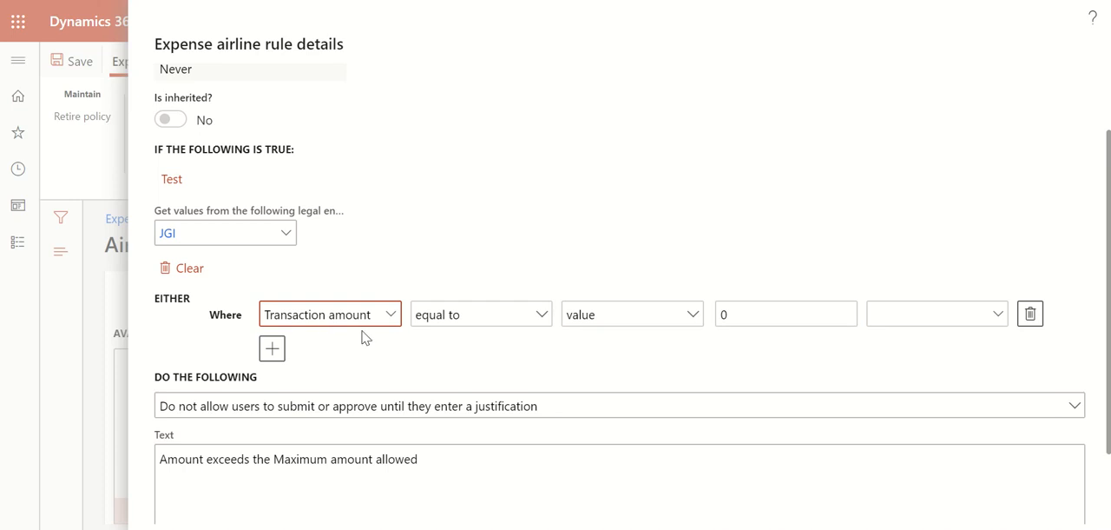
left_click(539, 314)
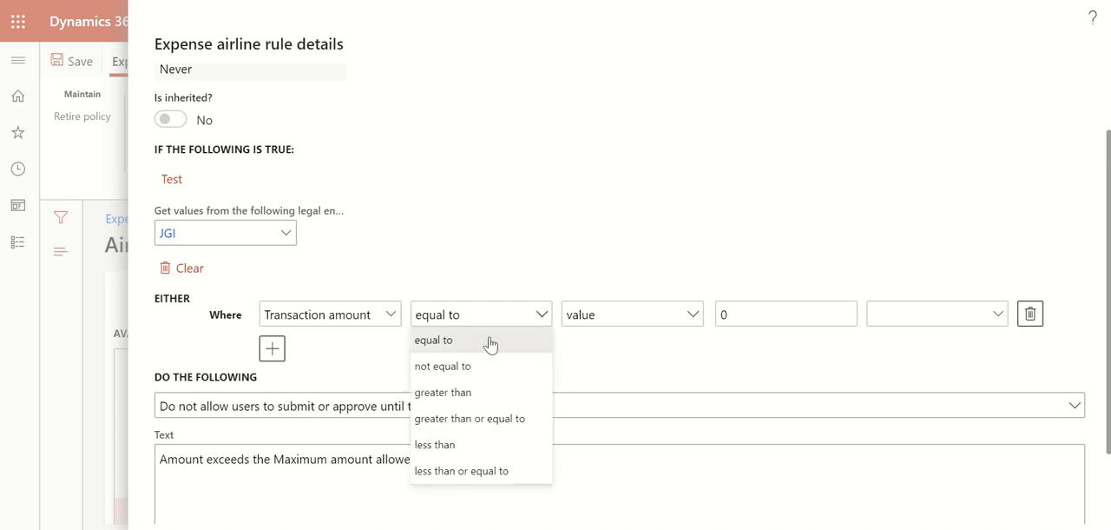
left_click(449, 394)
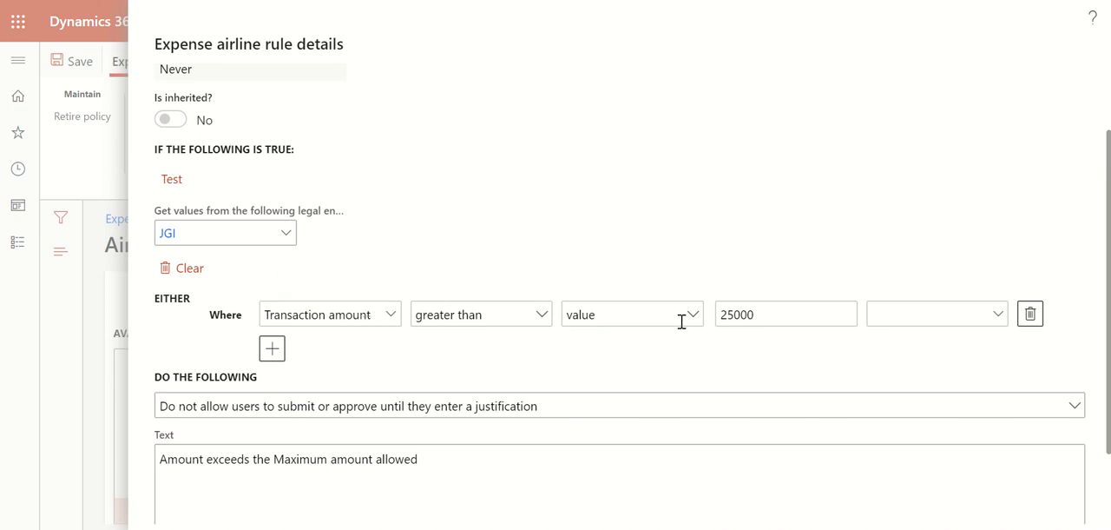
left_click(1001, 316)
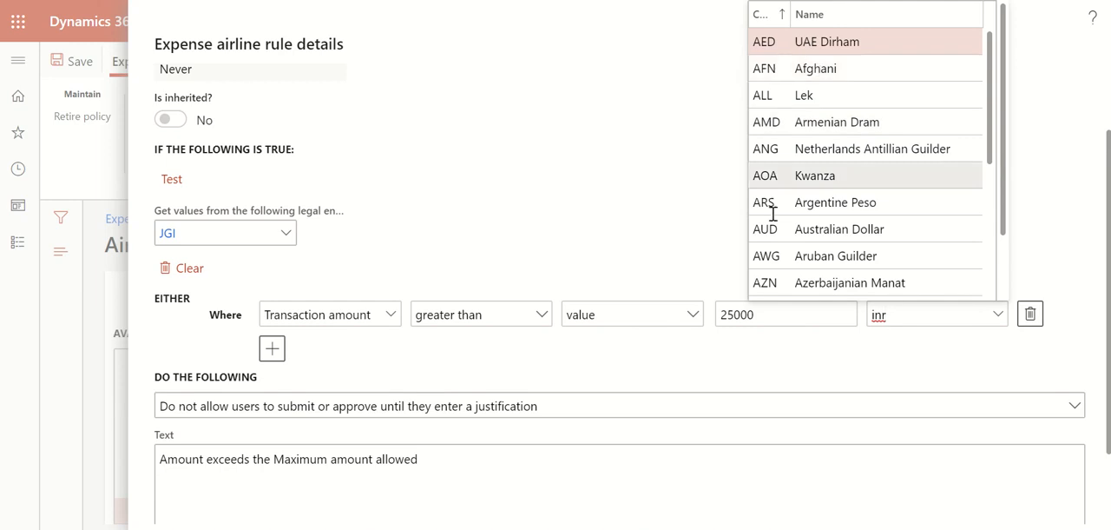
left_click(661, 221)
Set the rule's action to "Do not allow users to submit or approve until they enter a justification", check its message text and confirm the rule
scroll(377, 315, "down", 1)
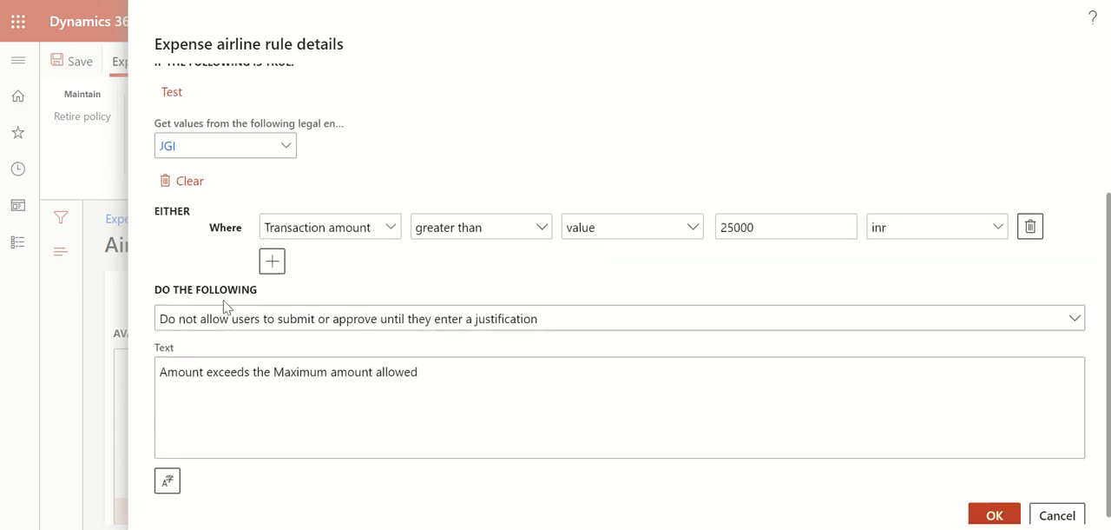
left_click(1077, 320)
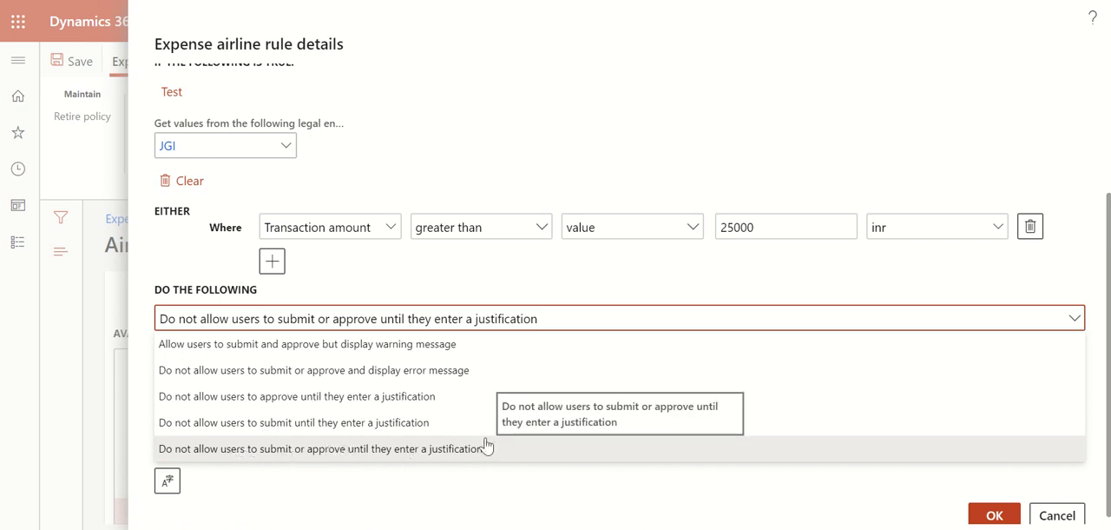
left_click(305, 458)
left_click(221, 421)
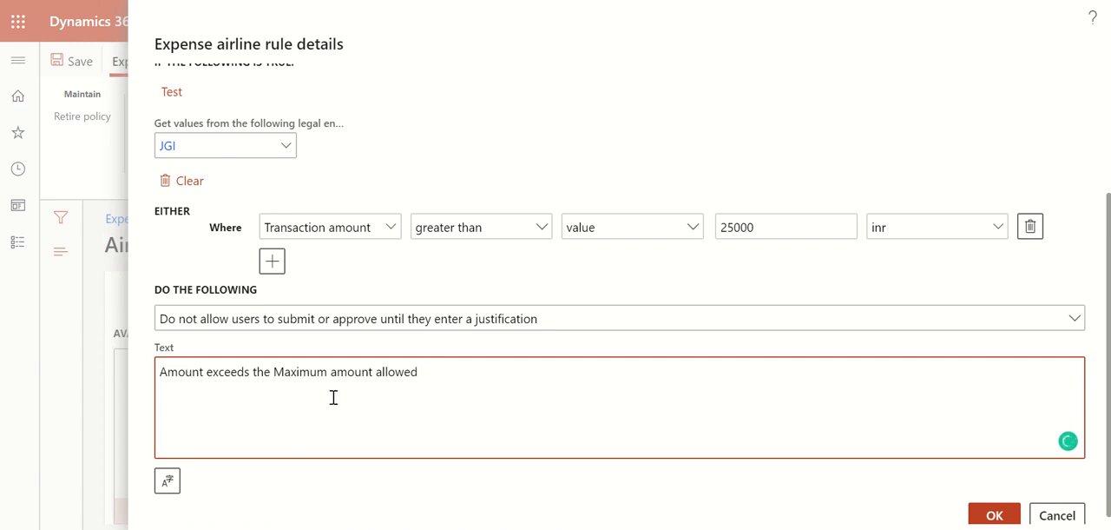
left_click(995, 516)
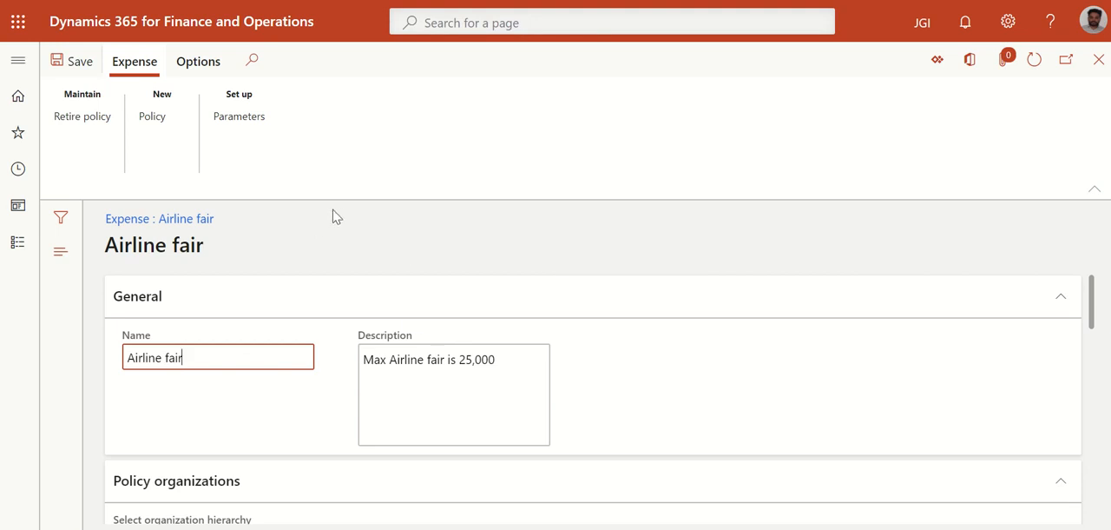
Open the expense reports list, dismiss the employment warning and switch to company PP1
left_click(15, 62)
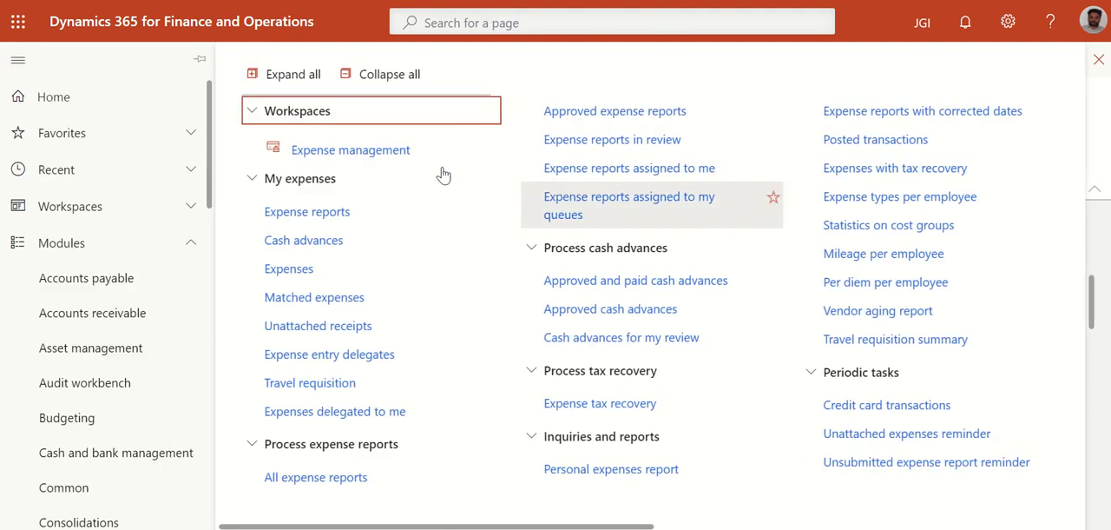
left_click(274, 224)
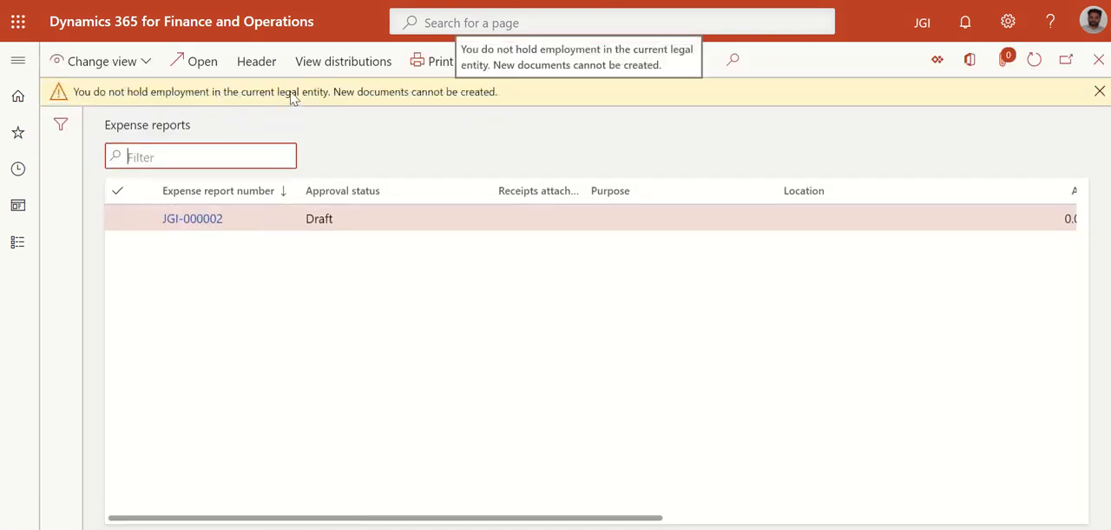
left_click(1100, 91)
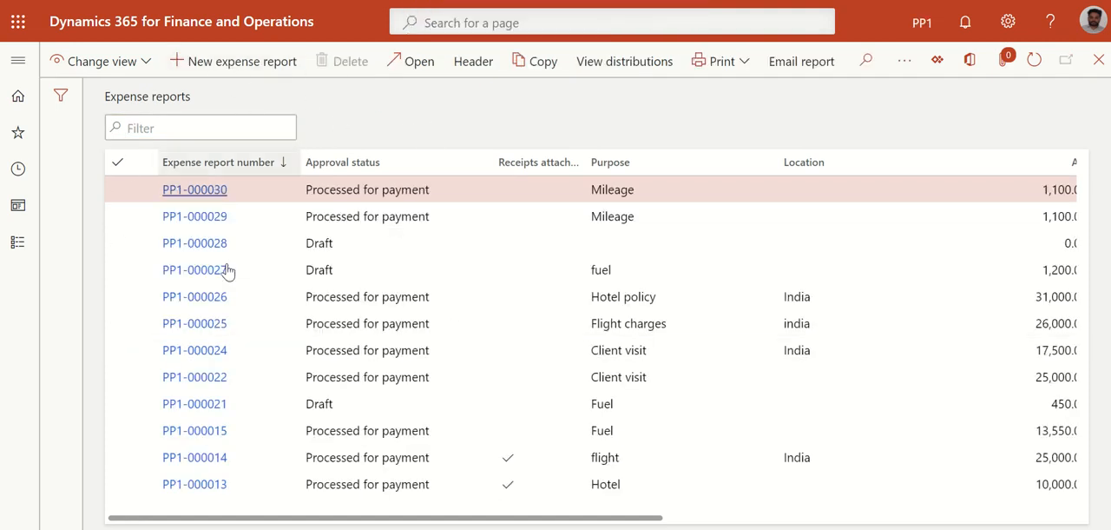
Create a new expense report with the purpose "test"
scroll(299, 259, "right", 3)
scroll(299, 259, "left", 3)
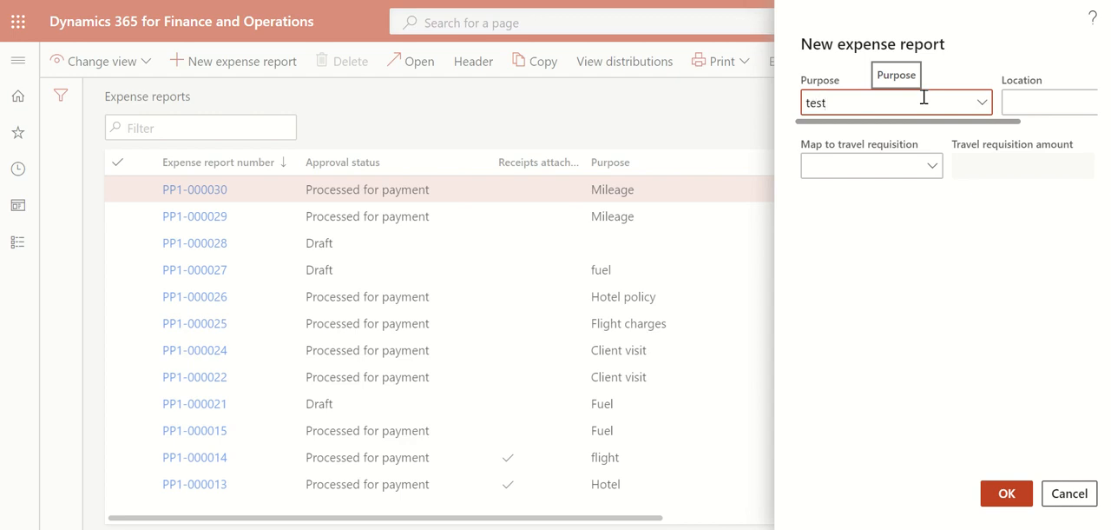
left_click(1004, 494)
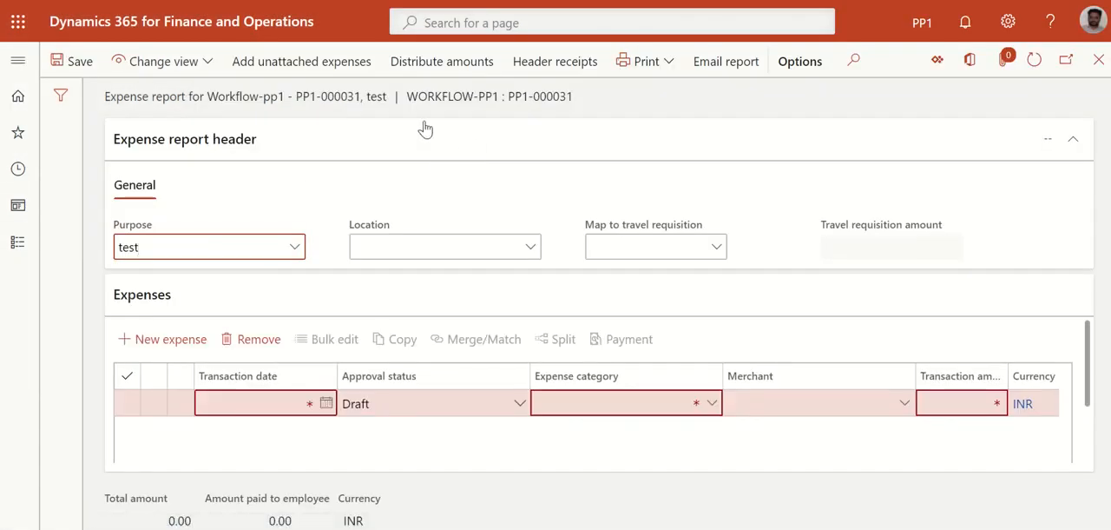
Fill in the new expense line with transaction date 8/14/2020, category Flights and a transaction amount of 26,000
left_click(326, 405)
left_click(381, 235)
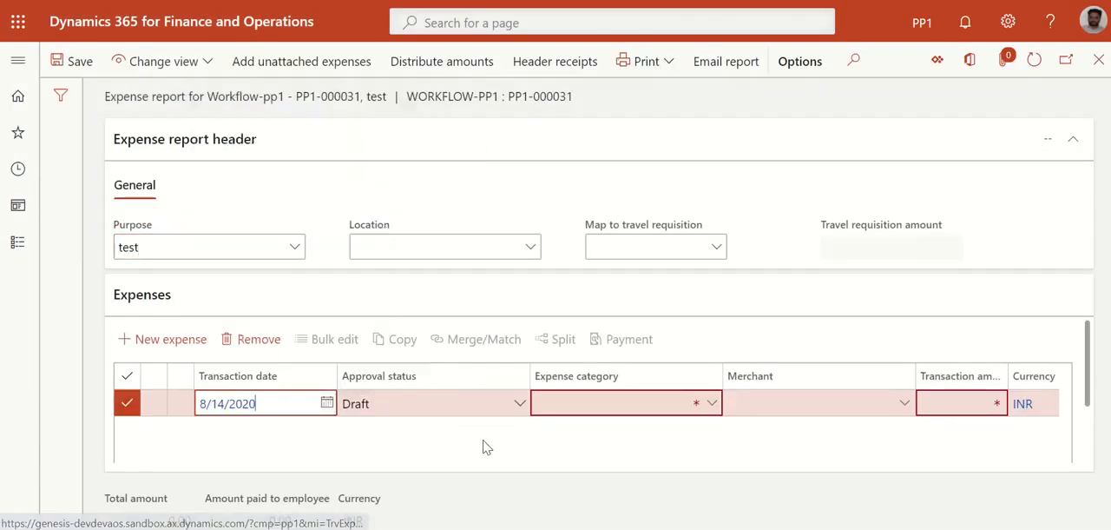
left_click(714, 404)
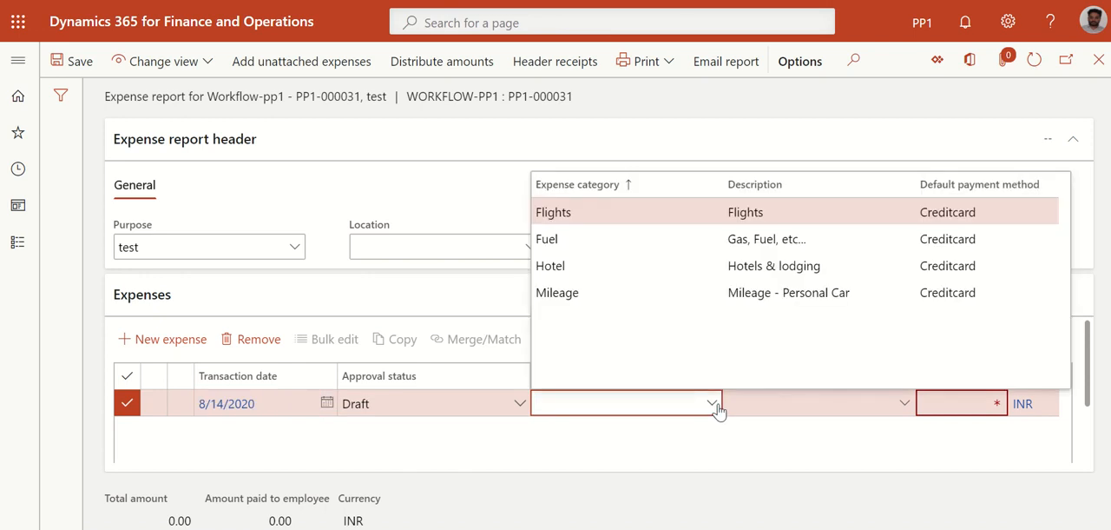
left_click(598, 221)
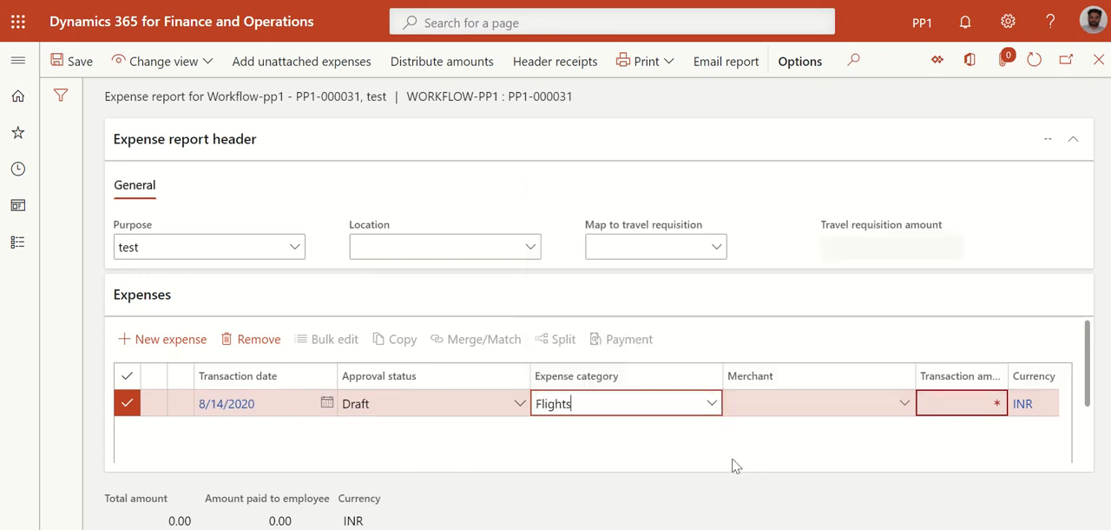
left_click(781, 410)
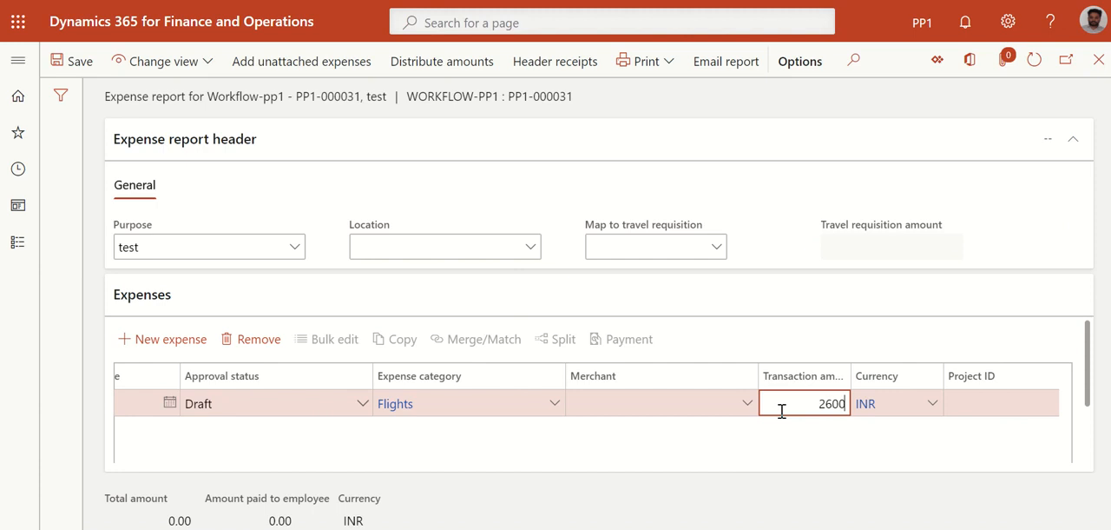
left_click(727, 445)
scroll(727, 445, "right", 8)
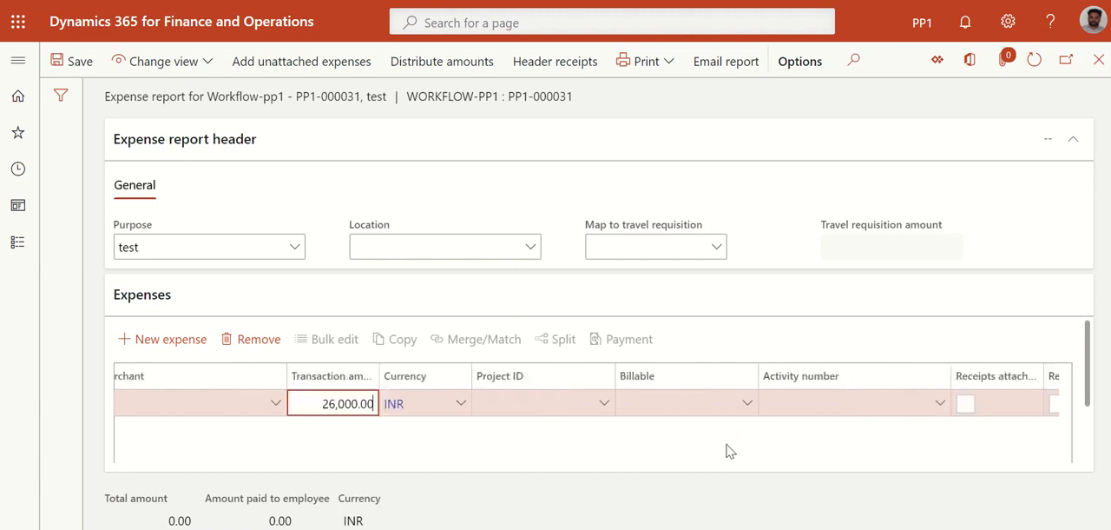
scroll(727, 444, "left", 10)
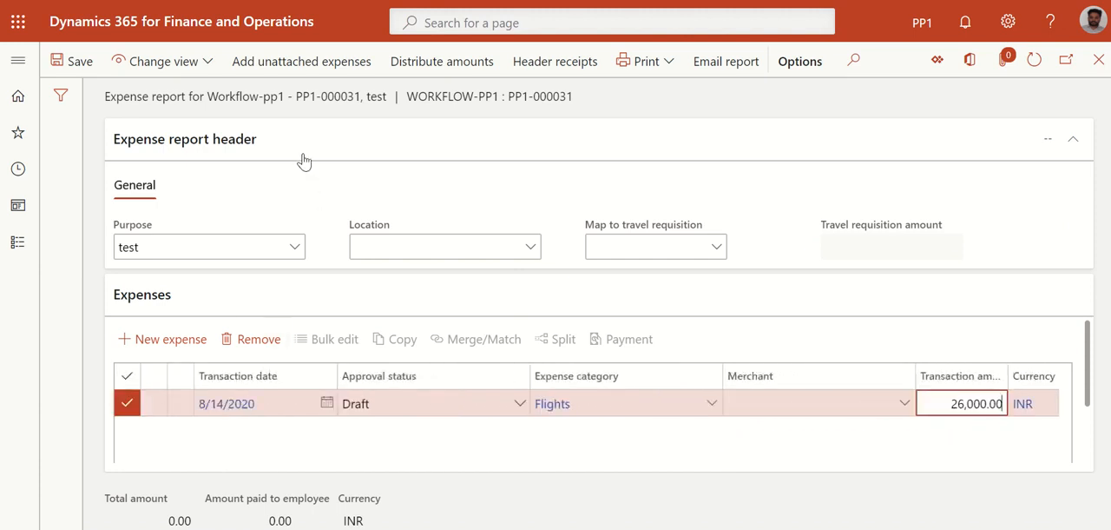
Apply the Grid view to the test expense report
left_click(193, 62)
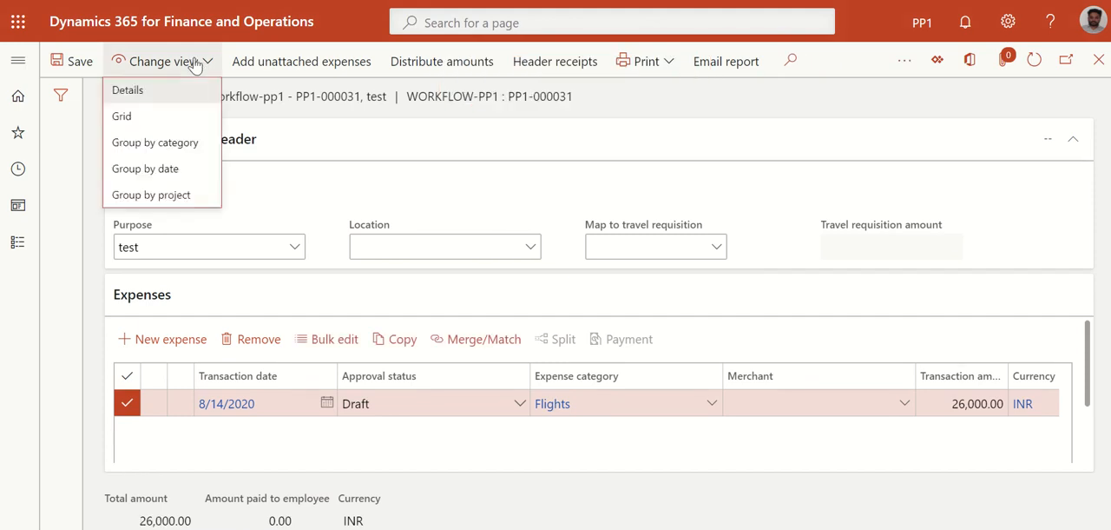
left_click(139, 119)
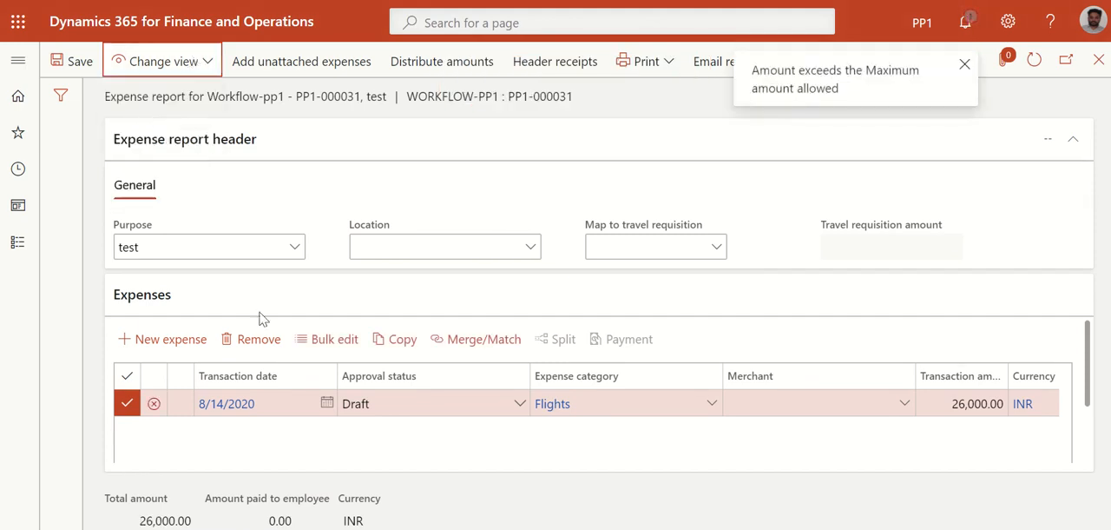
left_click(208, 70)
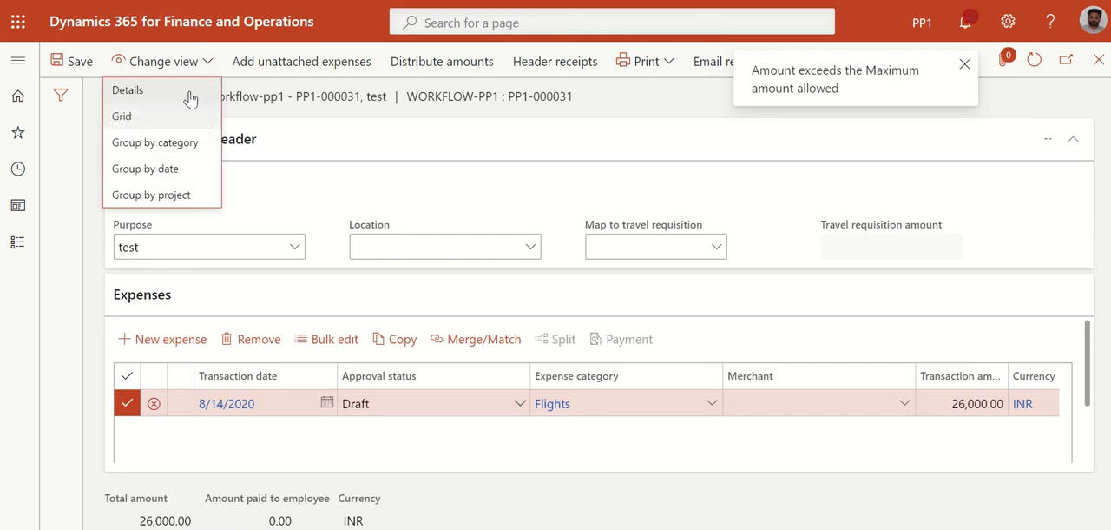
left_click(405, 466)
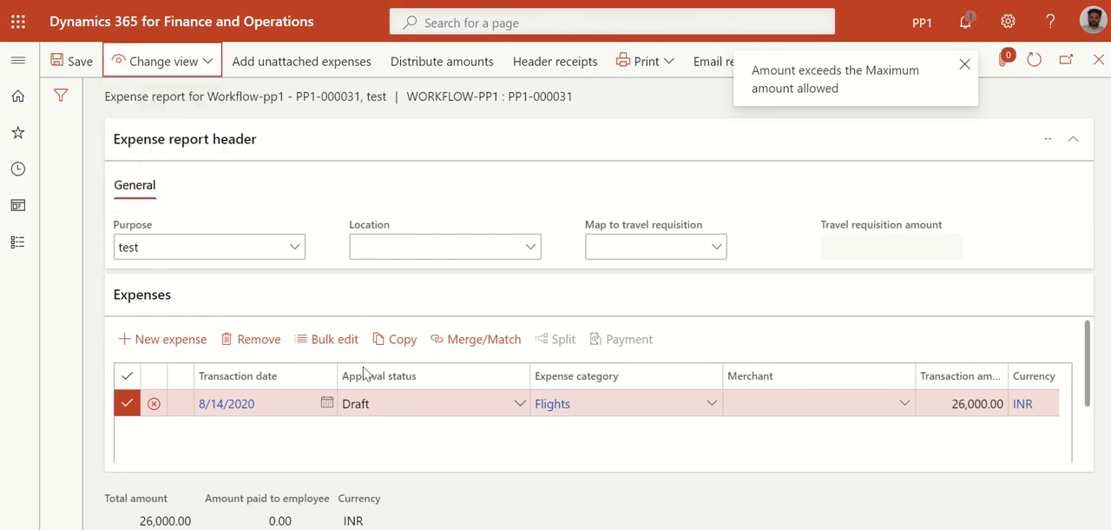
Review the policy message in the Action center and clear all notifications
left_click(965, 28)
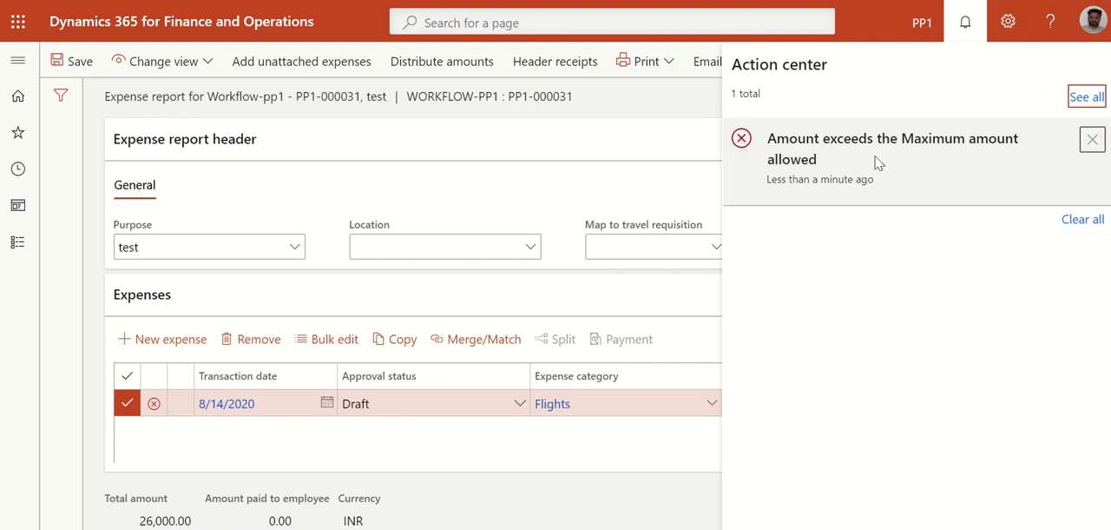
left_click(1077, 223)
left_click(686, 456)
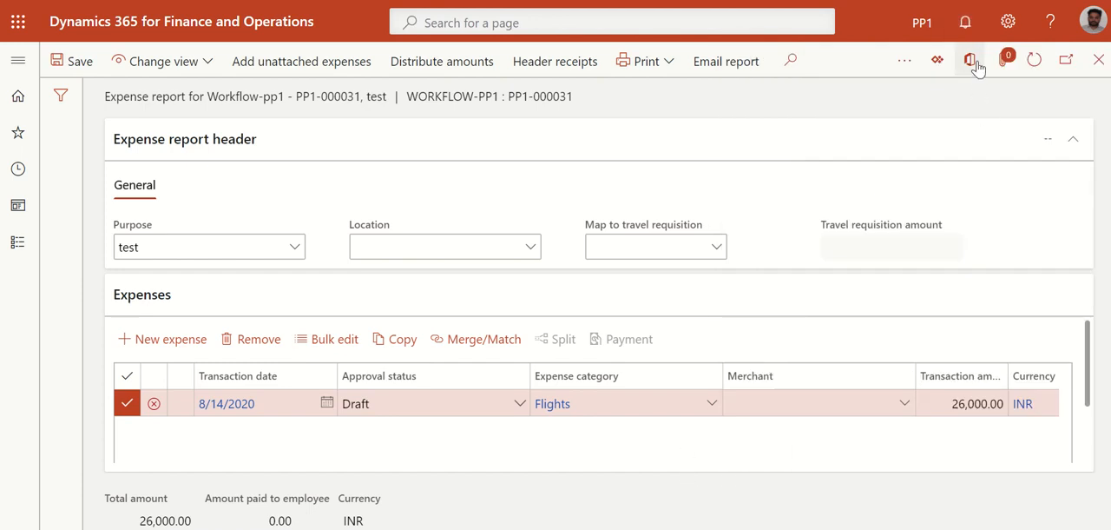
Switch the expense report to the Details view
scroll(240, 458, "right", 5)
scroll(241, 457, "left", 5)
left_click(178, 62)
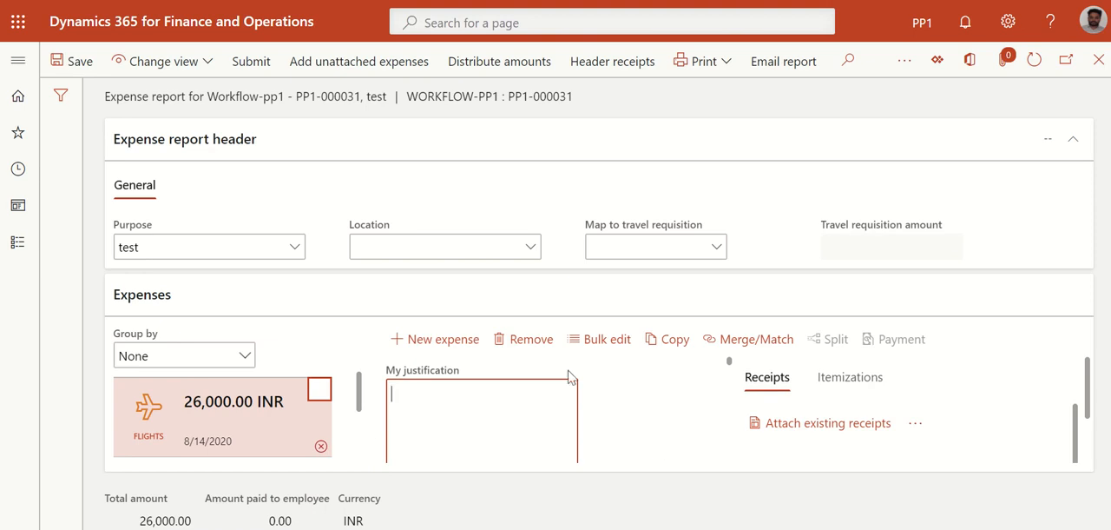
Enter "Due to covid prices are increased" as the justification for the flight expense
left_click(541, 424)
scroll(513, 402, "down", 2)
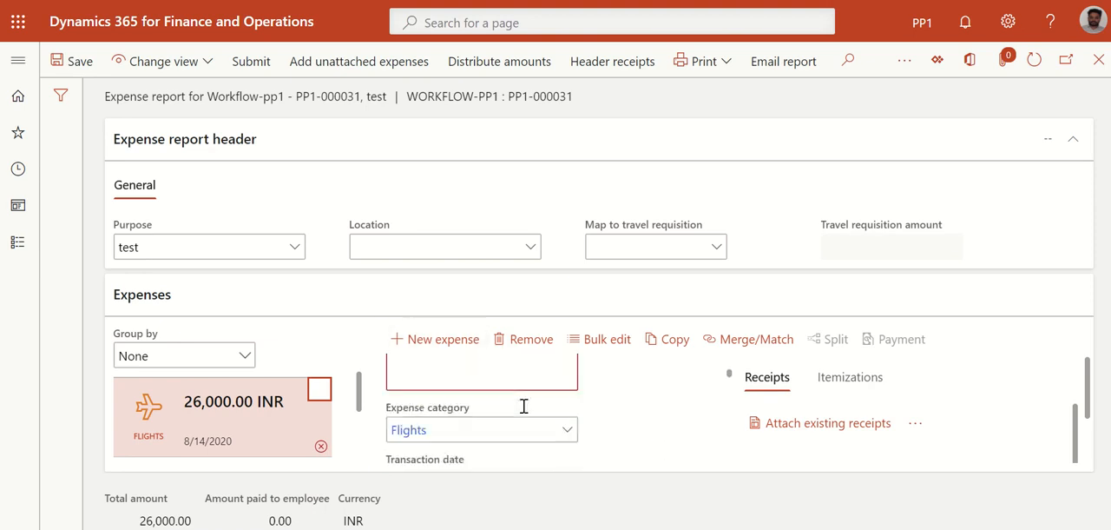
scroll(612, 456, "up", 2)
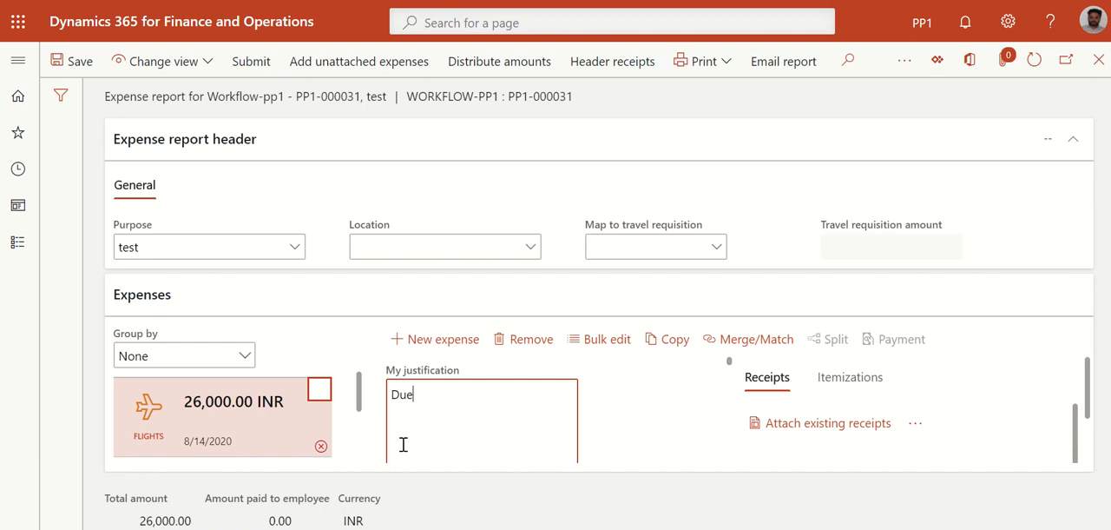
type("covid ")
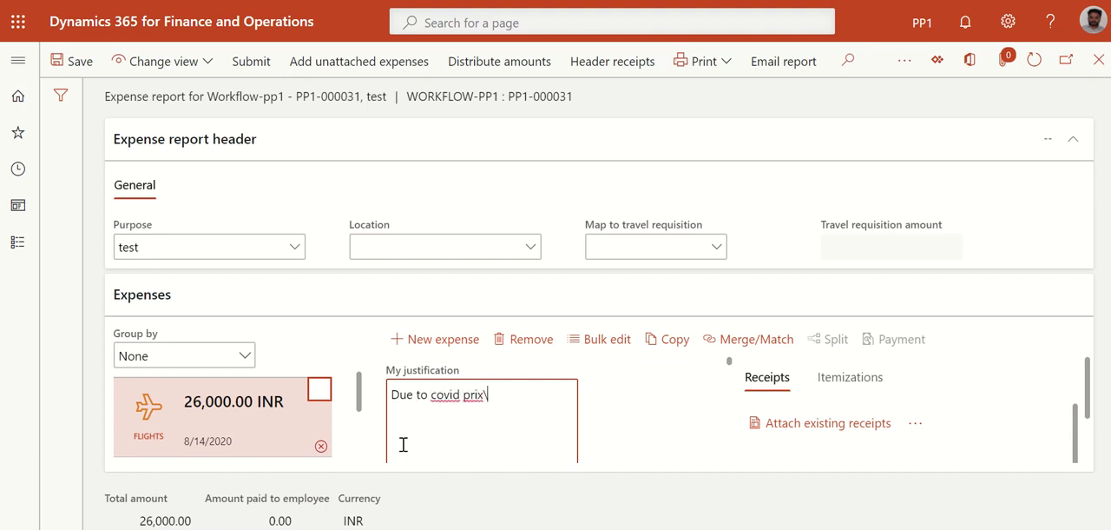
type("pricesb")
key("BackSpace")
key("BackSpace")
key("BackSpace")
type("are increased")
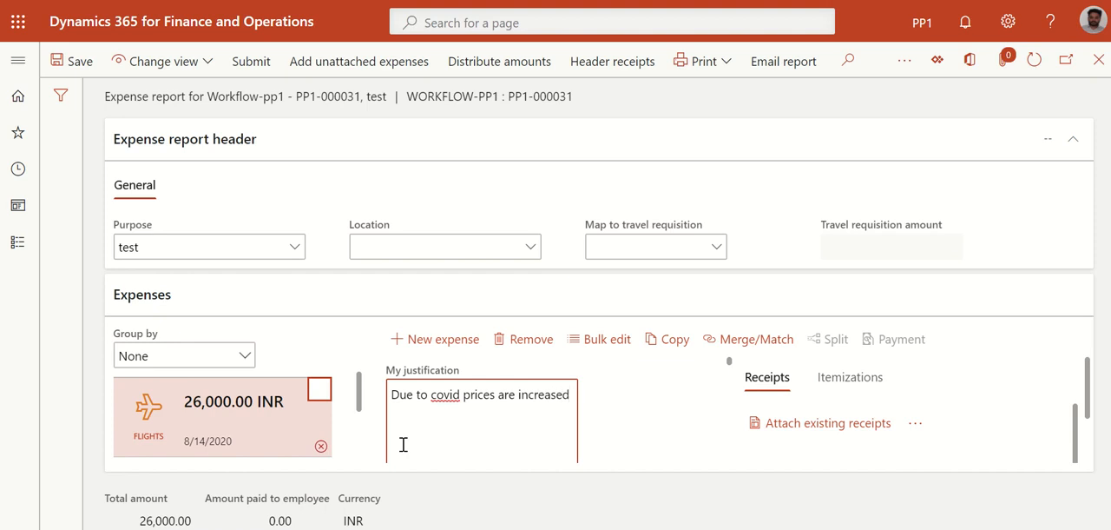
Save the expense report with its justification and check the flight expense details
left_click(665, 408)
scroll(664, 409, "down", 1)
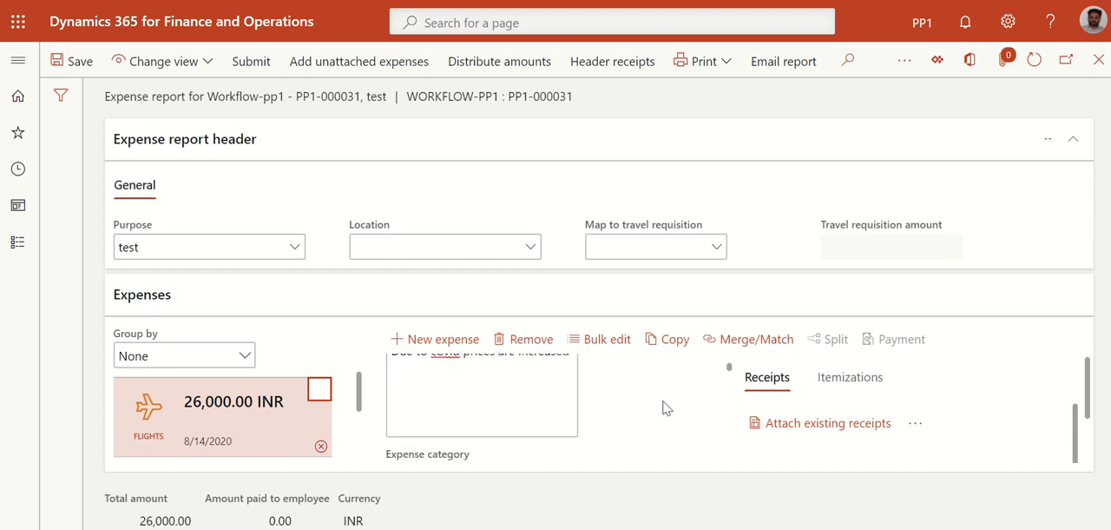
scroll(664, 408, "up", 2)
scroll(665, 407, "down", 1)
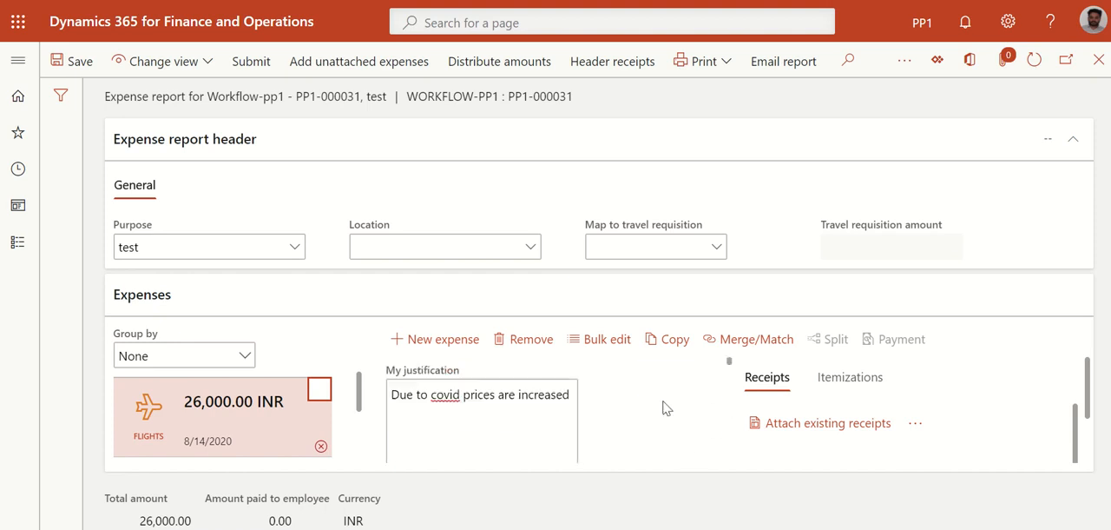
left_click(80, 60)
left_click(566, 451)
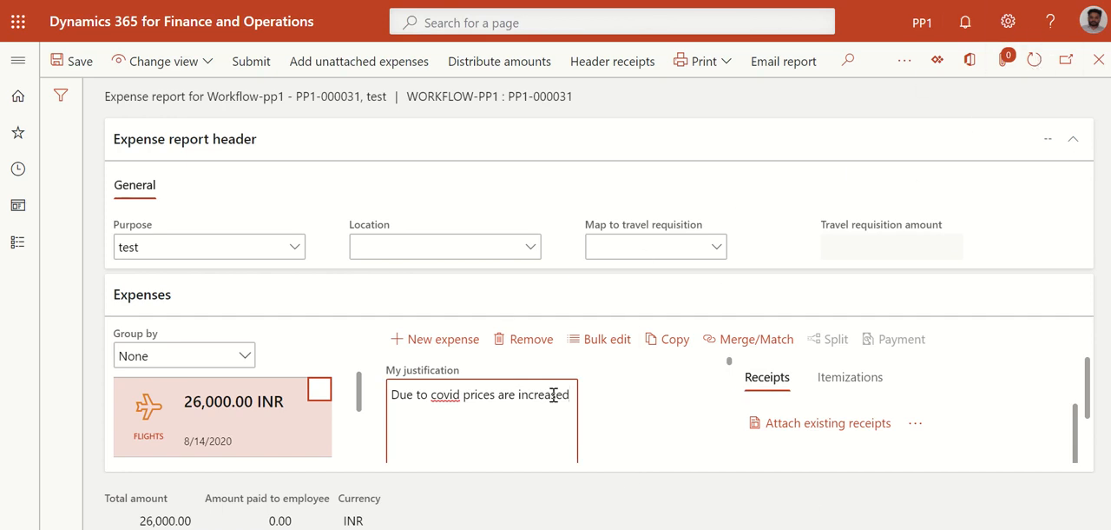
scroll(640, 402, "down", 3)
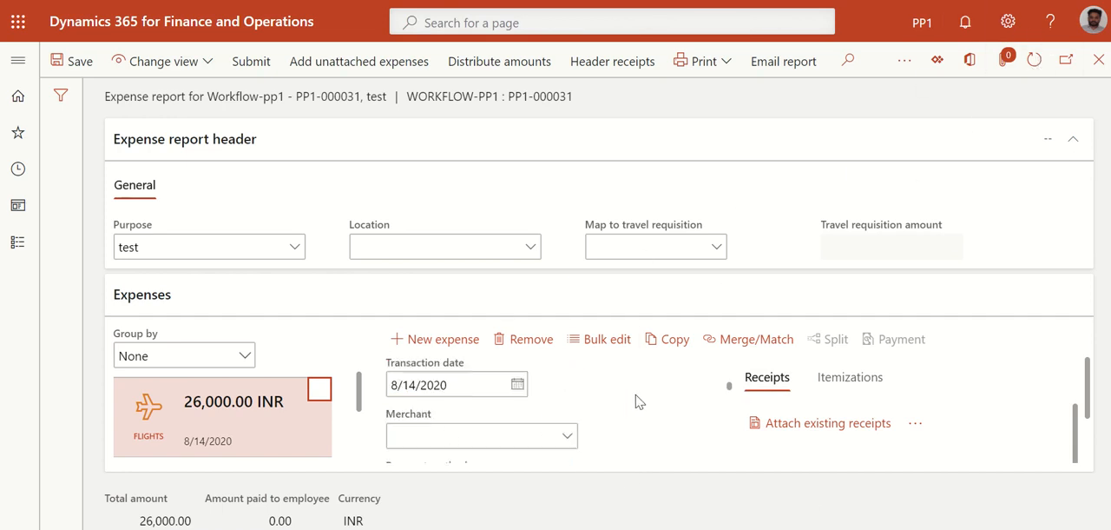
scroll(650, 426, "up", 3)
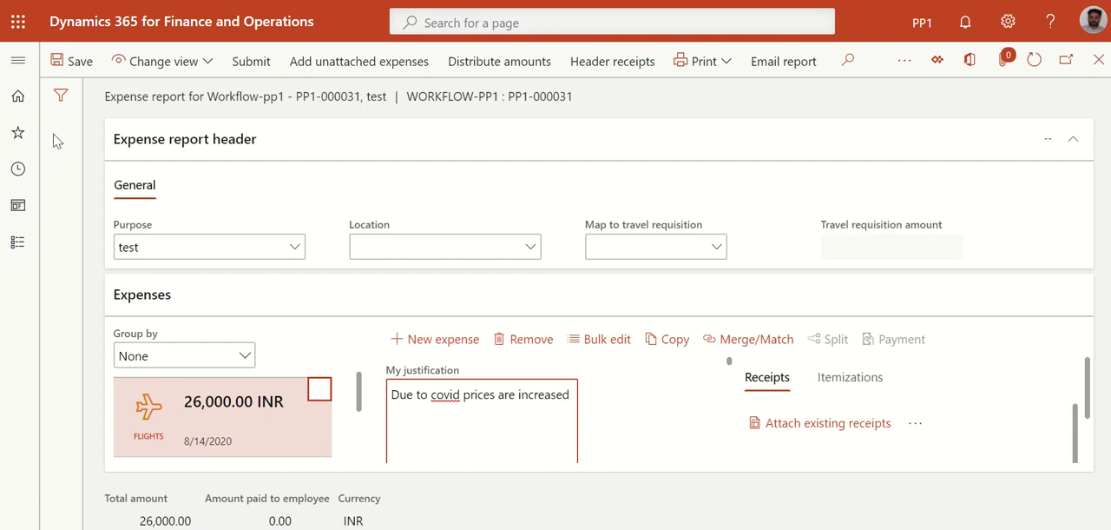
Submit the expense report to the workflow with an approval request comment
left_click(252, 61)
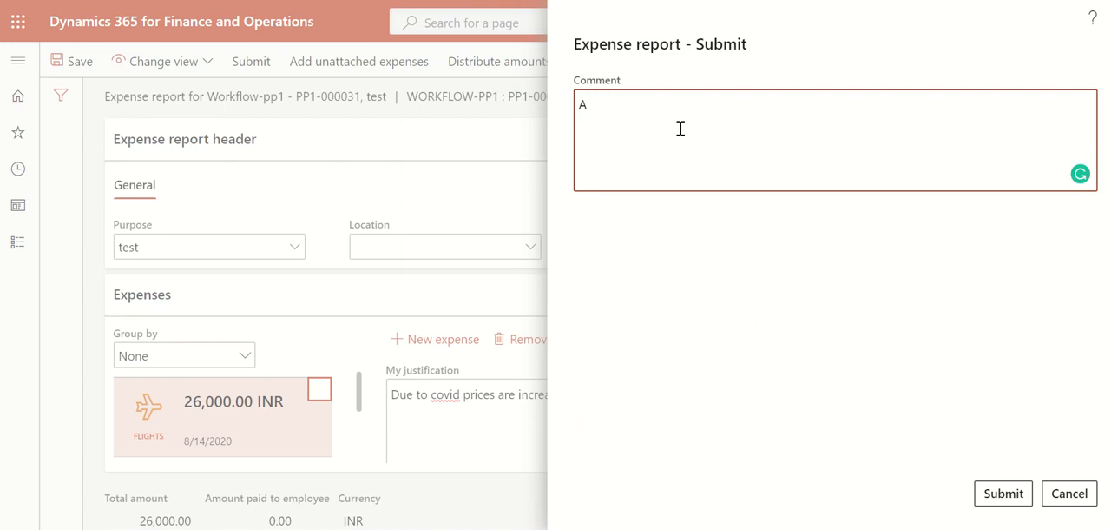
type("Approval request")
left_click(978, 495)
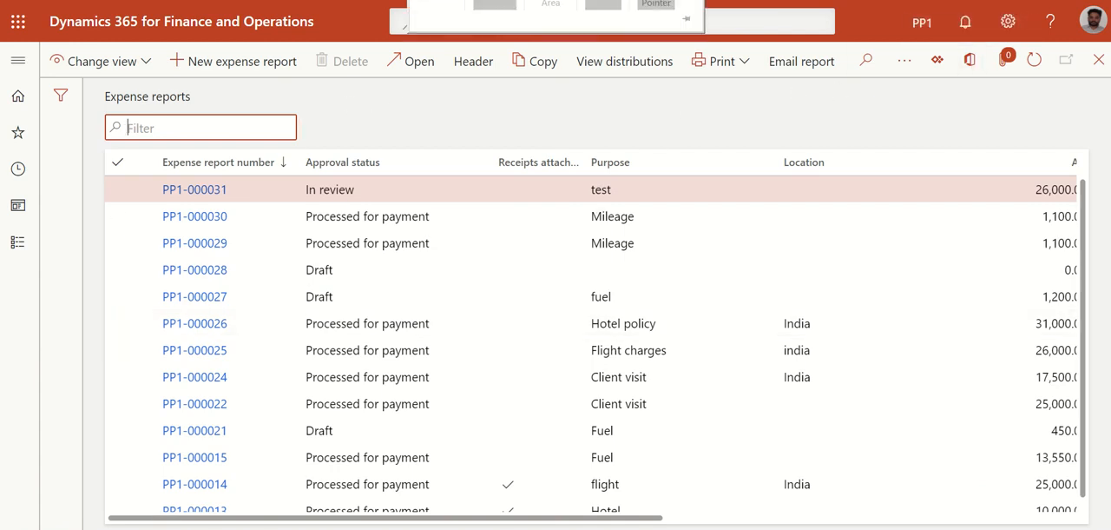
Switch to the Word document and review the topics from Policies to Set up workflows for Expense management in its contents
left_click(439, 6)
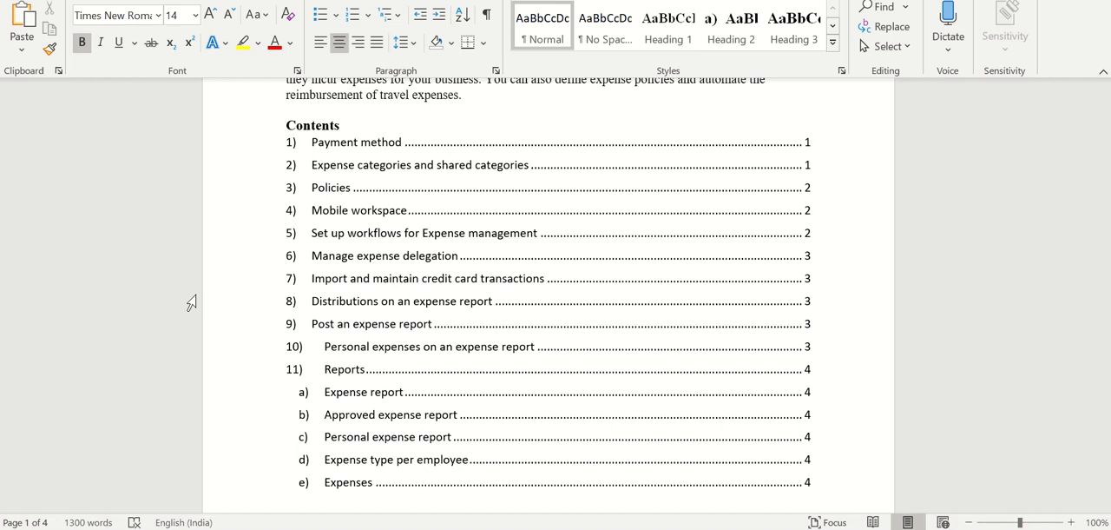
left_click(365, 185)
left_click(381, 230)
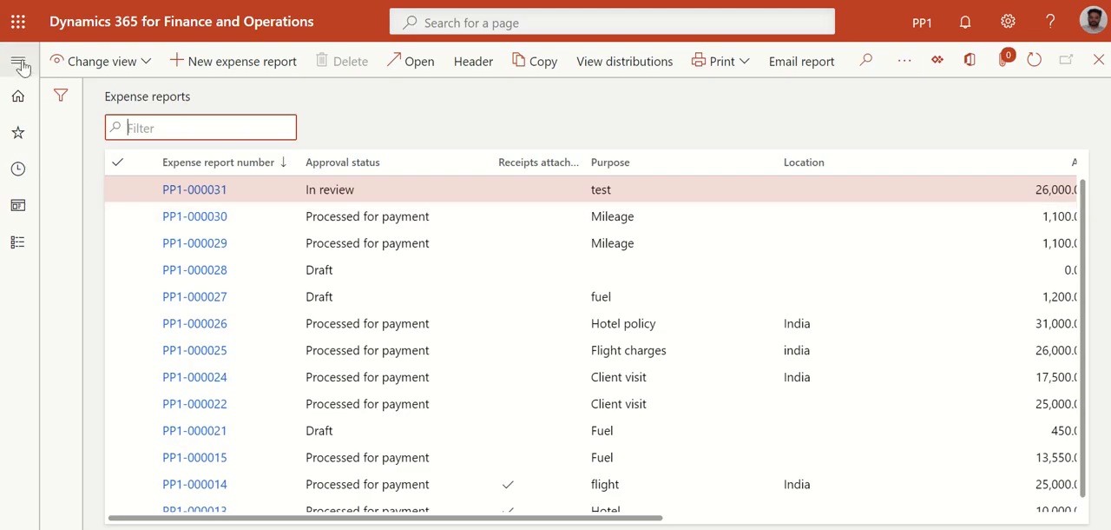
Switch back to Dynamics 365 and open the Delegates page in the general setup of Expense management
left_click(18, 60)
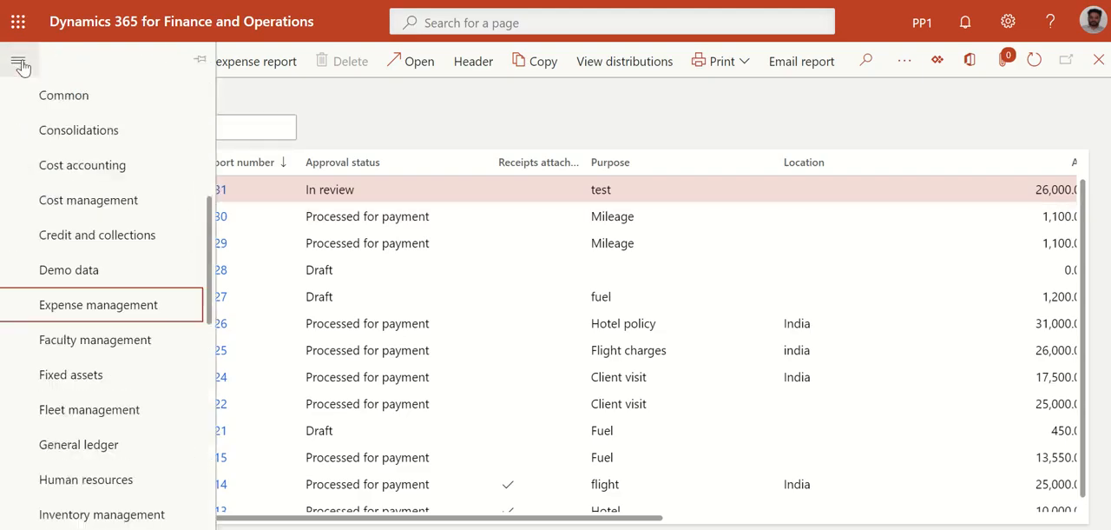
left_click(59, 311)
left_click_drag(382, 525, 724, 526)
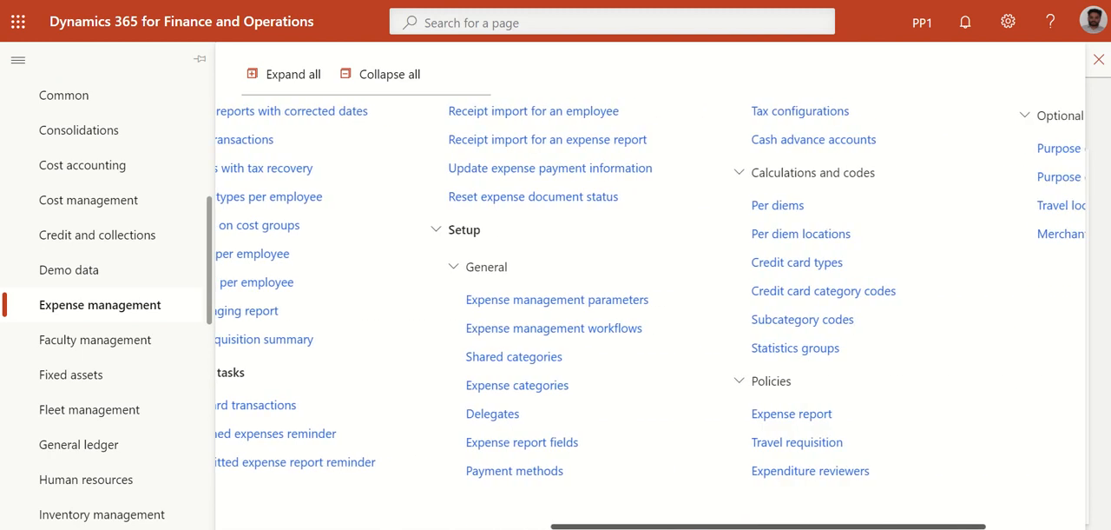
left_click(488, 414)
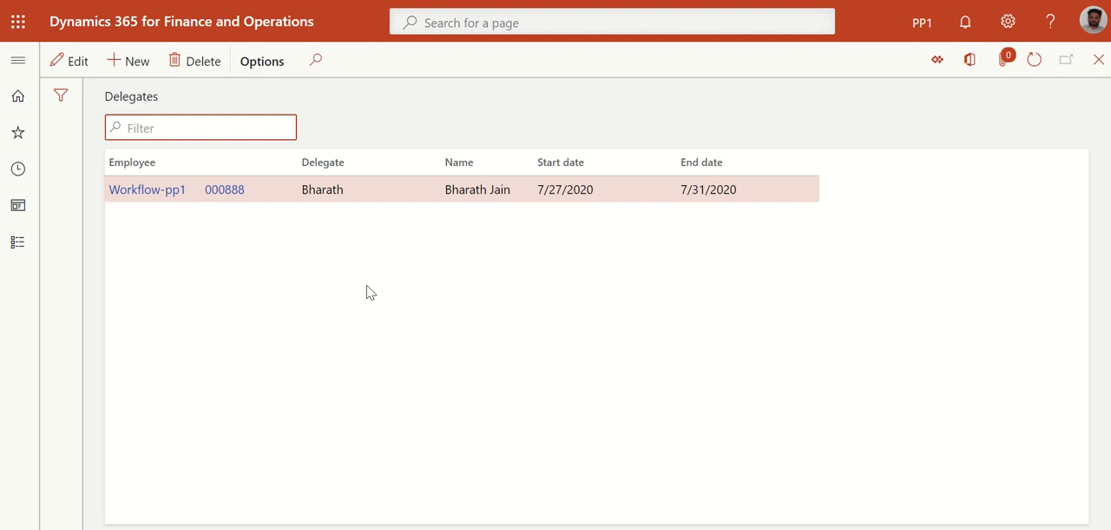
Add a new delegate record for employee Workflow-pp1 and fill in the delegate's user ID
left_click(136, 66)
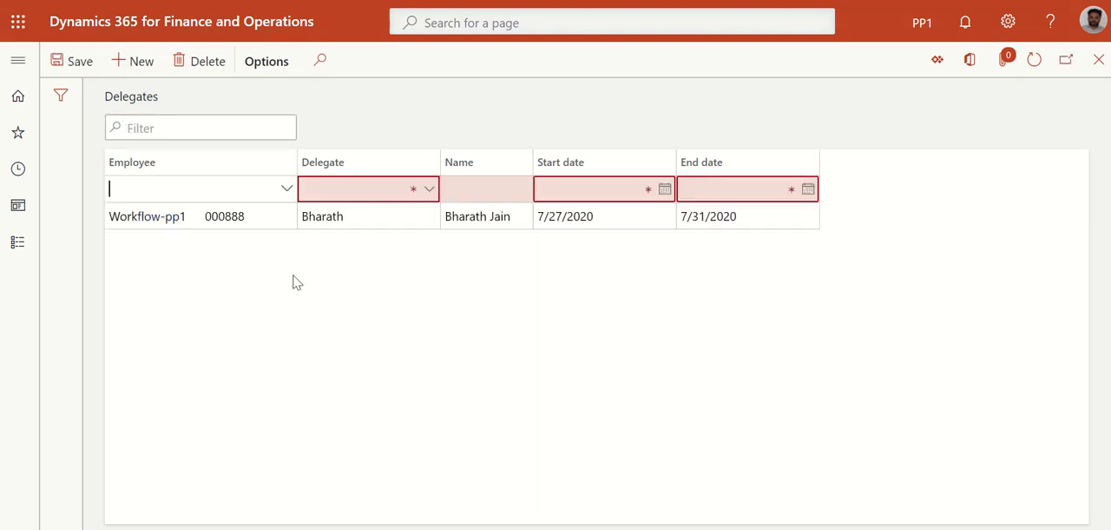
left_click(285, 190)
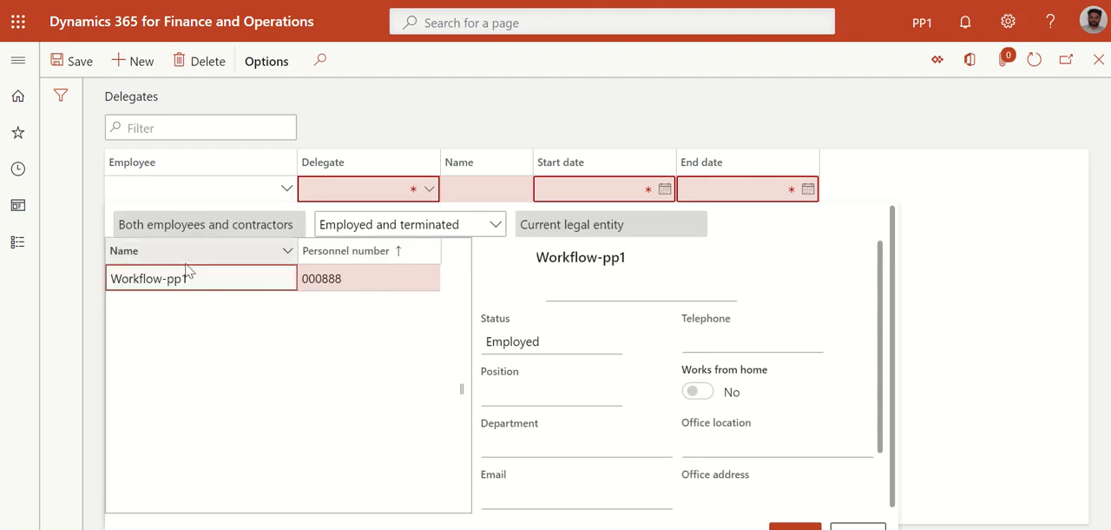
scroll(764, 489, "down", 2)
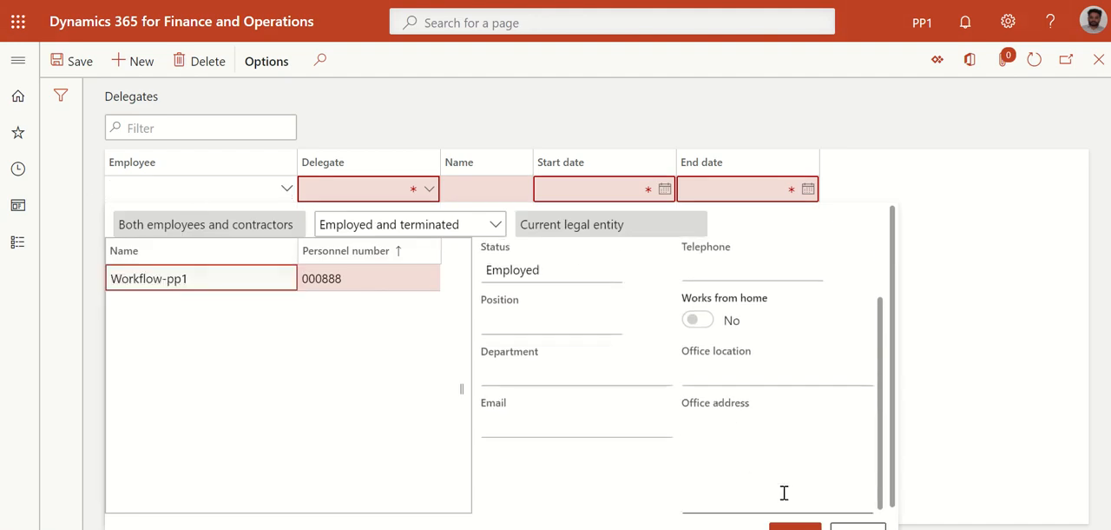
scroll(892, 431, "down", 1)
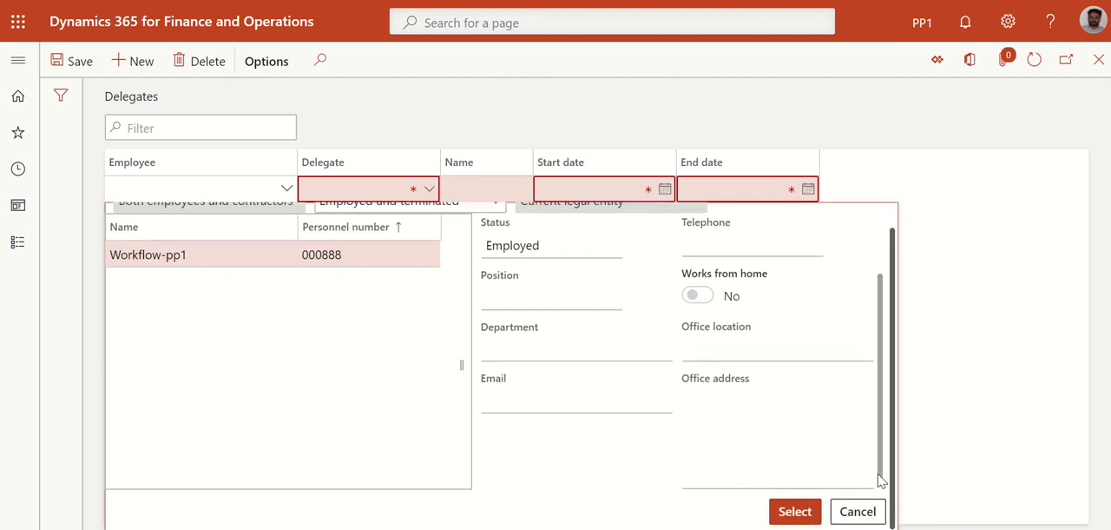
left_click(801, 512)
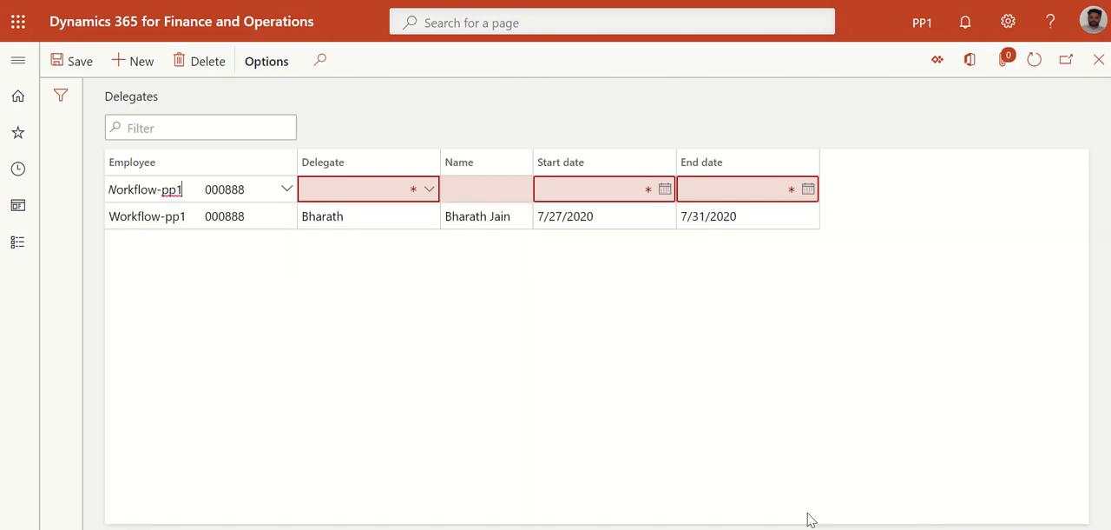
left_click(427, 188)
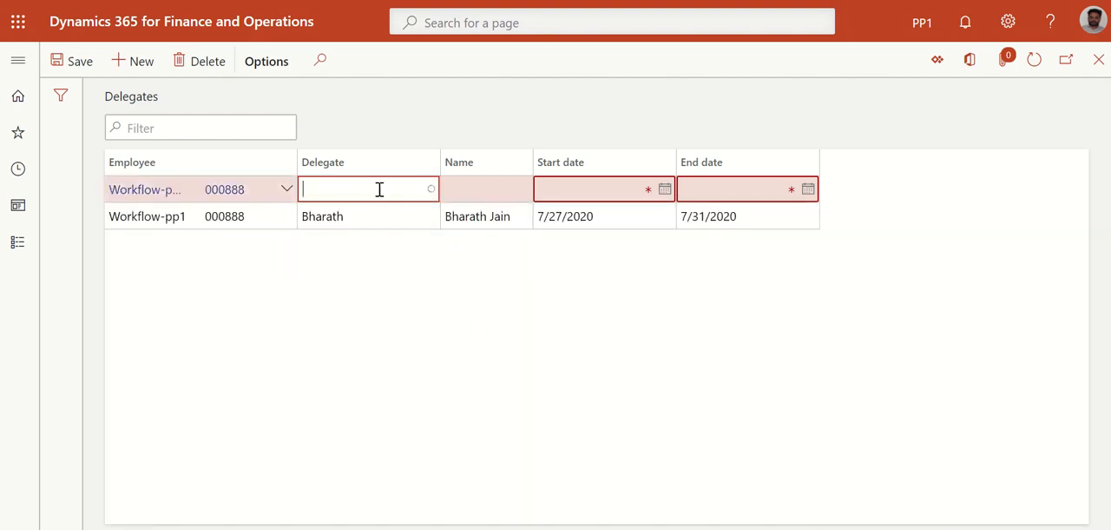
type("durg")
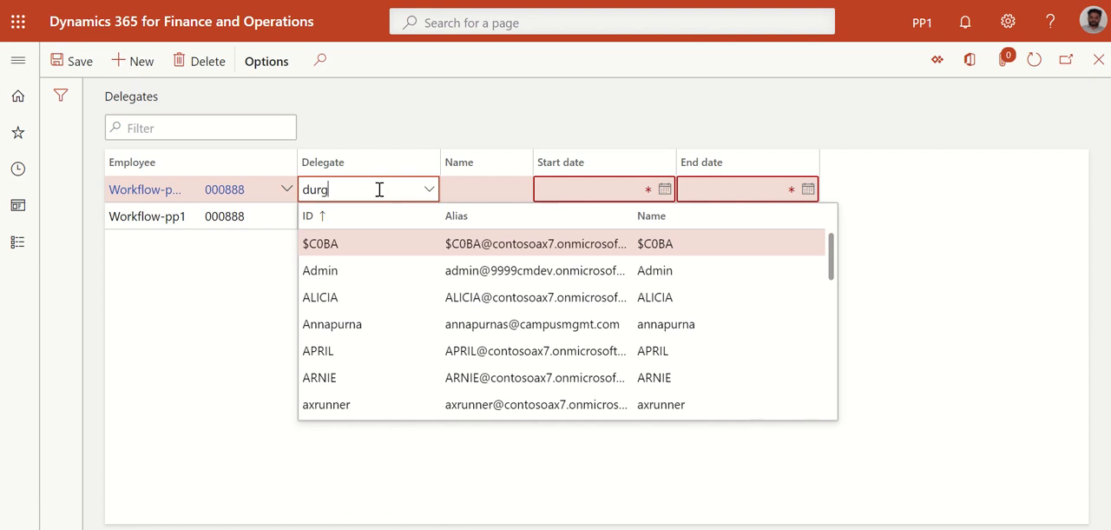
key("Return")
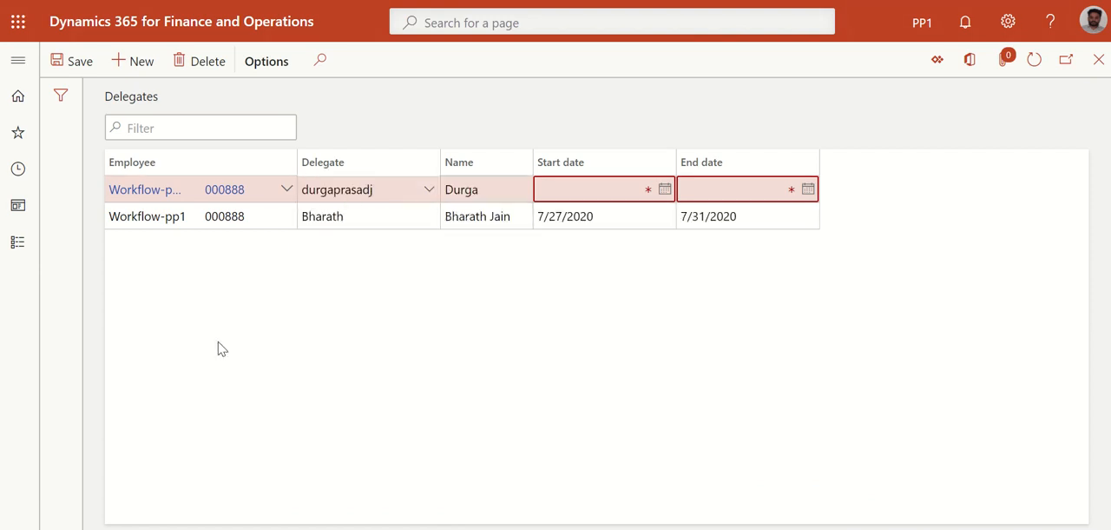
Set the delegation period from 8/15/2020 to 8/16/2020 and save the delegate record
left_click(659, 198)
left_click(664, 192)
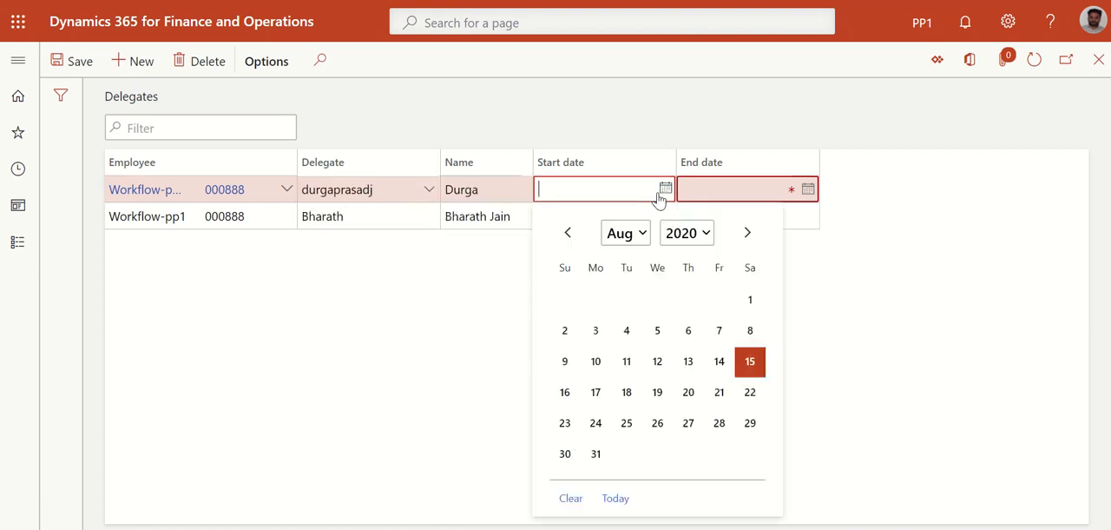
left_click(750, 363)
left_click(809, 191)
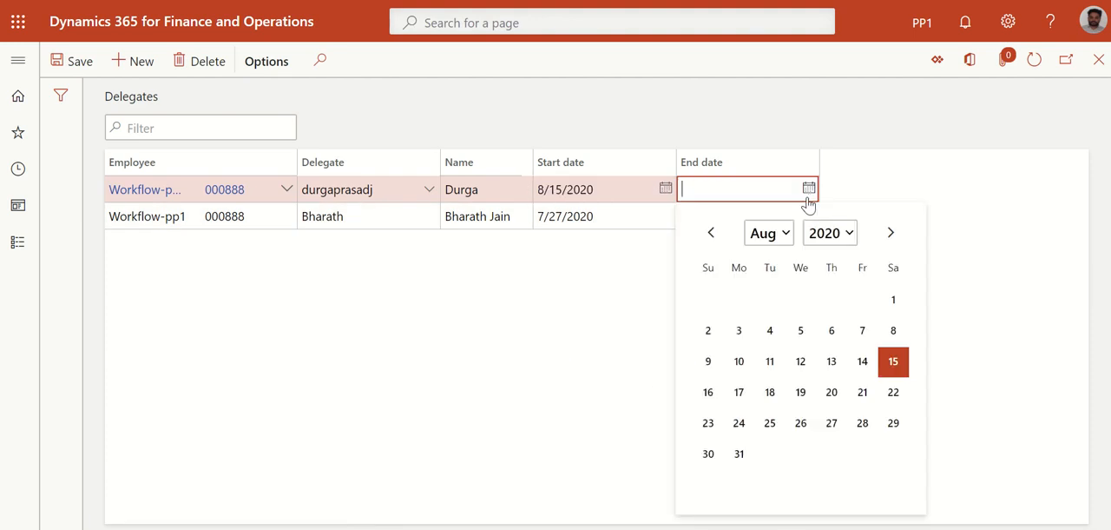
left_click(707, 393)
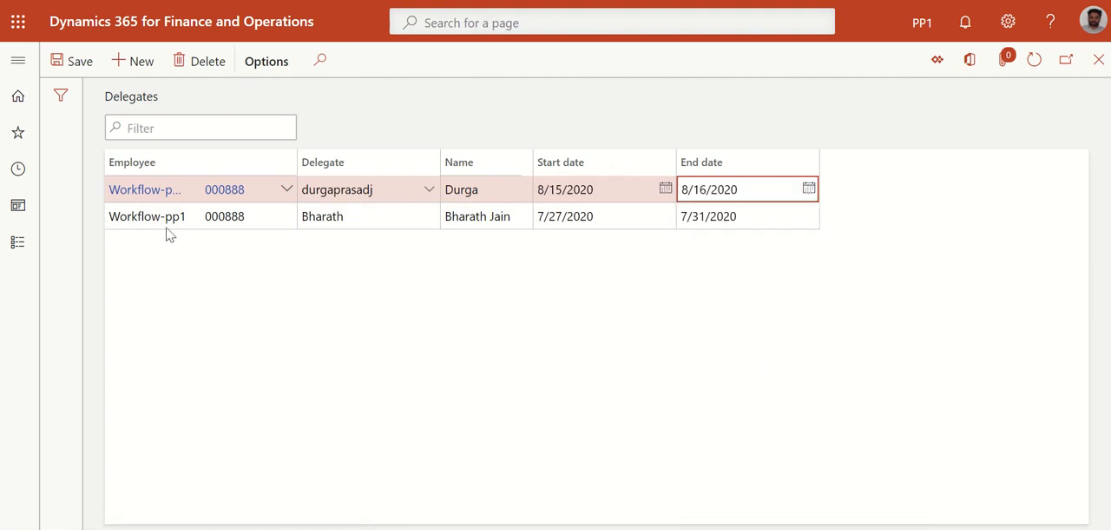
left_click(72, 69)
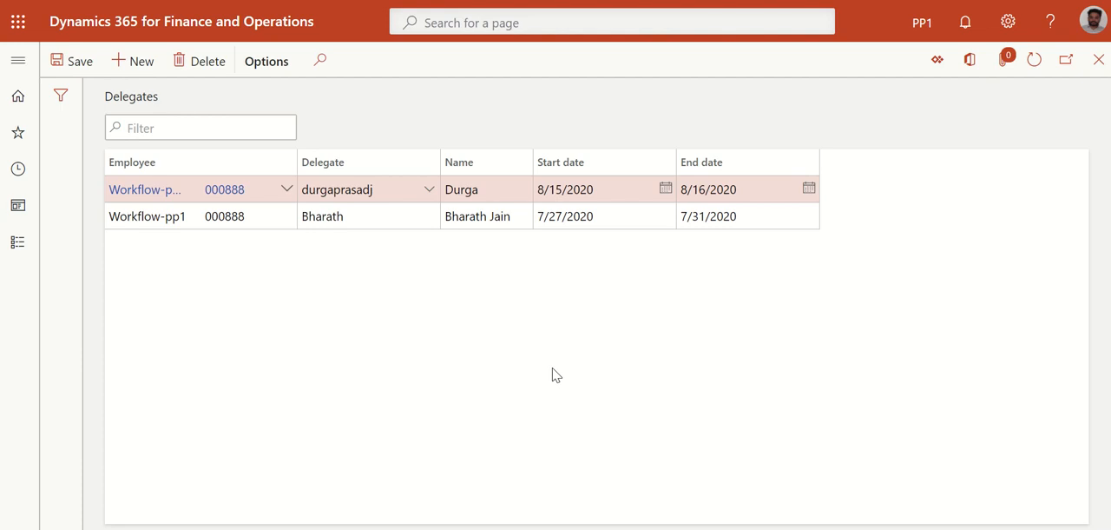
Create a new expense report with the purpose Client visit1 from the Expense management workspace
left_click(18, 59)
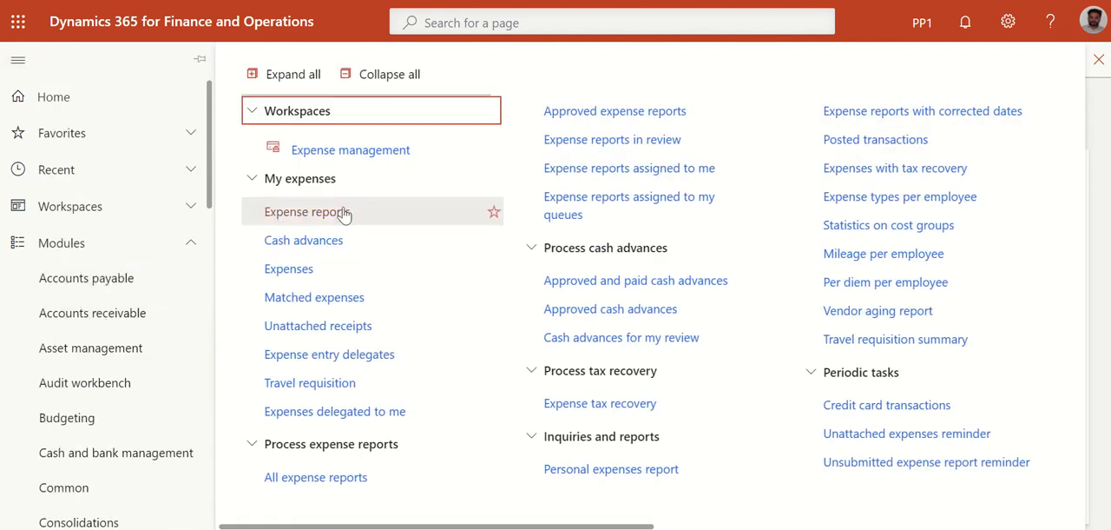
left_click(343, 152)
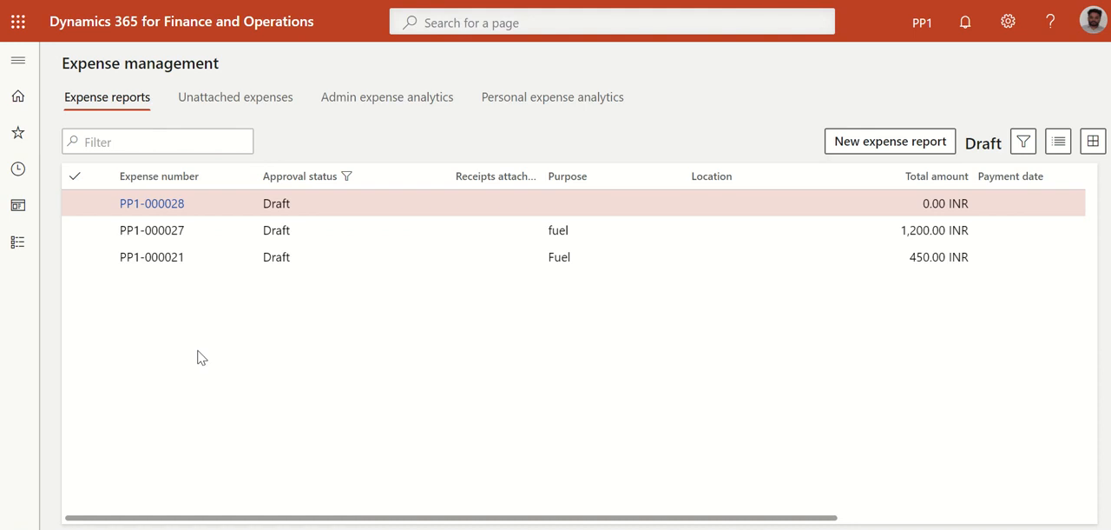
left_click(882, 154)
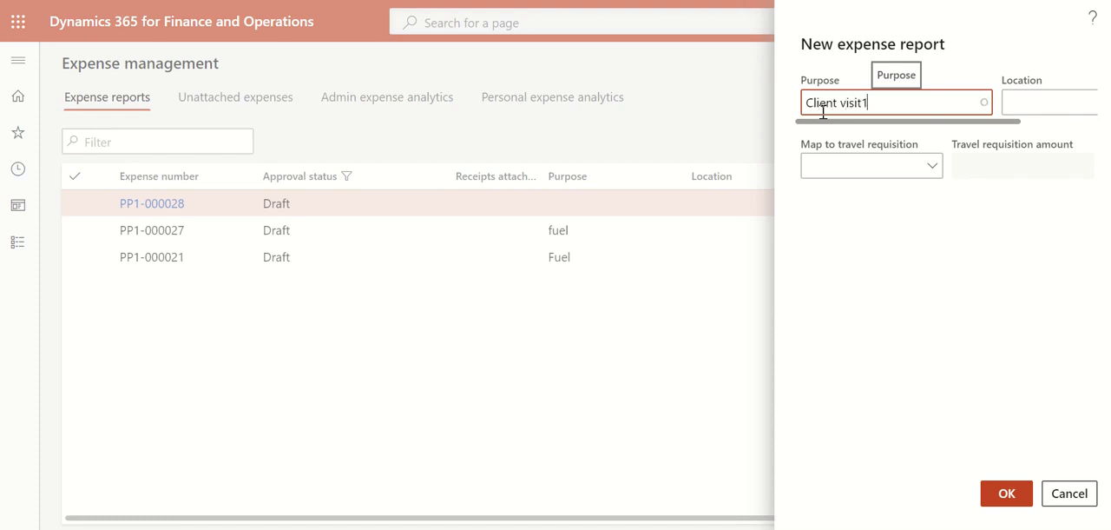
left_click(1018, 102)
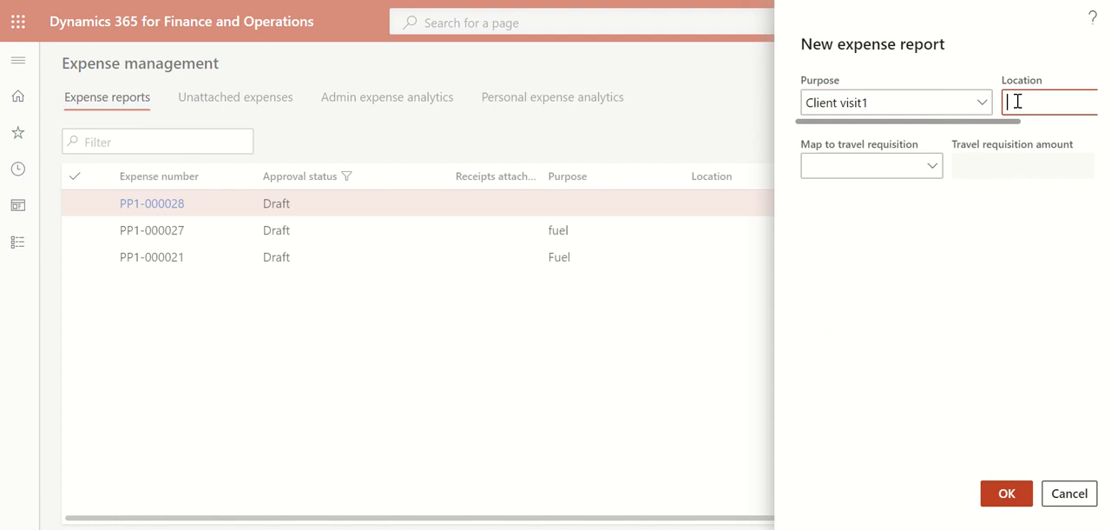
left_click(1002, 494)
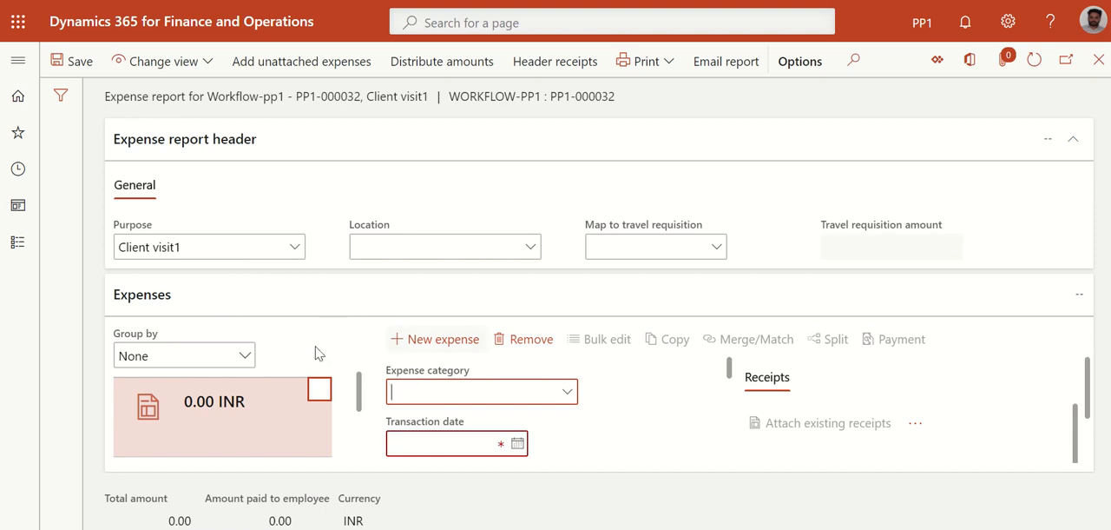
Set the first expense line's category to Flights and its transaction date to 8/6/2020
left_click(566, 392)
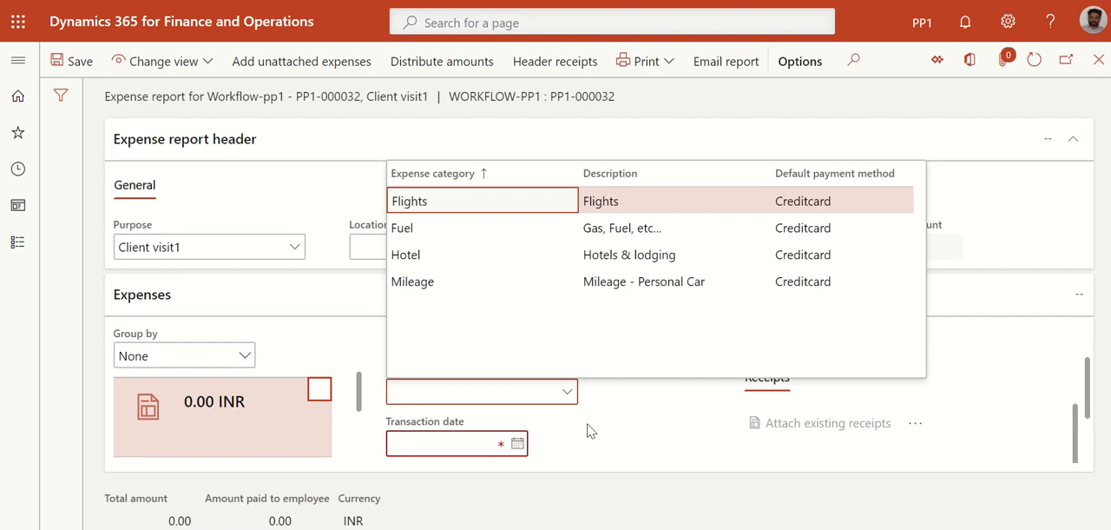
left_click(599, 205)
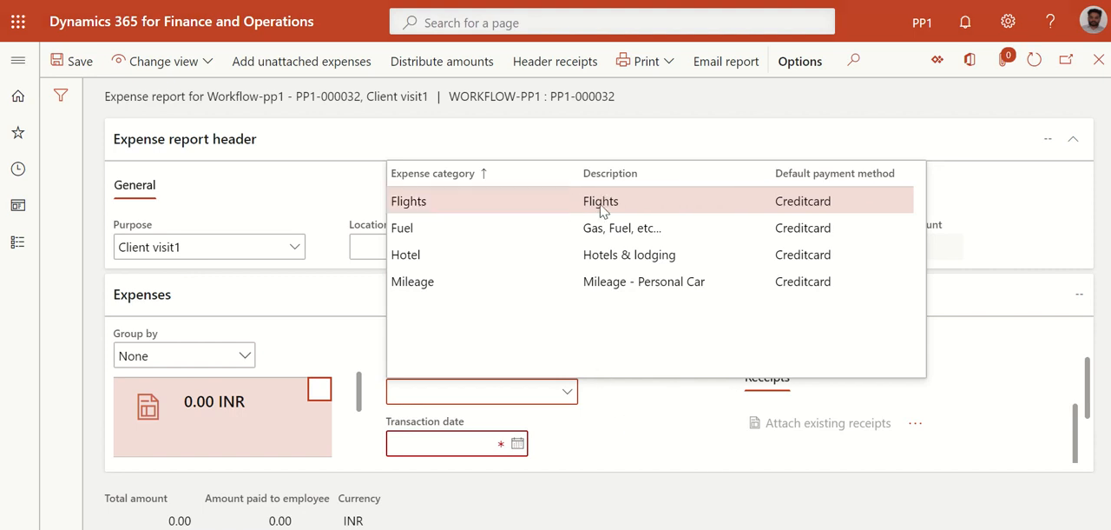
left_click(516, 444)
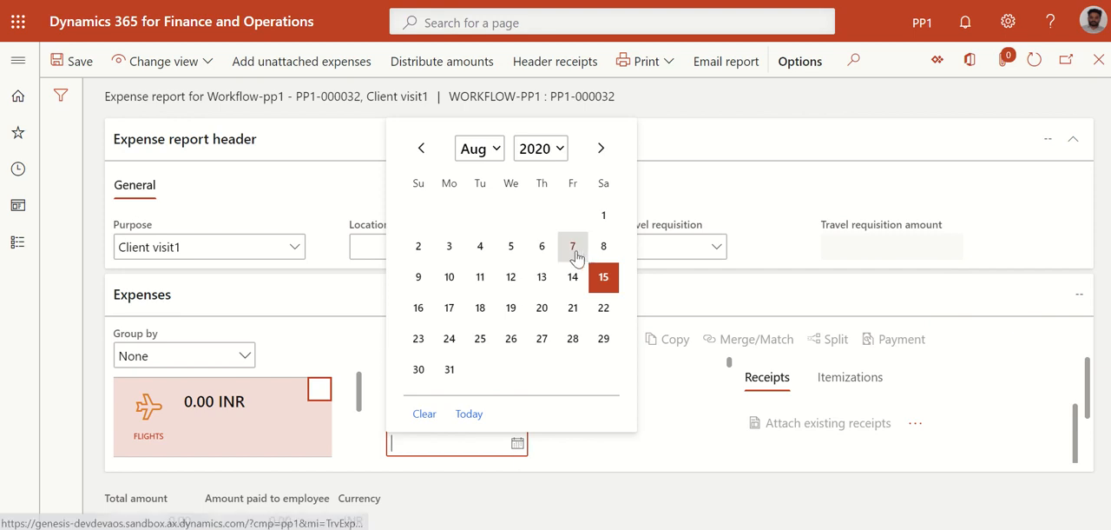
left_click(544, 250)
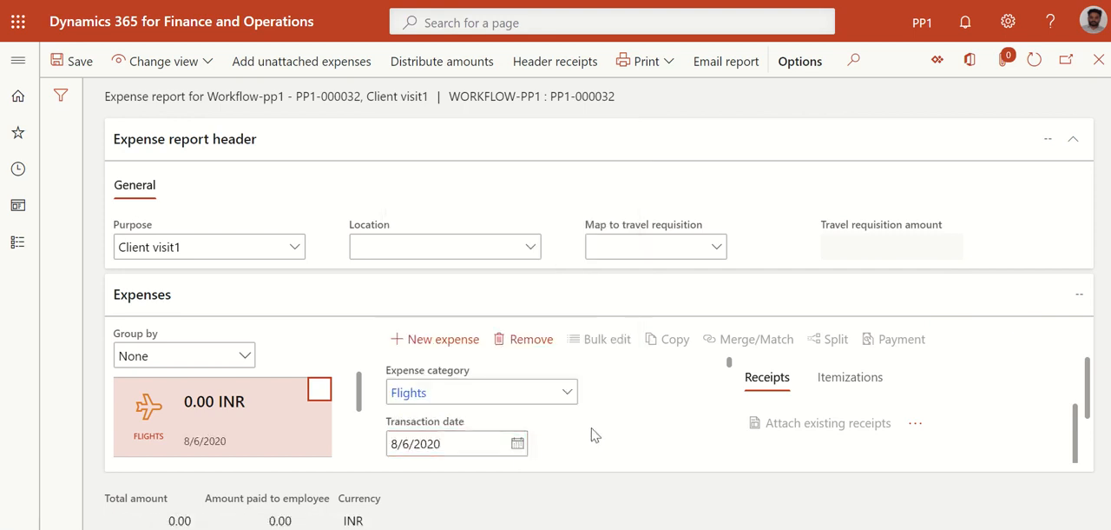
Set the flight expense's transaction amount to 15,000 INR and save the expense report
scroll(591, 439, "down", 1)
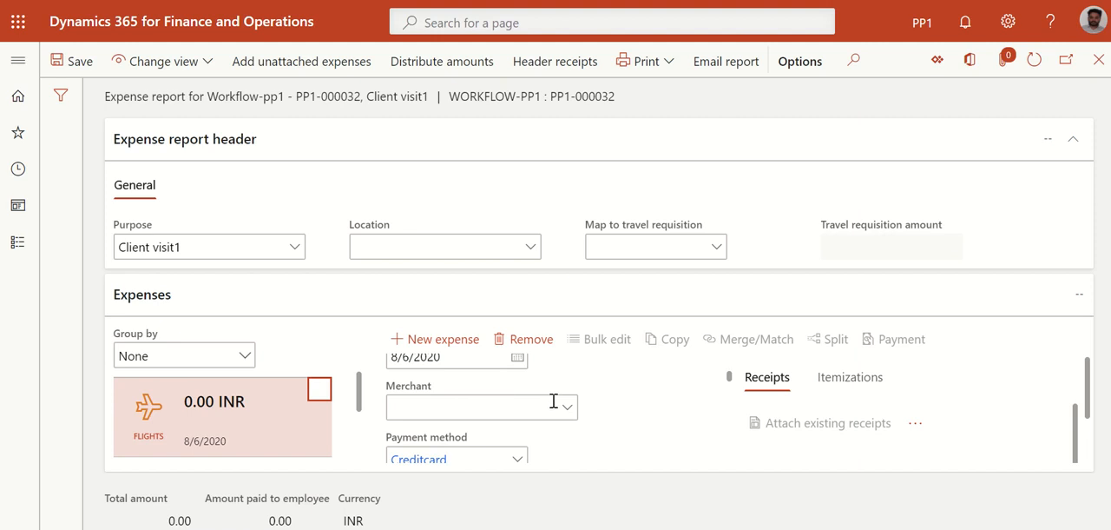
scroll(605, 437, "down", 1)
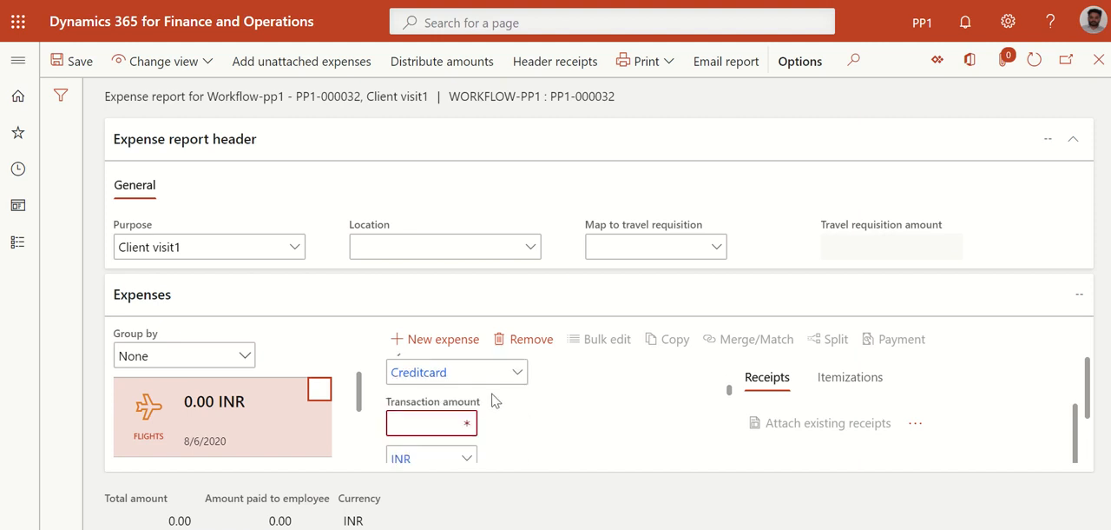
left_click(446, 419)
left_click(565, 422)
scroll(516, 417, "down", 1)
scroll(518, 446, "down", 1)
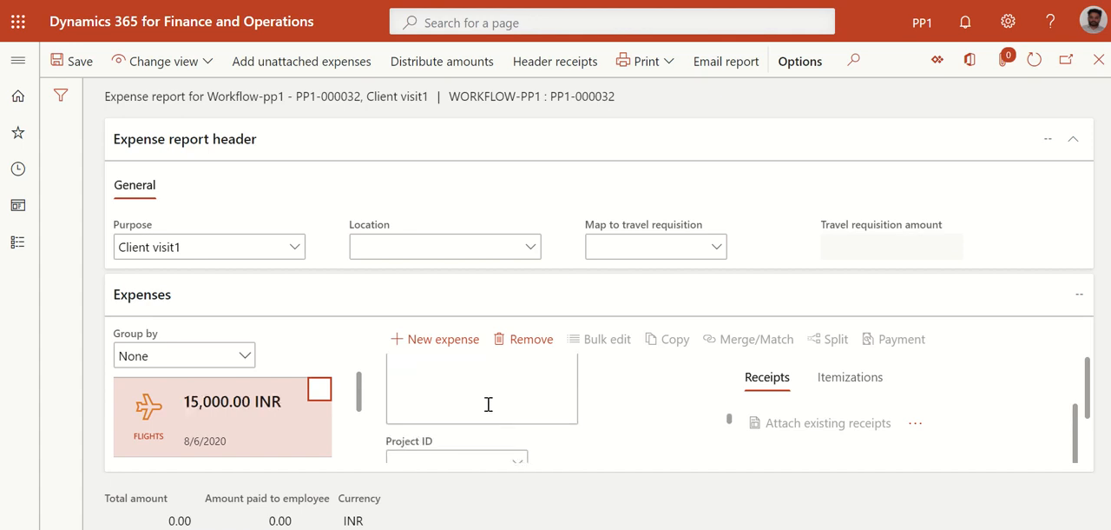
left_click(481, 392)
scroll(434, 410, "up", 1)
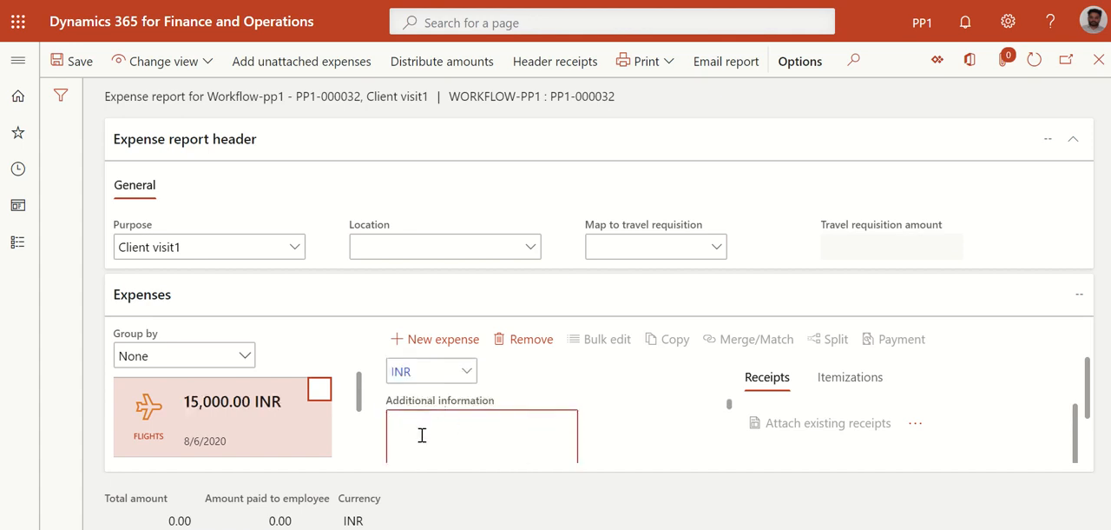
scroll(422, 435, "down", 4)
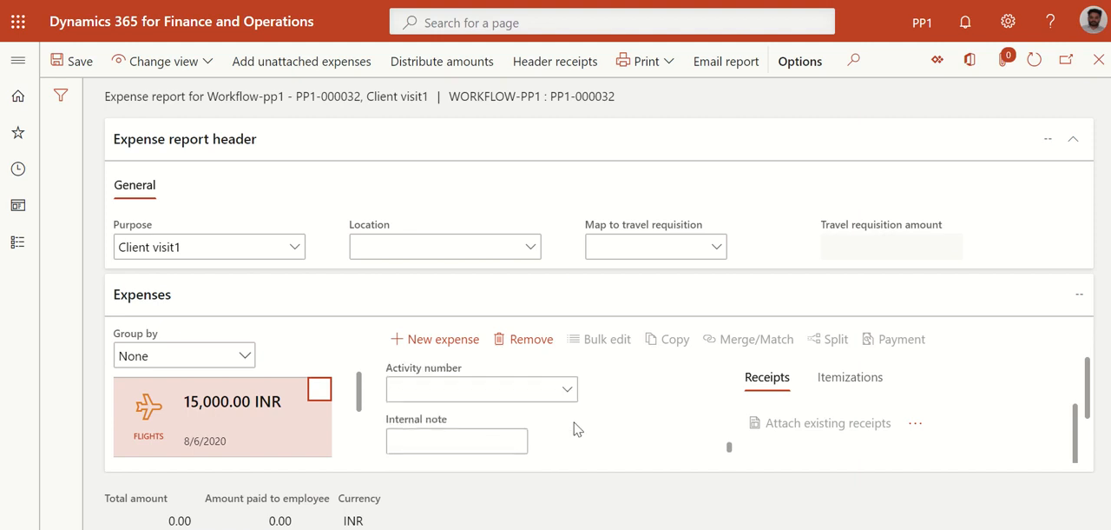
scroll(577, 429, "up", 4)
left_click_drag(1070, 420, 1077, 363)
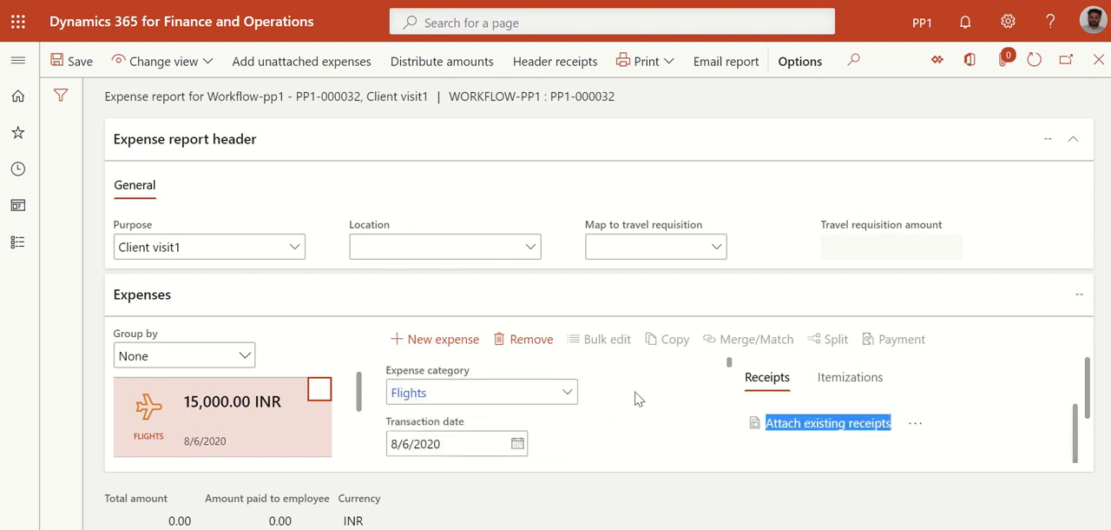
left_click(56, 59)
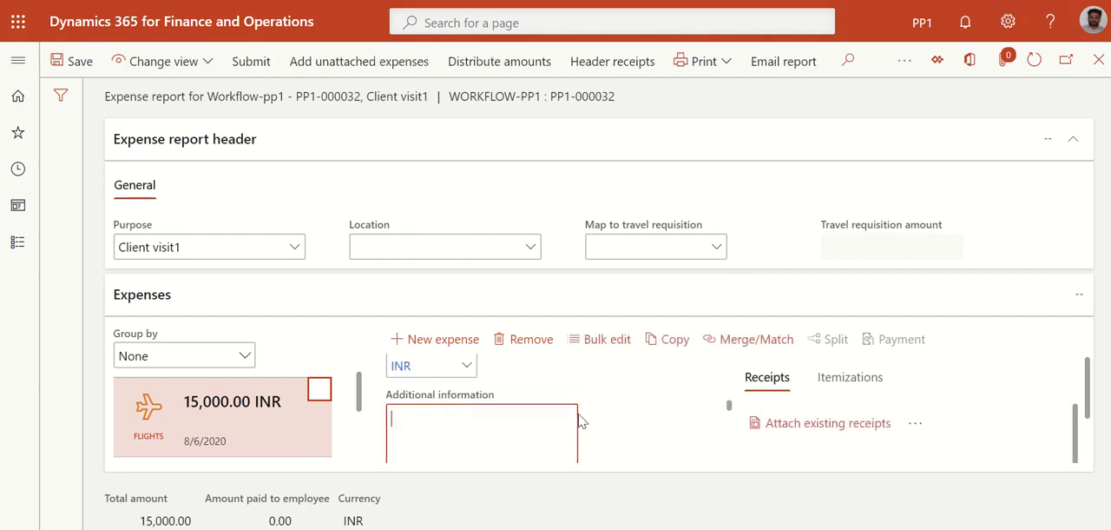
Check the existing receipts available for the flight expense without attaching any, and view its itemizations
left_click(808, 434)
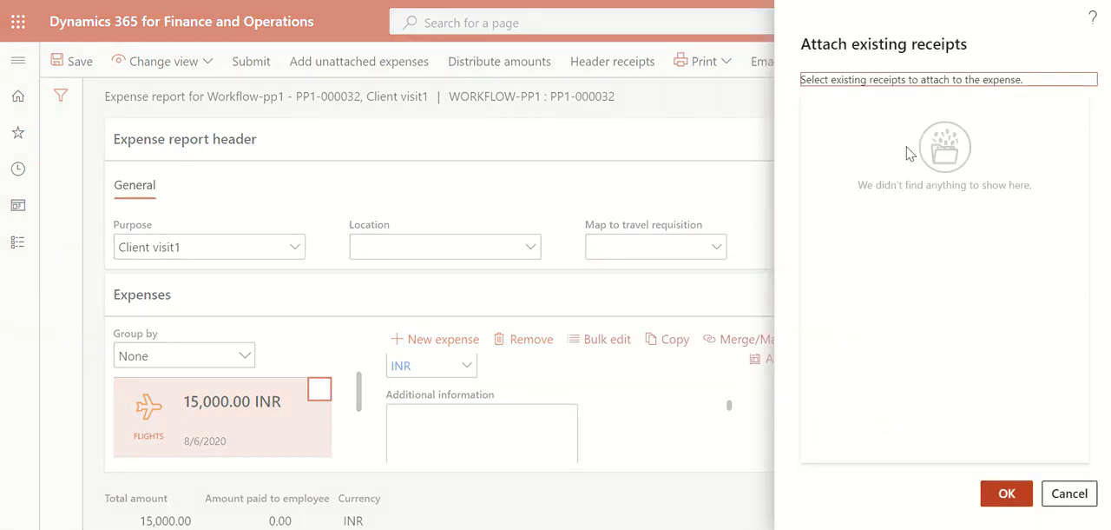
left_click(1070, 493)
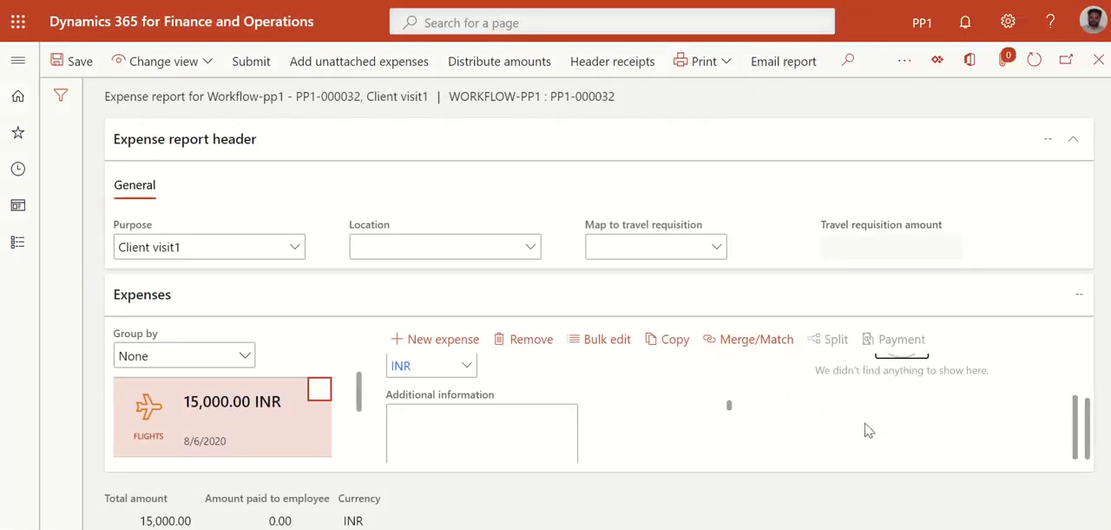
scroll(689, 434, "up", 3)
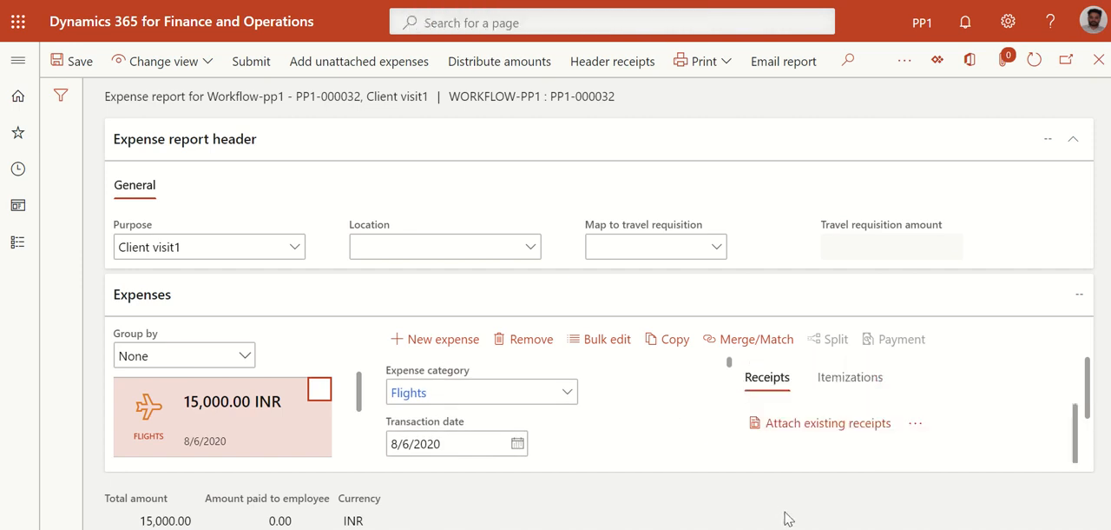
left_click(764, 380)
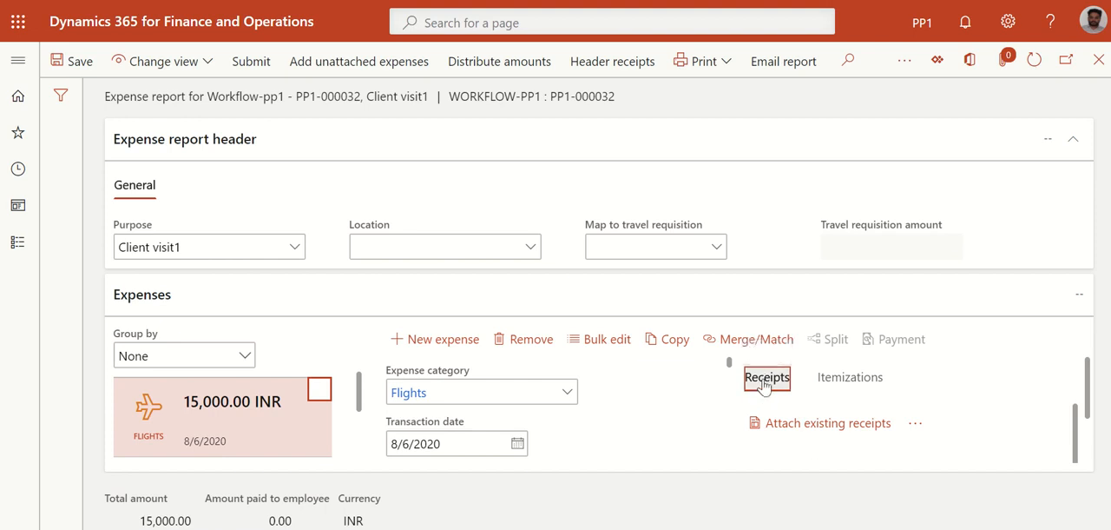
right_click(764, 382)
key("Escape")
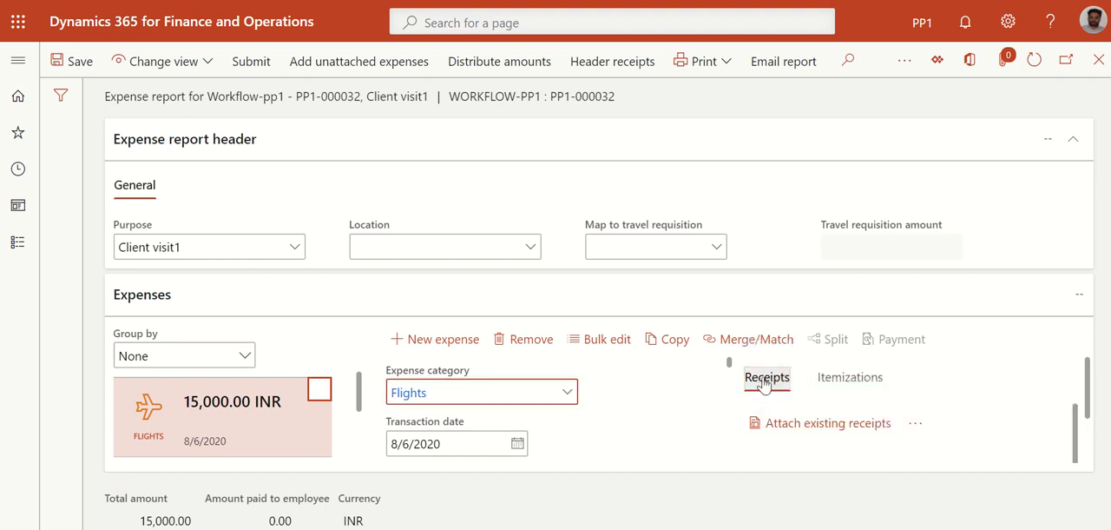
left_click(852, 383)
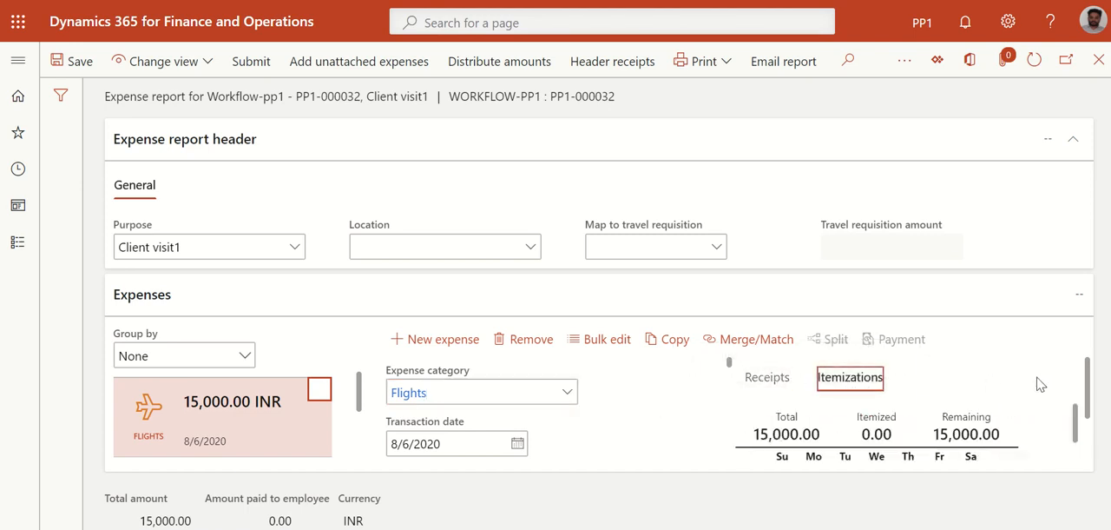
mouse_move(1077, 422)
left_mouse_down()
mouse_move(1077, 445)
mouse_move(1065, 425)
left_mouse_up()
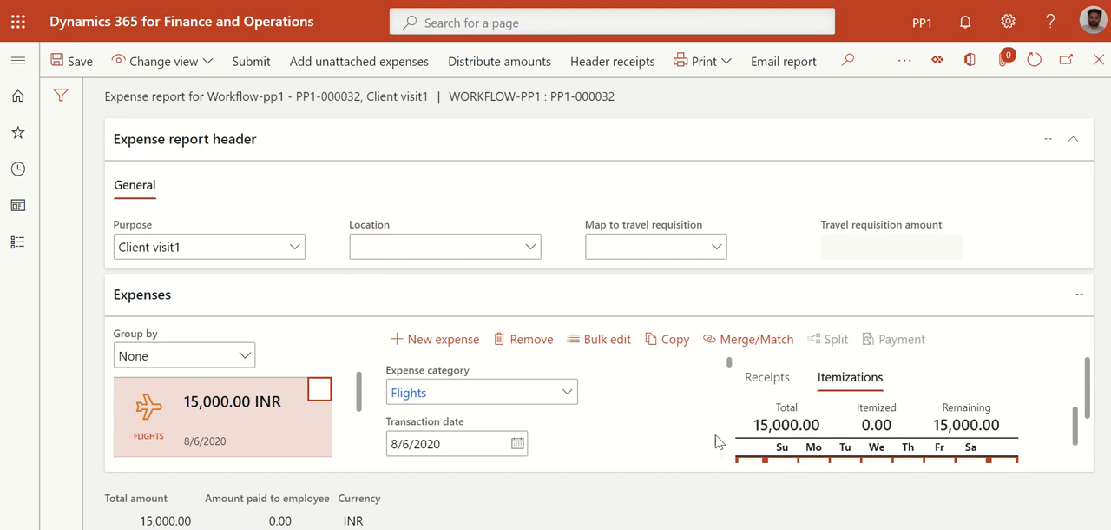
Add a new expense line with category Hotel and transaction date 8/7/2020
left_click(441, 340)
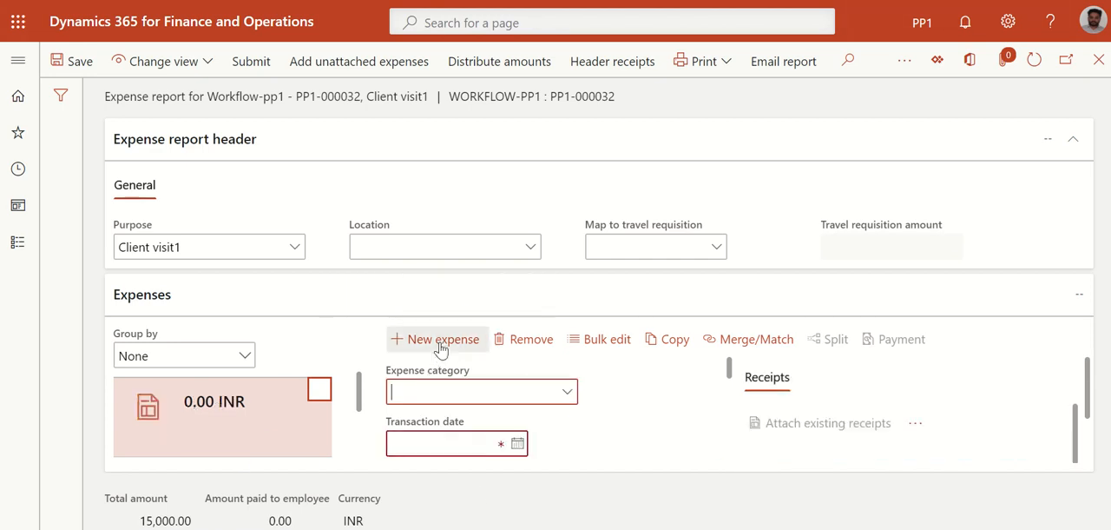
left_click(567, 393)
left_click(421, 257)
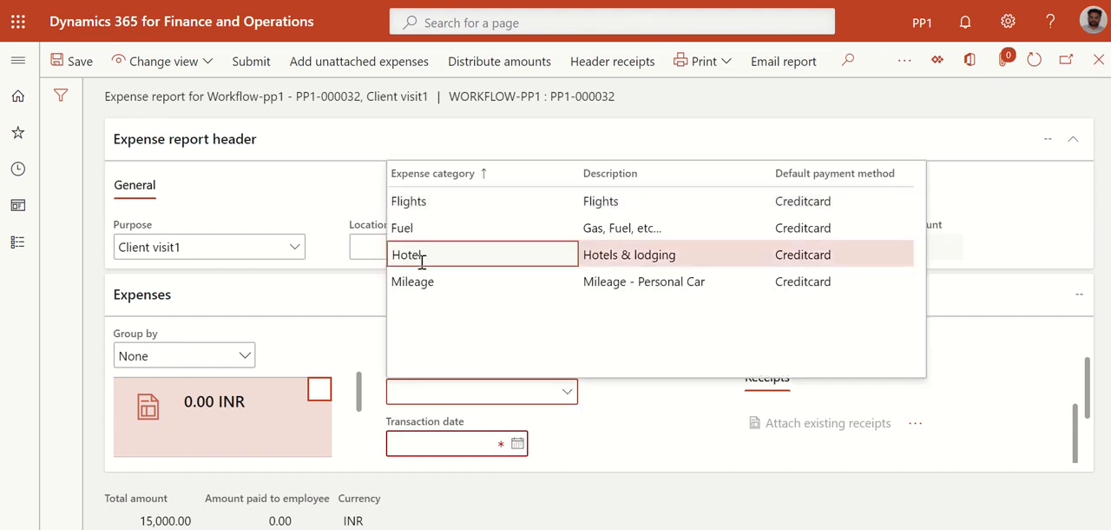
left_click(518, 444)
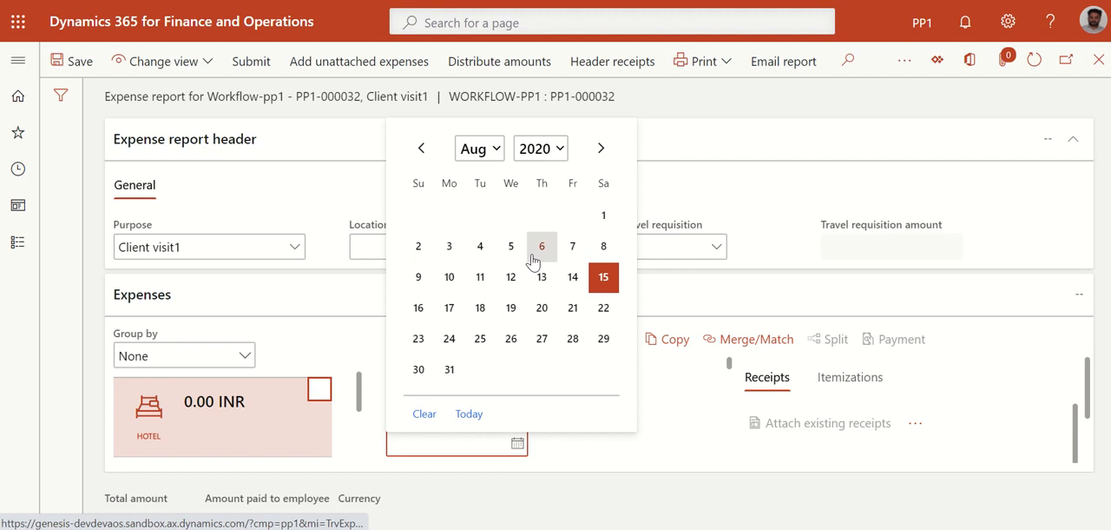
left_click(572, 248)
left_click(602, 439)
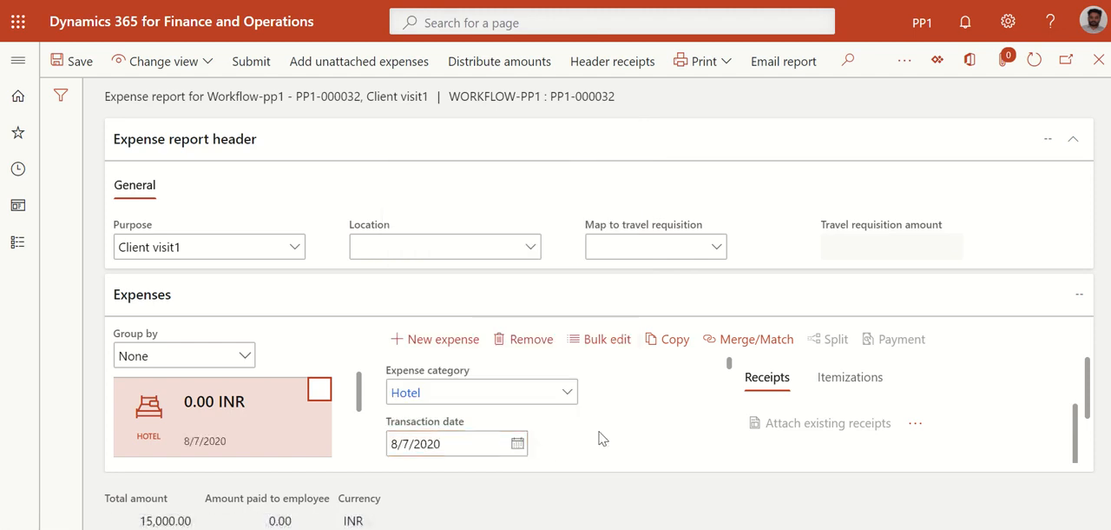
Set the hotel expense's transaction amount to 15,000 INR
scroll(602, 438, "down", 3)
scroll(602, 439, "up", 1)
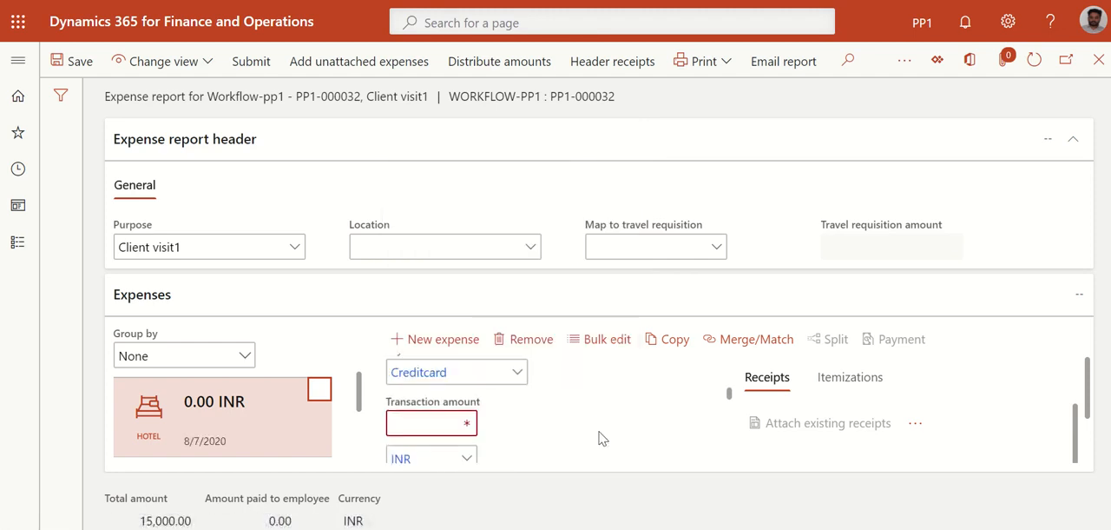
left_click(451, 420)
type("15000")
left_click(579, 424)
scroll(578, 424, "down", 3)
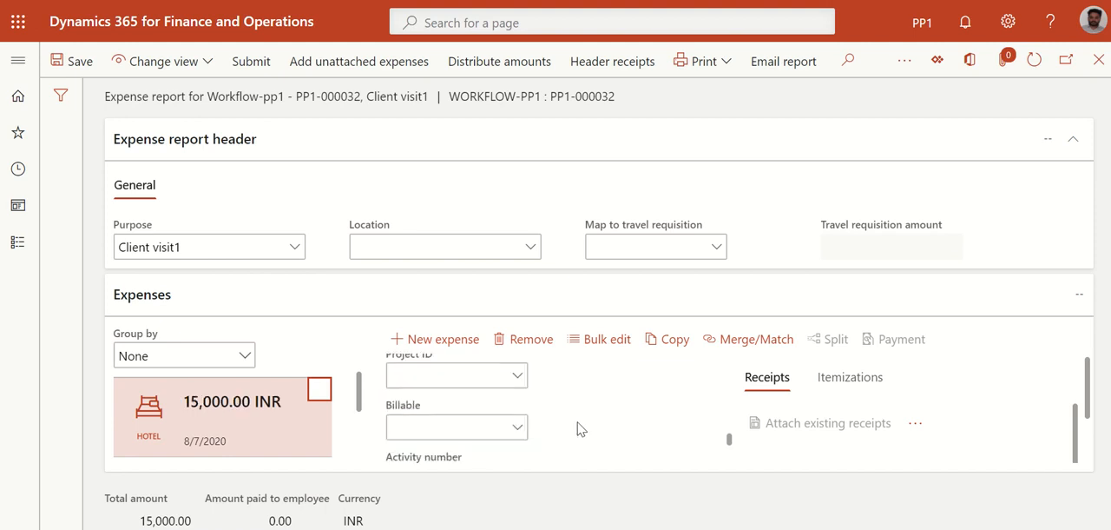
scroll(579, 424, "up", 5)
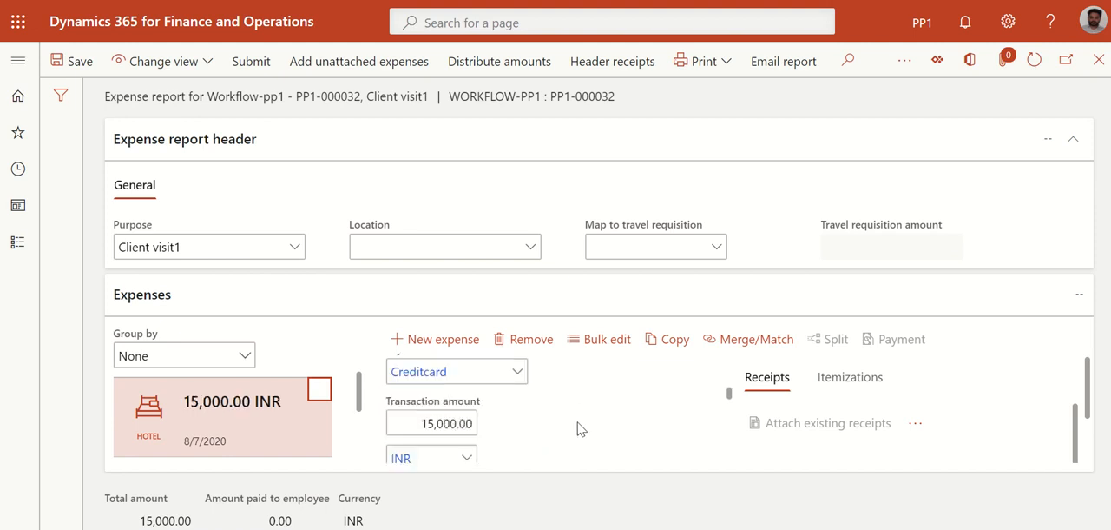
Open the hotel expense's itemizations and add a Daily room rate line of 6,000 INR for August 7, 2020
left_click(838, 387)
scroll(943, 416, "down", 2)
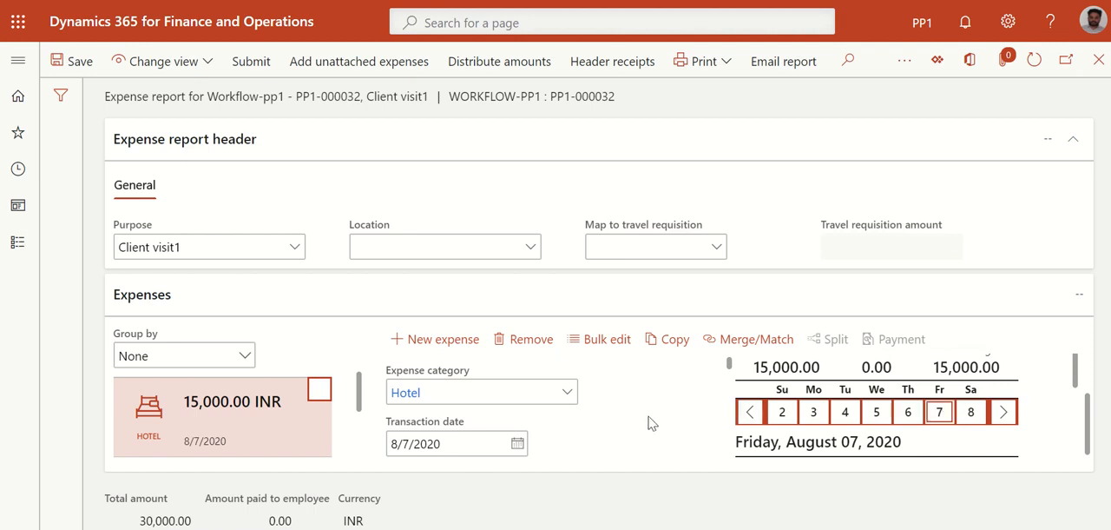
scroll(897, 439, "down", 2)
scroll(896, 440, "down", 1)
scroll(845, 432, "up", 1)
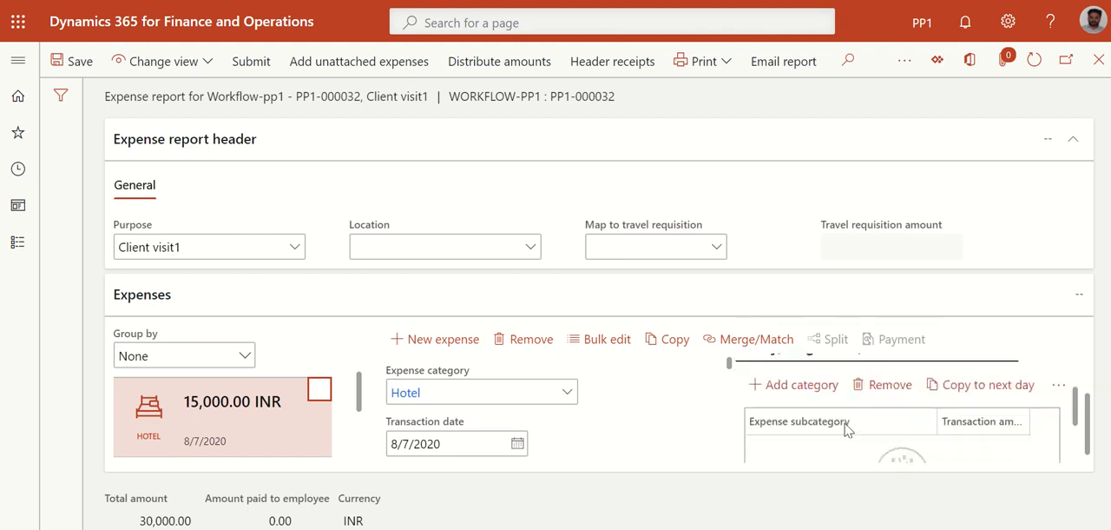
left_click(798, 402)
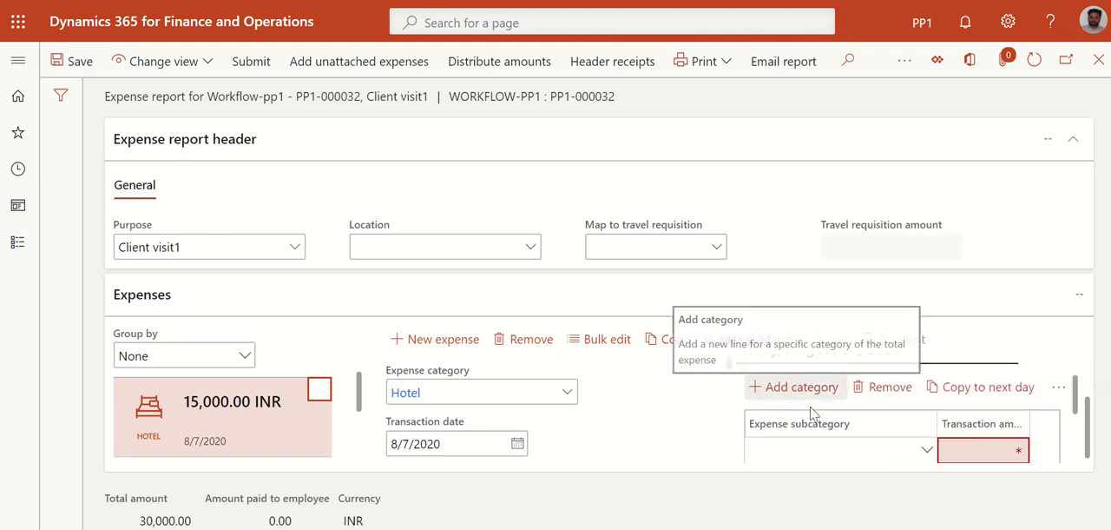
scroll(774, 444, "down", 2)
left_click(927, 370)
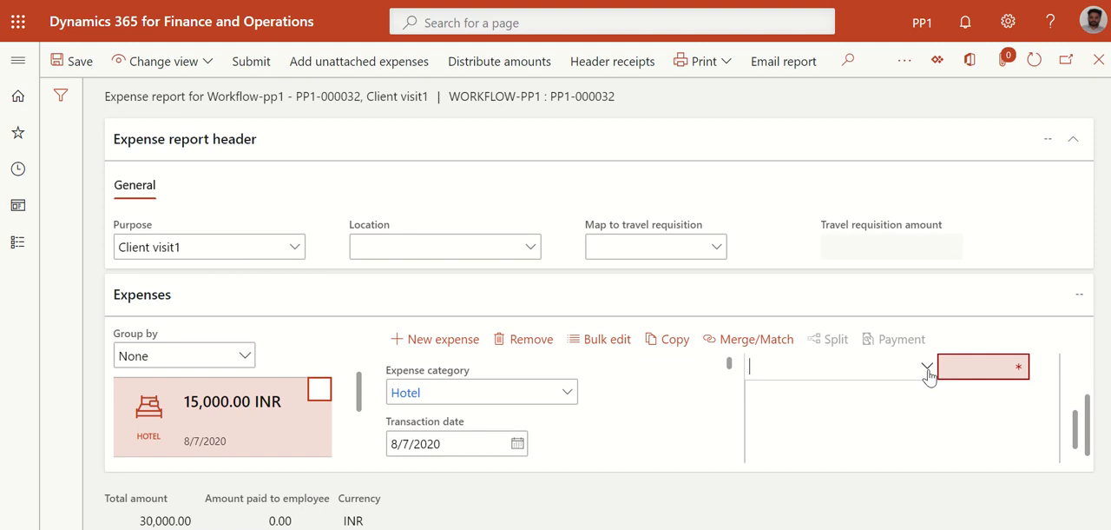
left_click(927, 367)
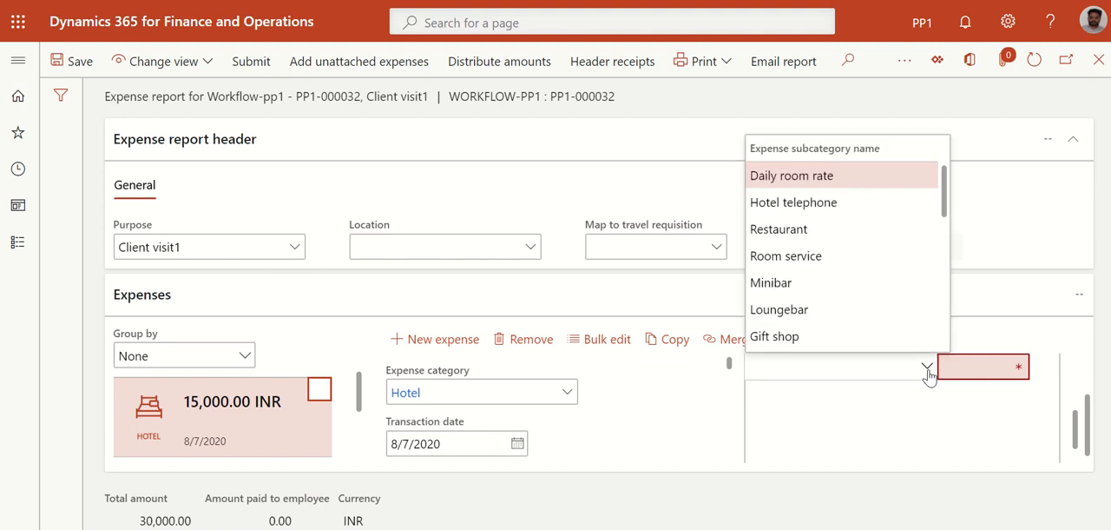
left_click(793, 176)
left_click(979, 371)
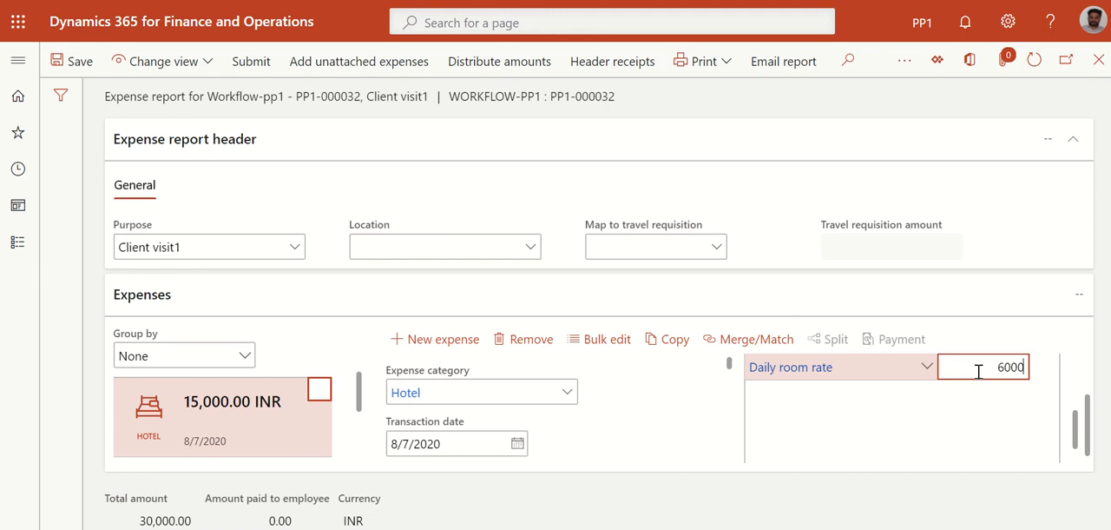
left_click(710, 420)
scroll(840, 436, "up", 1)
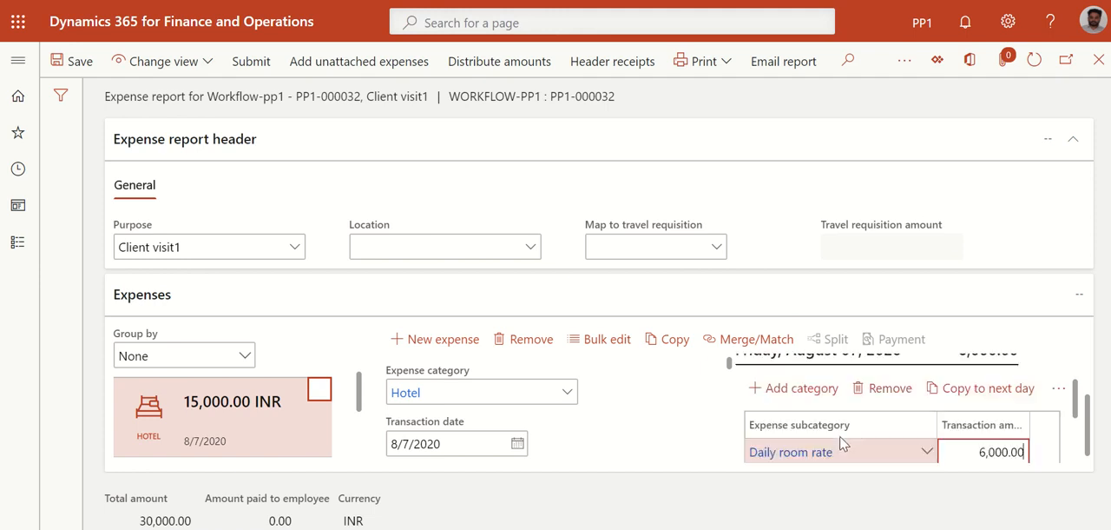
Remove the hotel itemization line and add a new Daily room rate line with a transaction amount of 6,000 INR
left_click(900, 397)
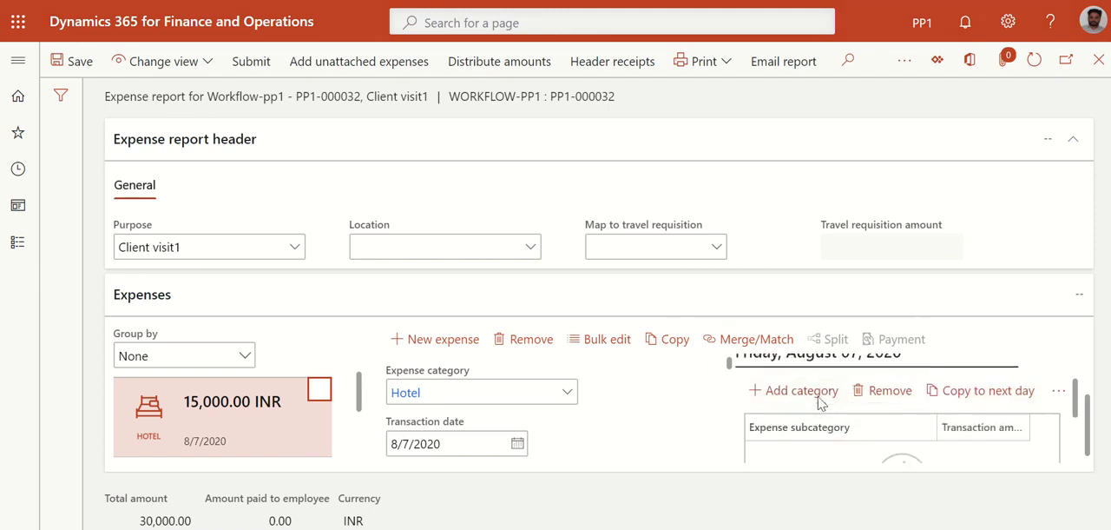
left_click(816, 396)
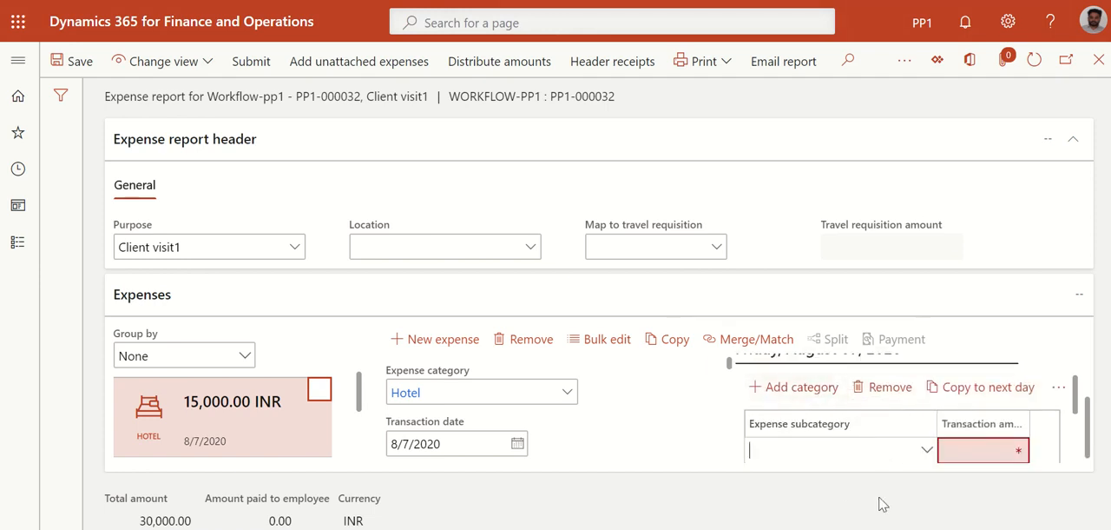
left_click(928, 452)
left_click(821, 254)
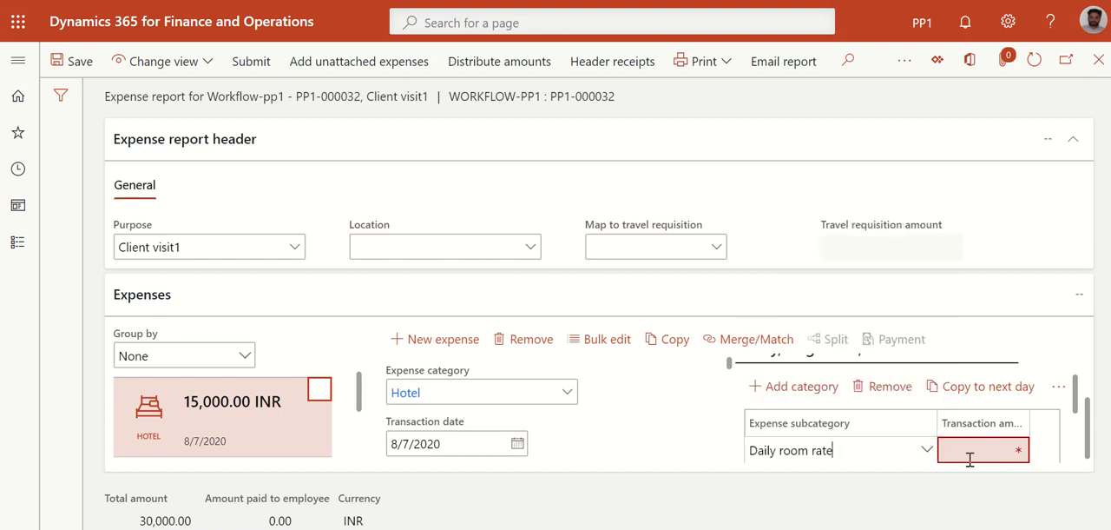
left_click(969, 452)
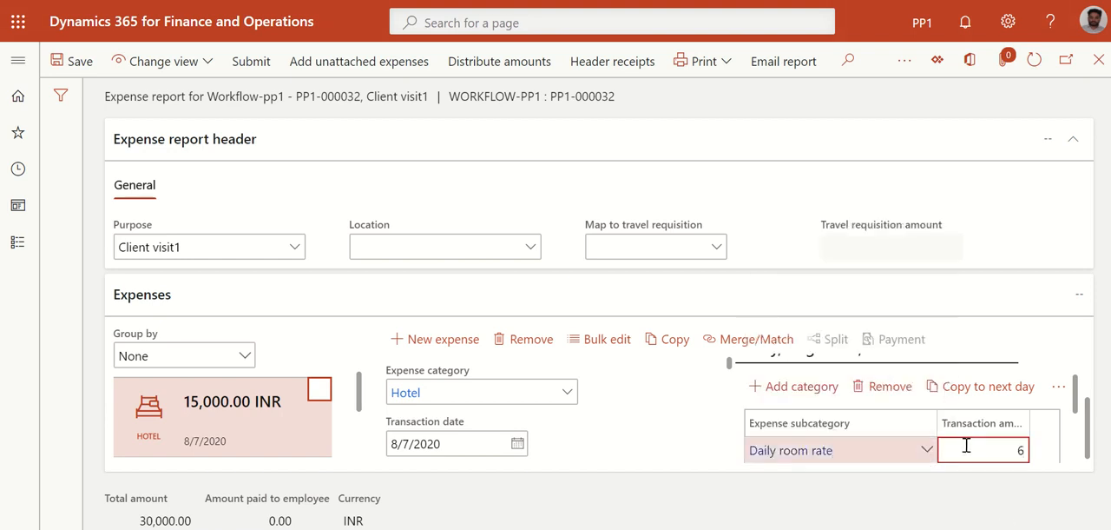
left_click(654, 448)
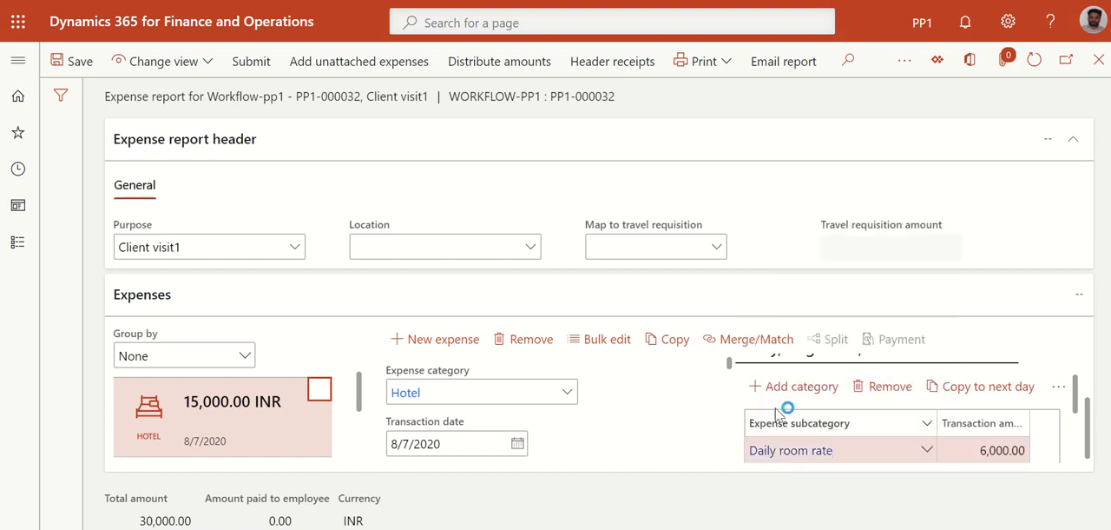
Add a Room service itemization of 1,500 INR to the hotel expense and save the expense report
left_click(781, 391)
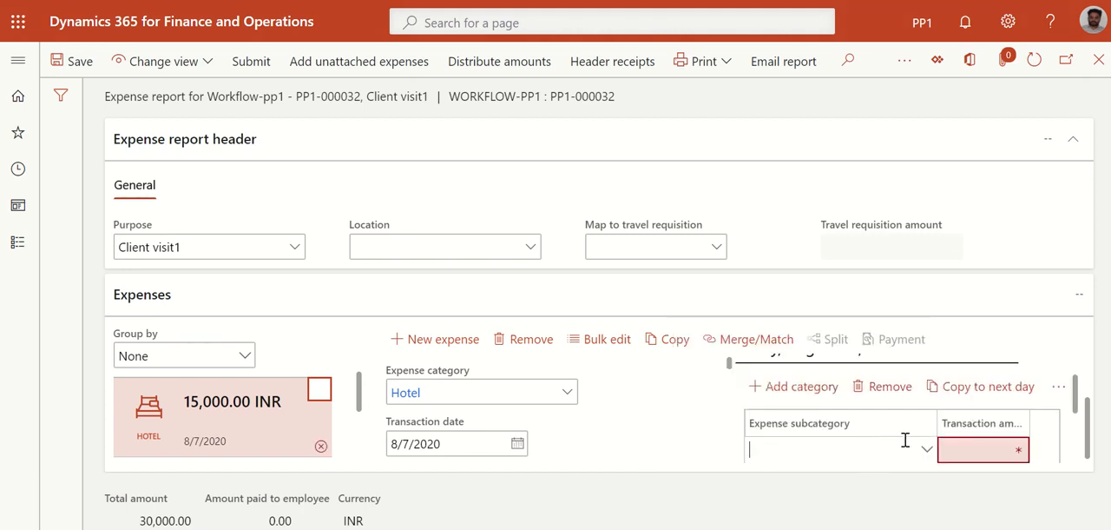
left_click(927, 455)
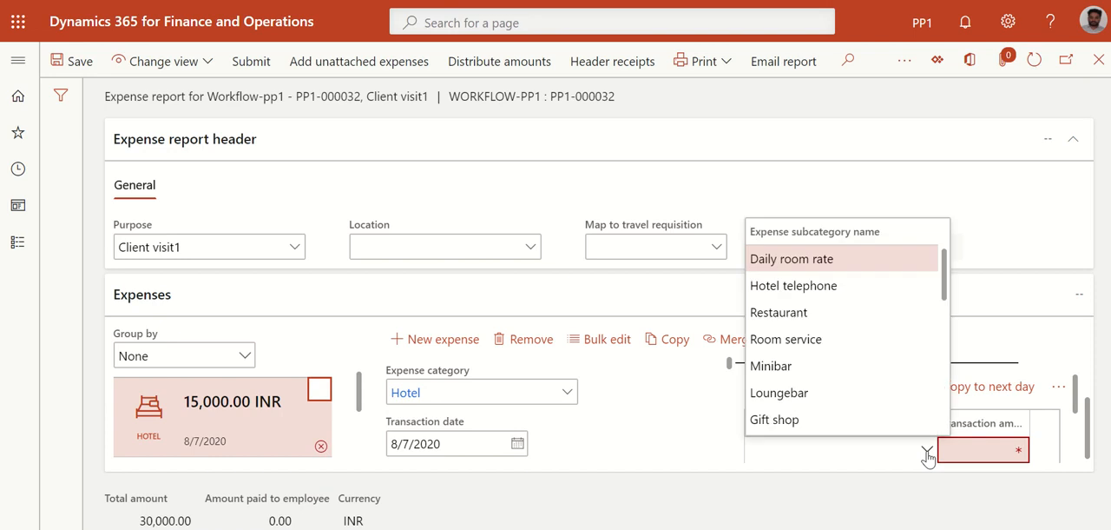
left_click(797, 341)
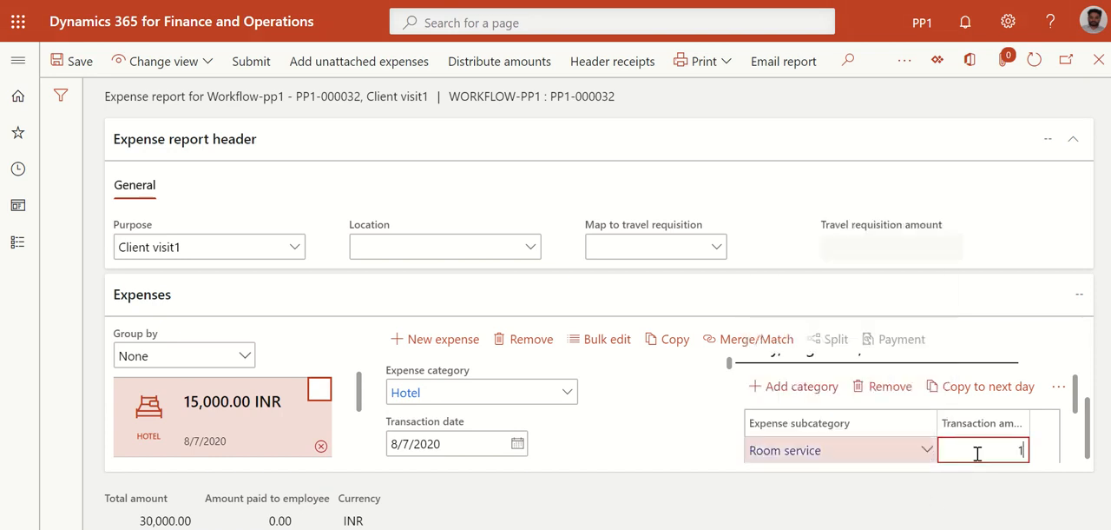
left_click(692, 444)
left_click(89, 60)
Review the hotel expense's itemized amounts and remove the Hotel expense from the report
left_click_drag(1077, 392, 1077, 360)
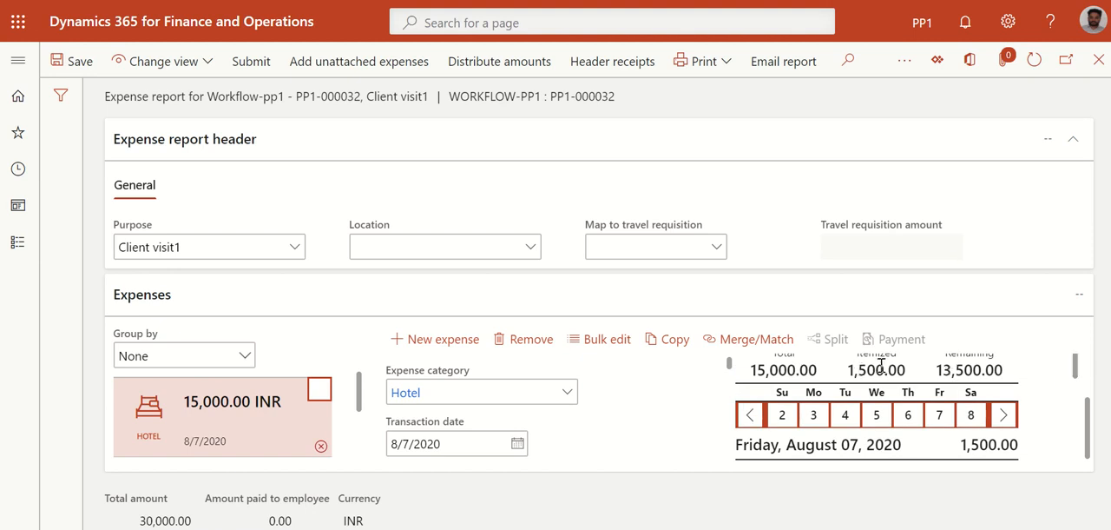
left_click_drag(1076, 369, 1075, 434)
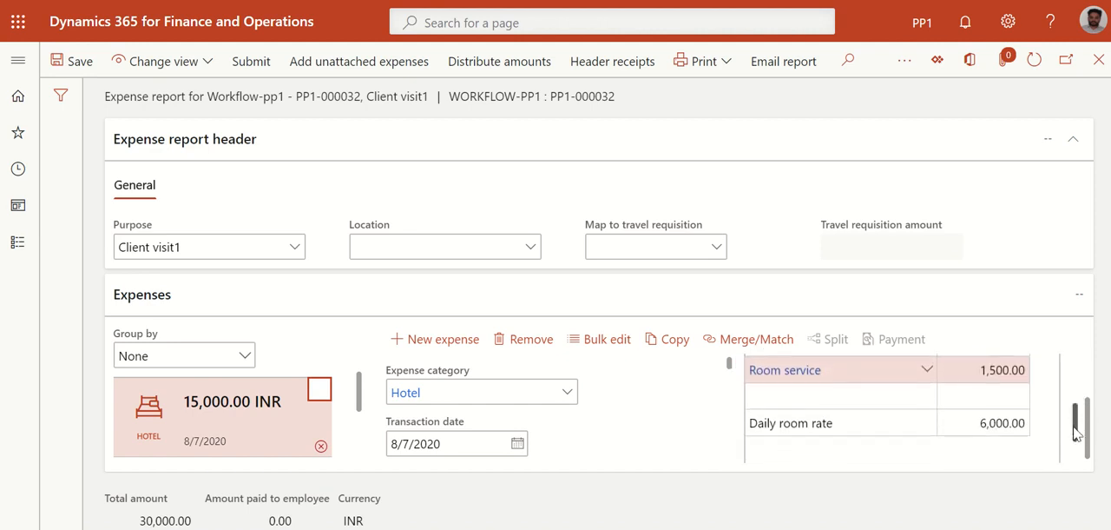
left_click(914, 395)
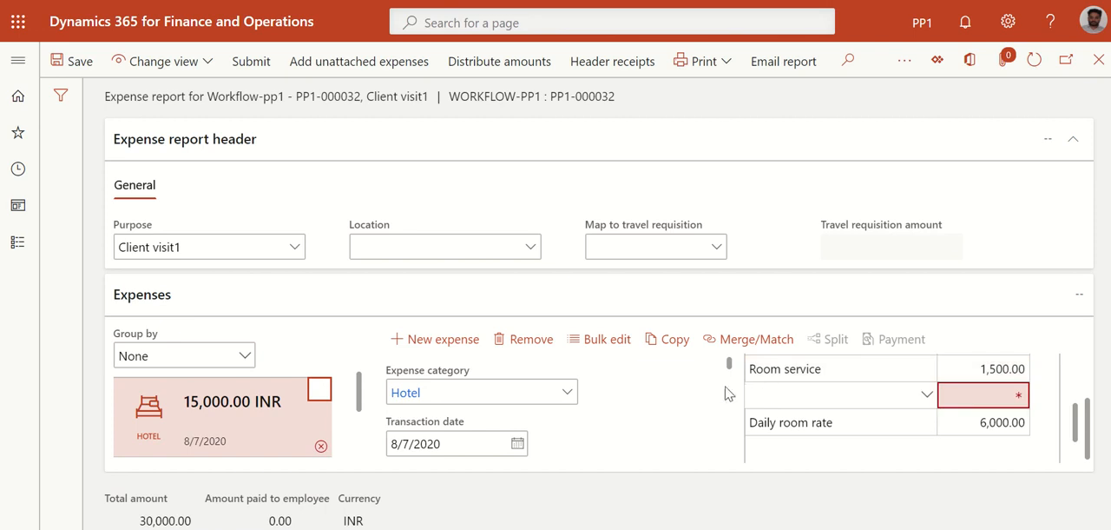
left_click(540, 343)
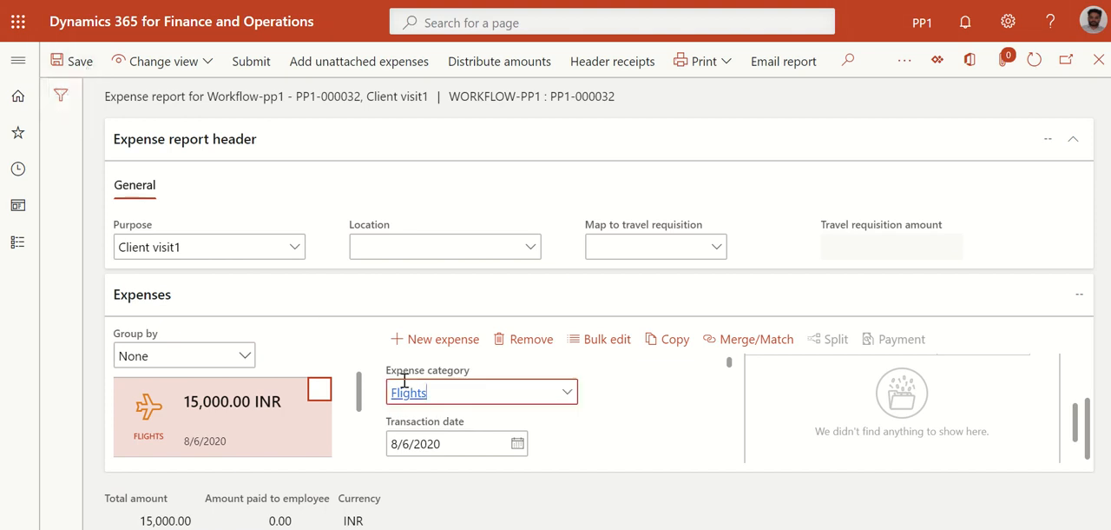
scroll(603, 459, "down", 2)
scroll(603, 458, "up", 2)
left_click(441, 346)
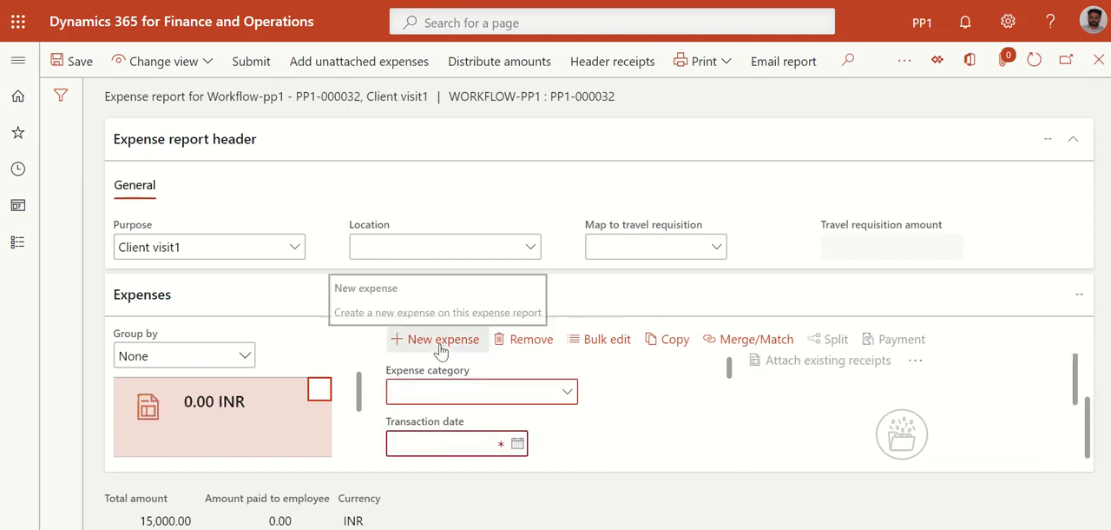
left_click(568, 393)
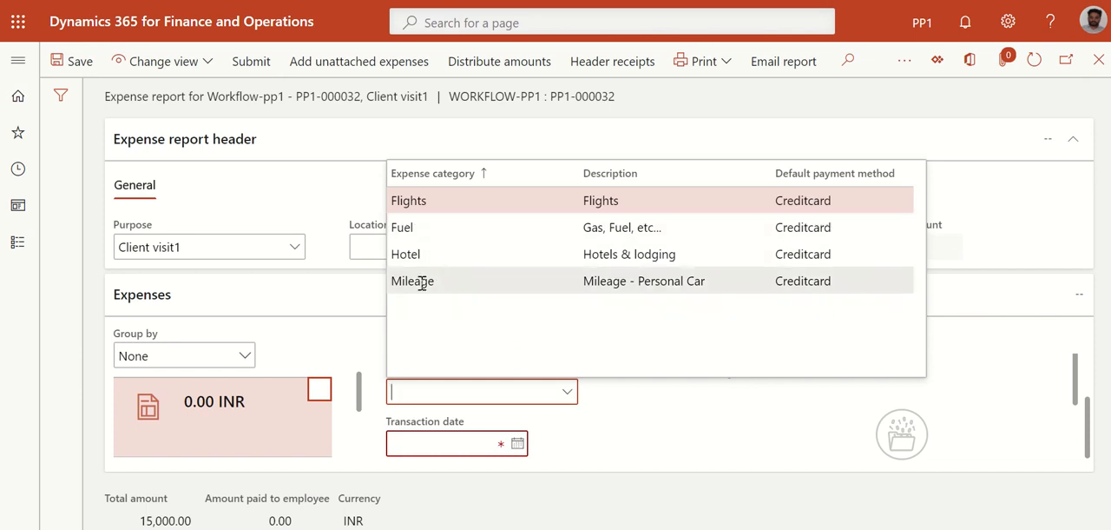
left_click(717, 391)
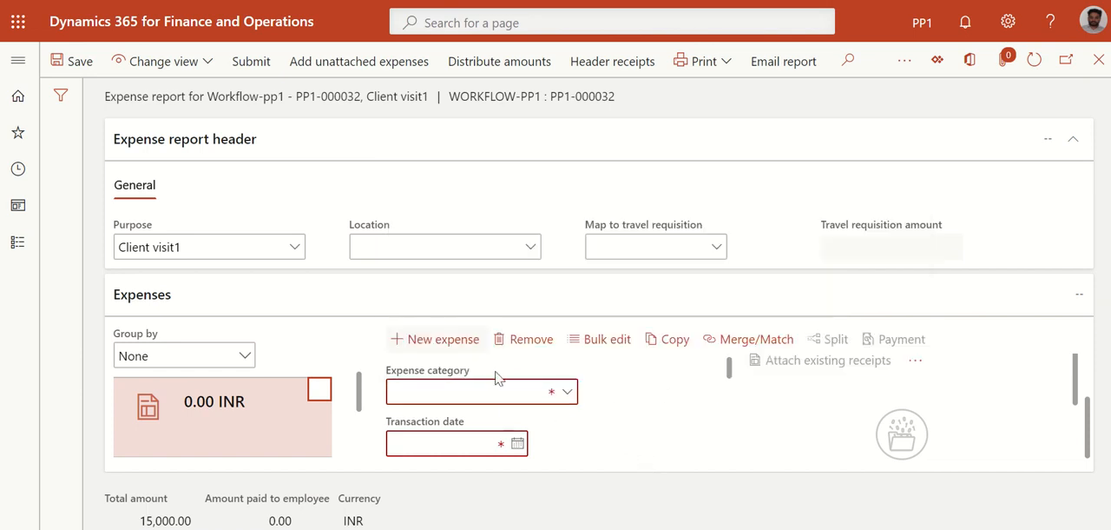
left_click(531, 345)
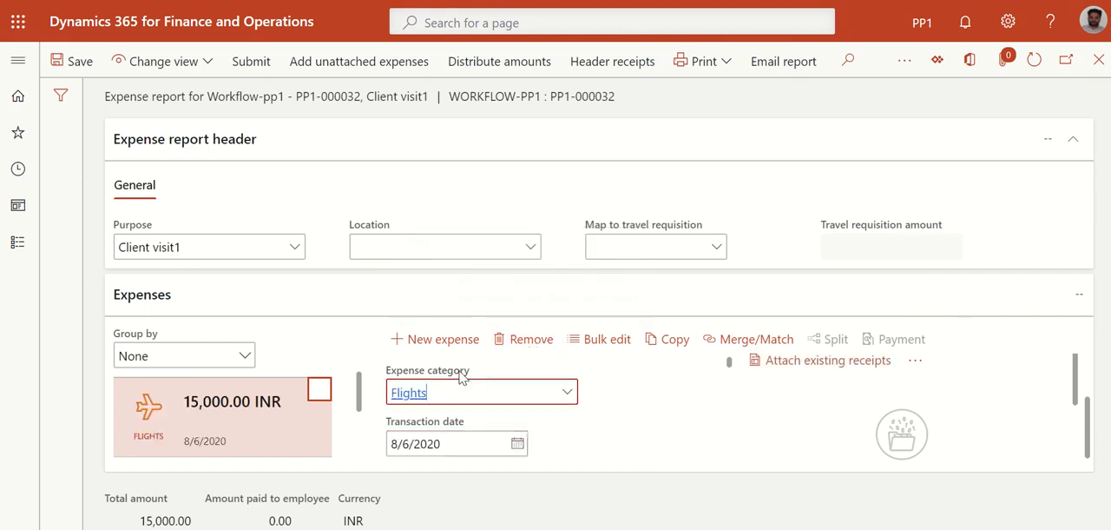
Submit the Client visit1 expense report with the comment "Request for approval"
left_click(250, 61)
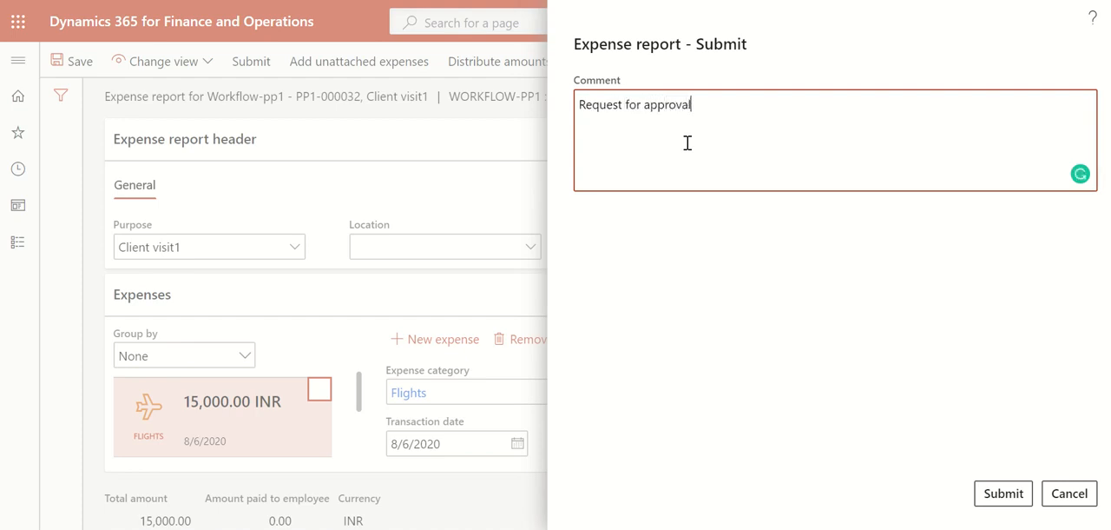
left_click(994, 500)
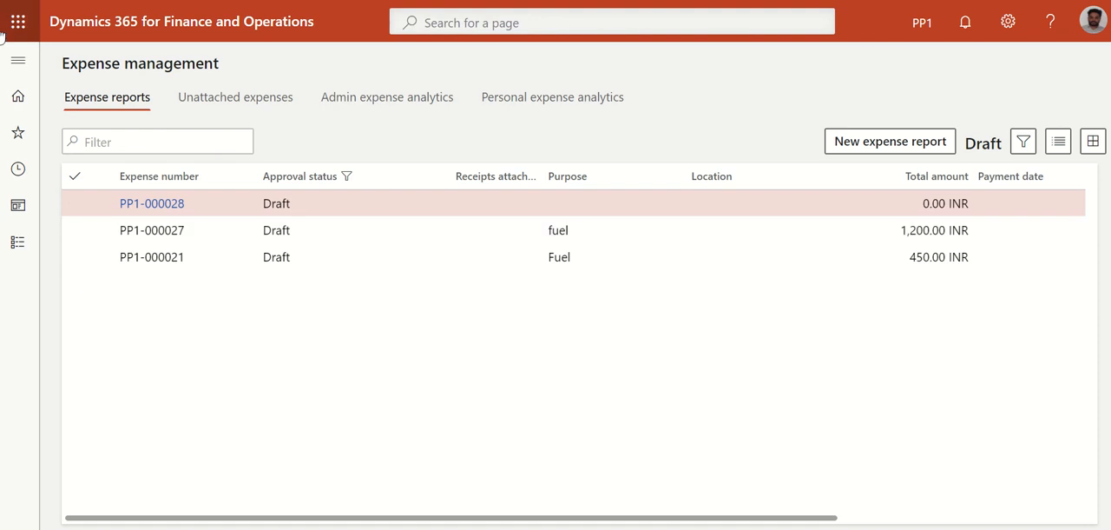
Open the Expense reports list under My expenses and check the Client visit1 report's approval status and amount
left_click(5, 63)
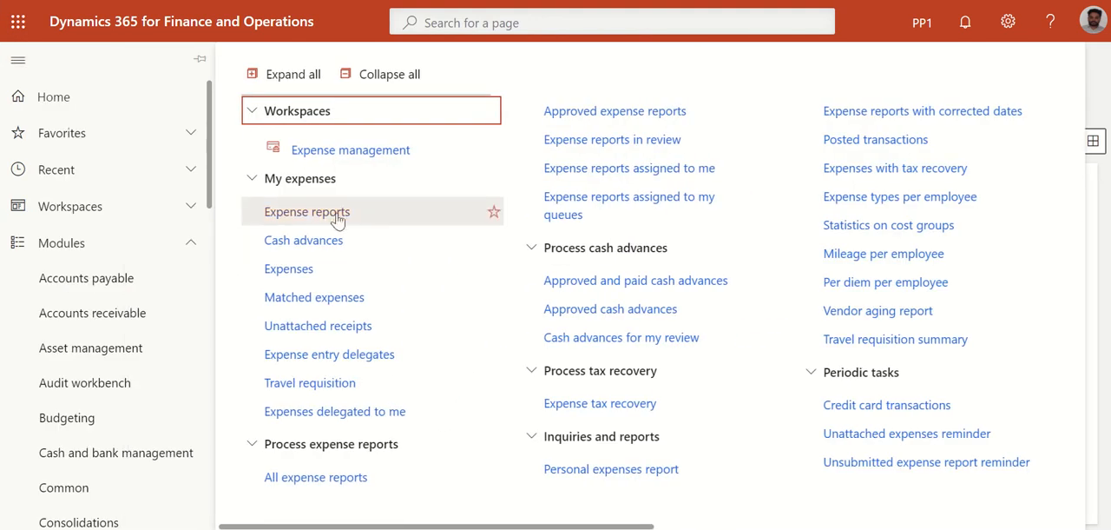
left_click(305, 214)
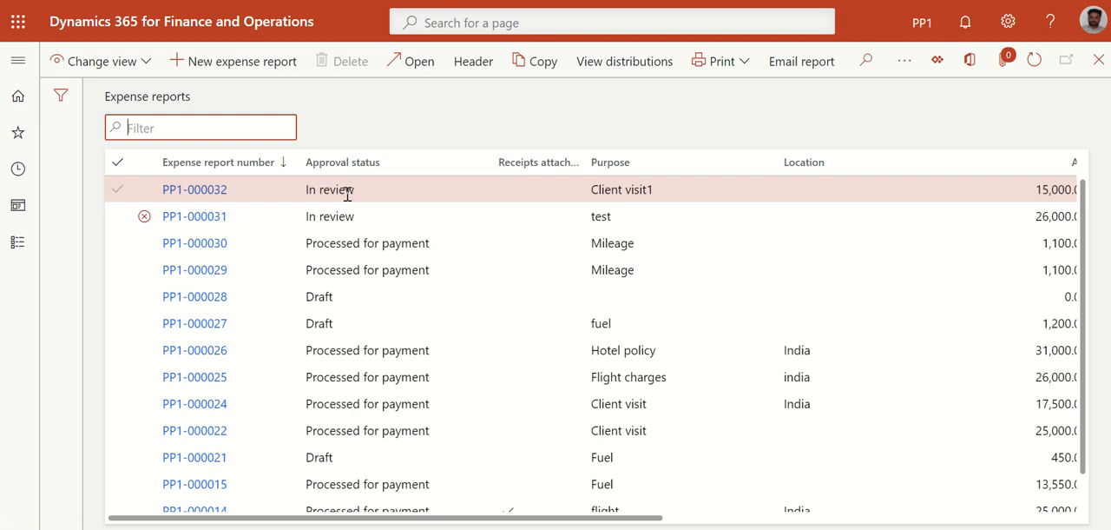
left_click_drag(592, 518, 908, 293)
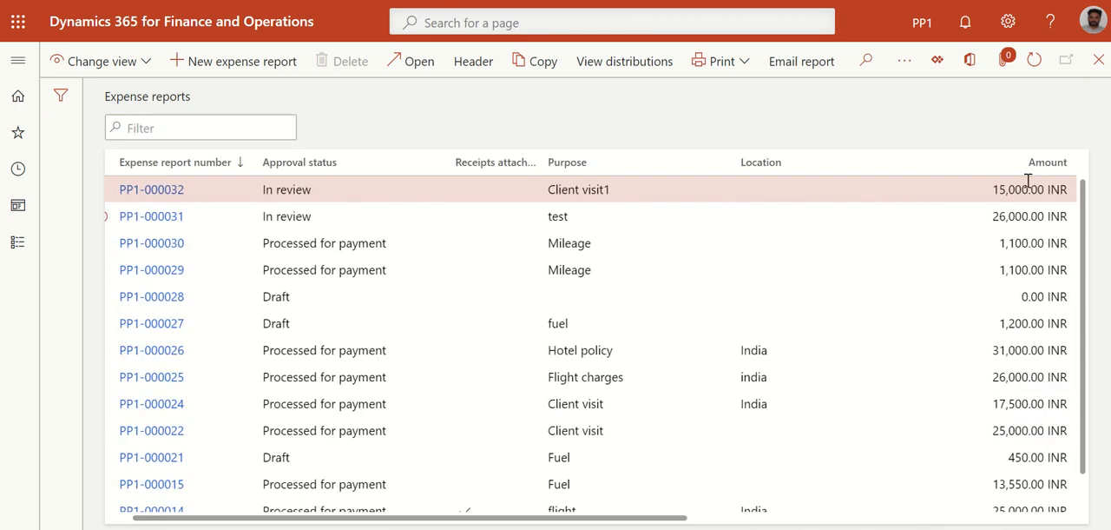
Open the list of expense reports assigned to me, refresh it, and select the Client visit1 report
left_click(8, 66)
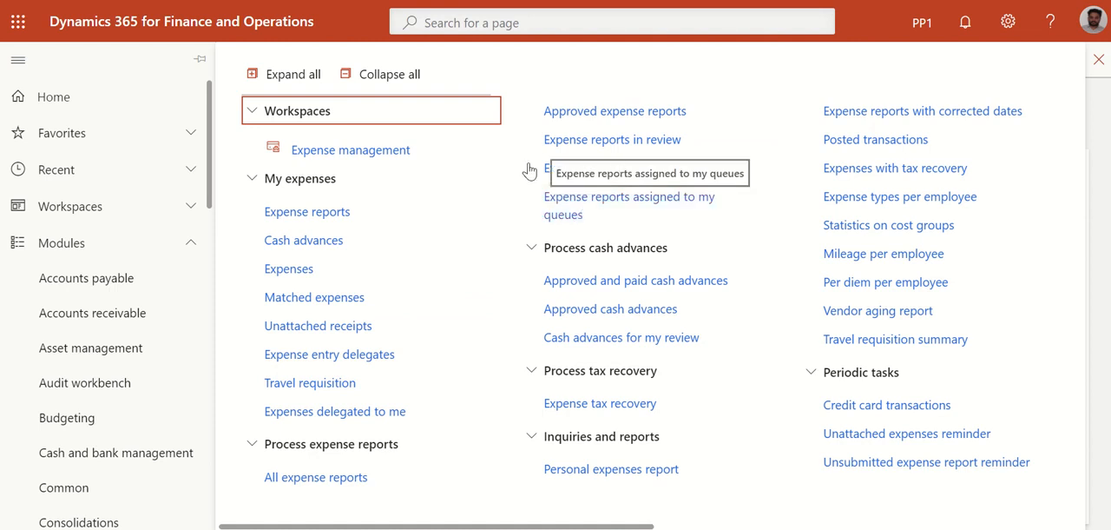
left_click(591, 176)
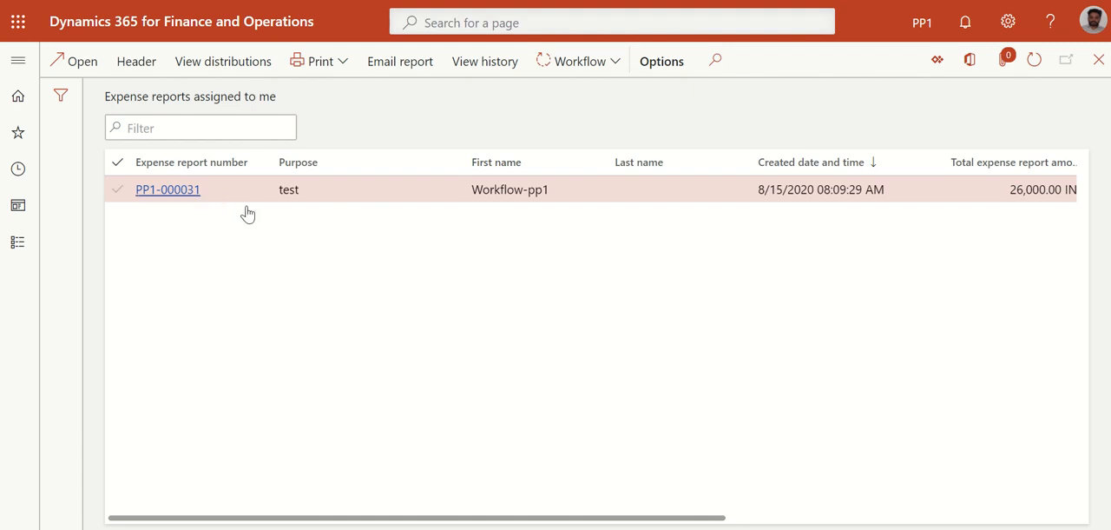
left_click_drag(553, 518, 794, 239)
left_click(1034, 59)
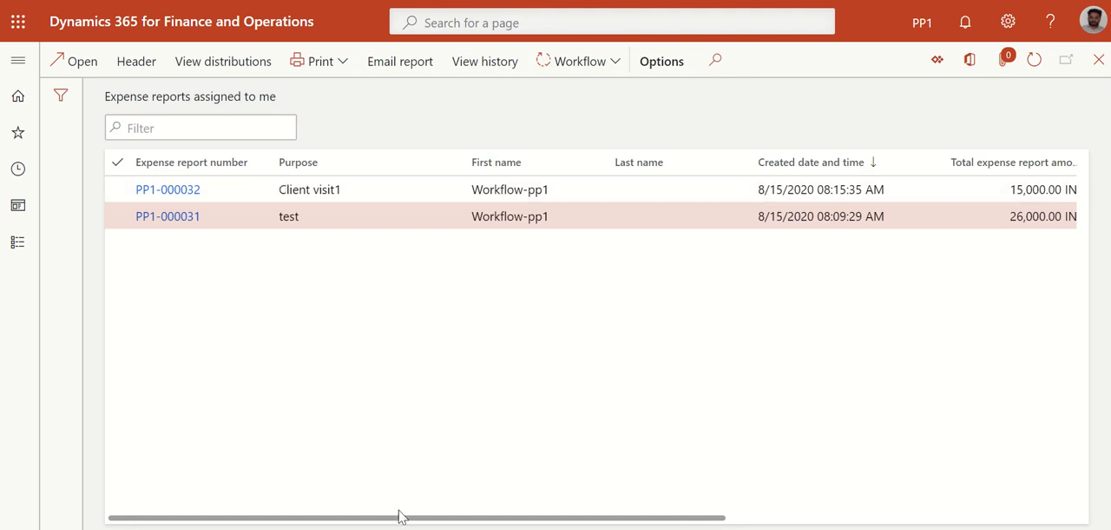
left_click_drag(400, 515, 346, 526)
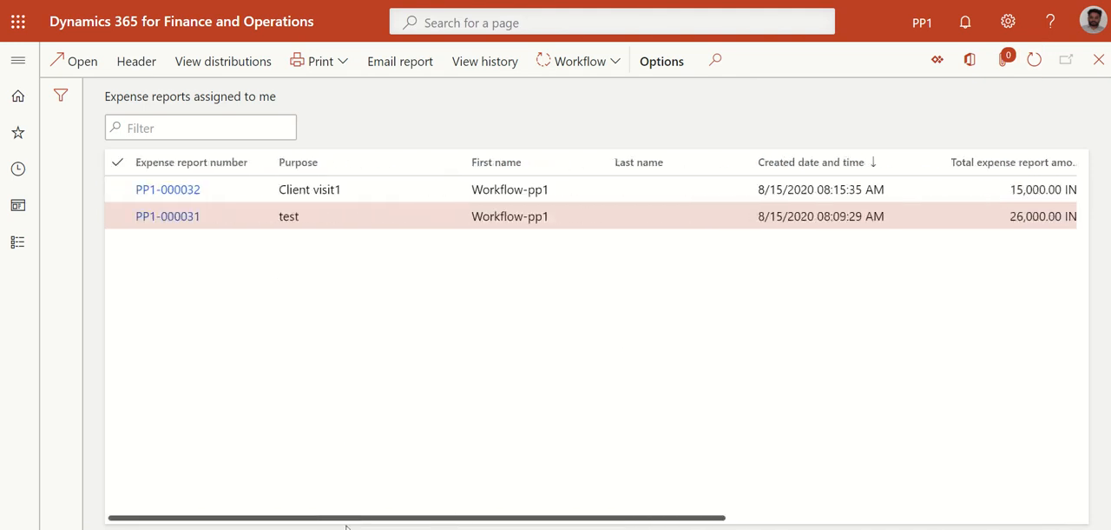
left_click(164, 190)
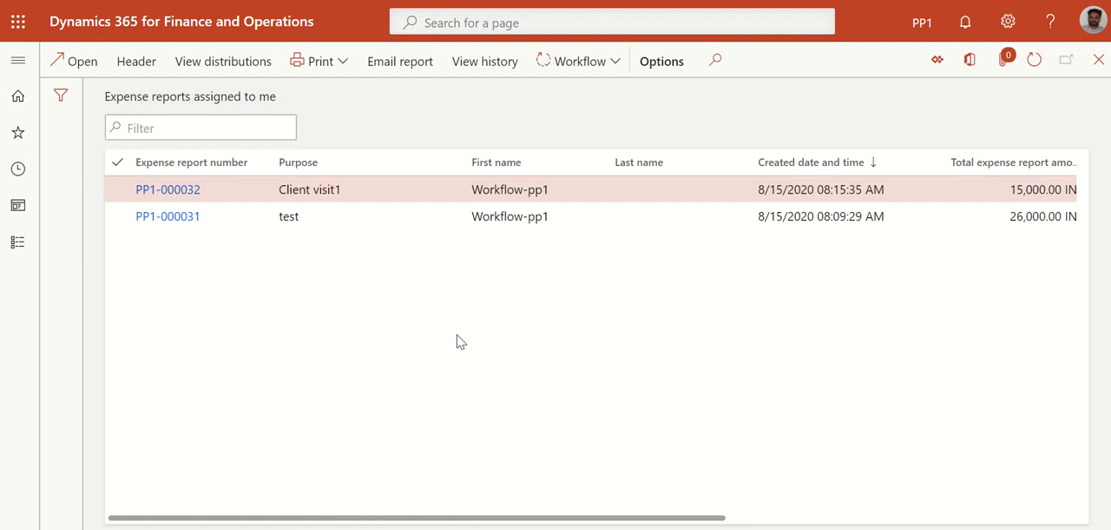
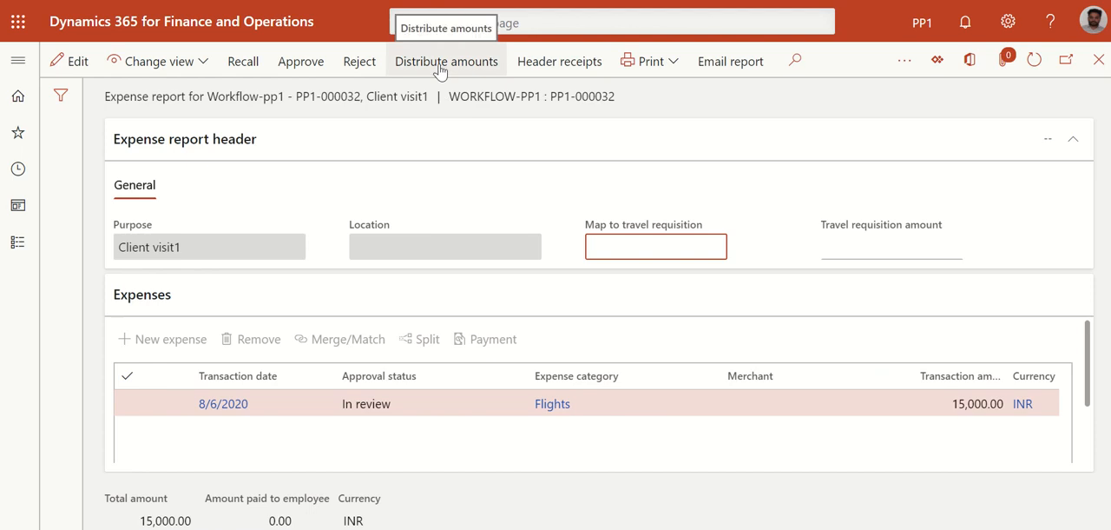
Approve the Client visit1 expense report with the comment "Approved" and refresh the list of reports assigned to me
left_click(279, 70)
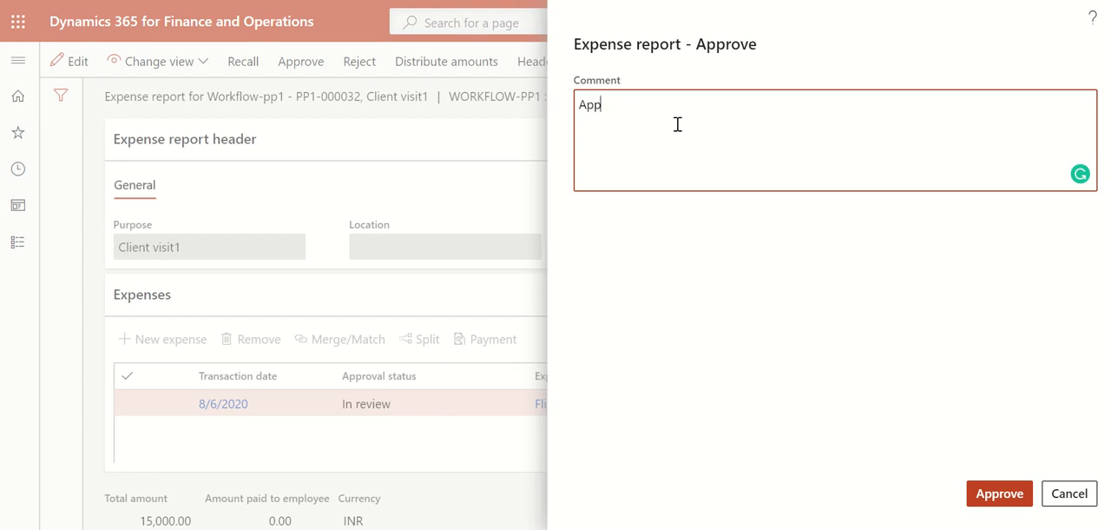
left_click(999, 493)
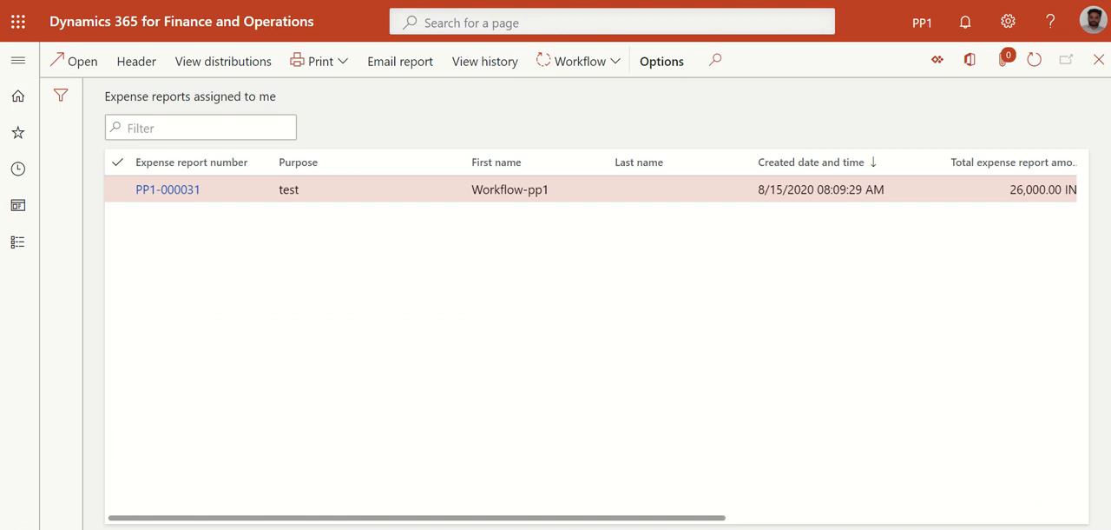
left_click_drag(552, 519, 521, 519)
left_click(1035, 60)
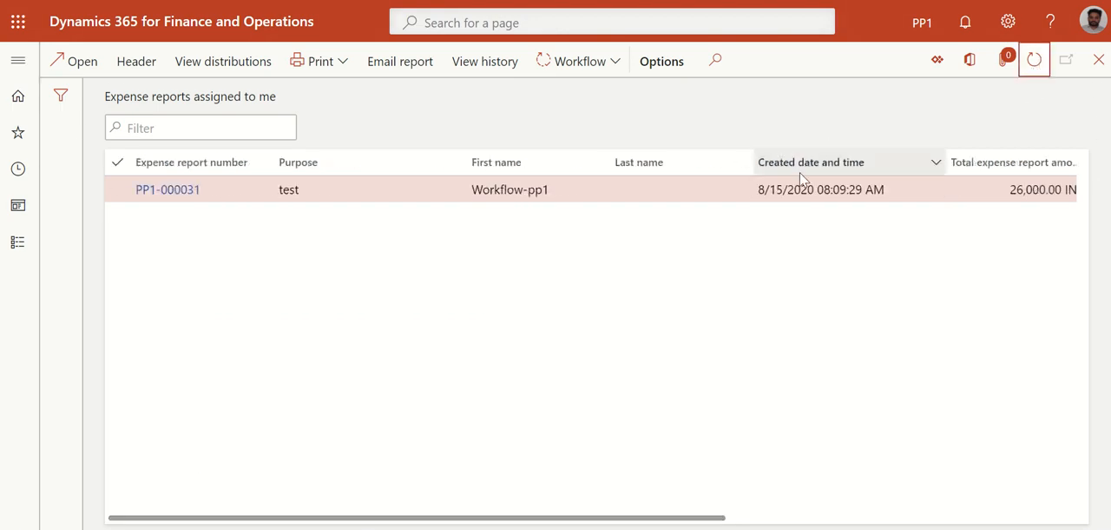
Open the list of all expense reports, refresh it, and check the Client visit1 report's approval status
left_click(18, 60)
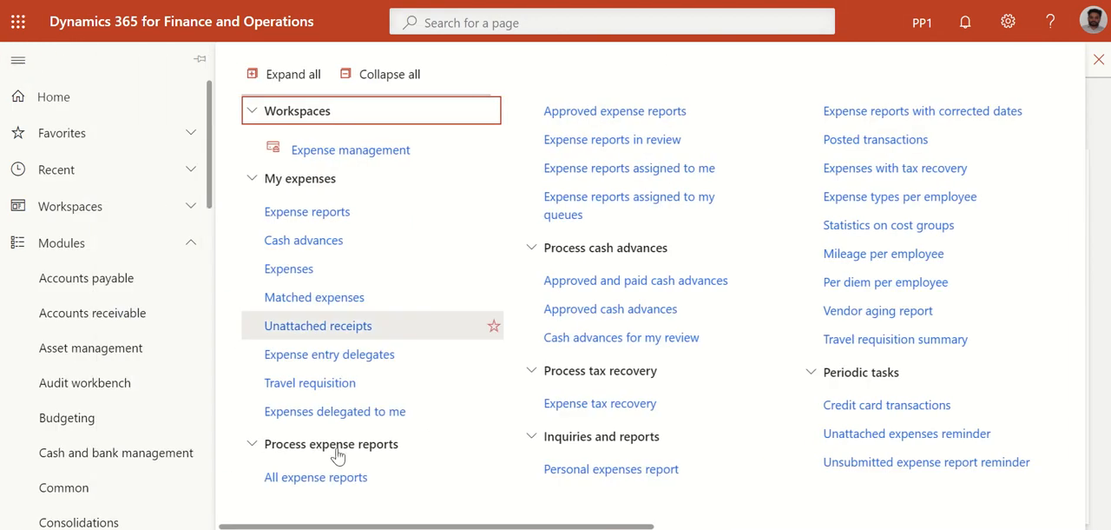
left_click(314, 479)
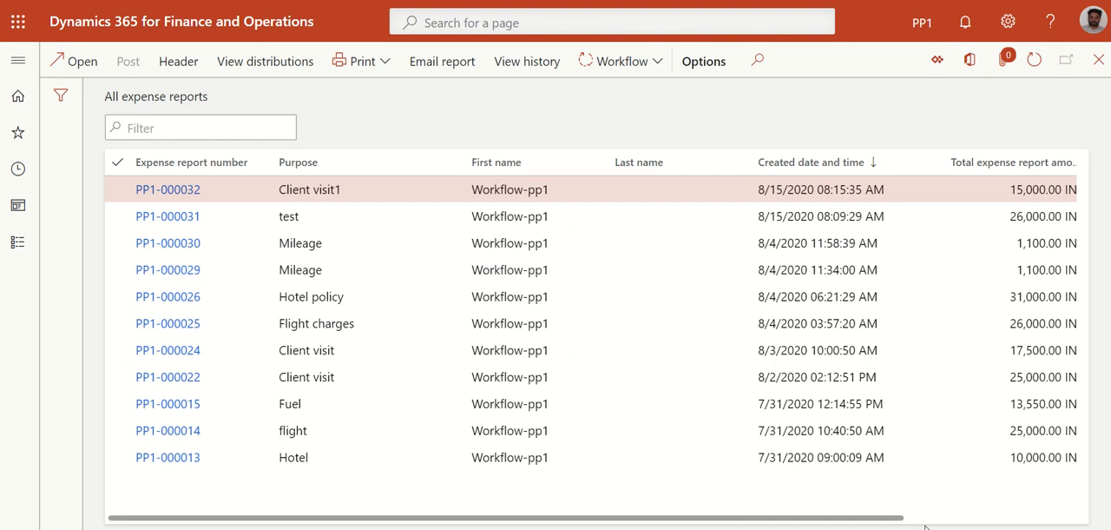
scroll(925, 521, "right", 3)
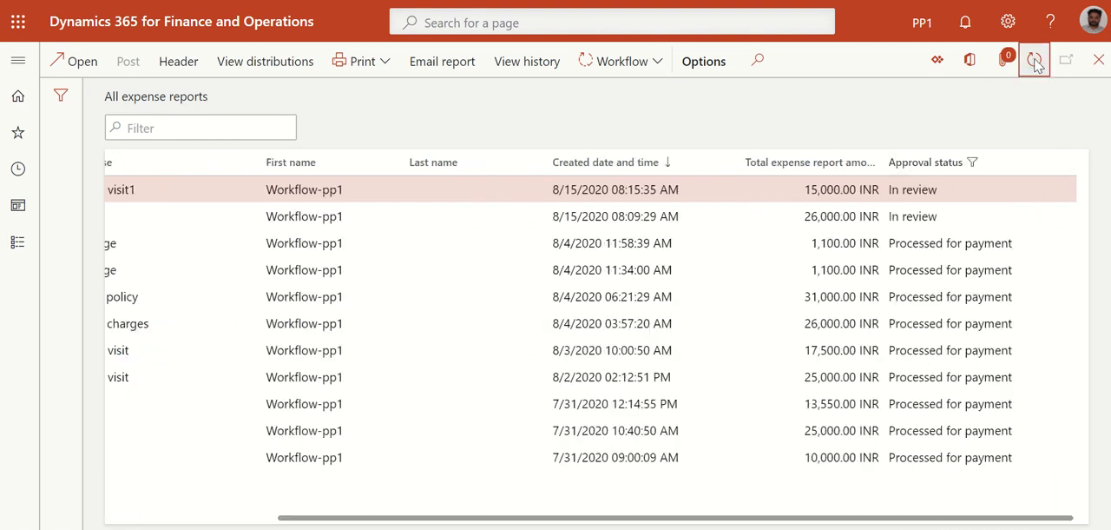
left_click(1035, 60)
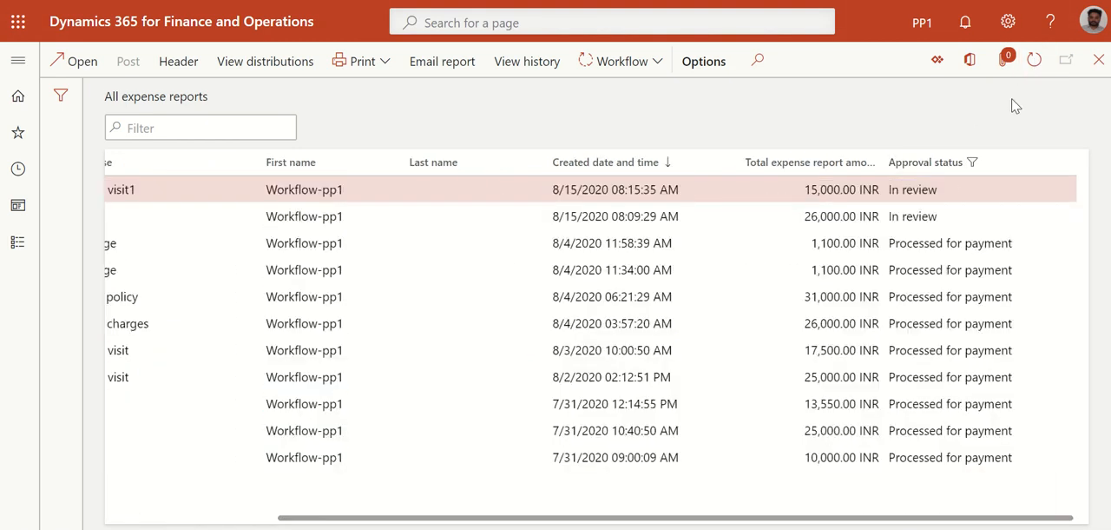
left_click(1034, 59)
left_click(1034, 60)
mouse_move(781, 519)
left_mouse_down()
mouse_move(646, 523)
mouse_move(803, 519)
left_mouse_up()
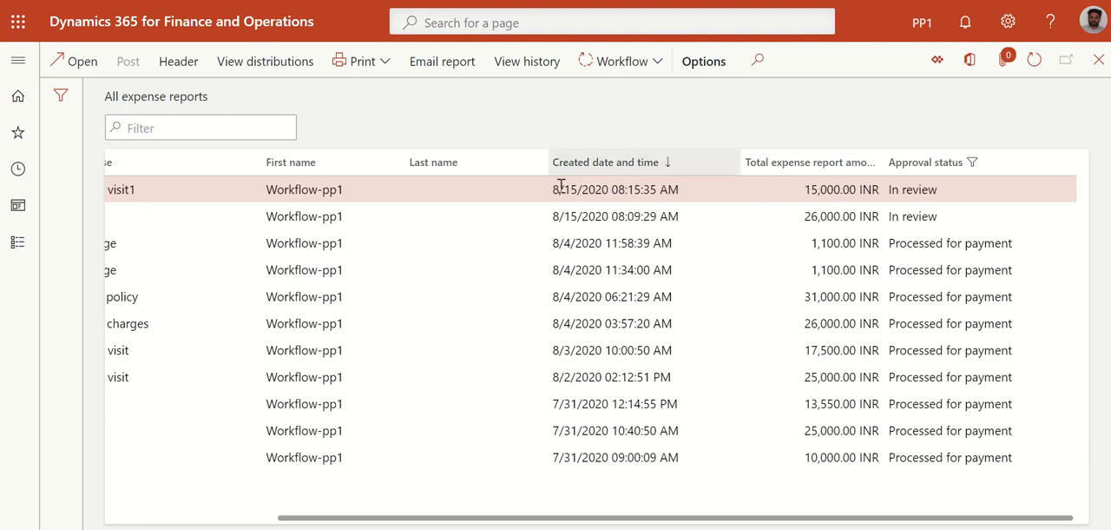
left_click_drag(573, 519, 251, 513)
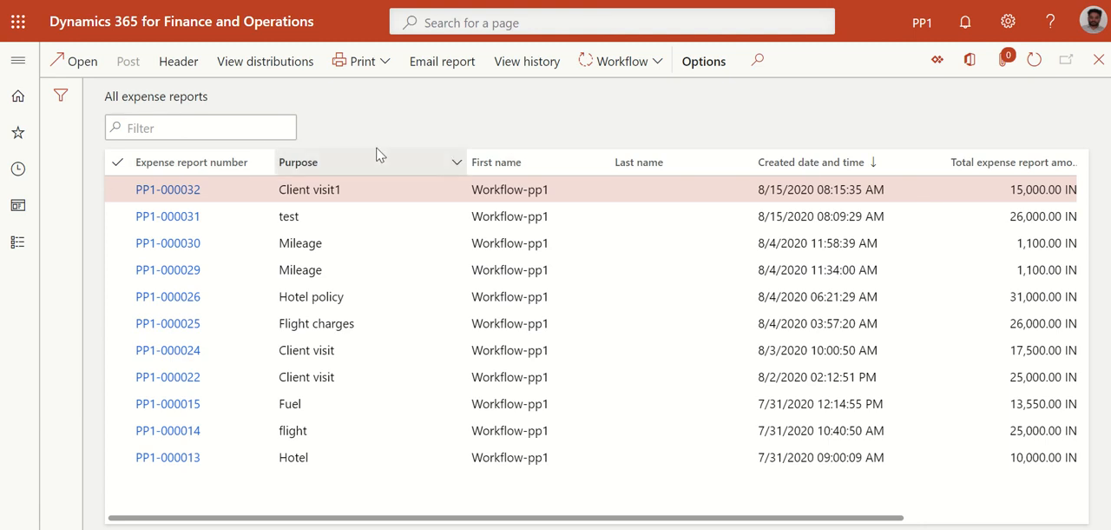
Open the Approved expense reports list and check the Client visit1 report's amount and approval status
left_click(17, 60)
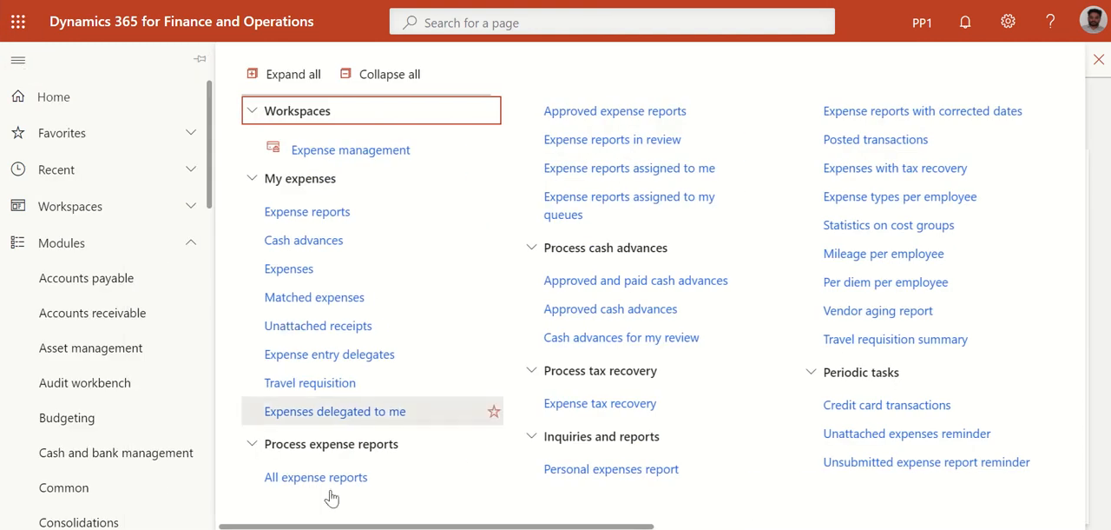
left_click(583, 125)
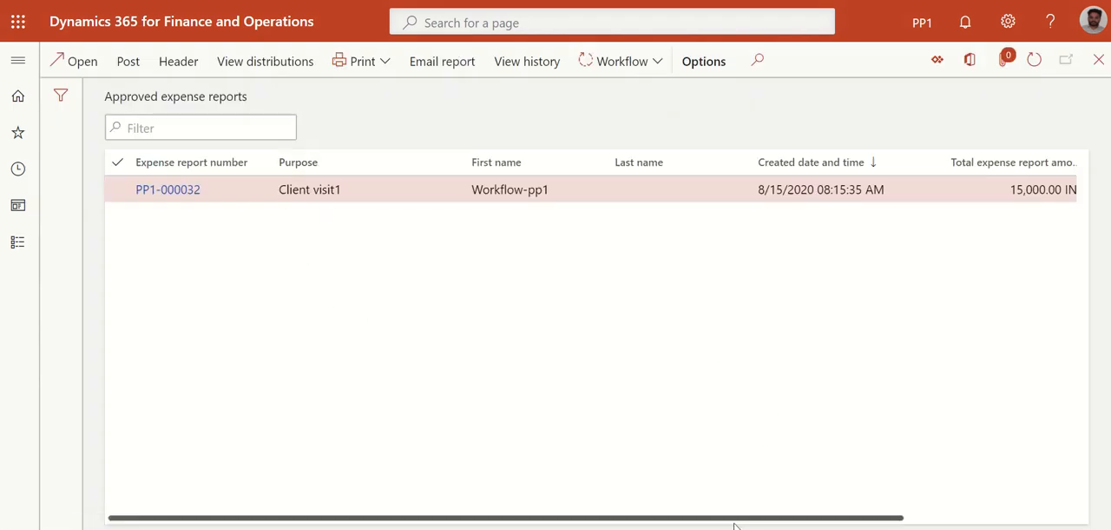
left_click_drag(732, 519, 1012, 521)
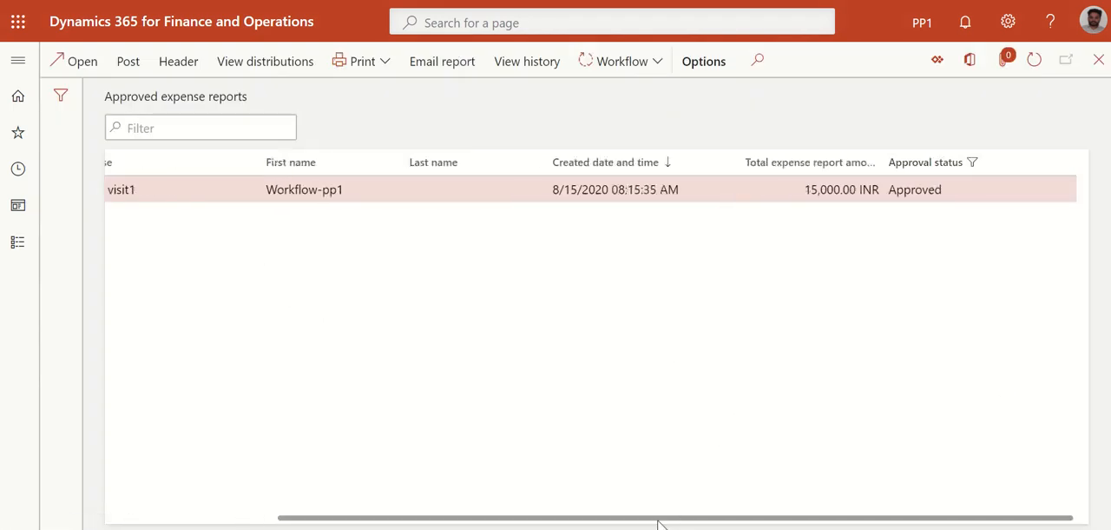
left_click_drag(622, 521, 164, 492)
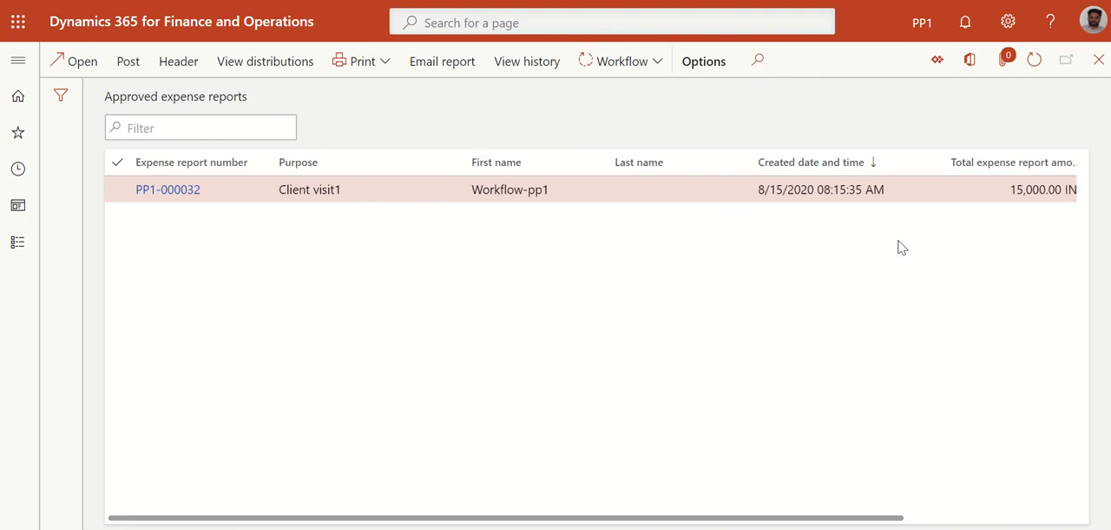
Post the approved Client visit1 expense report and dismiss the notifications
left_click(128, 66)
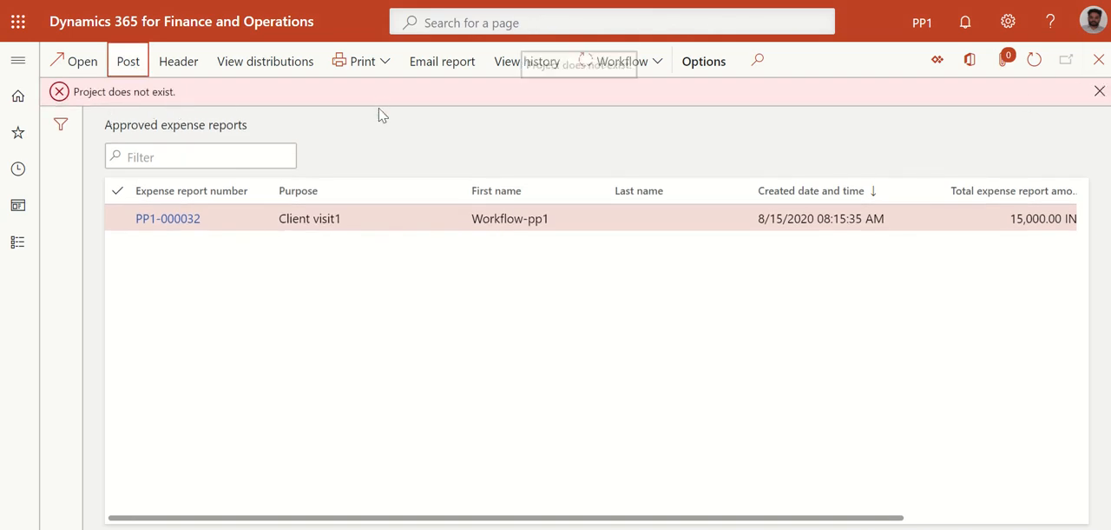
left_click(1098, 91)
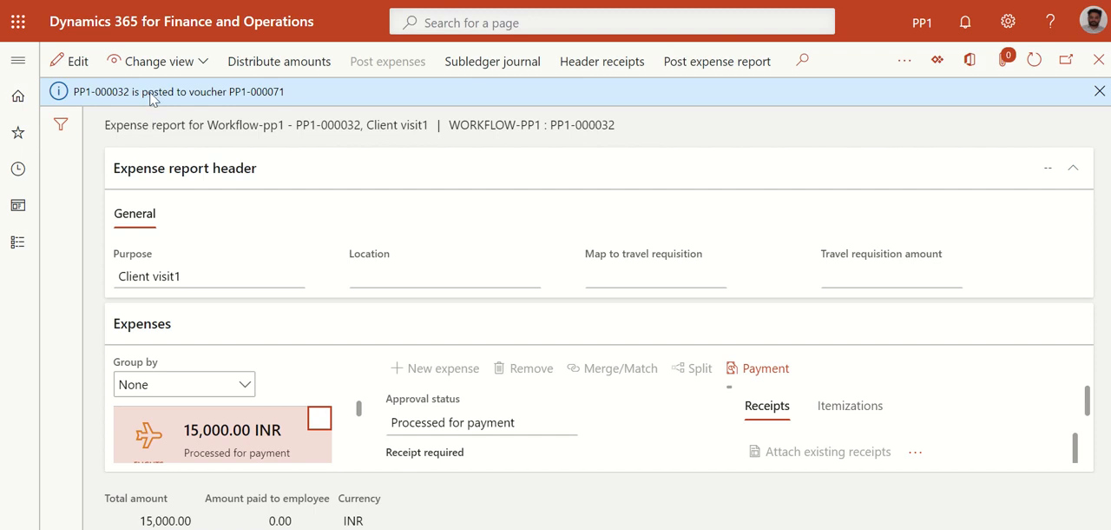
left_click(1099, 92)
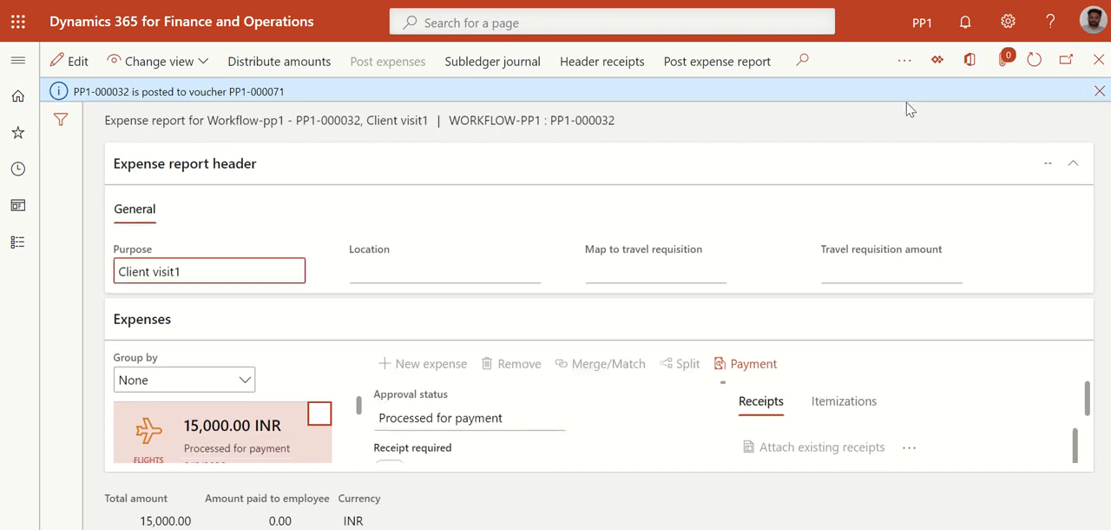
Open All vendors in Accounts payable, select the Company CC vendor, and check its transaction log
left_click(18, 60)
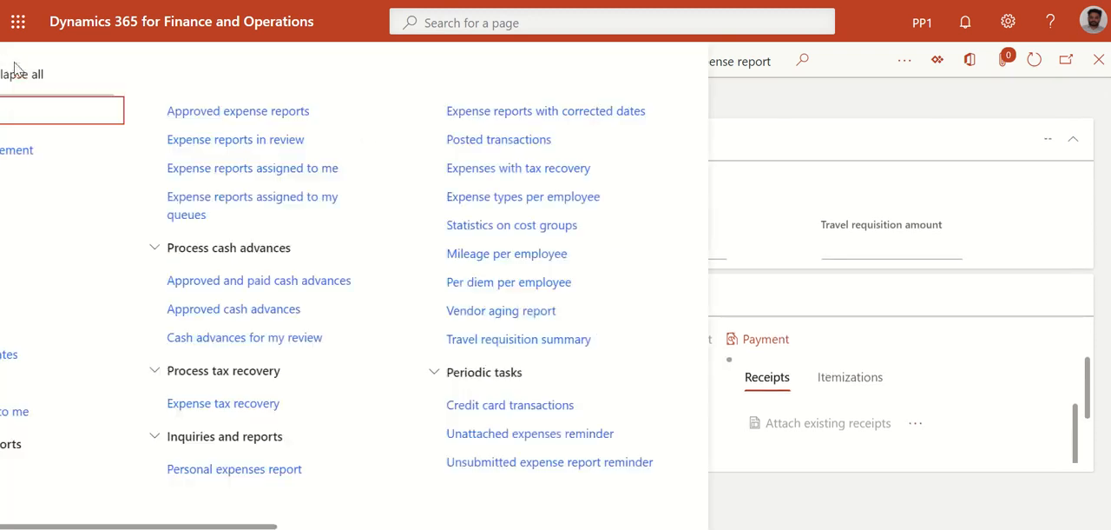
left_click(93, 283)
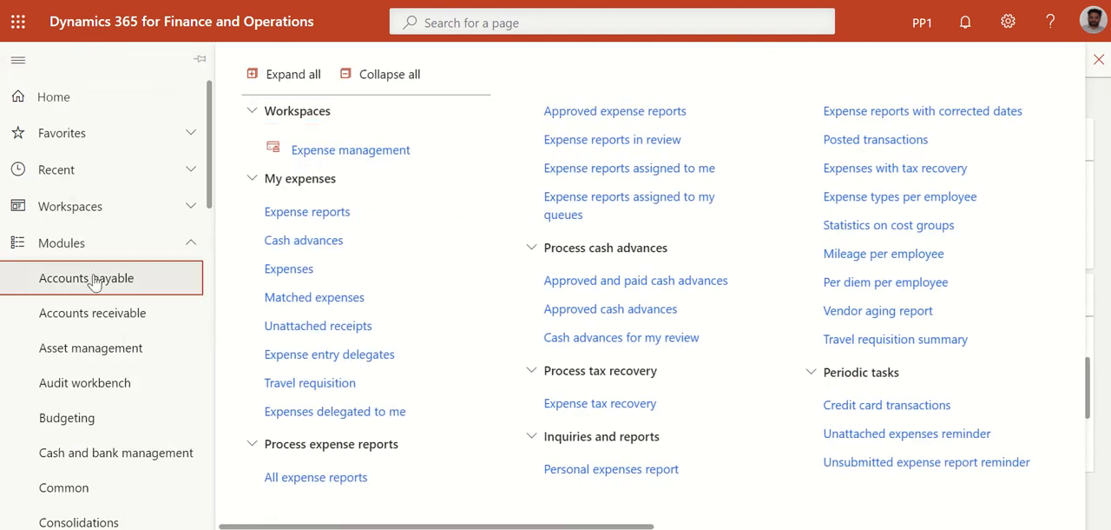
left_click(315, 252)
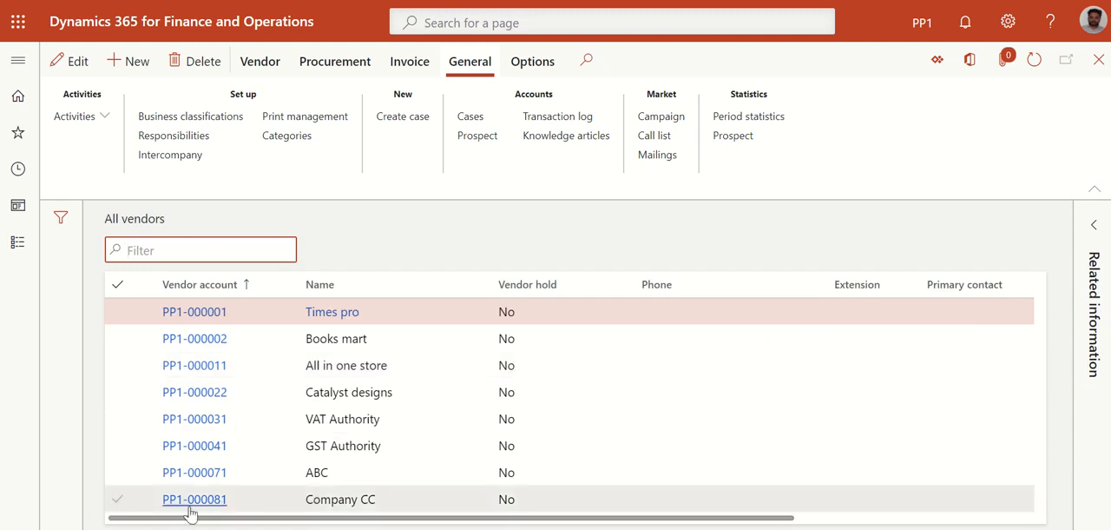
left_click(129, 508)
left_click(130, 501)
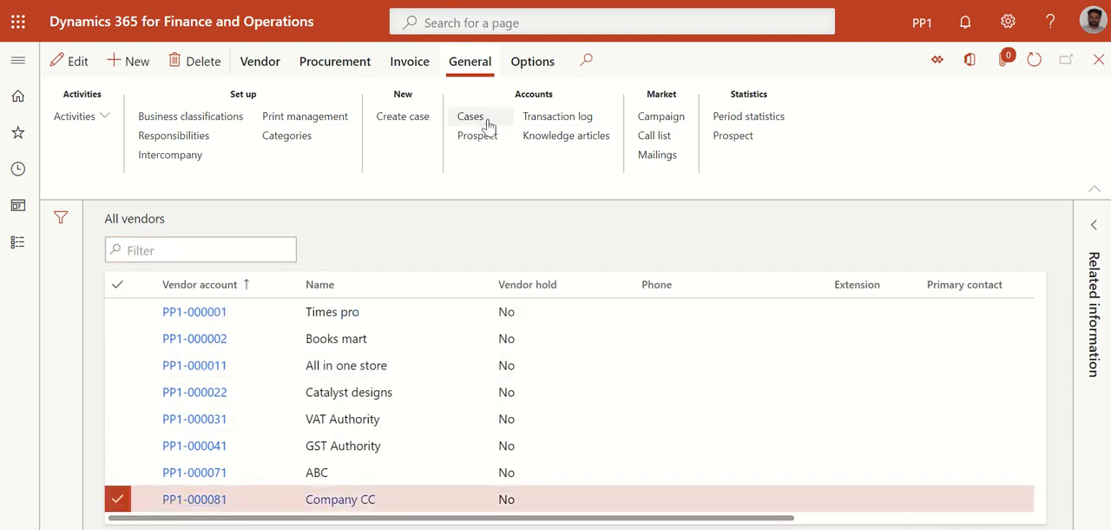
left_click(549, 123)
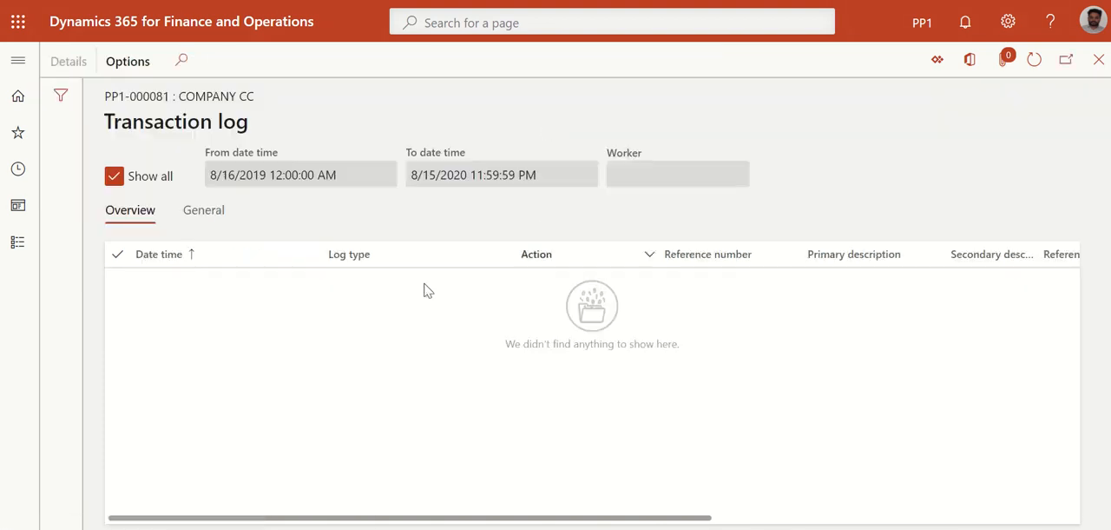
left_click(1097, 61)
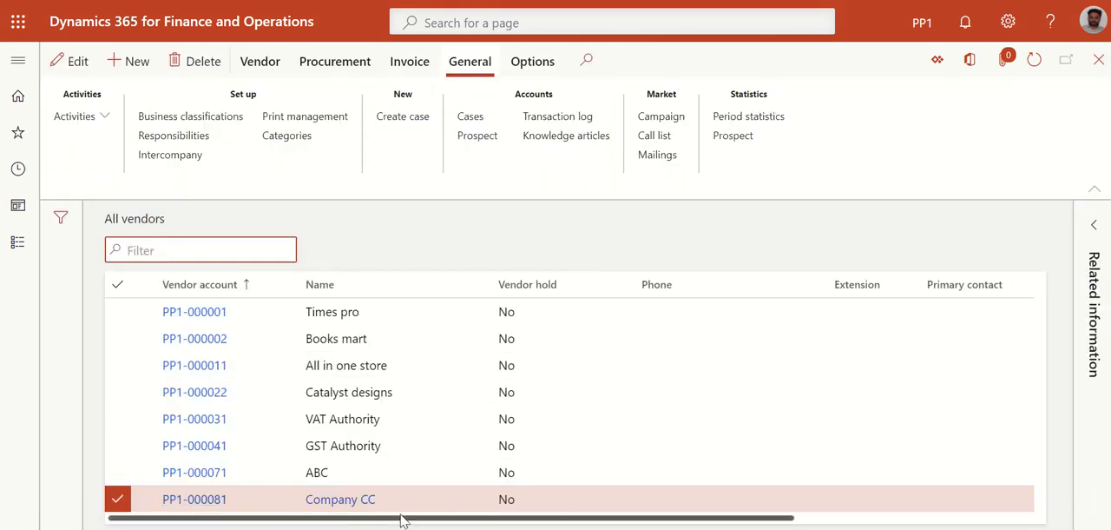
Open the Company CC vendor's transactions and look through the vouchers, invoices and amounts
mouse_move(402, 521)
left_mouse_down()
mouse_move(749, 501)
mouse_move(402, 519)
left_mouse_up()
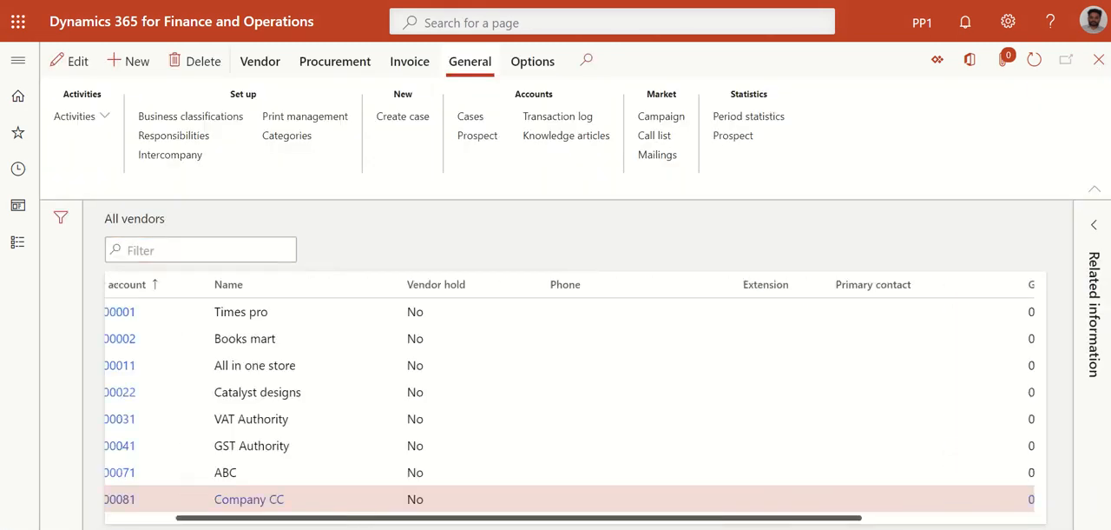
left_click(269, 63)
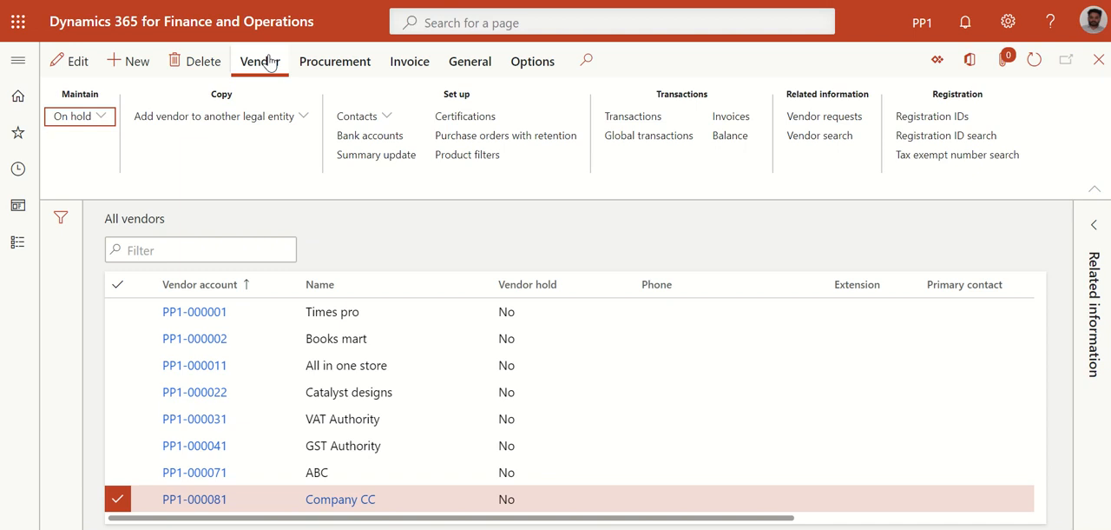
left_click(658, 119)
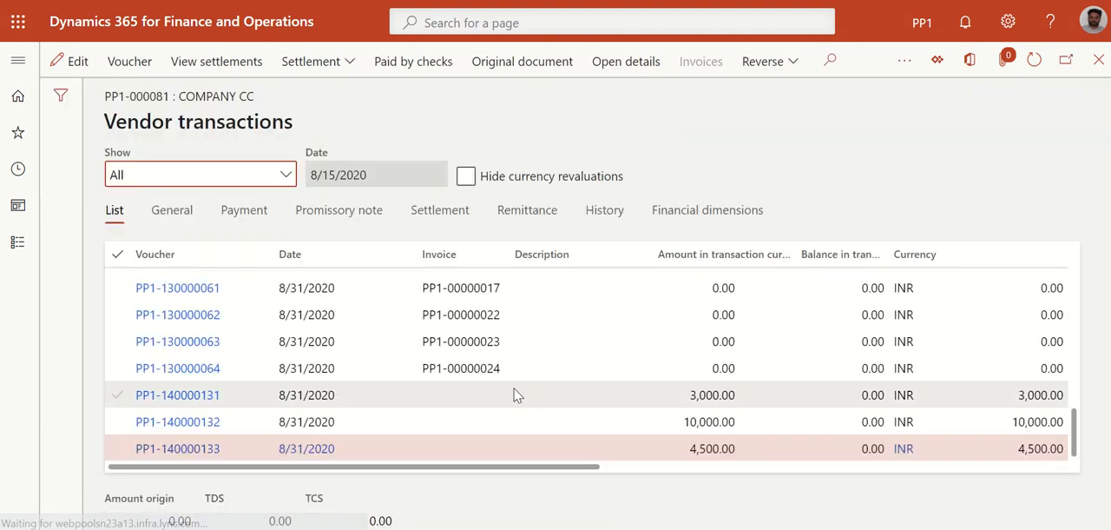
left_click_drag(460, 470, 384, 506)
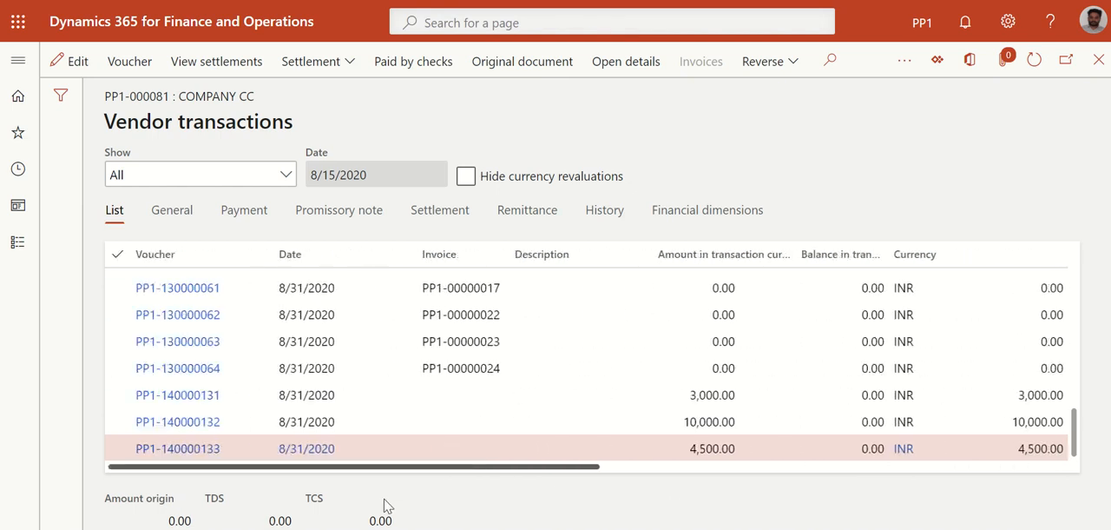
scroll(419, 442, "up", 5)
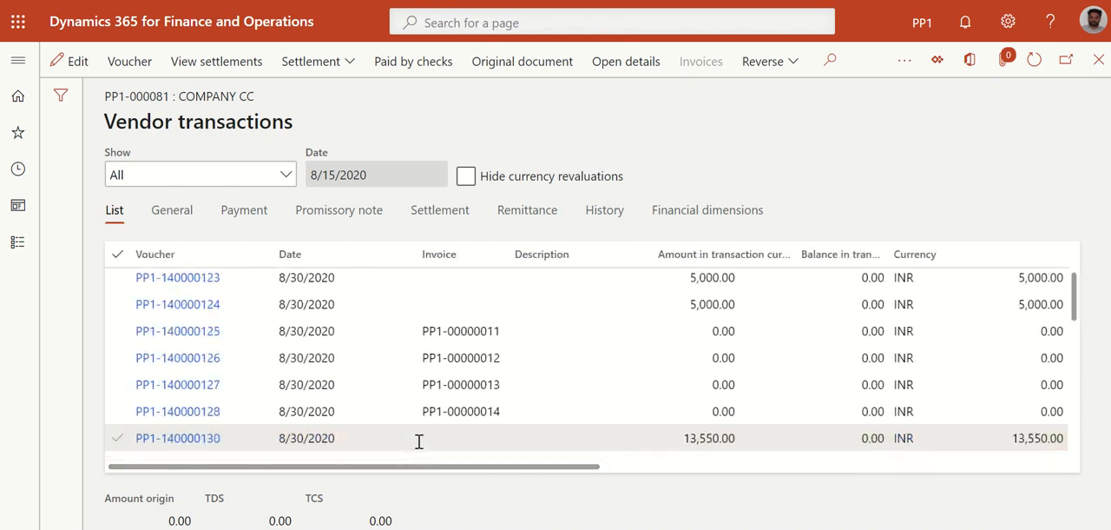
scroll(419, 442, "down", 5)
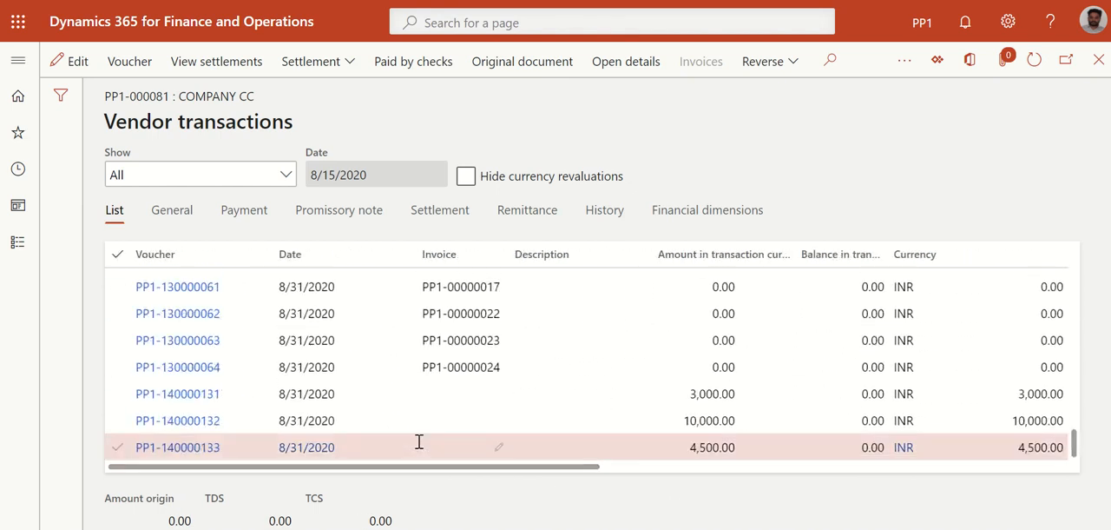
scroll(418, 442, "up", 10)
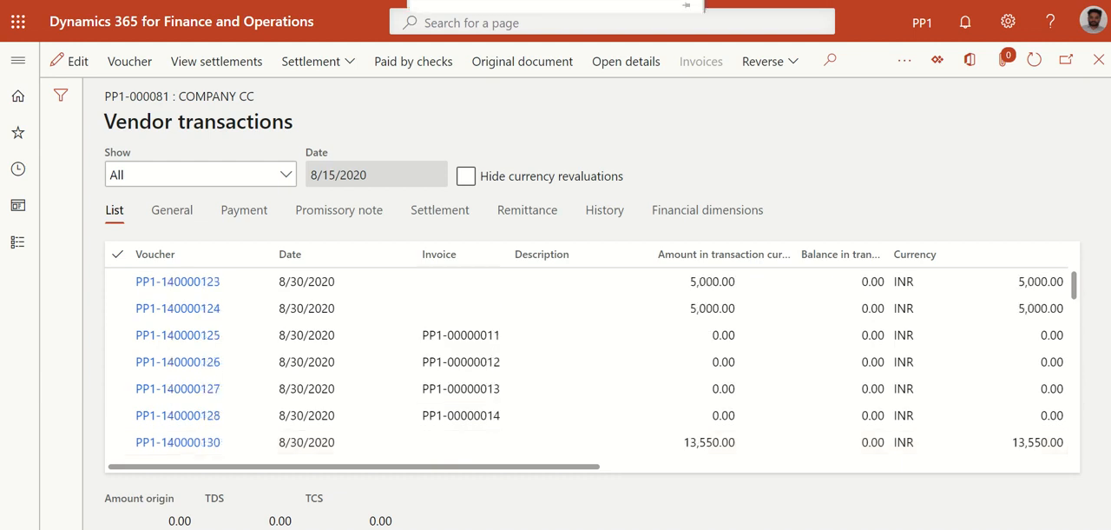
Open Expense reports under My expenses in Expense management and select the Client visit1 report's invoice number
left_click(26, 74)
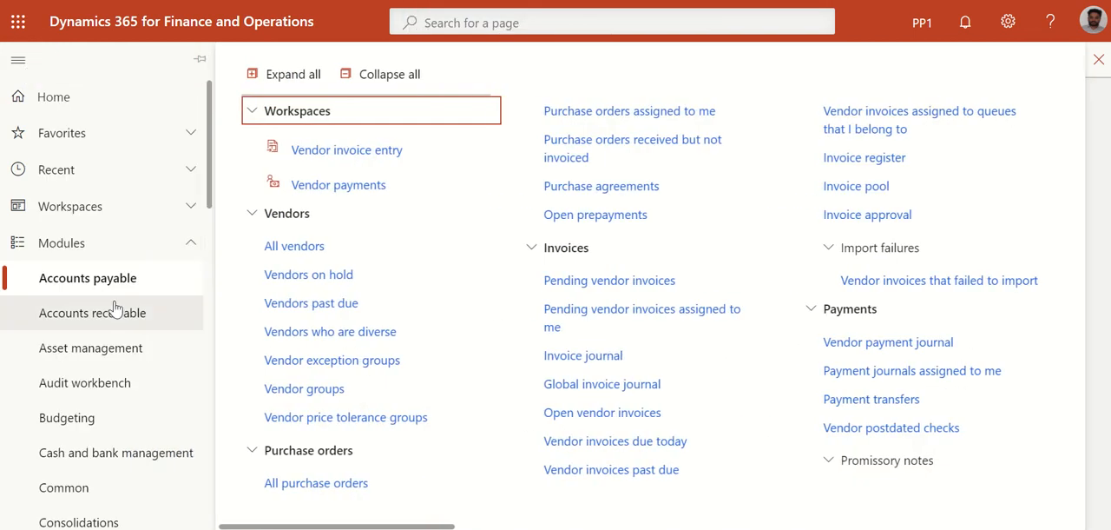
scroll(116, 303, "down", 5)
left_click(101, 272)
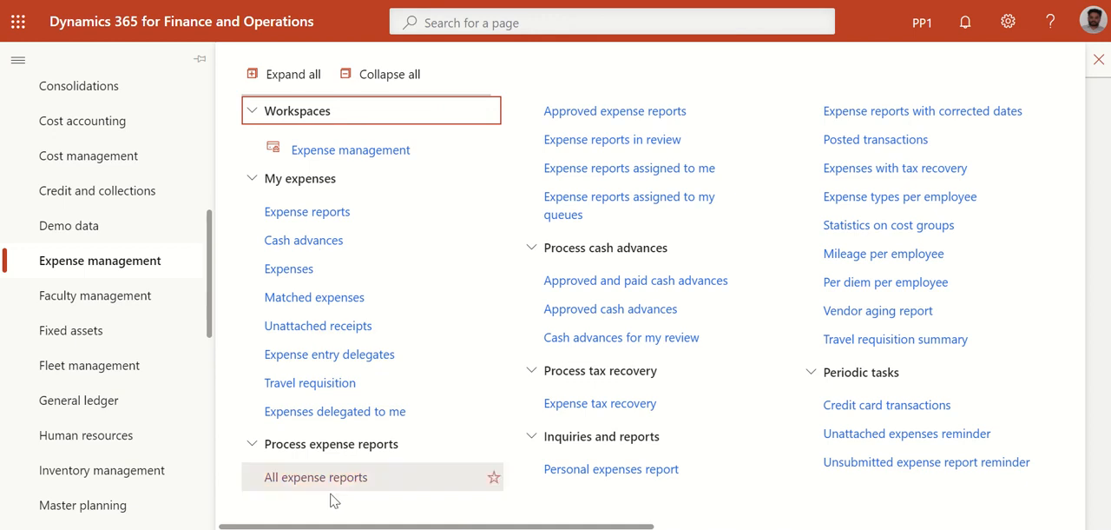
left_click(309, 216)
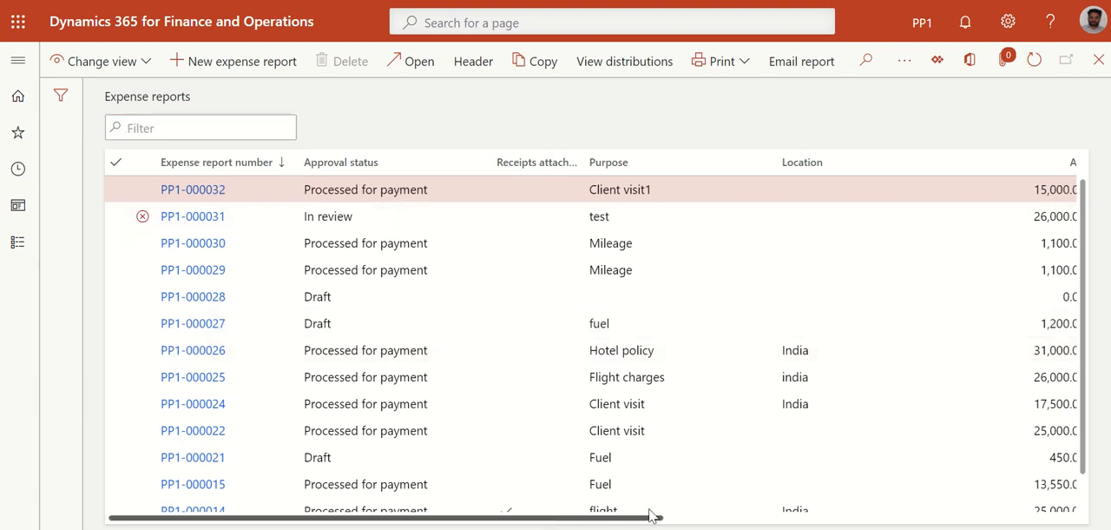
left_click_drag(652, 518, 973, 524)
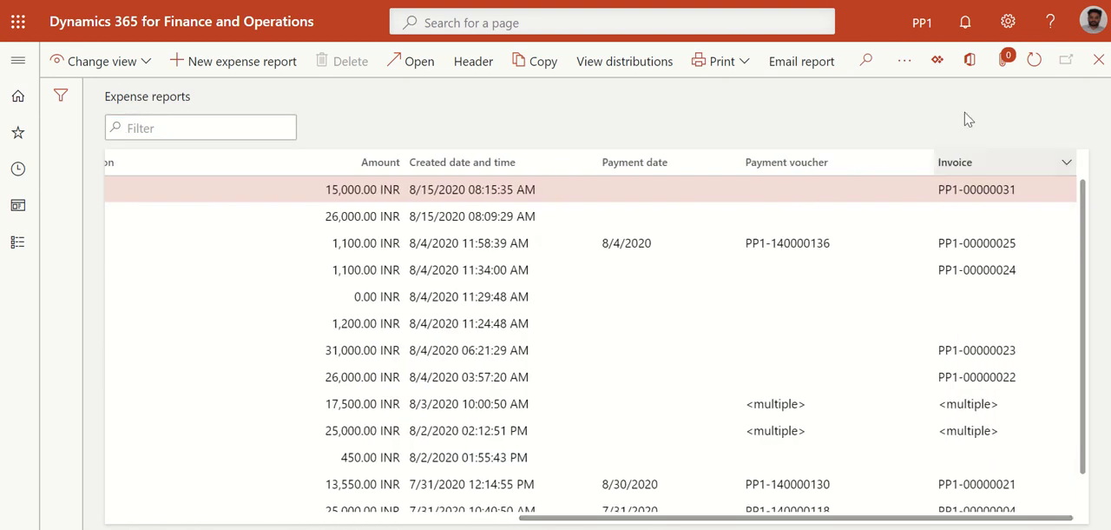
left_click(1025, 187)
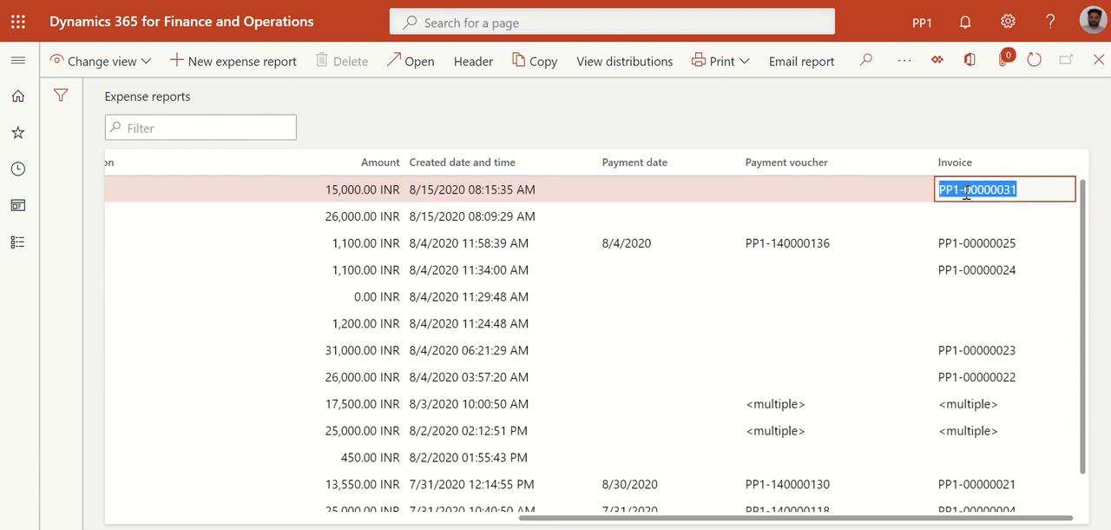
Duplicate the expense reports page in a new browser tab and open Open vendor invoices in Accounts payable there
right_click(163, 0)
left_click(227, 61)
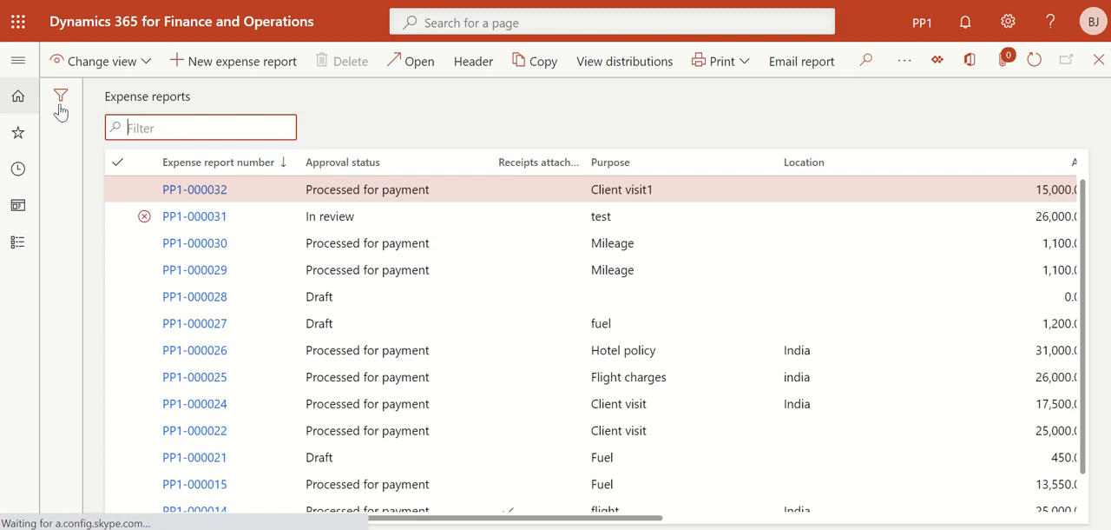
left_click(17, 60)
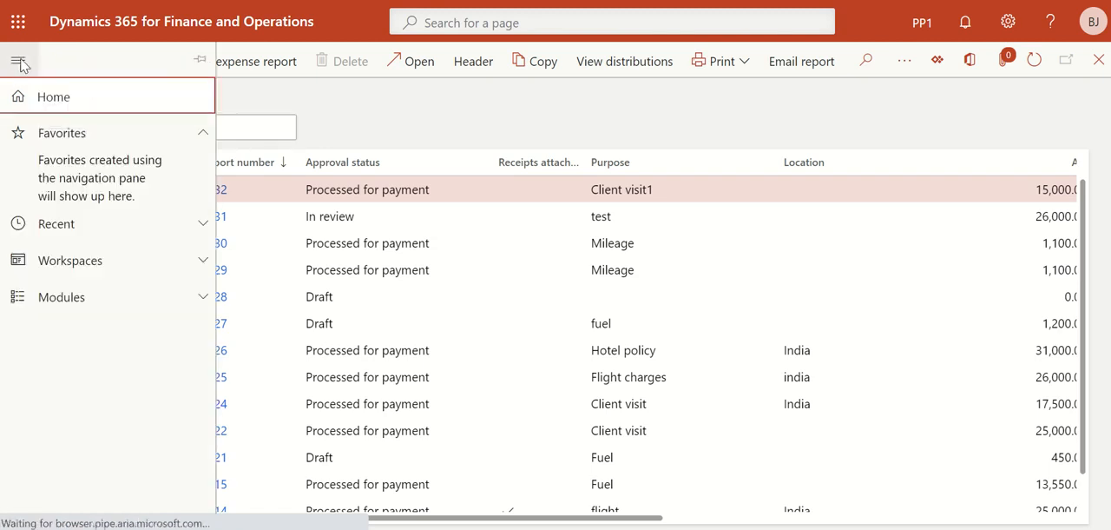
left_click(65, 297)
left_click(38, 285)
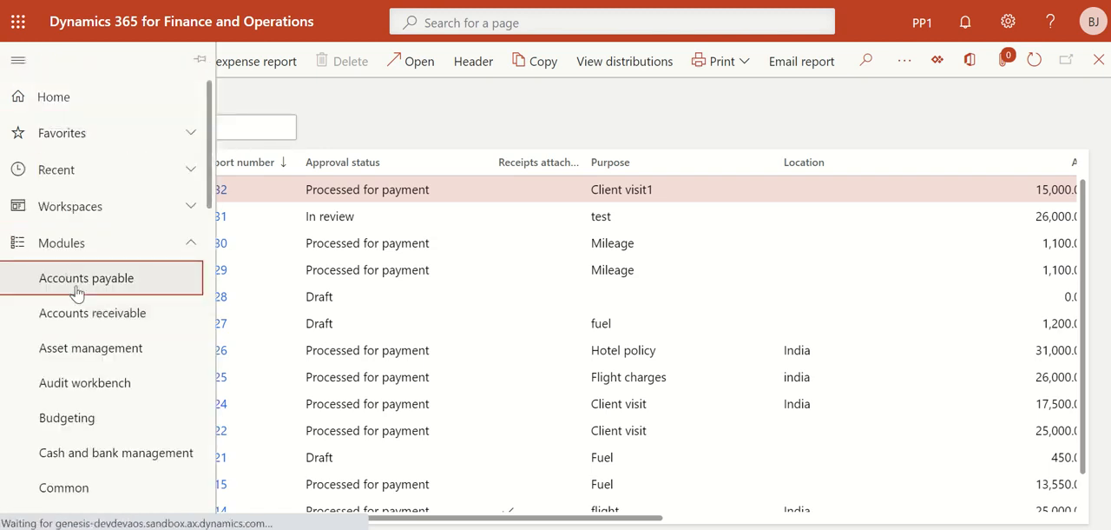
left_click(603, 414)
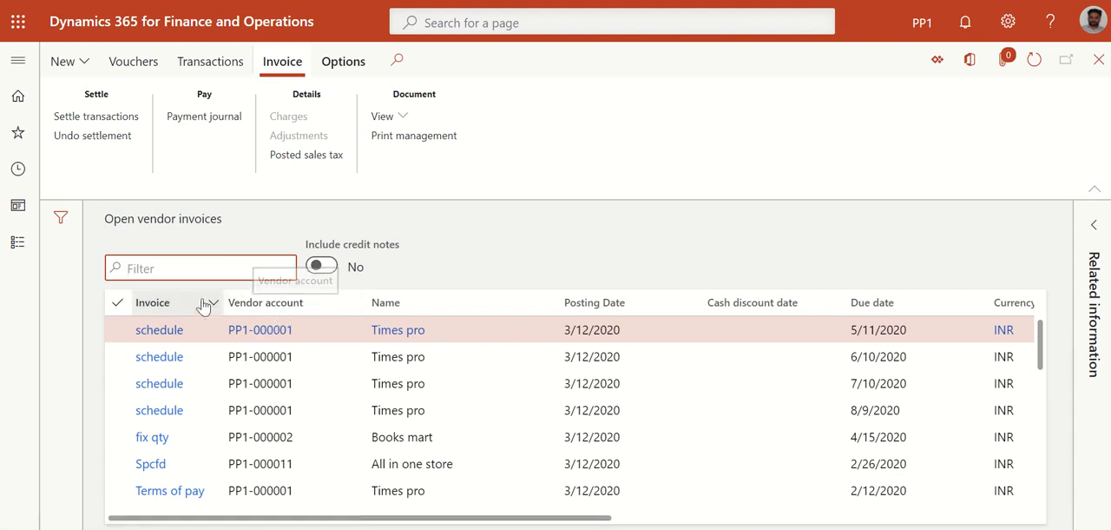
Sort the open vendor invoices by posting date, newest to oldest, and select Company CC's invoice PP1-00000031
left_click(695, 311)
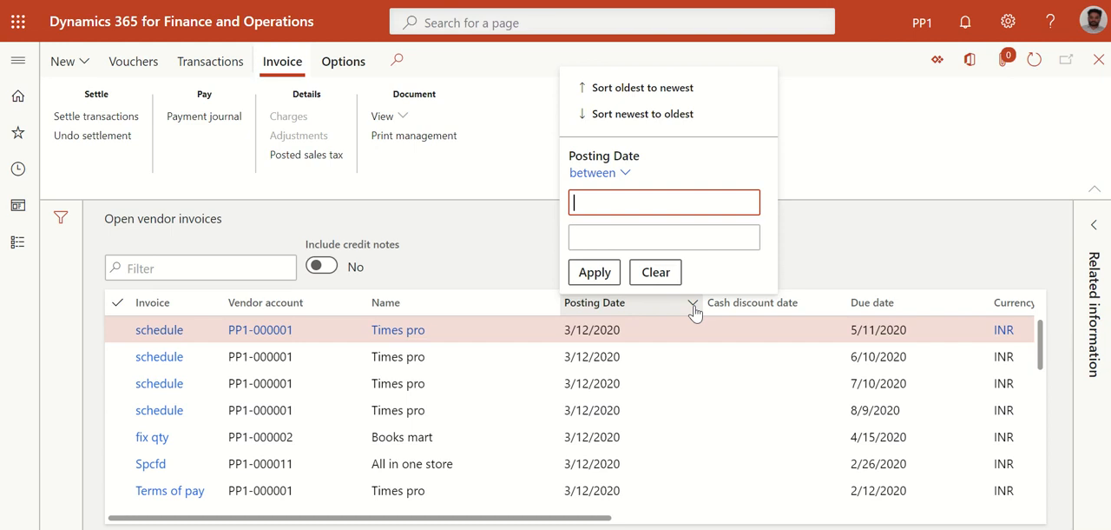
left_click(631, 122)
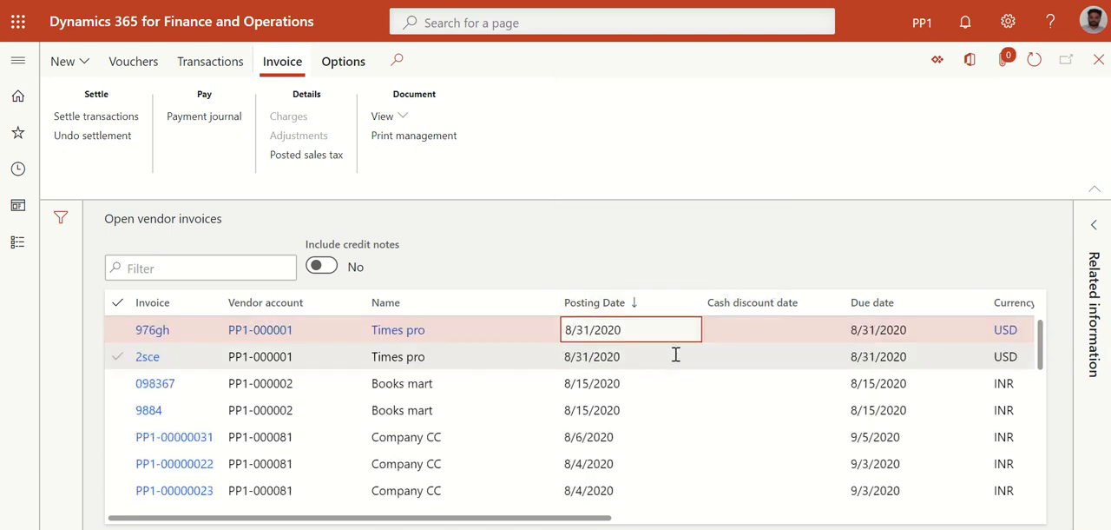
left_click(601, 384)
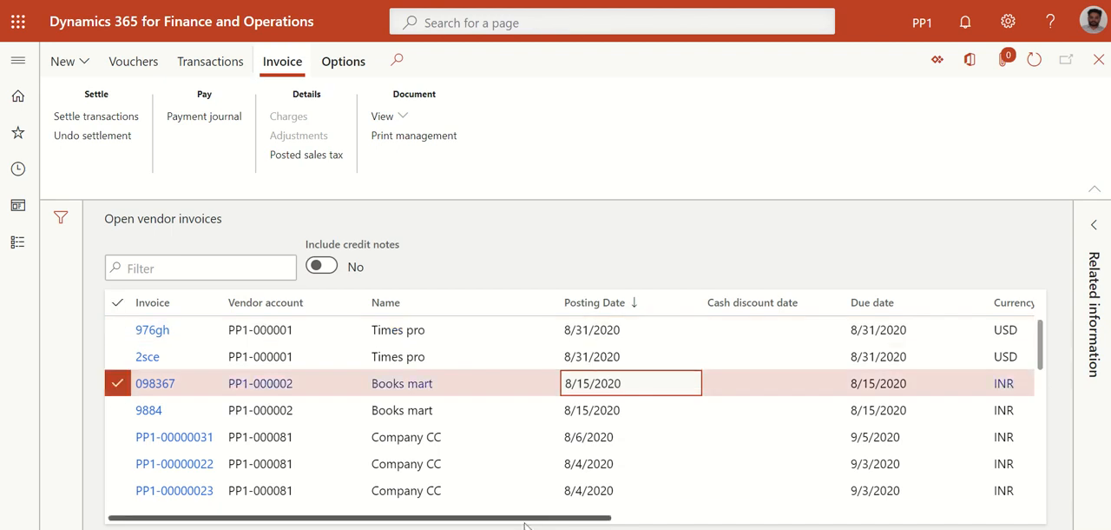
left_click(596, 412)
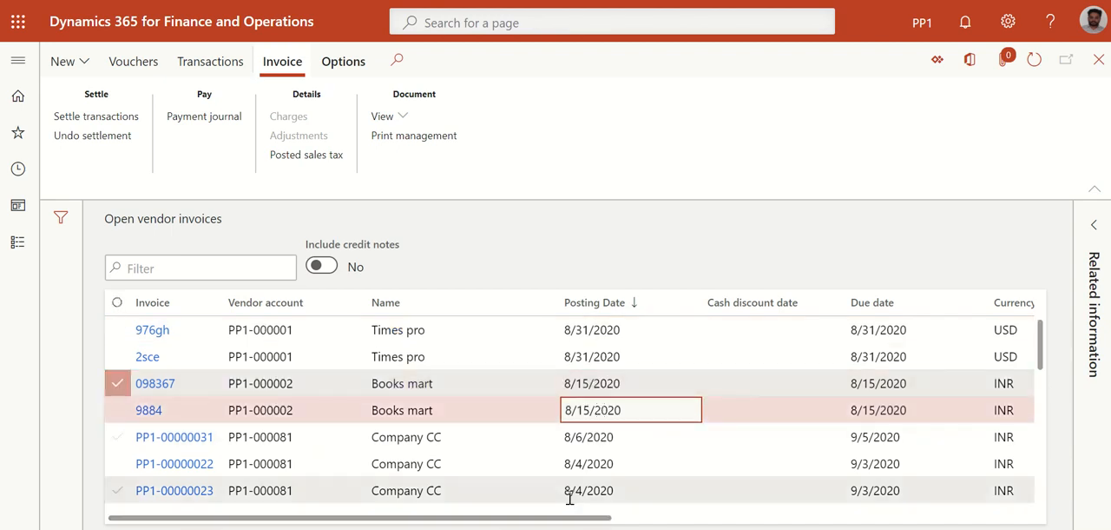
left_click_drag(558, 518, 705, 519)
left_click(621, 437)
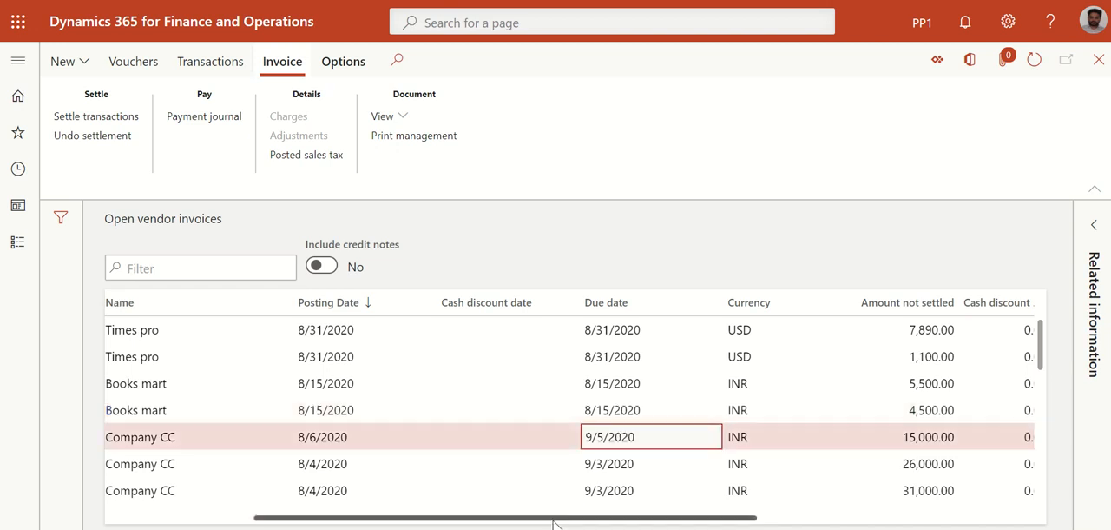
left_click_drag(551, 518, 339, 521)
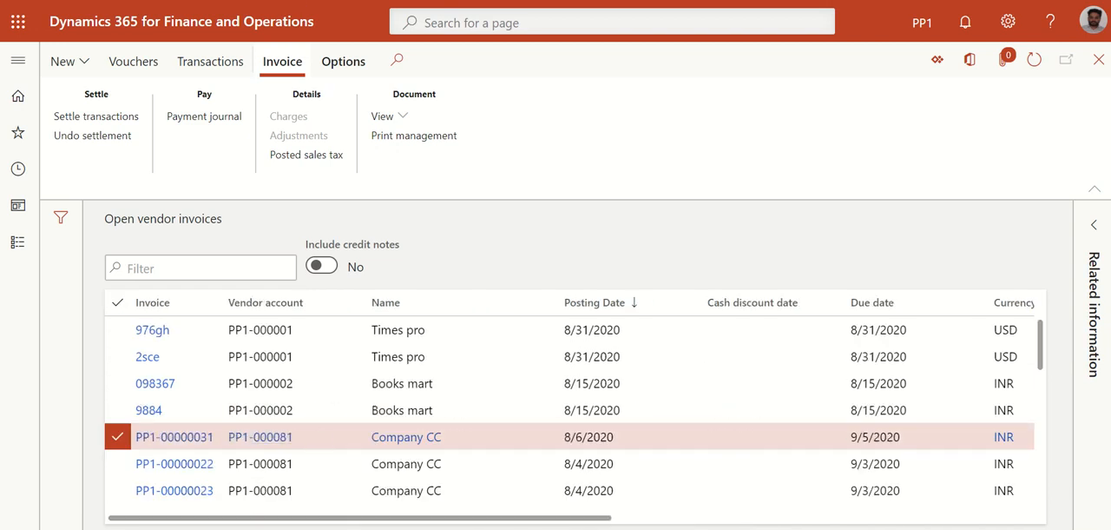
Compare the selected vendor invoice's number with the Client visit1 invoice number in the expense reports browser tab
key("ctrl+Tab")
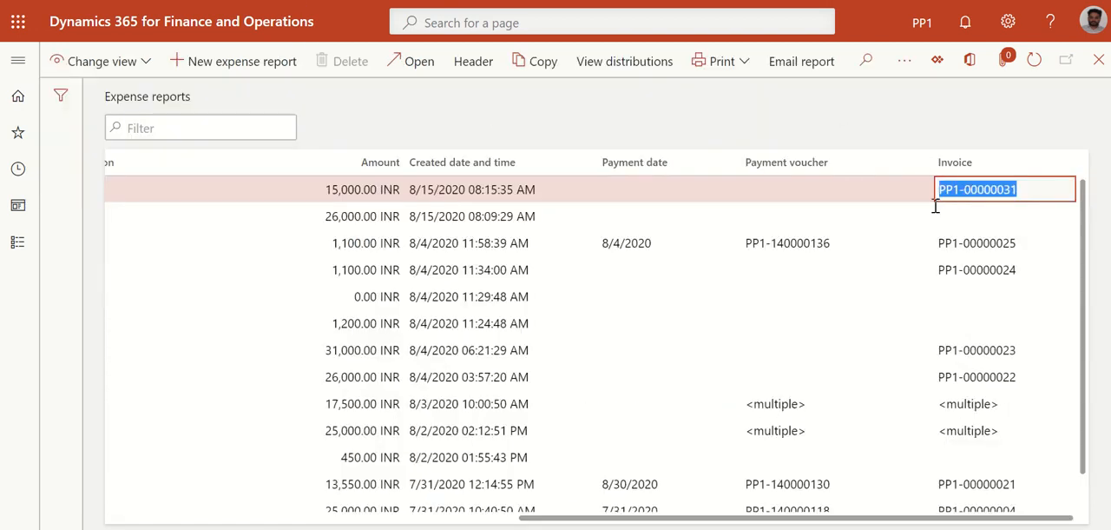
key("ctrl+Tab")
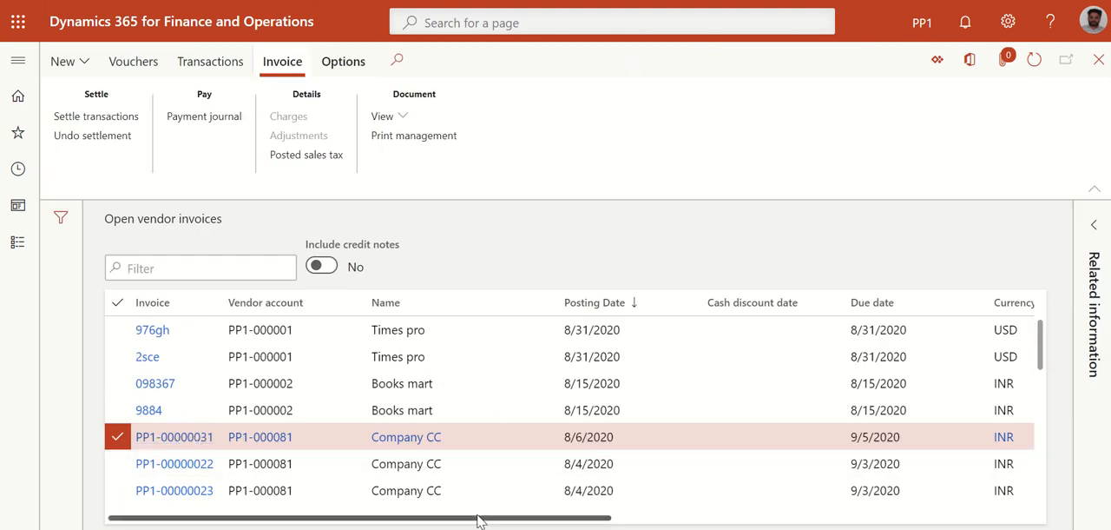
mouse_move(481, 518)
left_mouse_down()
mouse_move(926, 523)
mouse_move(496, 521)
left_mouse_up()
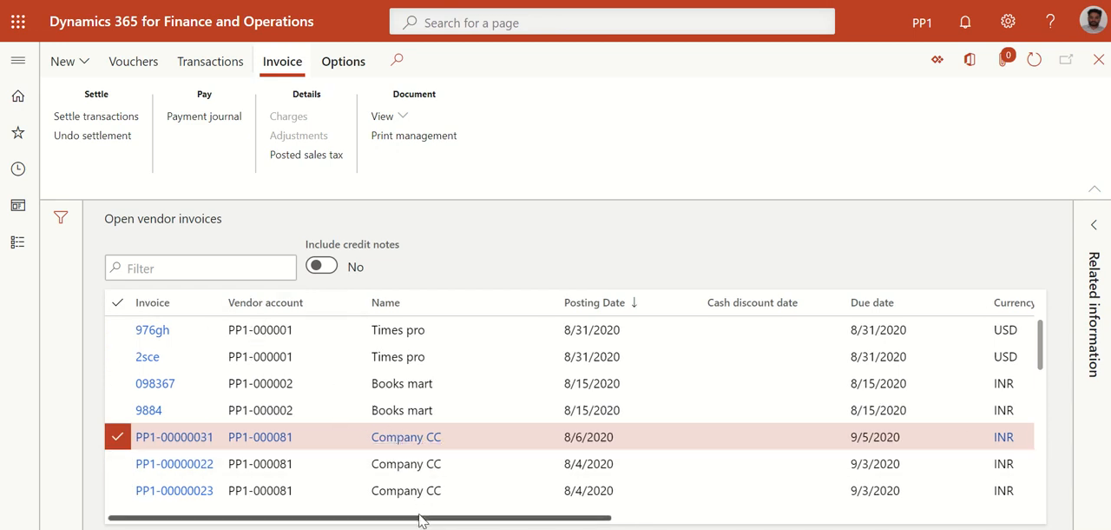
mouse_move(422, 519)
left_mouse_down()
mouse_move(775, 513)
mouse_move(421, 512)
left_mouse_up()
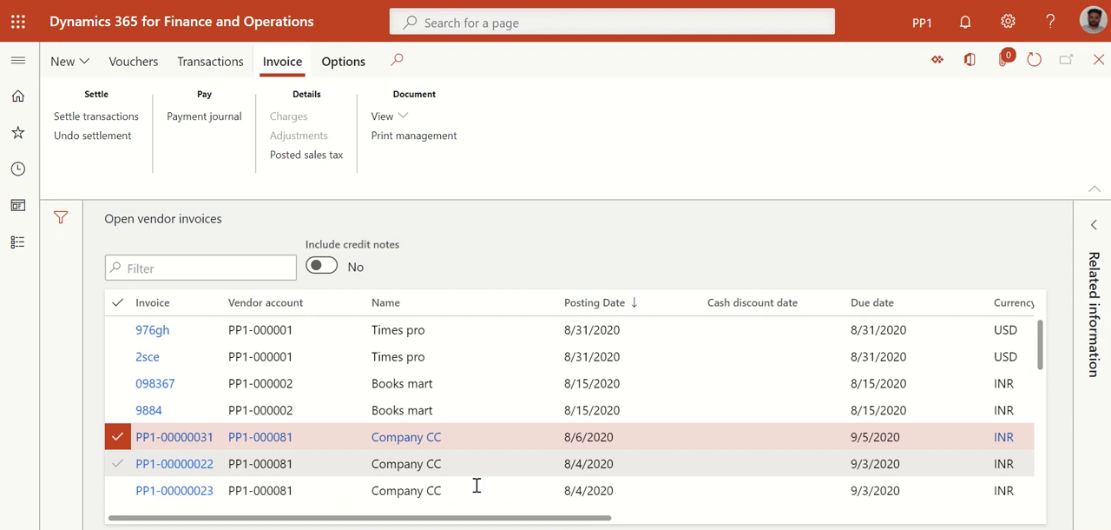
mouse_move(565, 522)
left_mouse_down()
mouse_move(889, 521)
mouse_move(565, 520)
left_mouse_up()
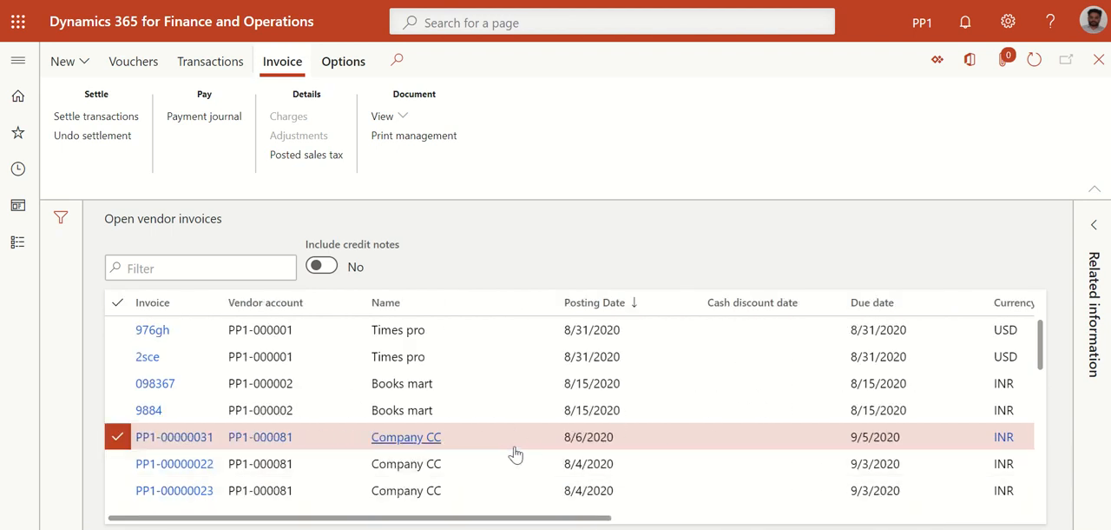
Create a vendor payment journal named Ven pay from the selected invoice and open its lines
left_click(221, 120)
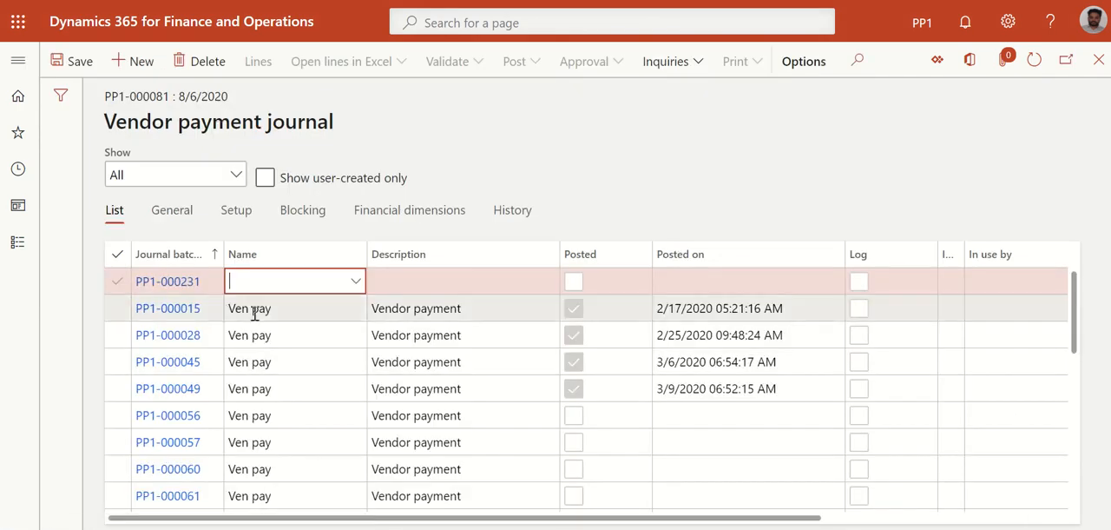
left_click(355, 282)
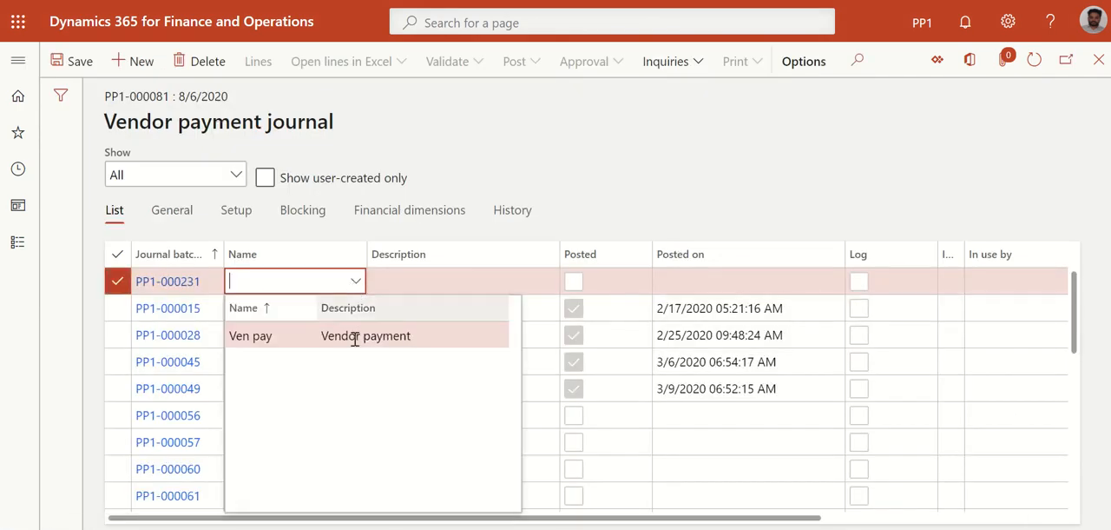
left_click(356, 339)
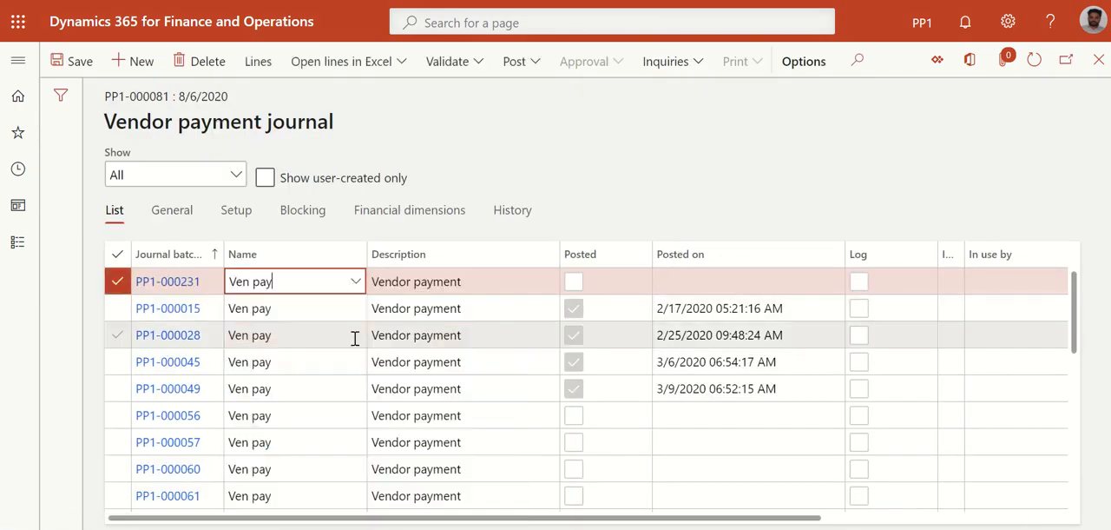
left_click(258, 66)
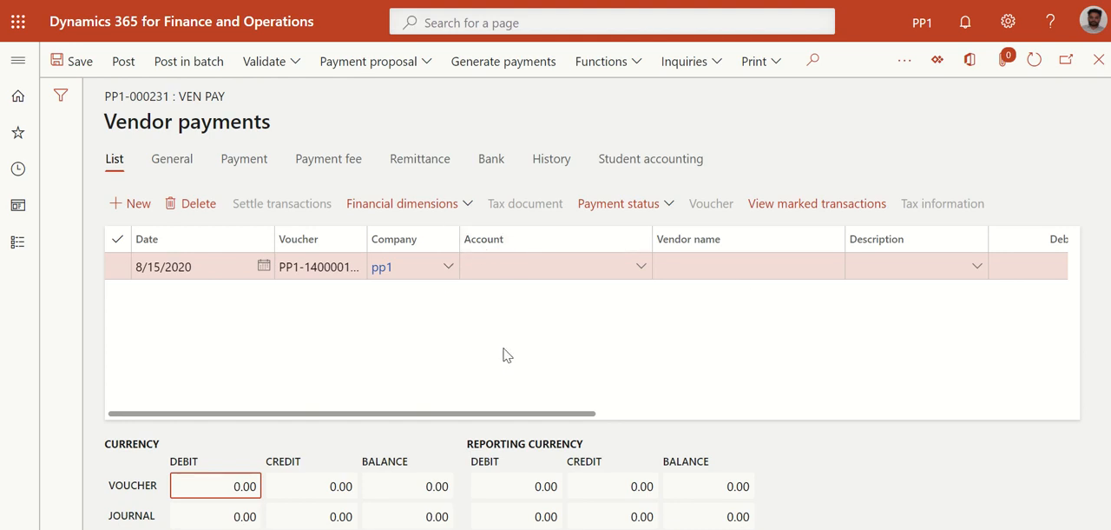
Set the payment line's vendor account to Company CC and save the line
left_click(642, 269)
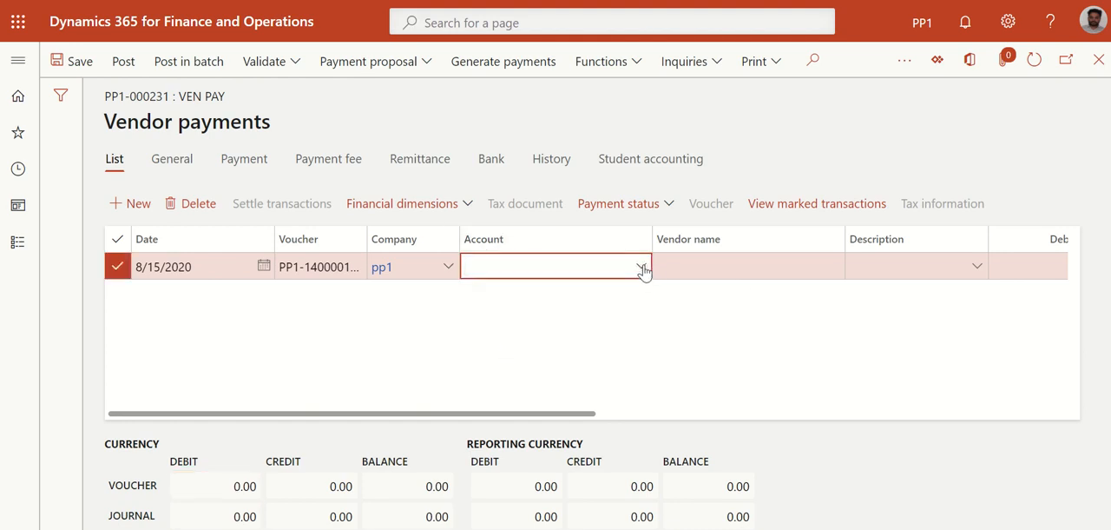
left_click(643, 269)
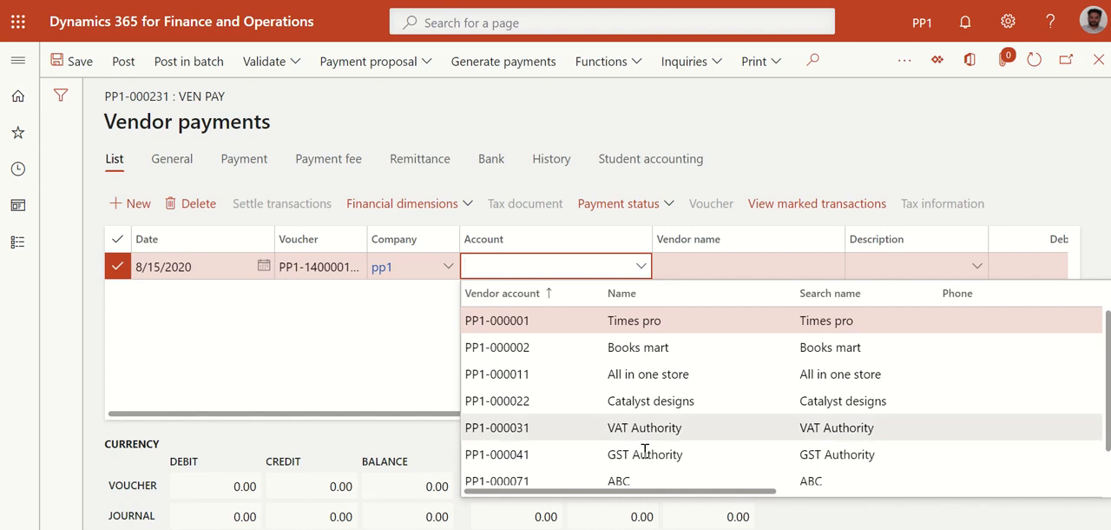
scroll(643, 454, "down", 1)
left_click(629, 472)
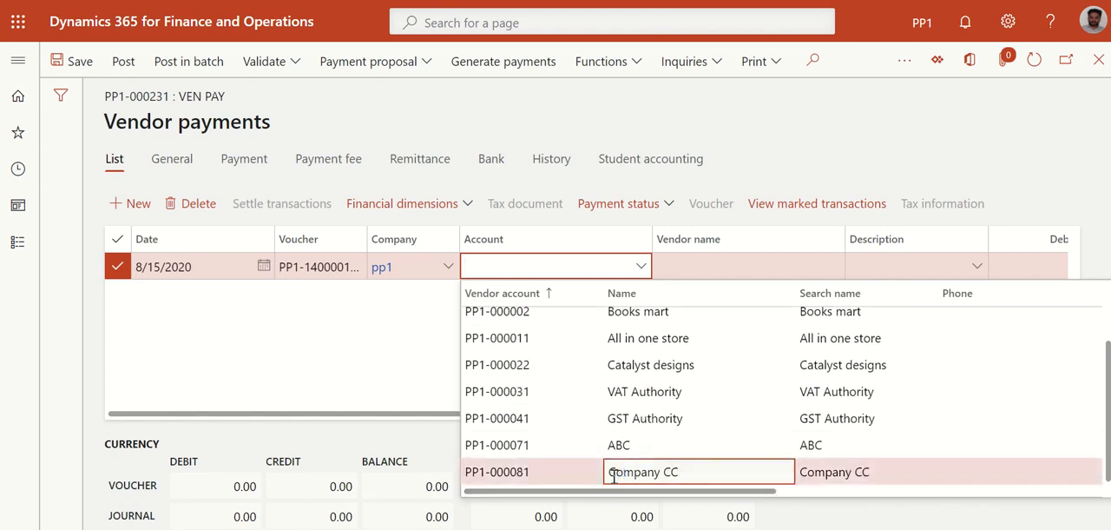
left_click(521, 476)
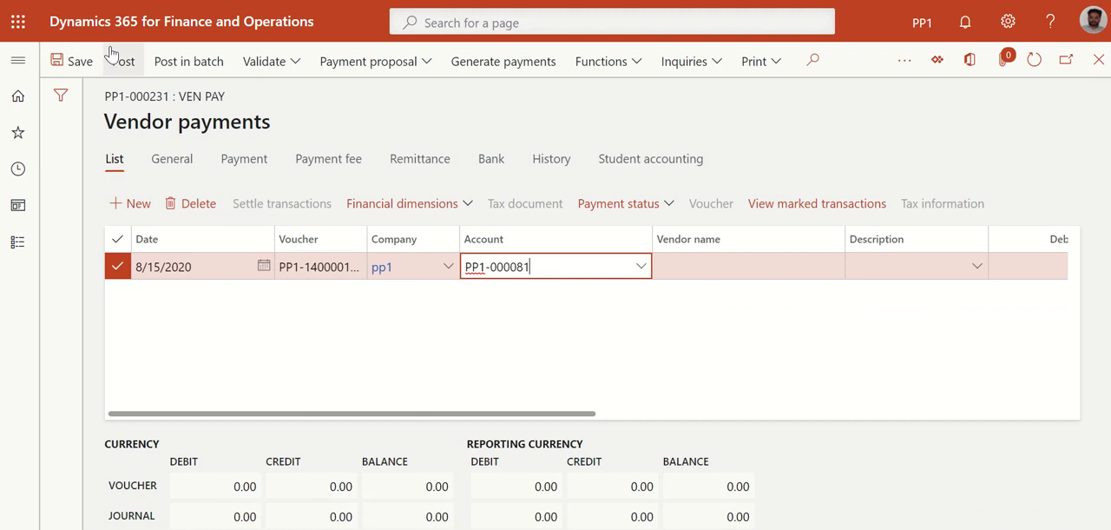
left_click(83, 62)
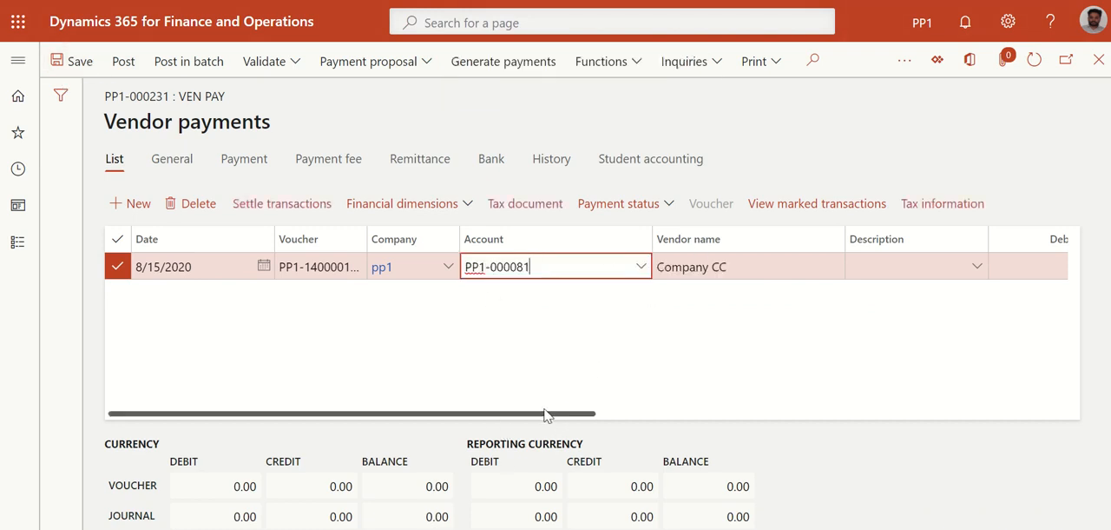
Settle the Company CC payment line against invoice PP1-00000031, also trying to mark the invoice as fully settled
left_click(312, 211)
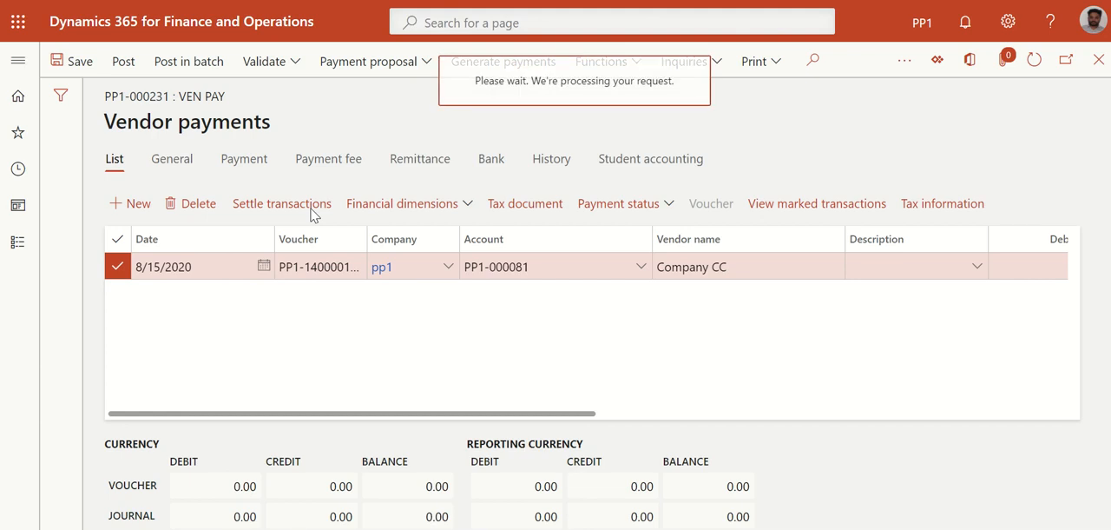
scroll(546, 252, "right", 2)
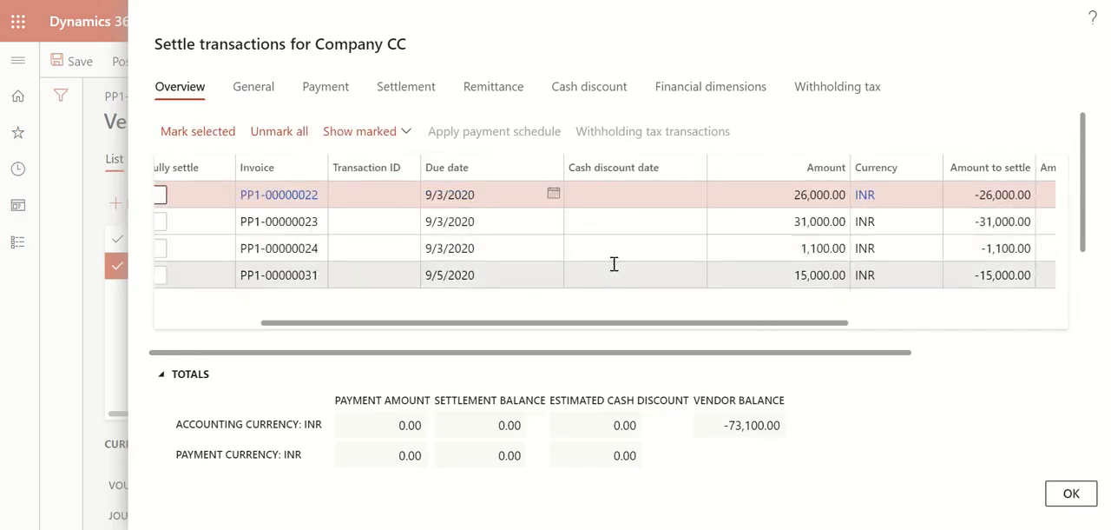
scroll(614, 264, "left", 3)
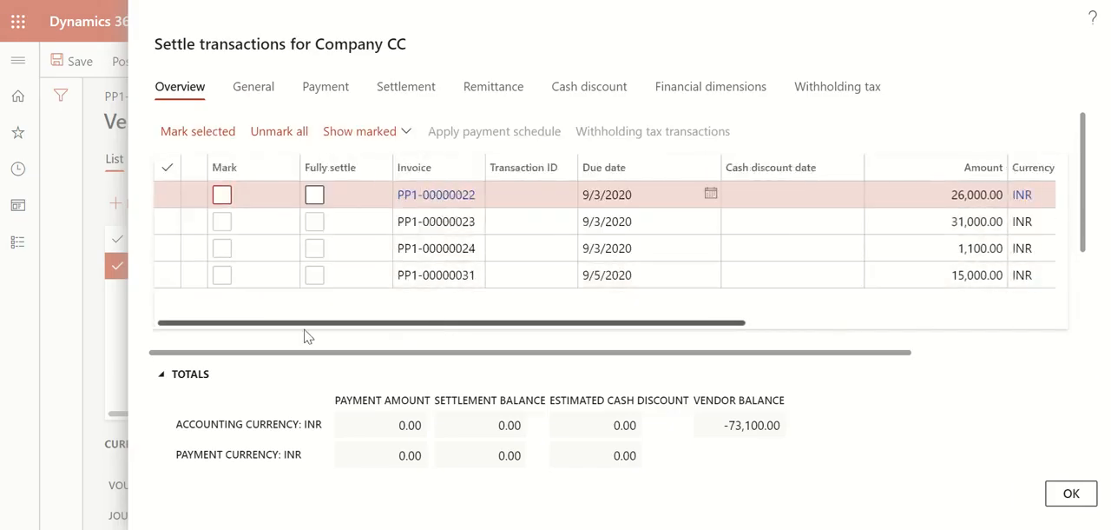
left_click(222, 275)
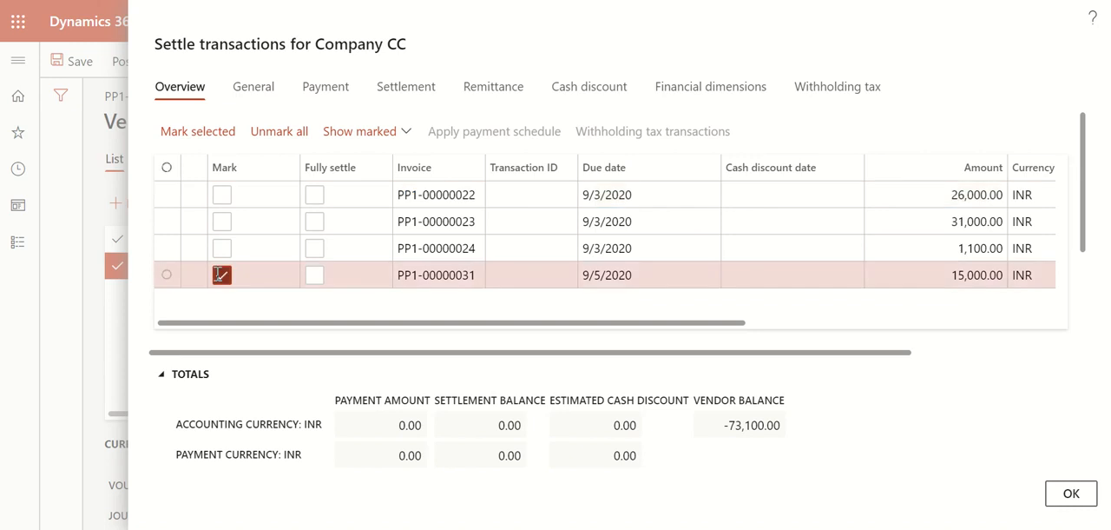
left_click(315, 275)
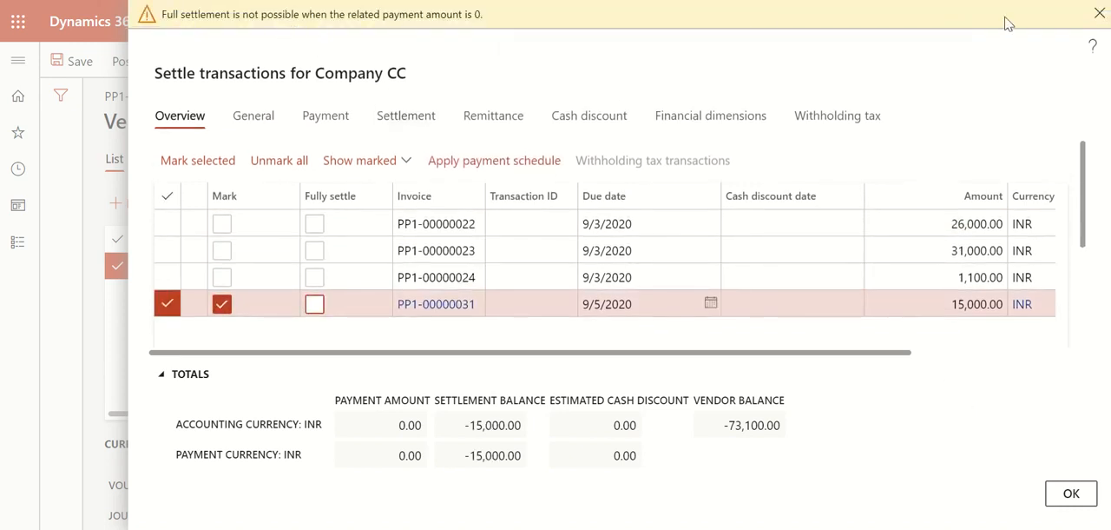
left_click(1099, 14)
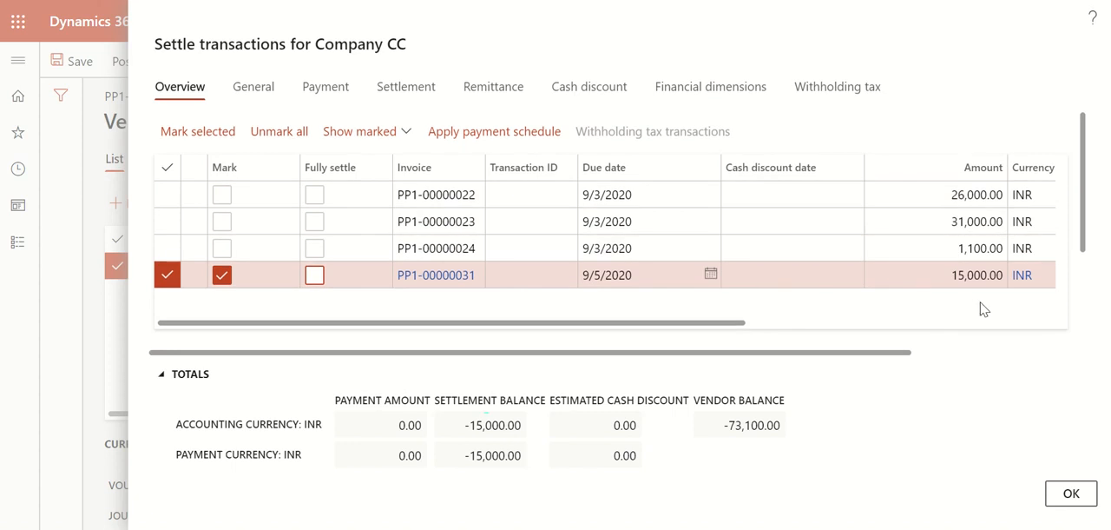
left_click(315, 275)
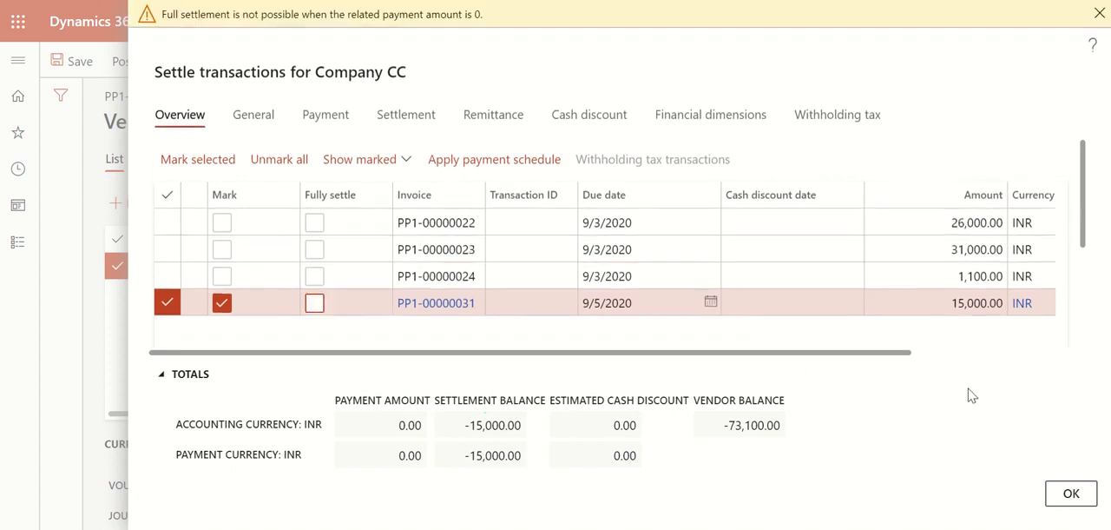
left_click(1071, 495)
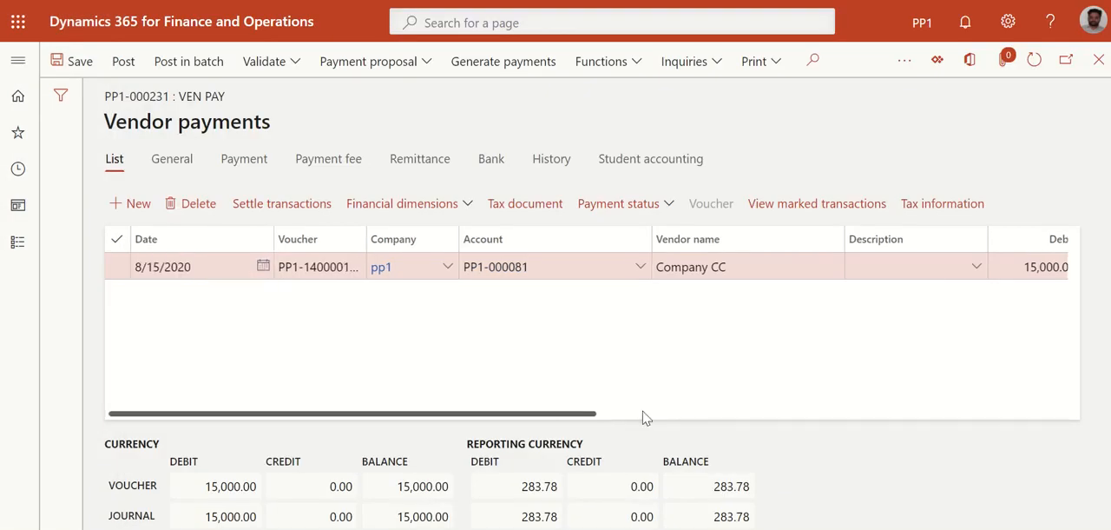
Set the Company CC payment line's offset account type to Bank and its offset account to CITI
left_click_drag(645, 416, 454, 391)
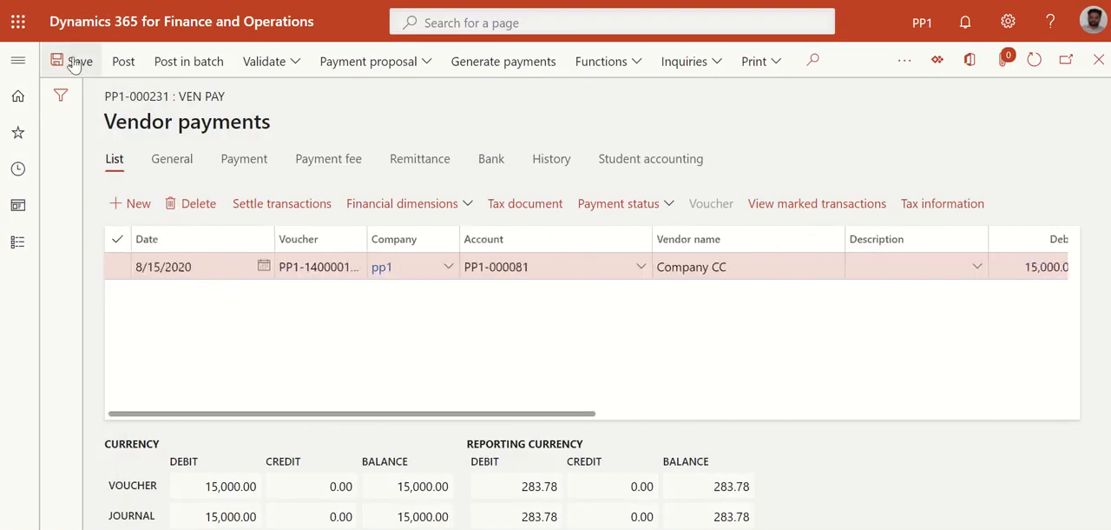
left_click_drag(528, 417, 838, 425)
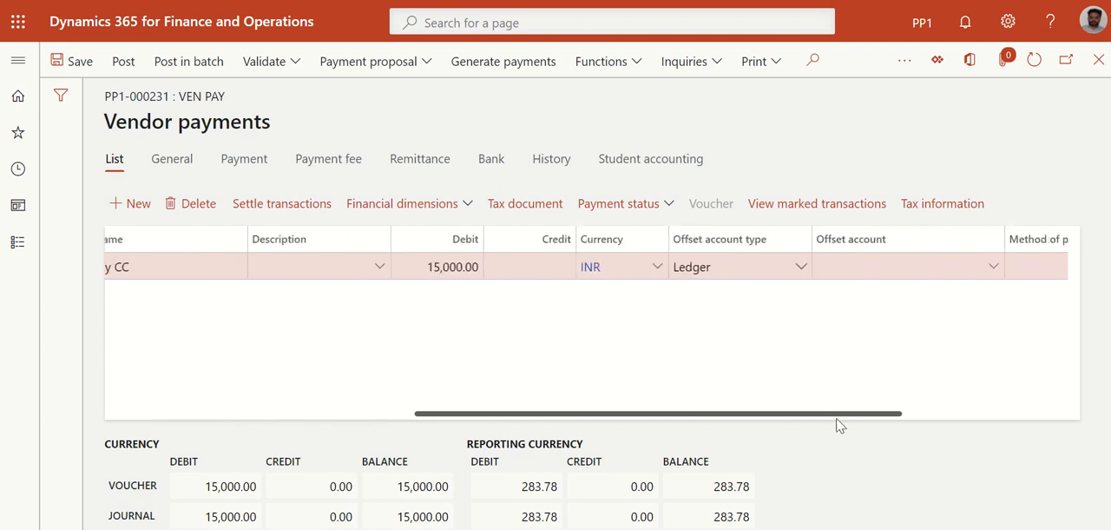
left_click(999, 275)
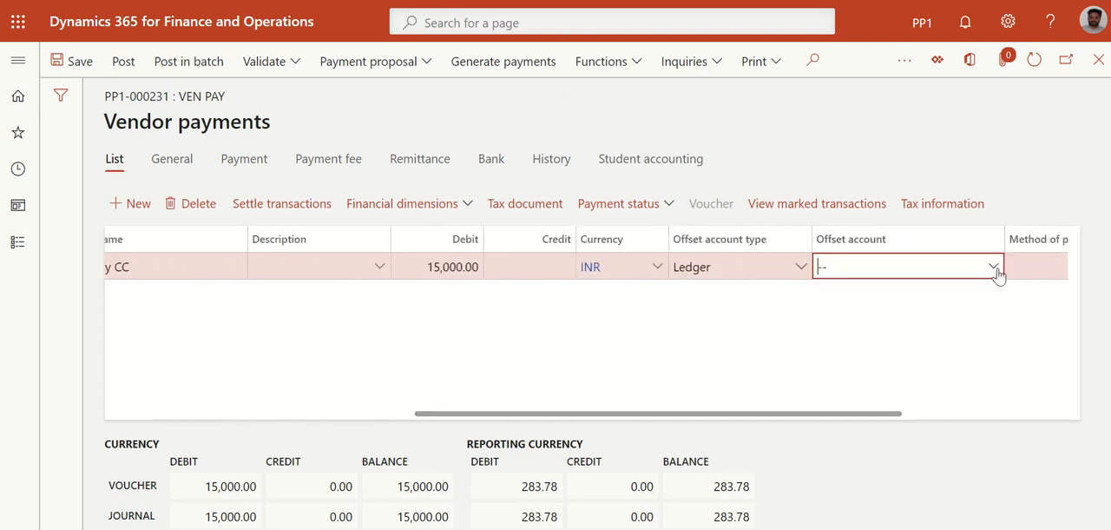
left_click(994, 266)
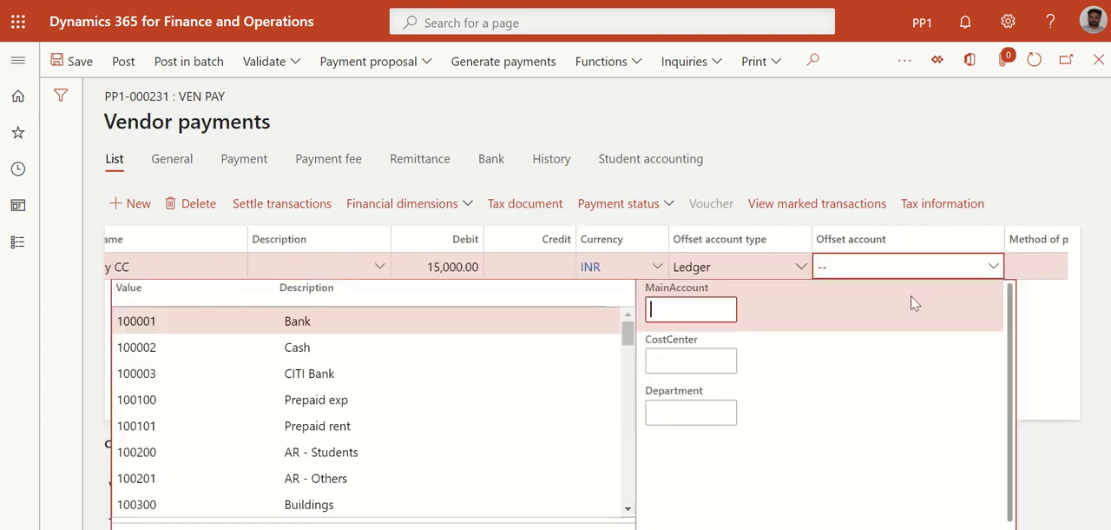
left_click(800, 271)
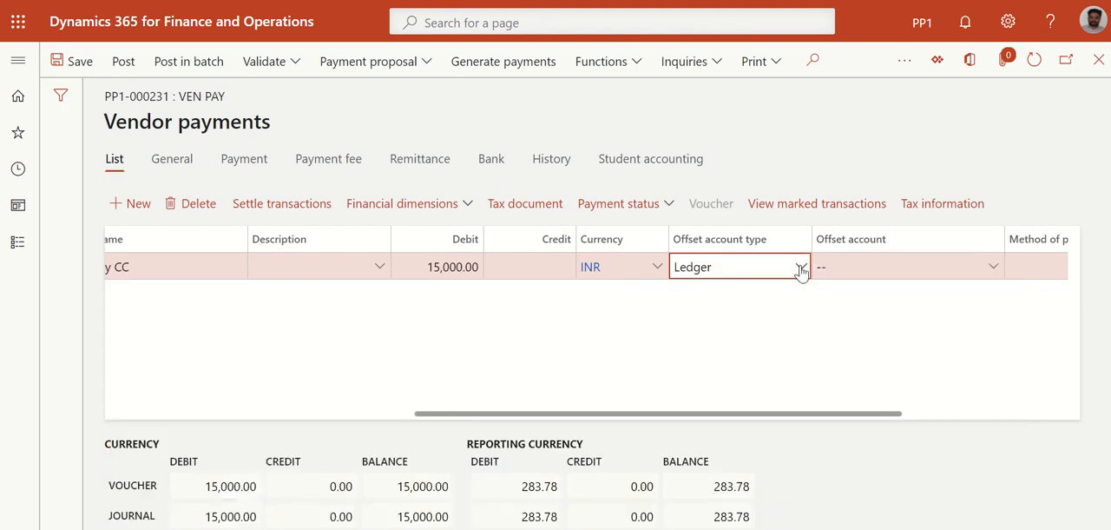
left_click(800, 272)
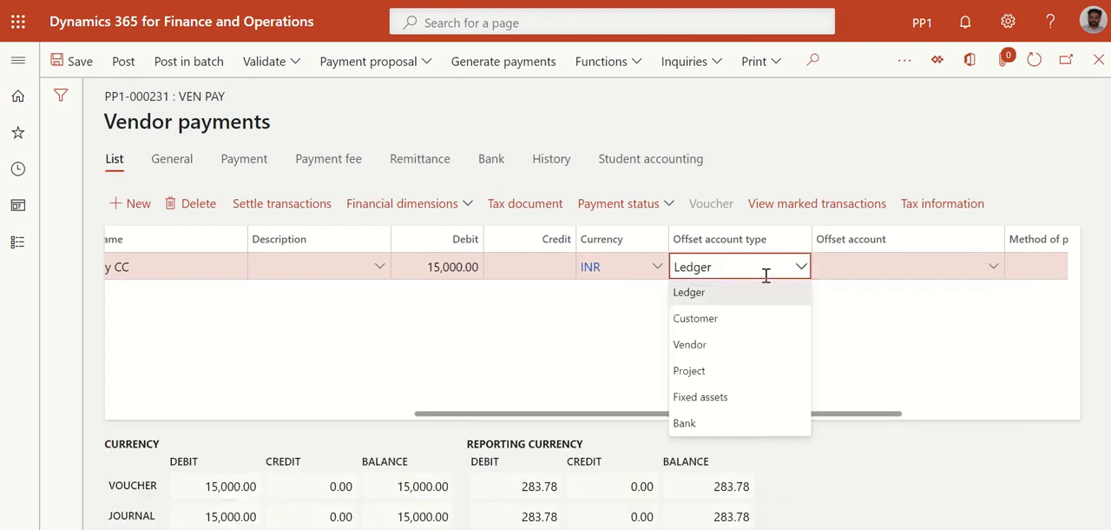
left_click(708, 422)
left_click(995, 273)
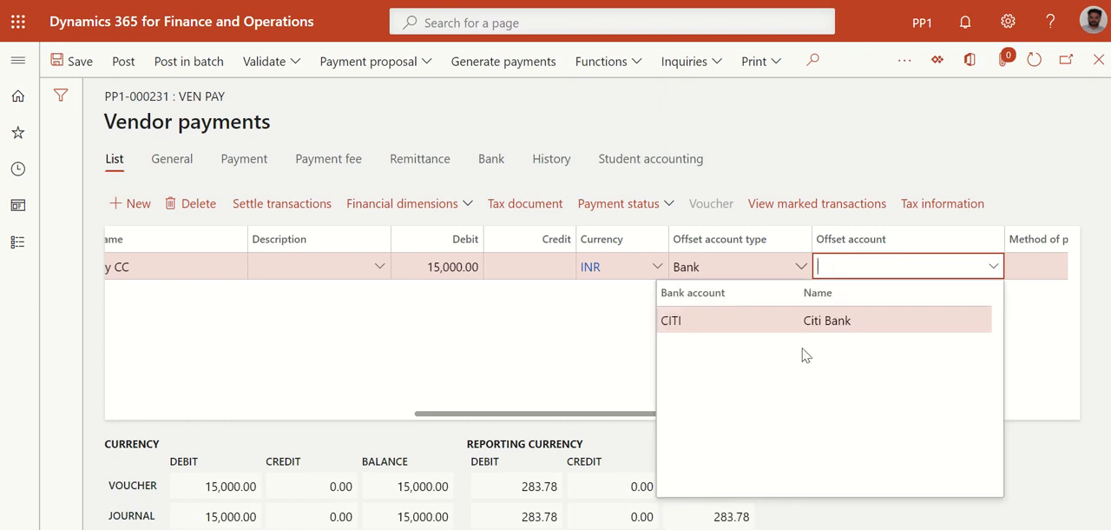
left_click(804, 323)
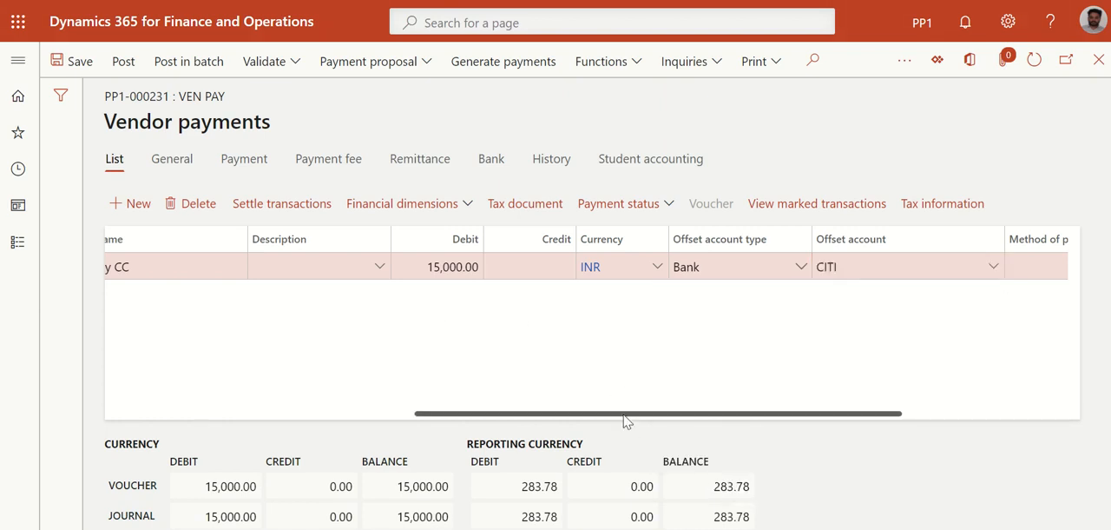
Review the payment line's settlement against invoice PP1-00000031 and post the Ven pay payment journal
left_click_drag(622, 415, 869, 416)
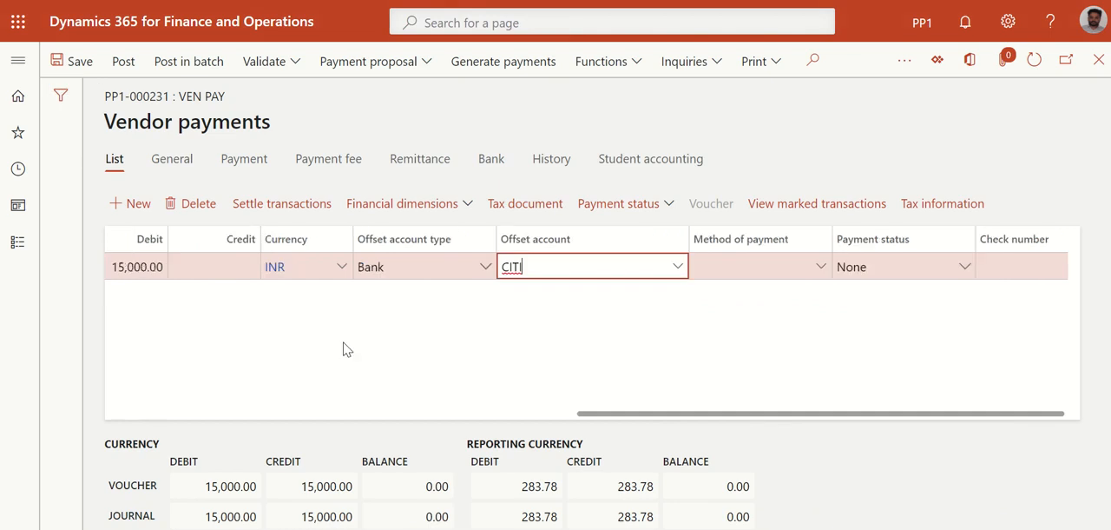
left_click(287, 203)
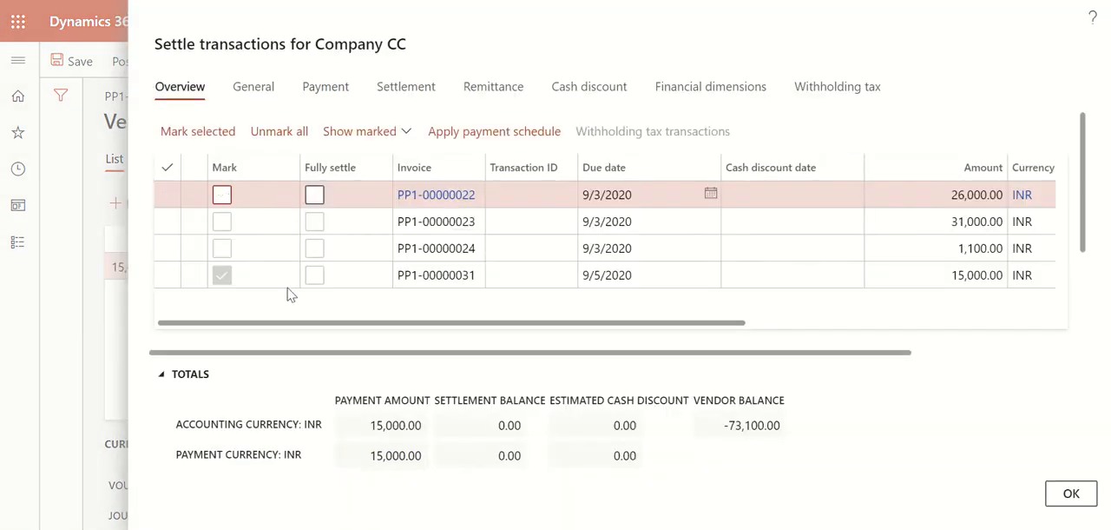
left_click(314, 274)
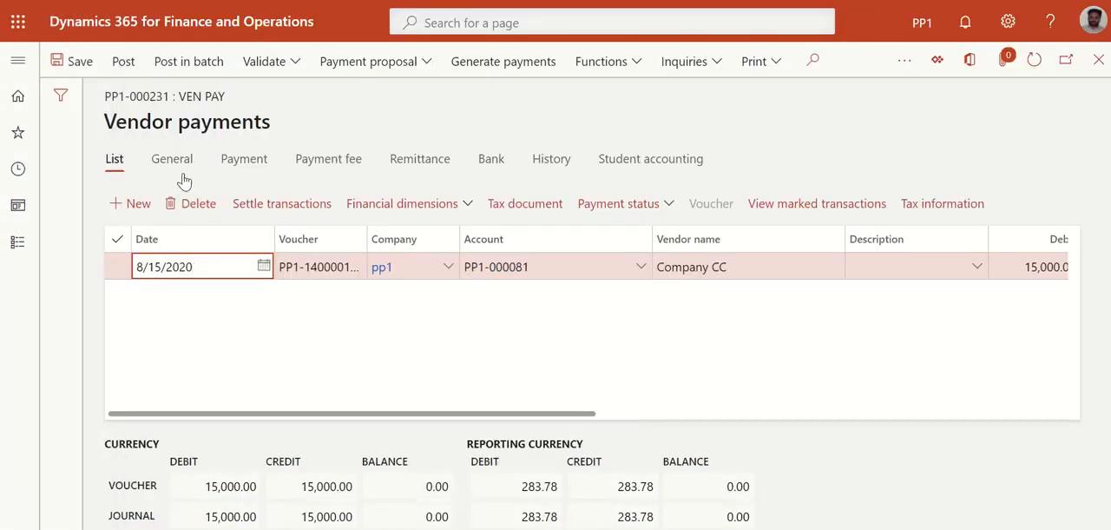
left_click(124, 61)
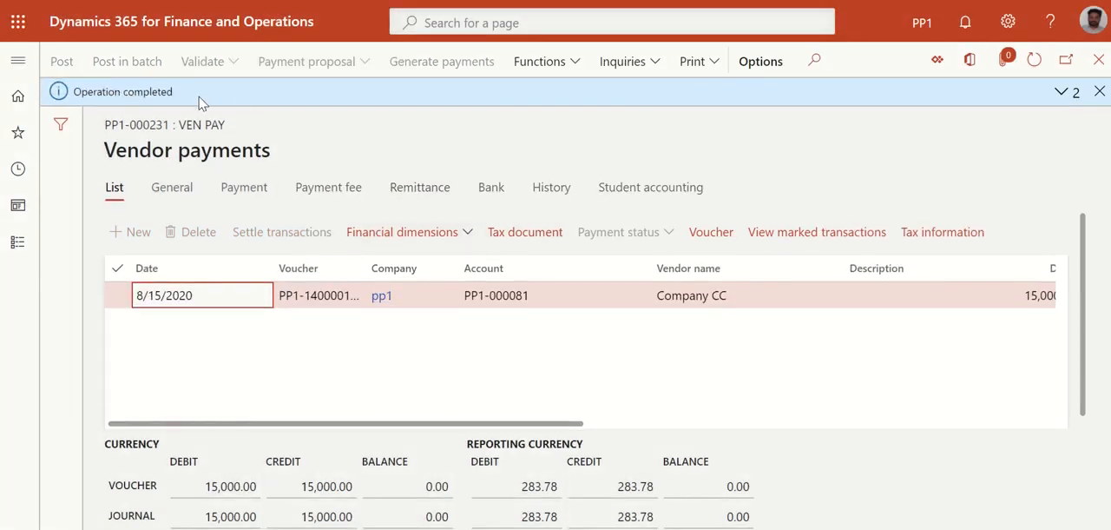
Open the vendor transactions of Company CC from the list of all vendors in Accounts payable
left_click(15, 62)
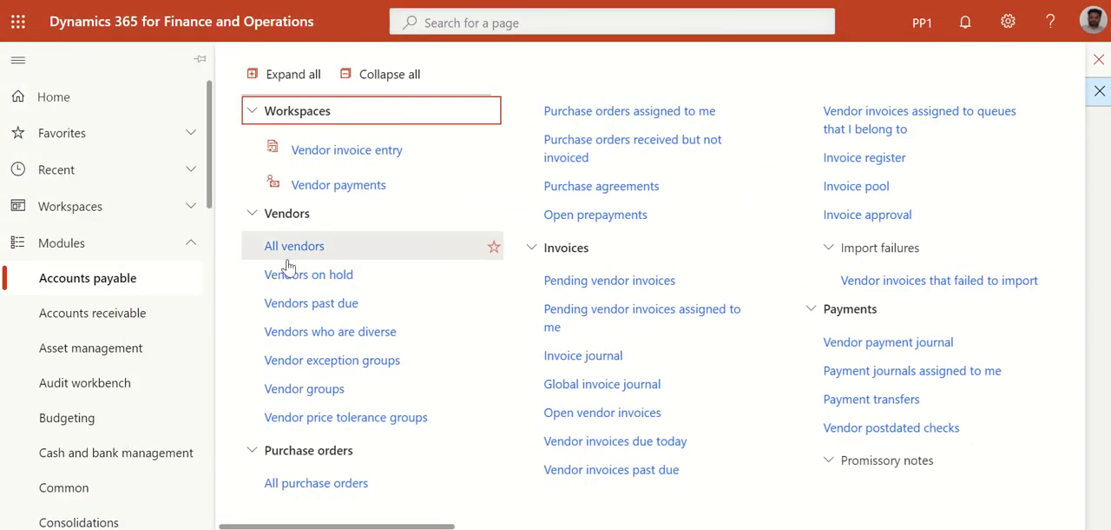
left_click(292, 254)
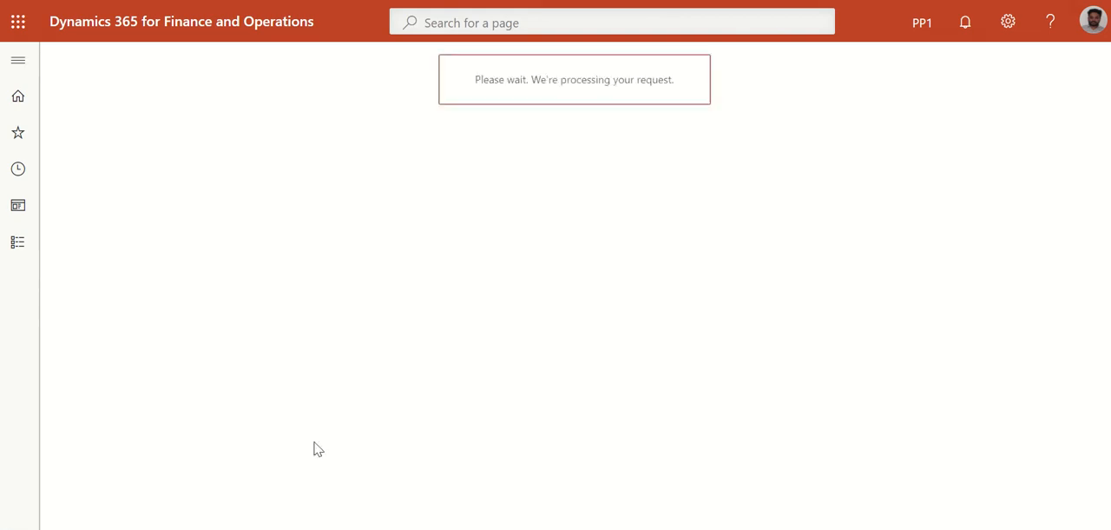
scroll(361, 397, "right", 2)
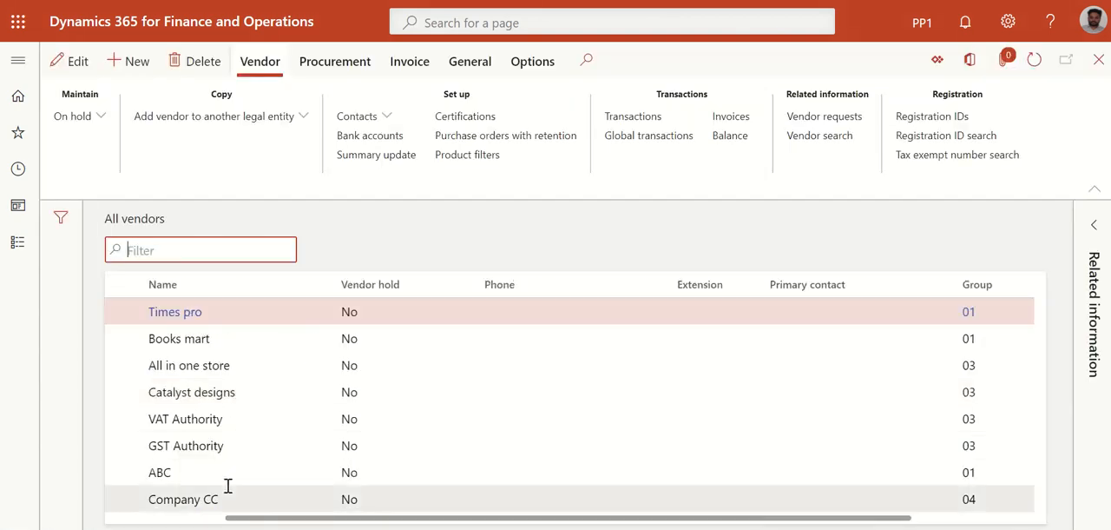
left_click_drag(278, 518, 162, 519)
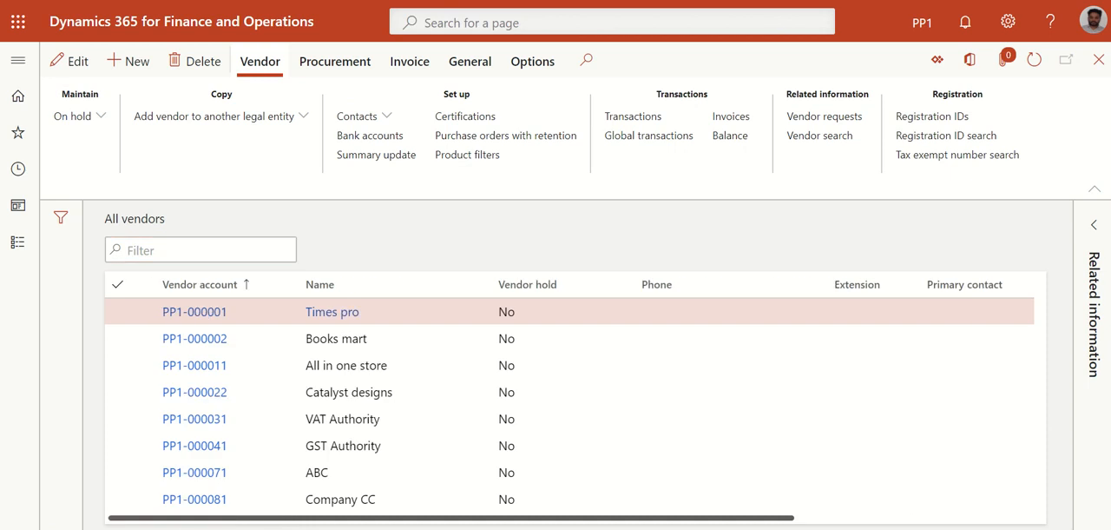
left_click(116, 511)
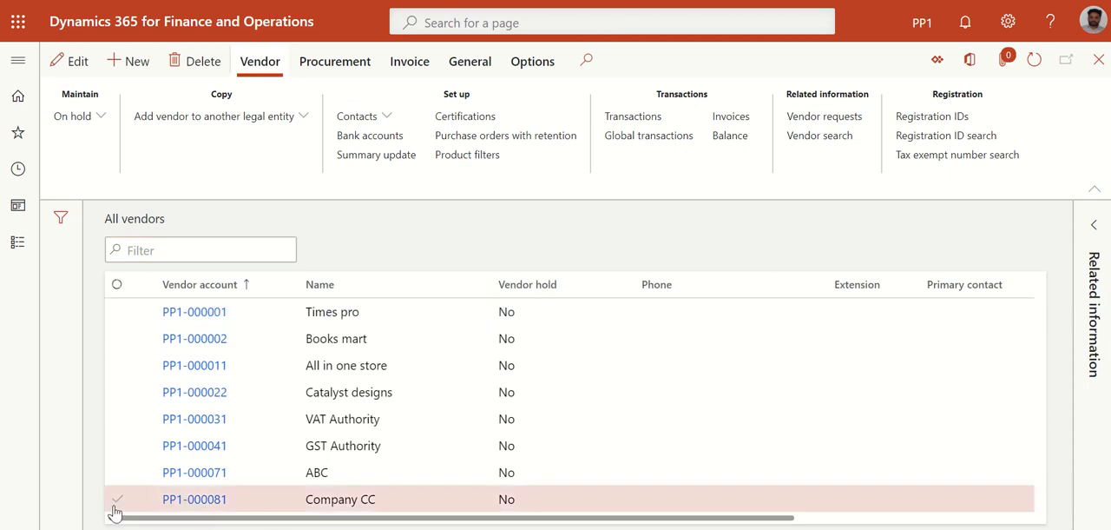
left_click(634, 117)
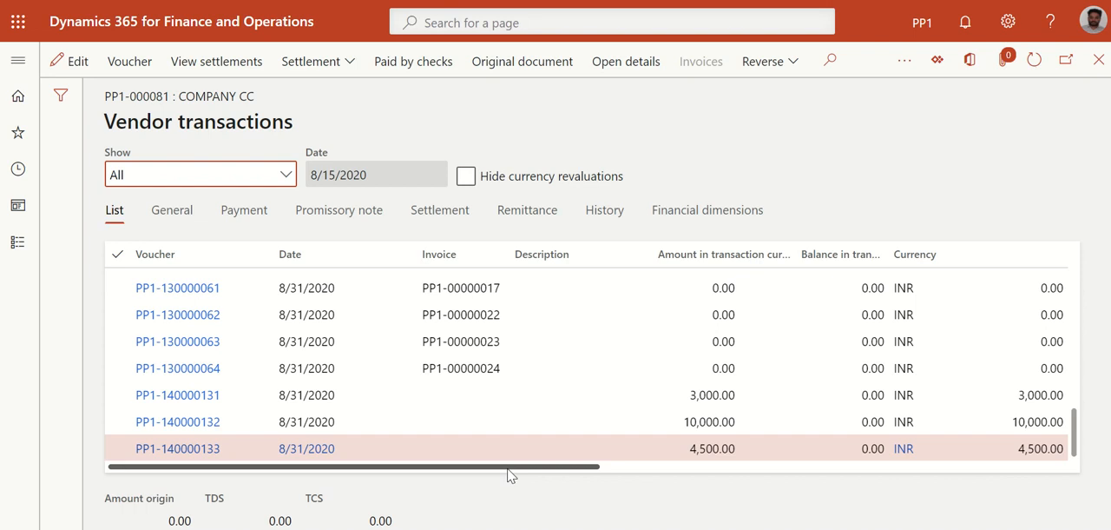
Look through the Company CC transactions for the invoice, sorting them by date from newest to oldest
scroll(397, 408, "up", 2)
scroll(397, 408, "up", 10)
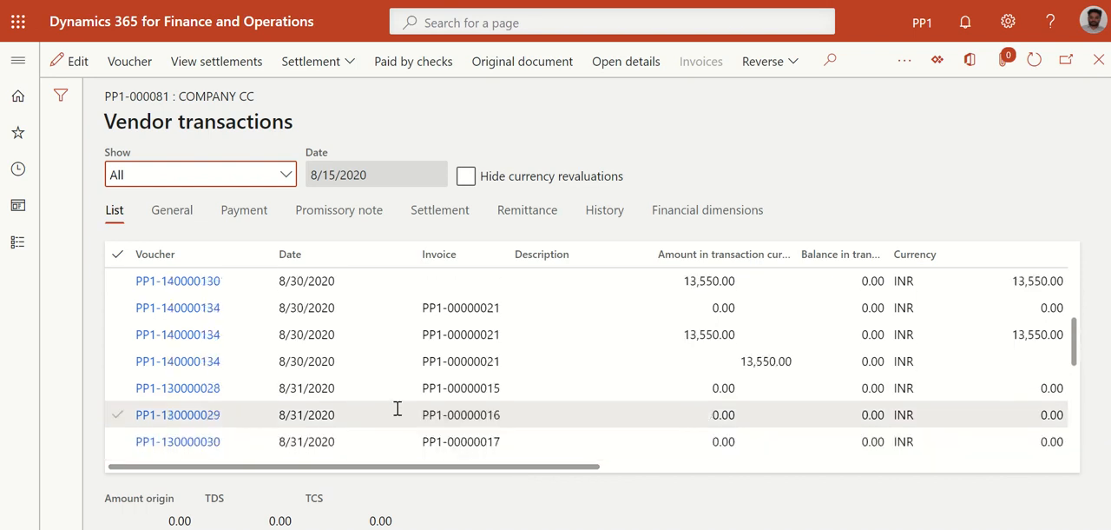
scroll(398, 409, "up", 5)
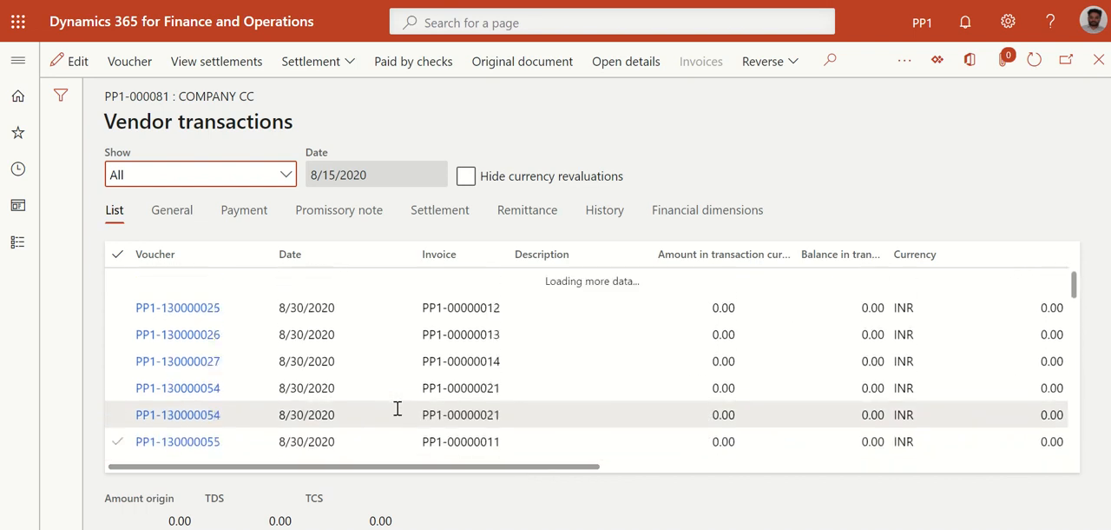
scroll(336, 258, "down", 2)
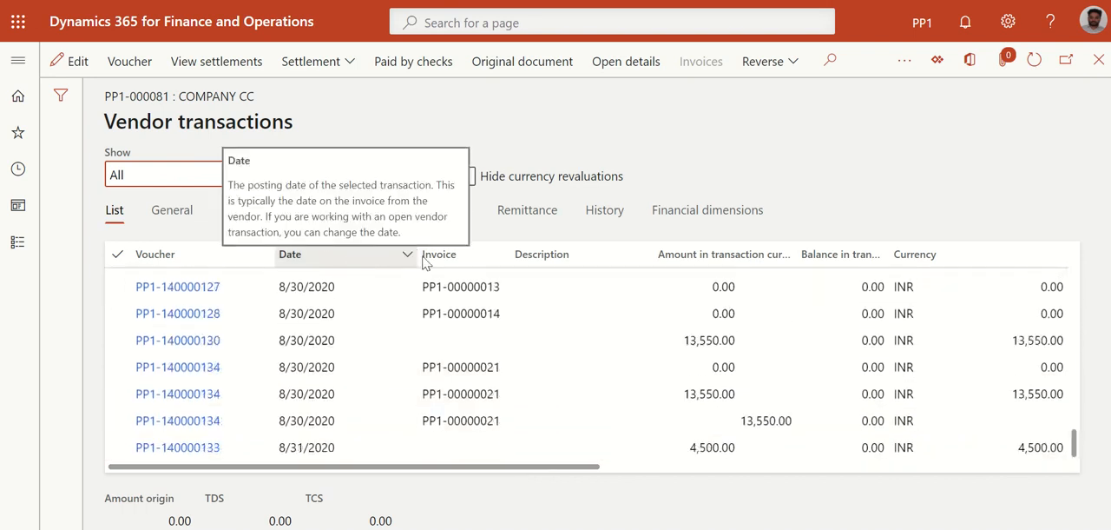
left_click(407, 265)
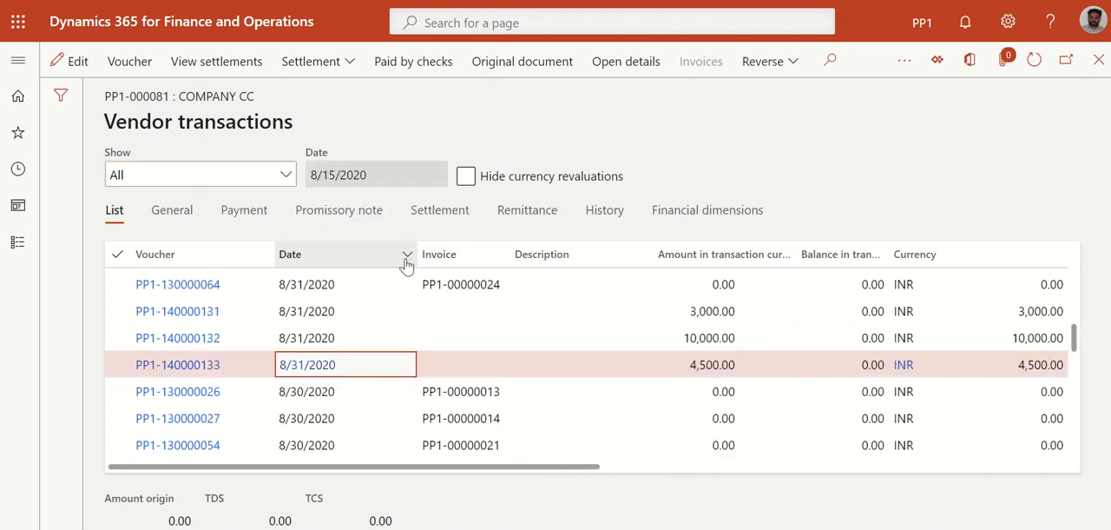
left_click(406, 263)
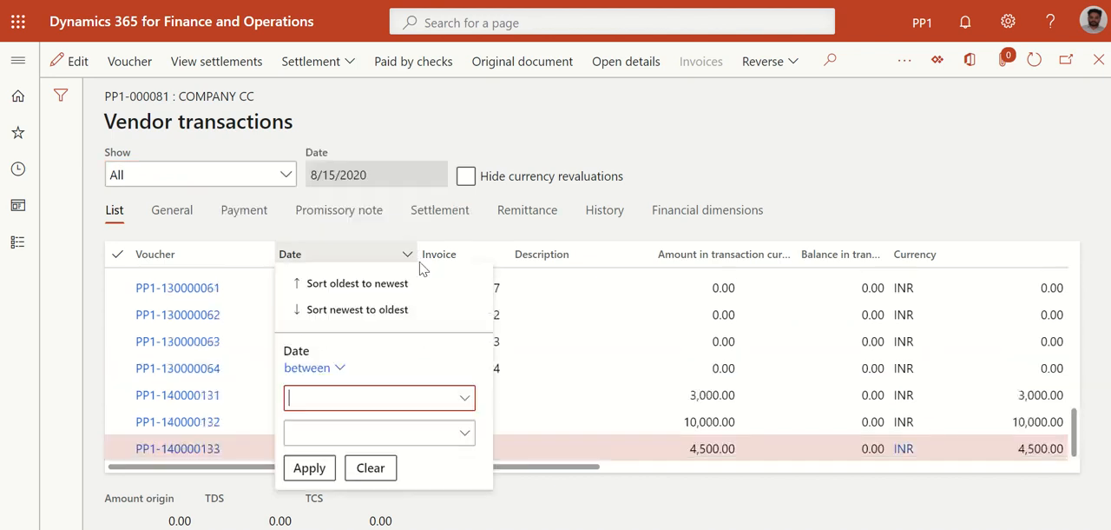
left_click(364, 311)
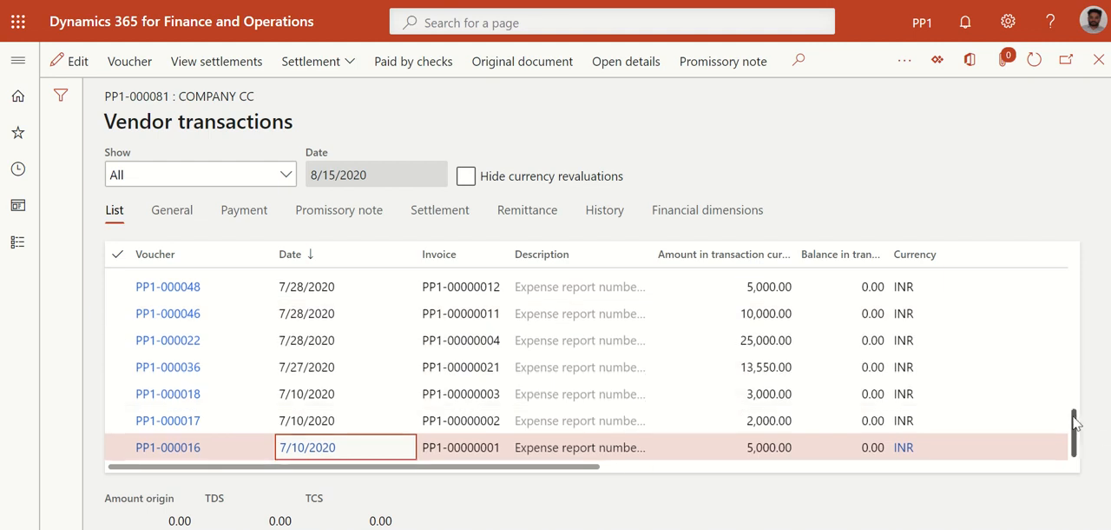
left_click_drag(1074, 422, 1092, 269)
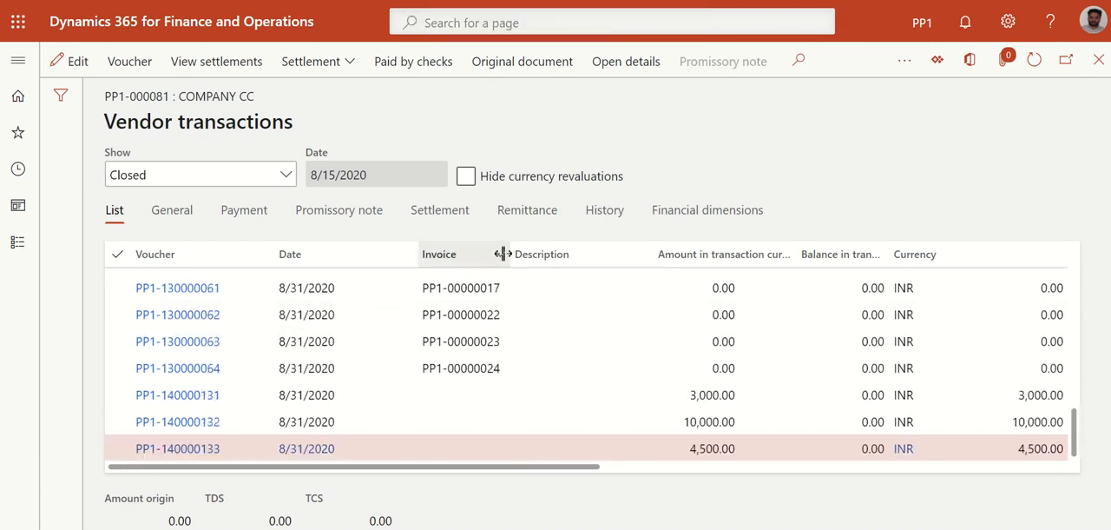
Filter the closed Company CC transactions to those whose invoice begins with PP1-00000031
left_click(502, 255)
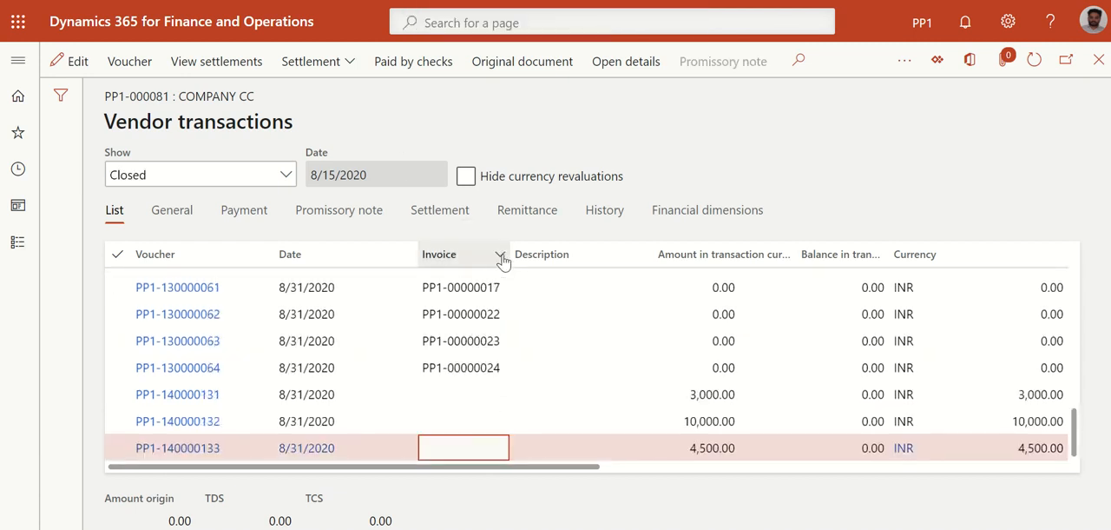
left_click(500, 257)
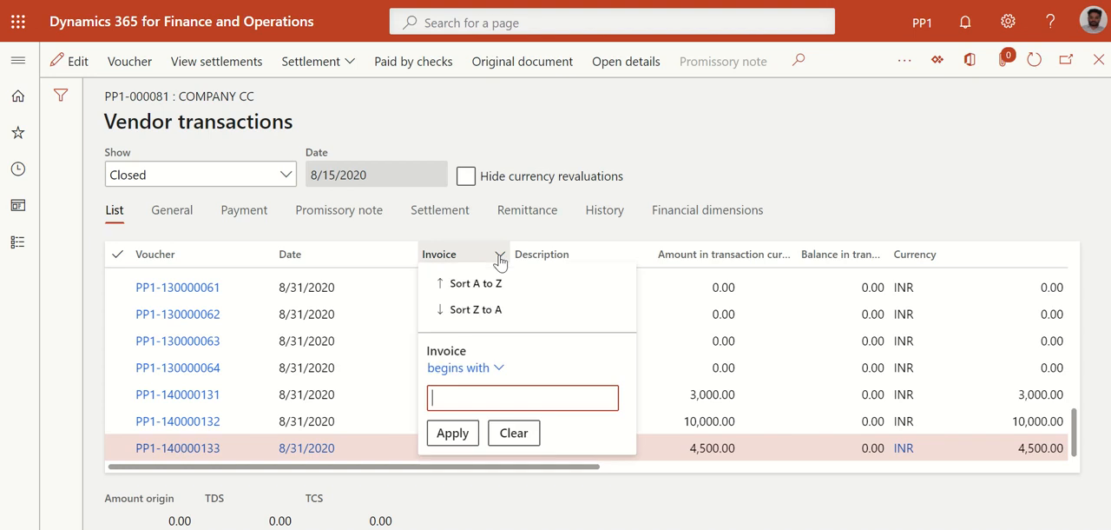
type("PP1-00000031")
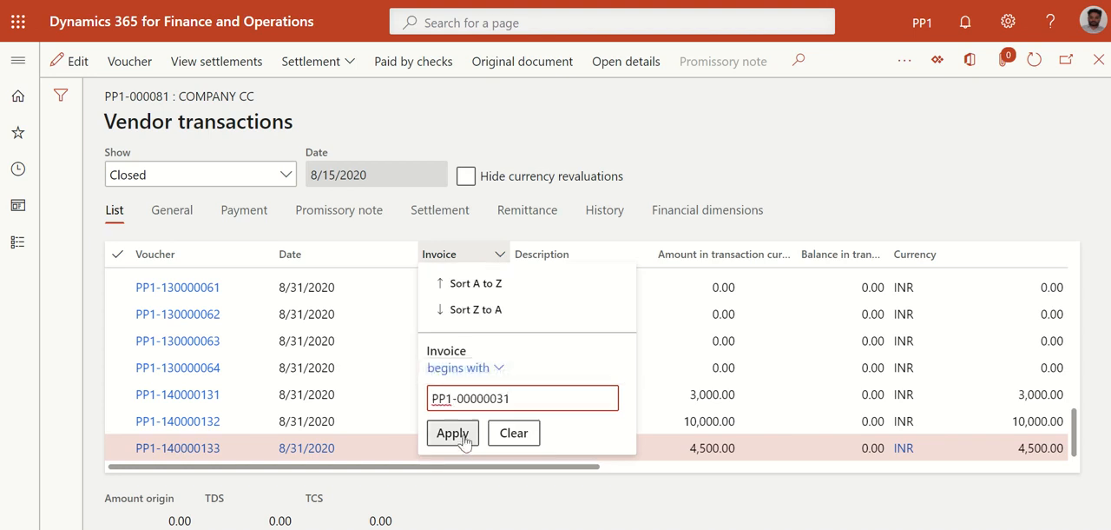
left_click(453, 432)
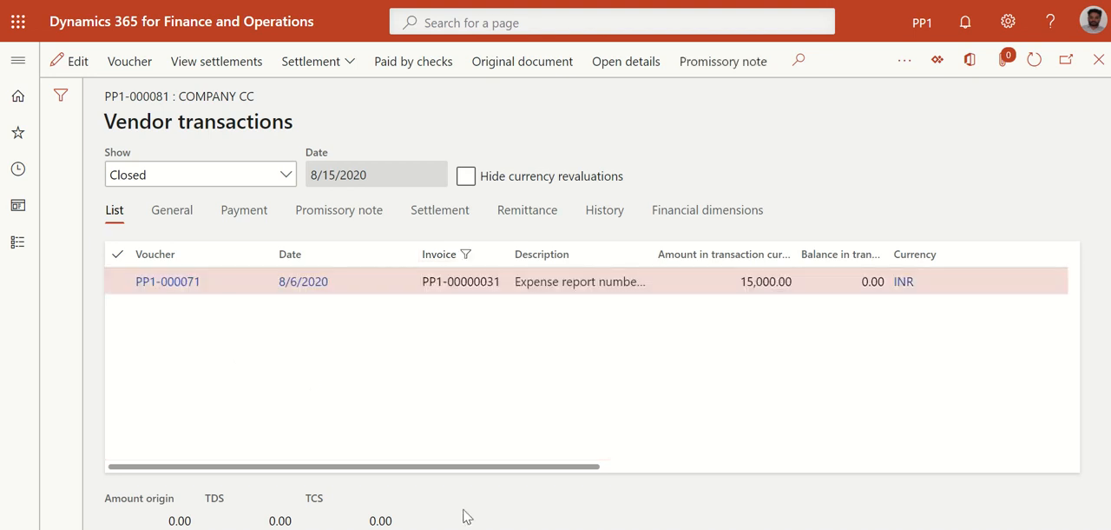
View the settlements of the filtered invoice transaction, examine their amounts and dates, and close the view
mouse_move(466, 469)
left_mouse_down()
mouse_move(640, 469)
mouse_move(465, 469)
left_mouse_up()
left_click(116, 283)
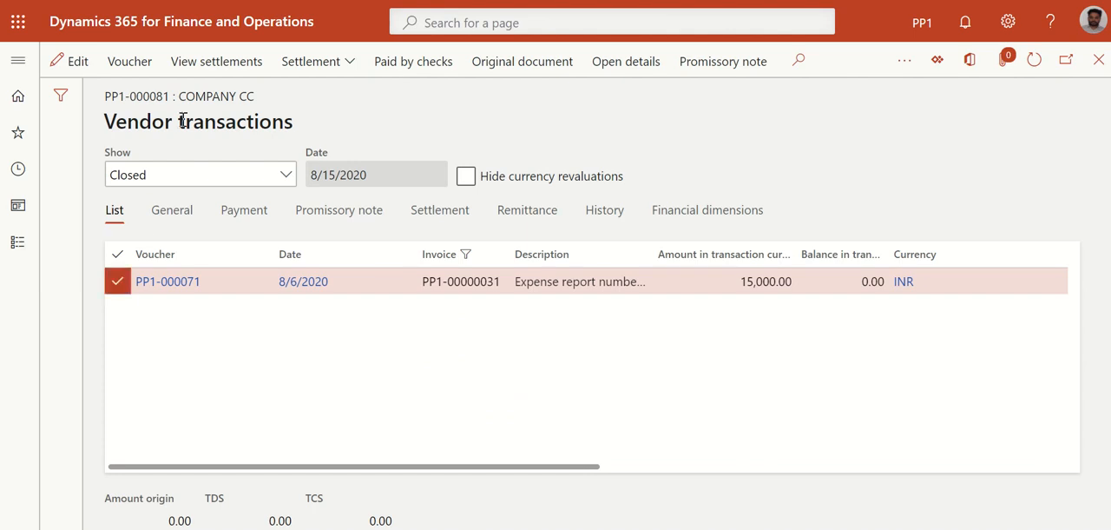
left_click(206, 70)
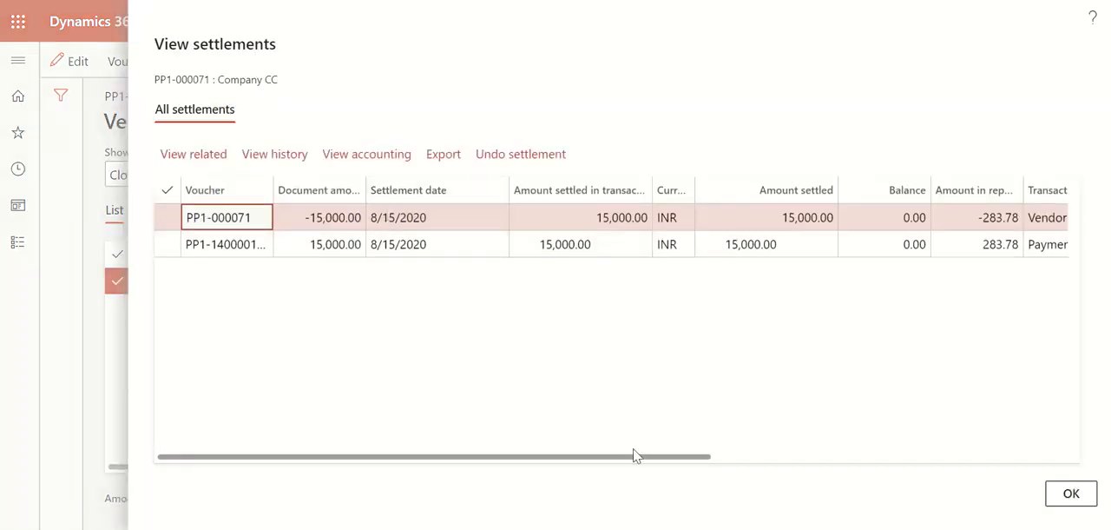
left_click_drag(628, 456, 434, 446)
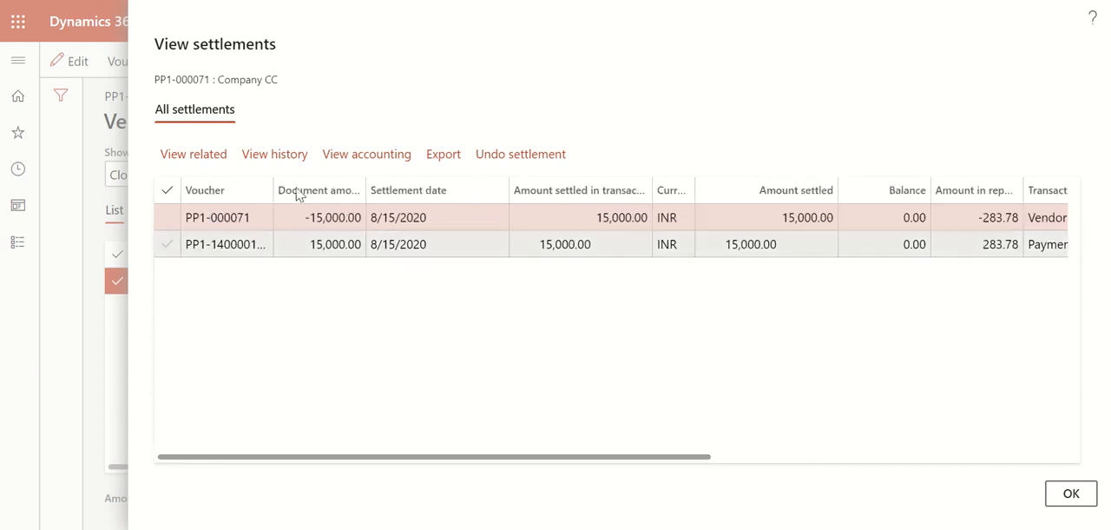
left_click(1072, 493)
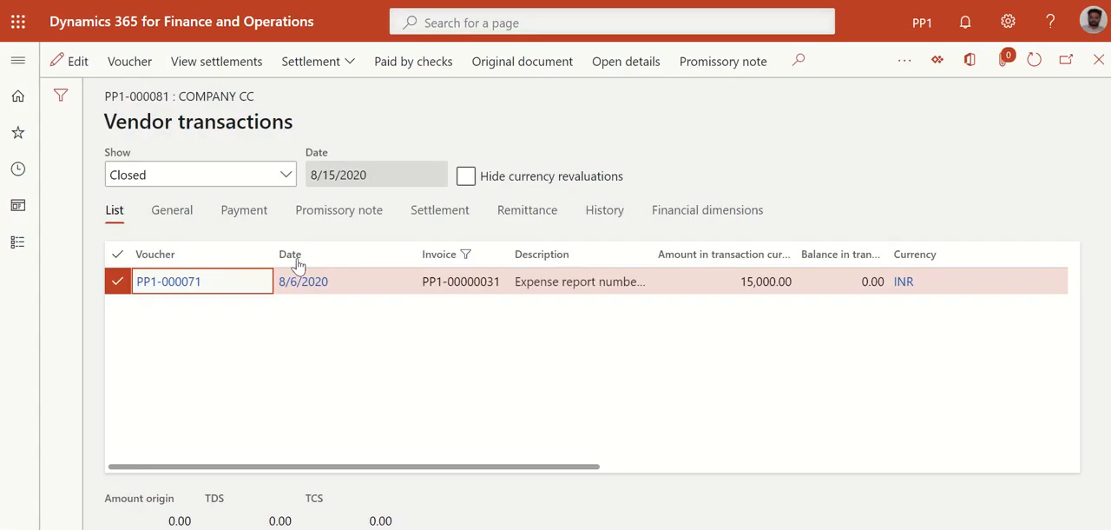
Run the Update expense payment information periodic task in Expense management with batch processing off and dismiss its notification
left_click(124, 1)
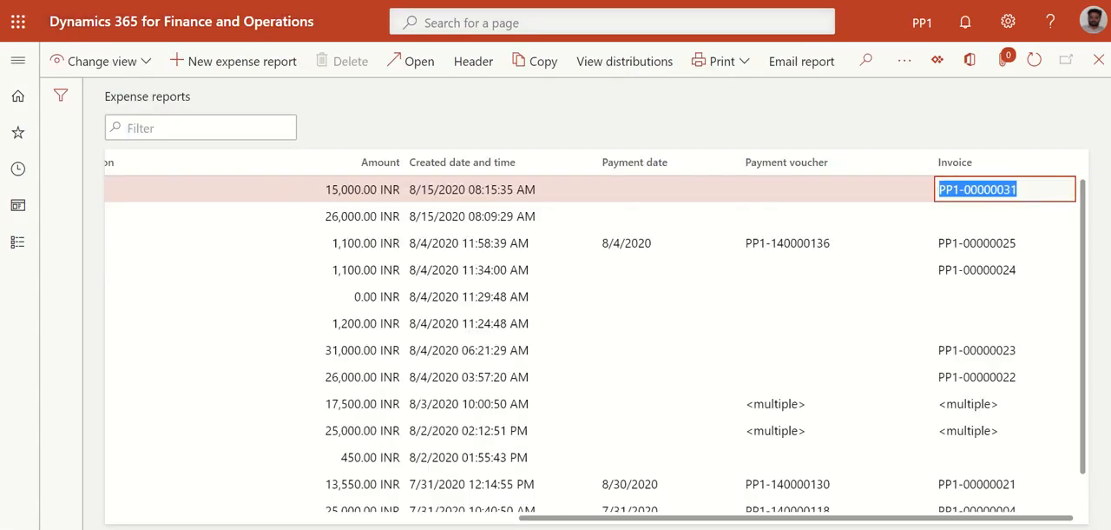
left_click_drag(542, 526, 112, 512)
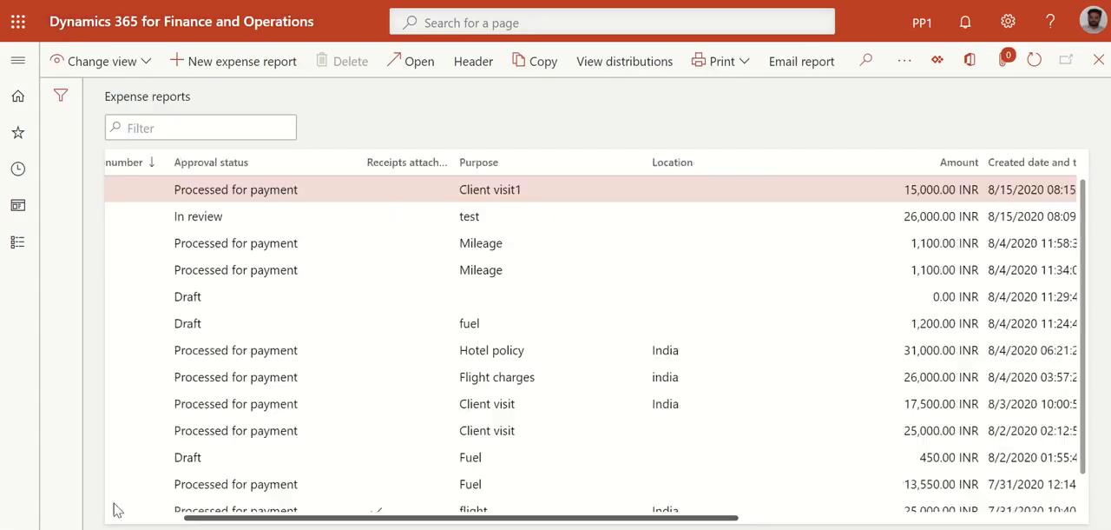
left_click(17, 59)
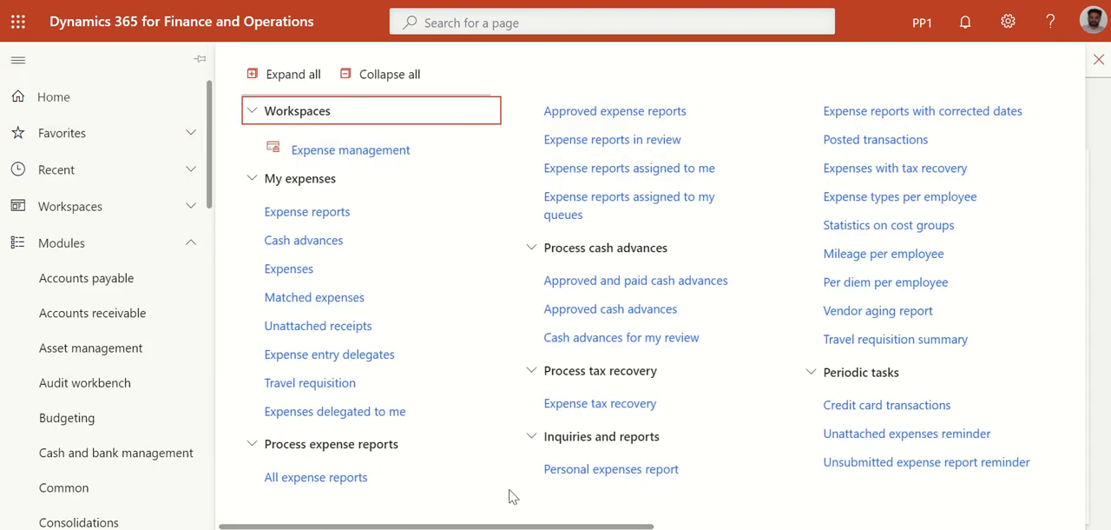
scroll(512, 497, "down", 3)
left_click_drag(526, 527, 592, 526)
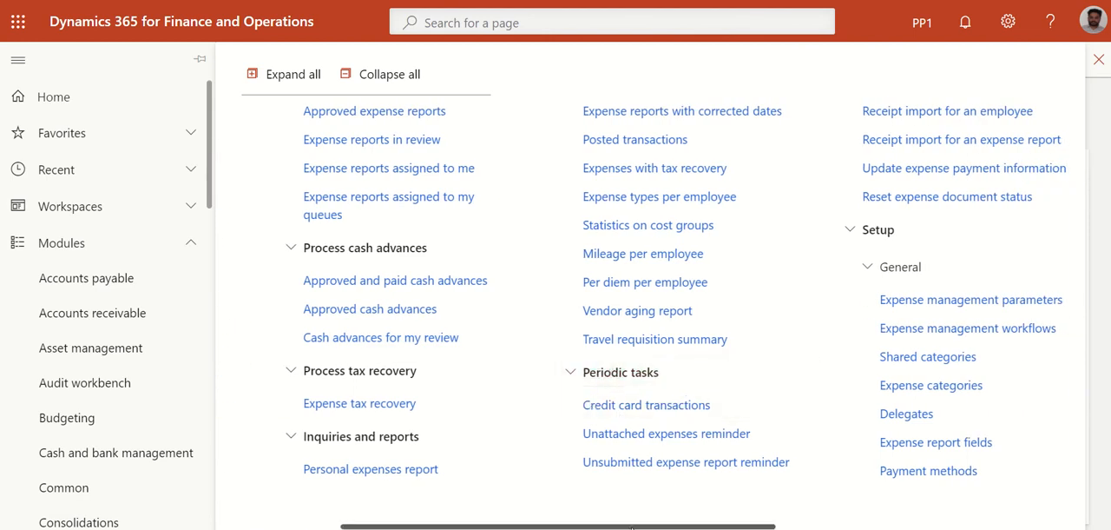
scroll(660, 277, "down", 3)
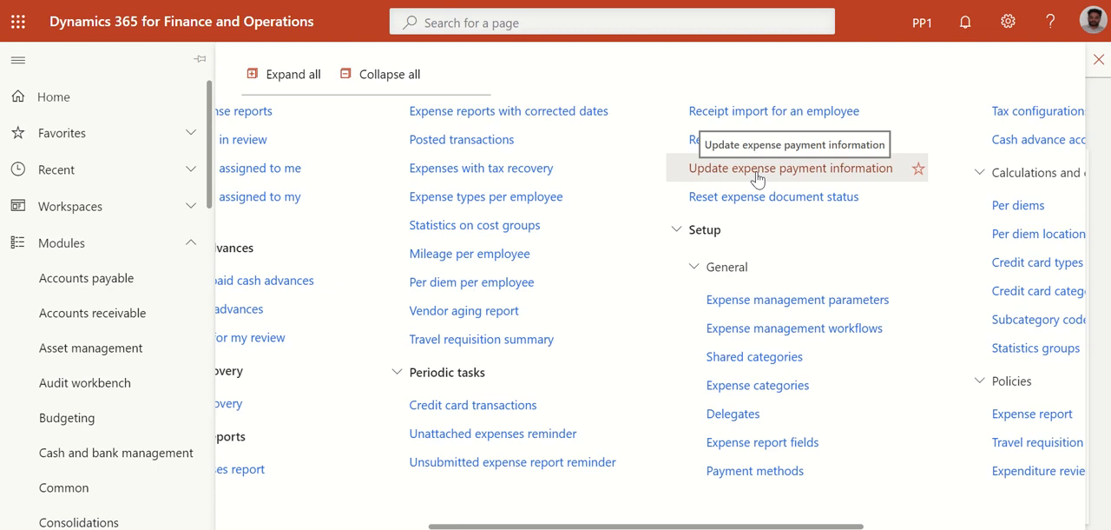
left_click(757, 178)
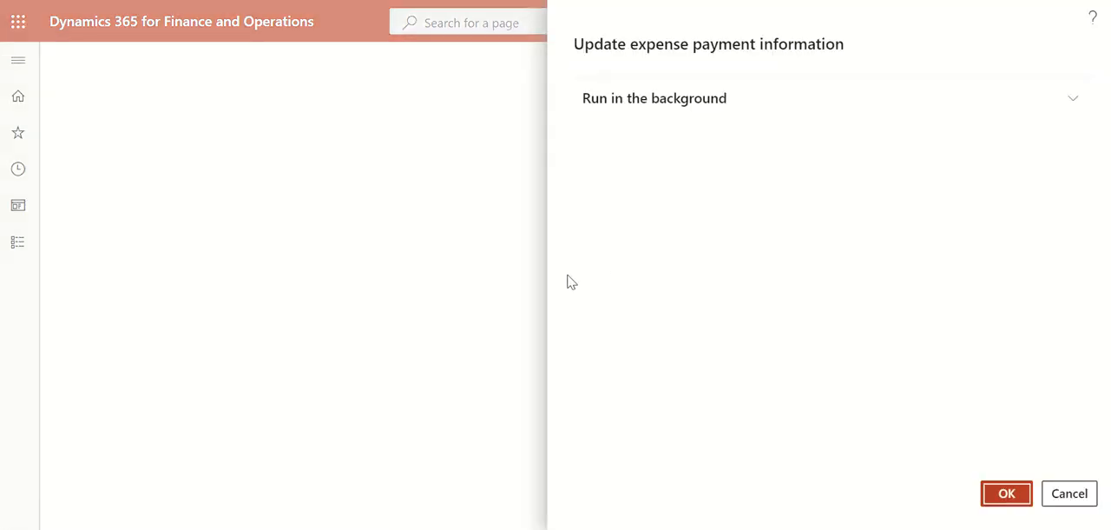
left_click(720, 102)
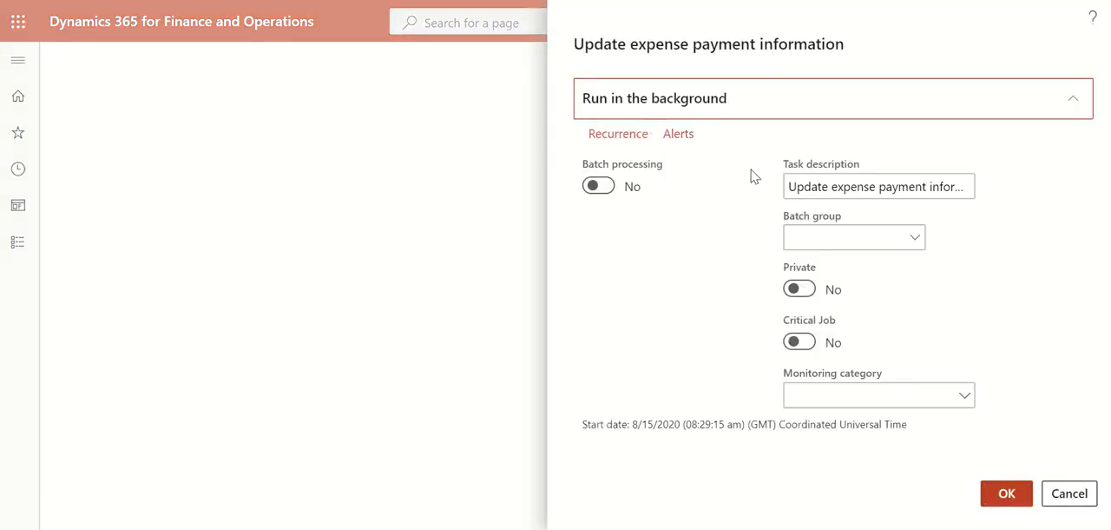
left_click(1003, 497)
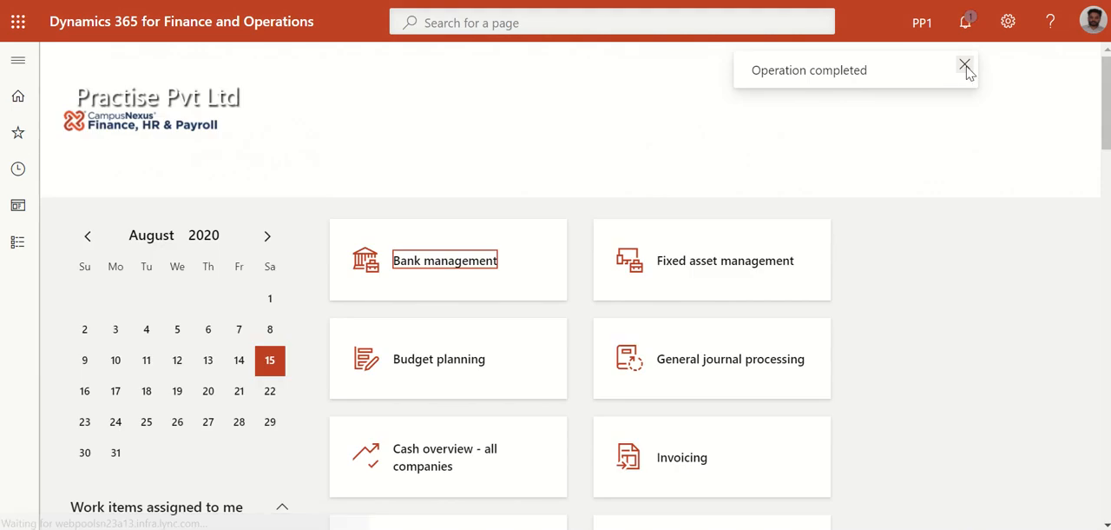
left_click(965, 66)
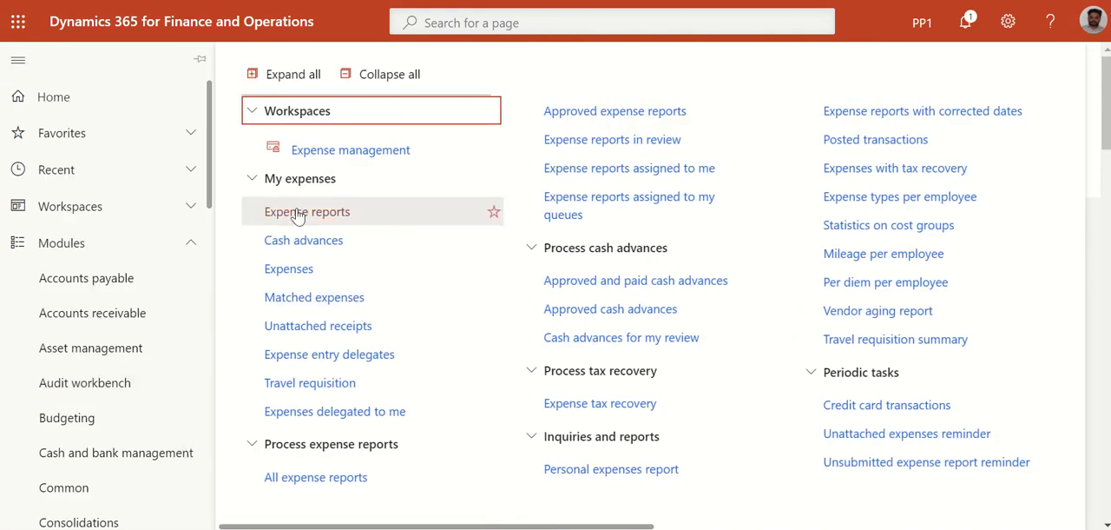
Open my expense reports and check the payment date, payment voucher and invoice of the Client visit1 report
left_click(310, 216)
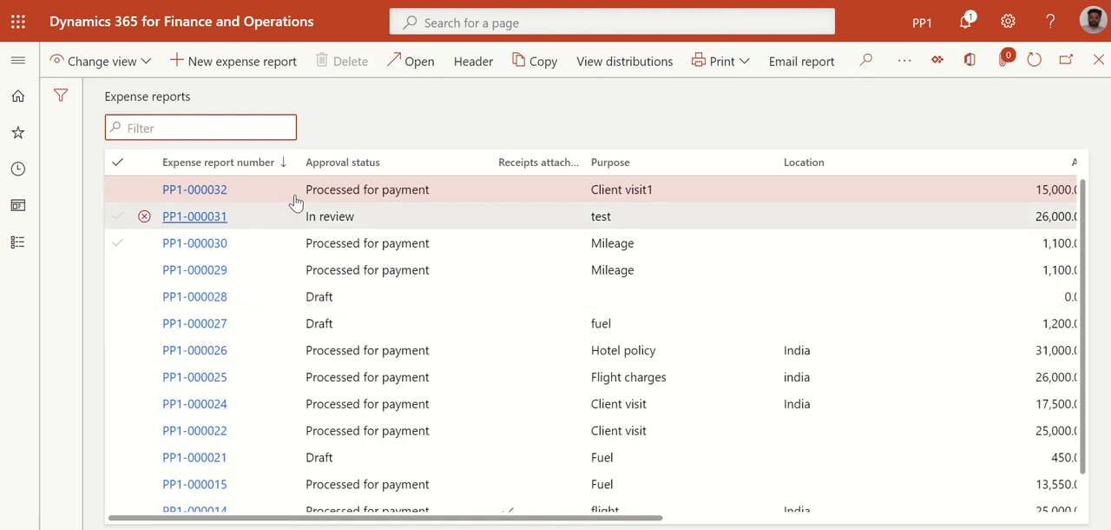
left_click_drag(601, 518, 1012, 516)
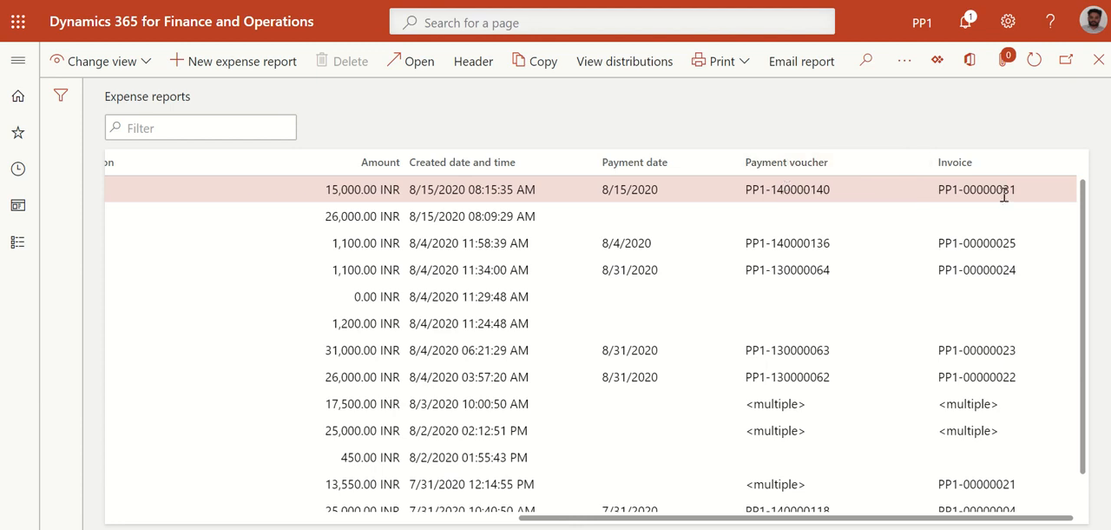
left_click_drag(563, 520, 153, 522)
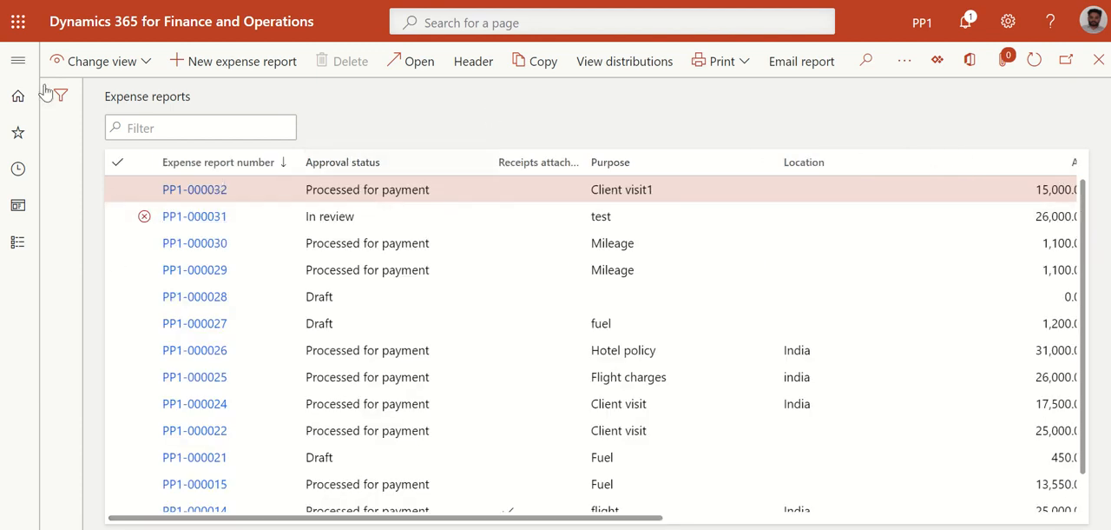
Open All expense reports under Process expense reports and examine the approval status of the reports
left_click(17, 61)
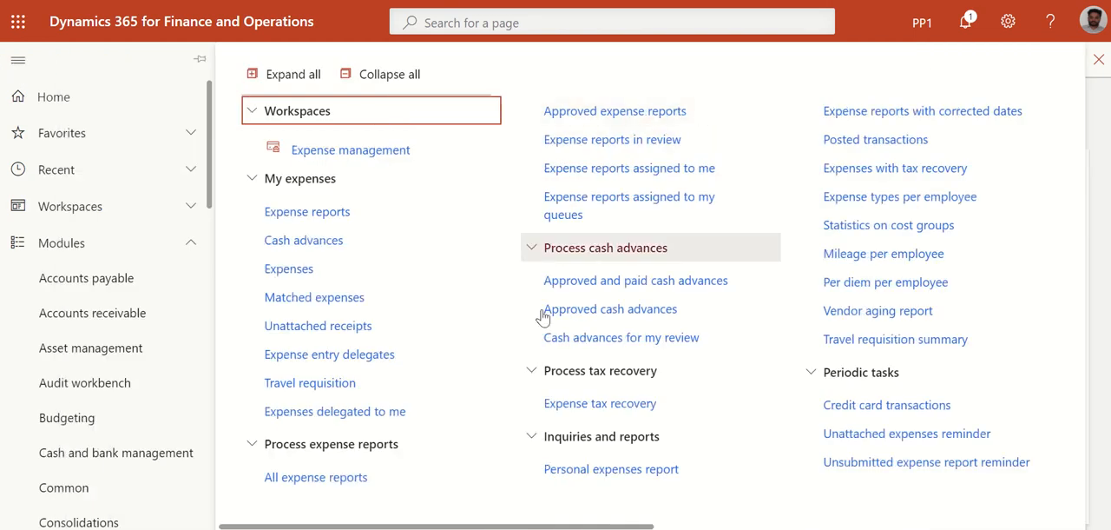
left_click(323, 488)
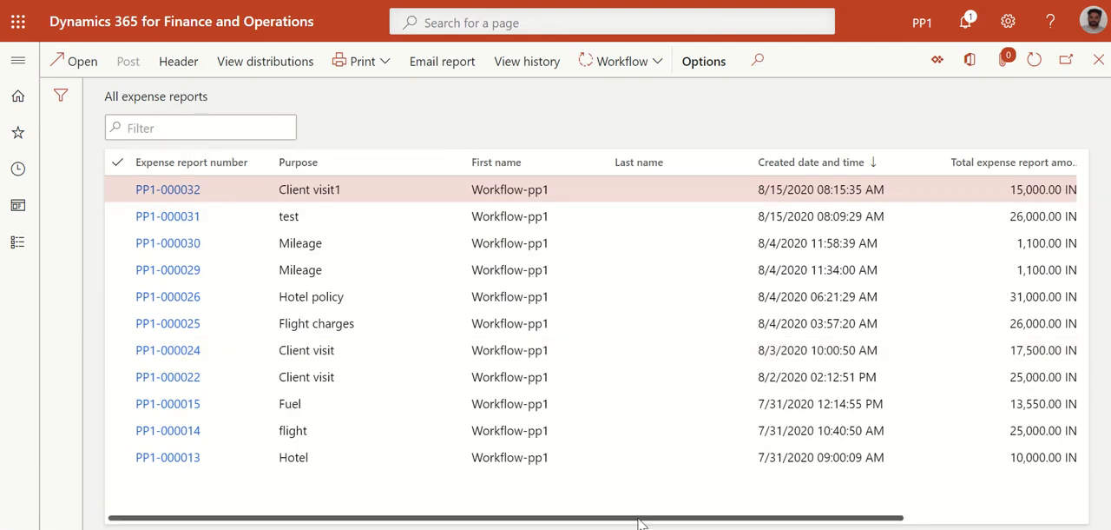
left_click_drag(695, 517, 865, 518)
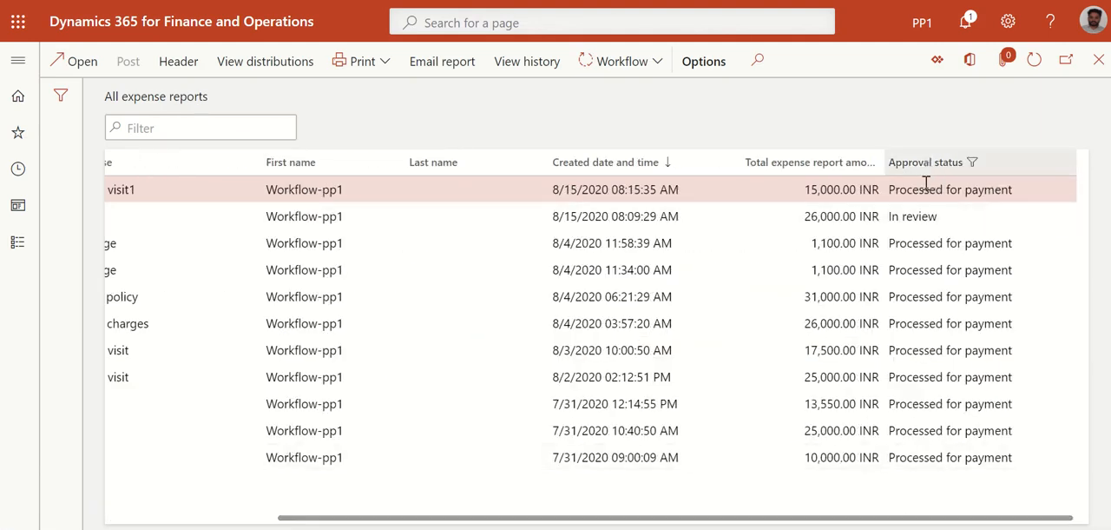
Open the Expenses list under My expenses and show only the expenses that are not yet submitted
left_click(17, 59)
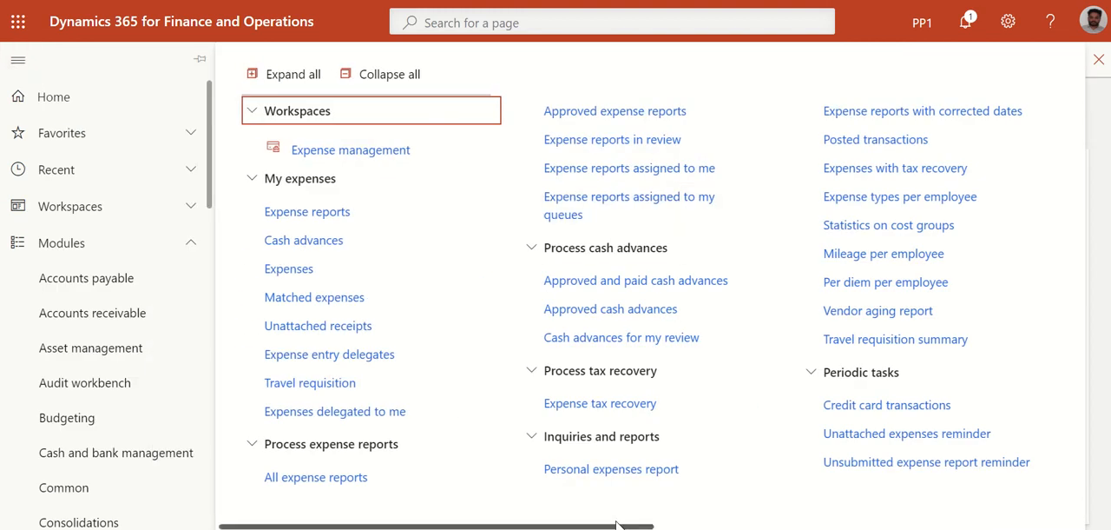
scroll(617, 525, "right", 3)
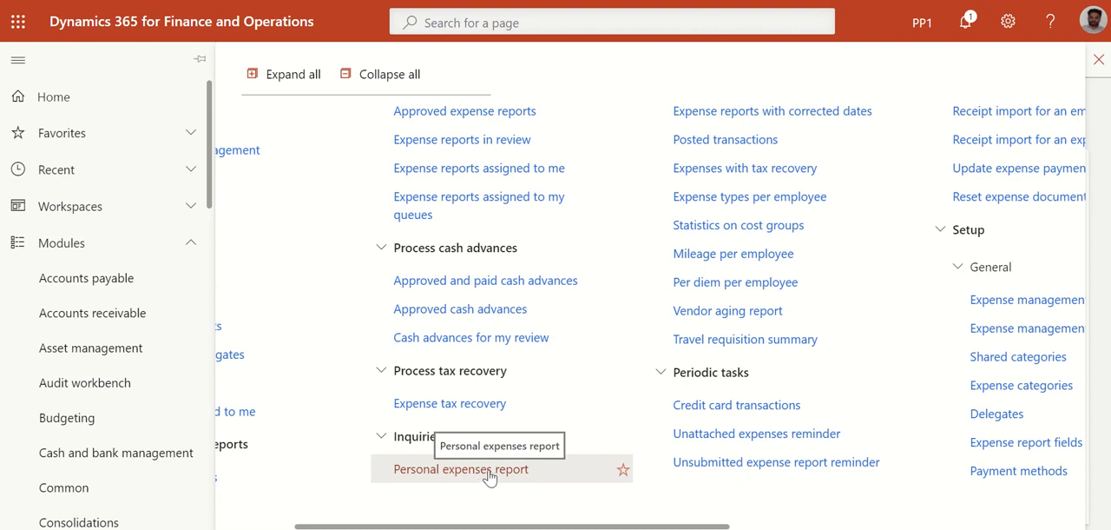
left_click_drag(530, 526, 453, 525)
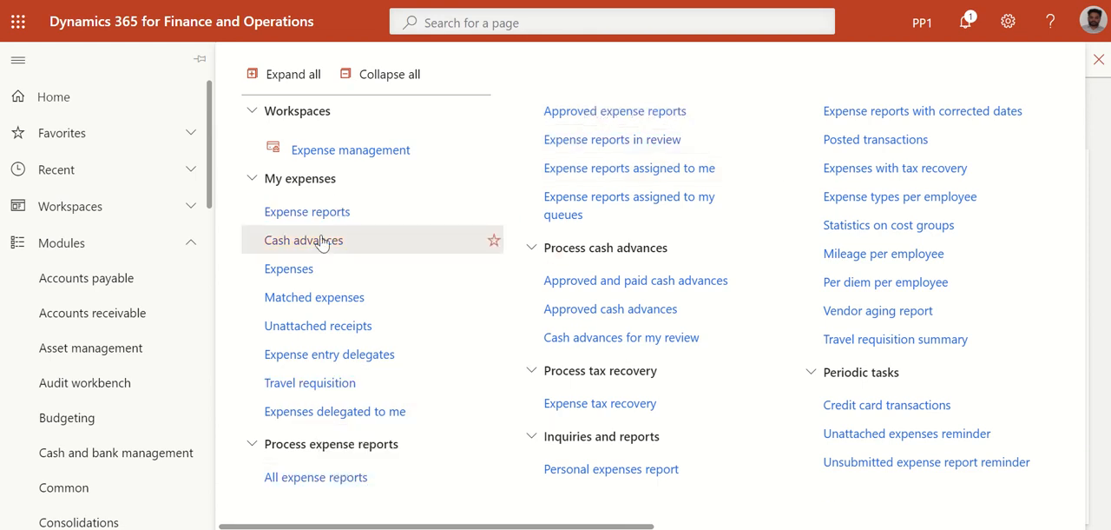
left_click(306, 270)
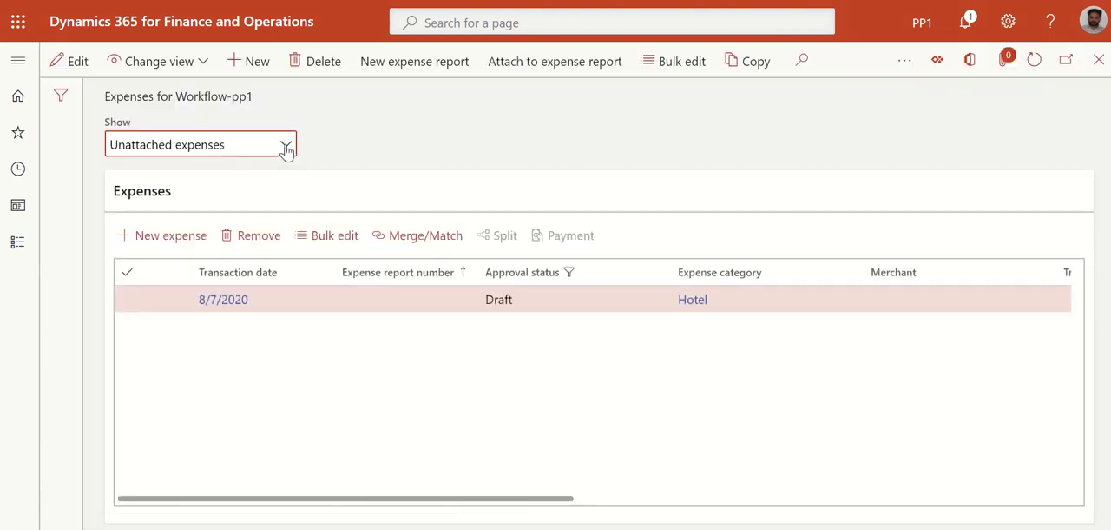
left_click(285, 147)
left_click(155, 174)
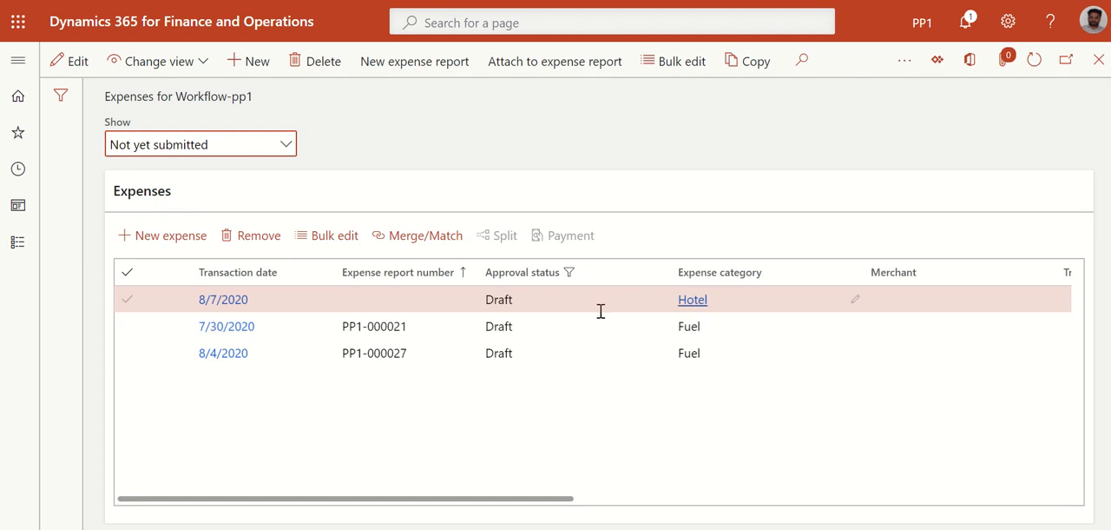
Show the expenses that are submitted but not yet approved, and switch the list to all expenses
left_click(287, 148)
left_click(178, 196)
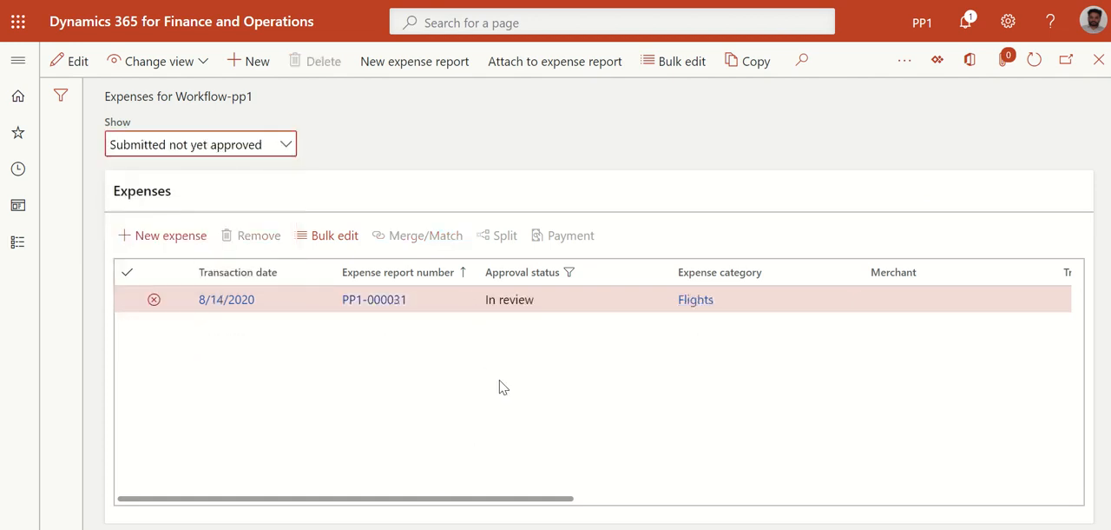
left_click(287, 144)
left_click(139, 250)
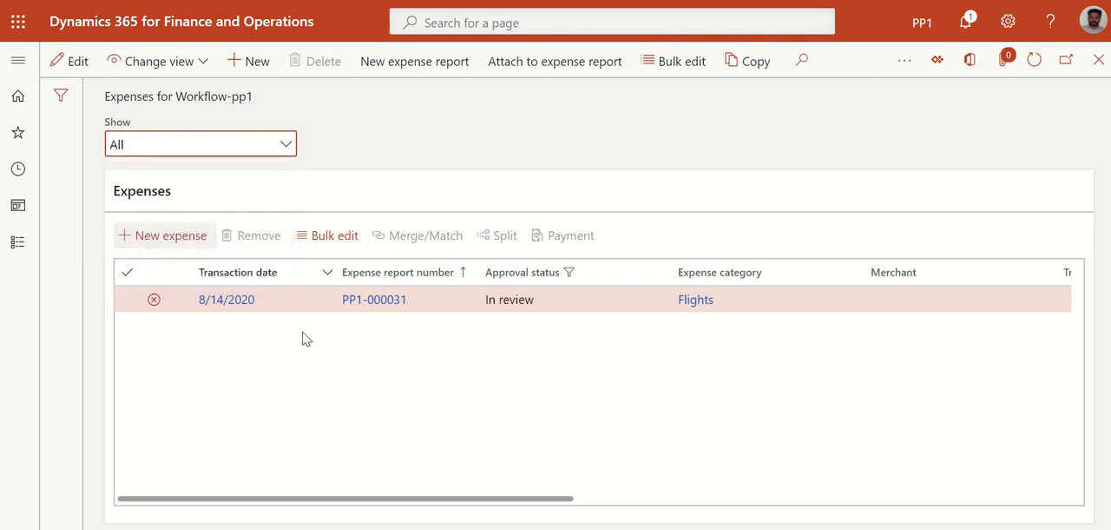